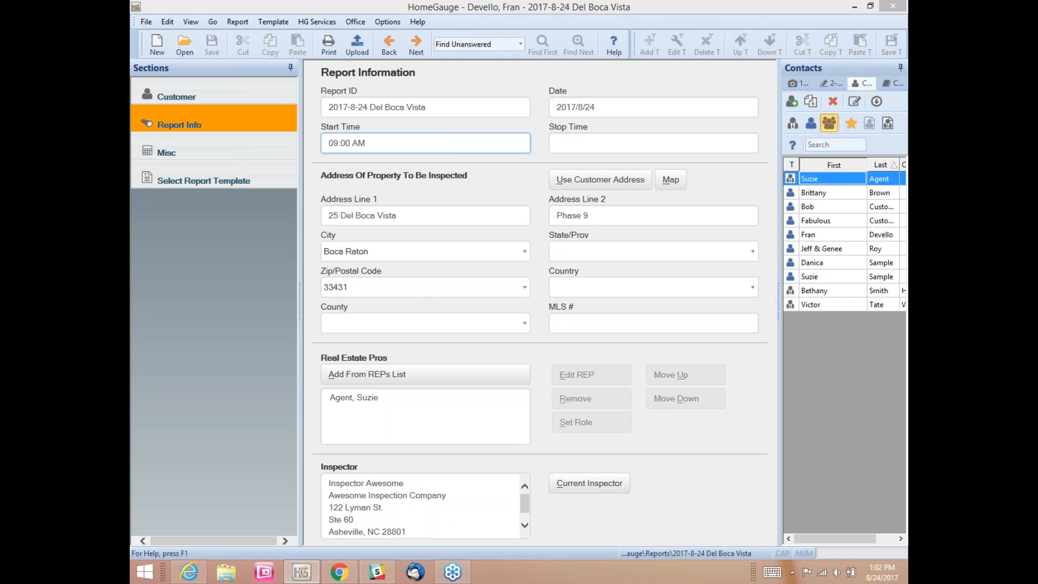
Step: Minimize the HomeGauge inspection report window so the Windows desktop shows
left_click(853, 6)
left_click(853, 6)
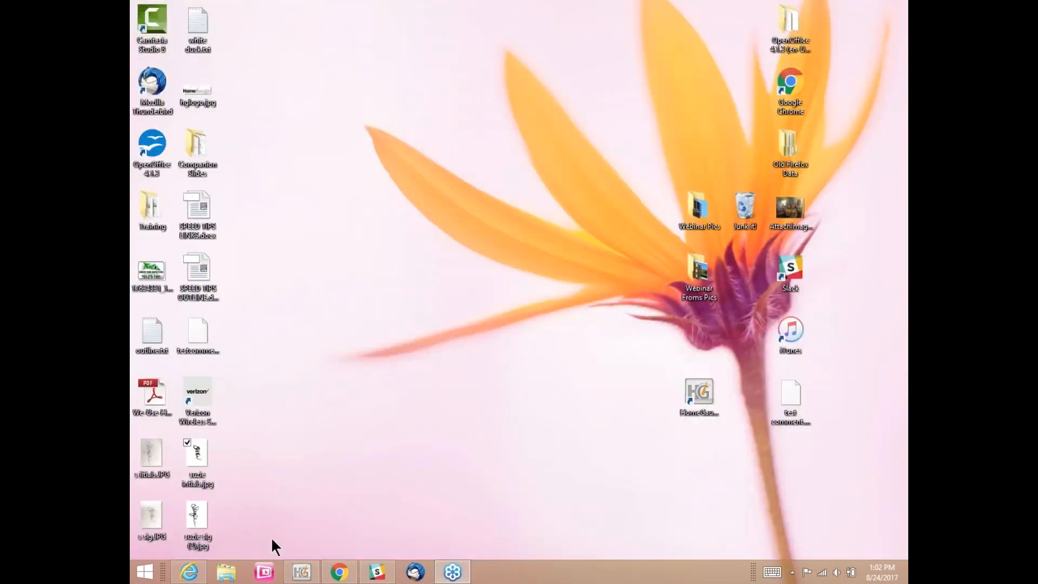
Step: Launch Paint by searching for 'paint' from the Start screen
left_click(151, 577)
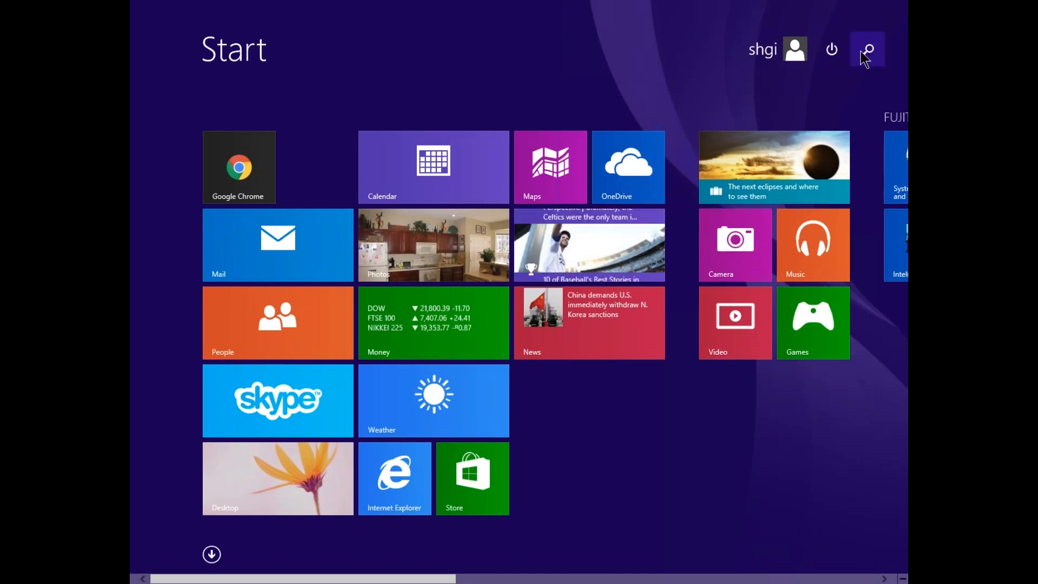
left_click(869, 53)
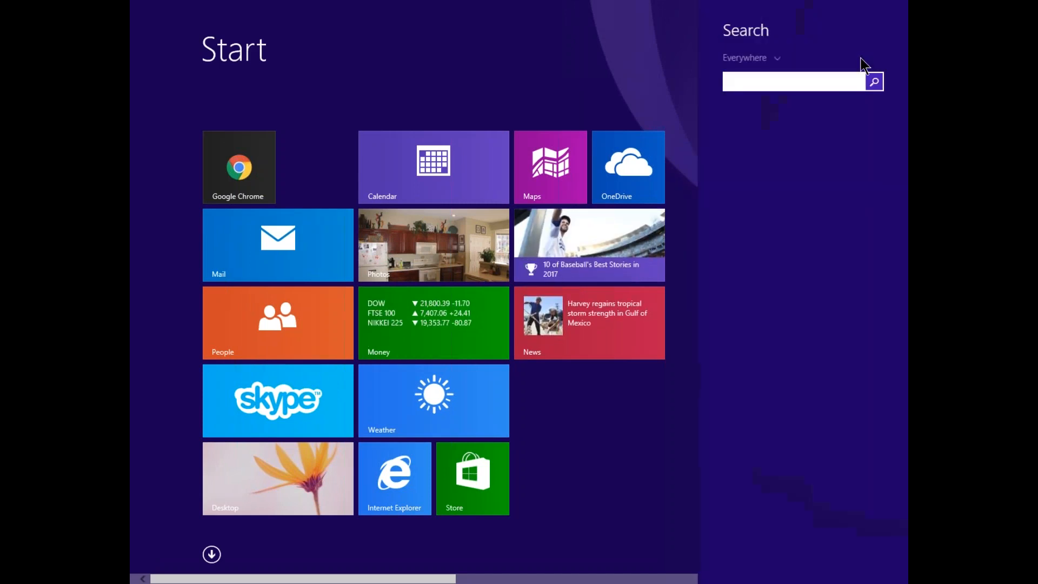
type("paint")
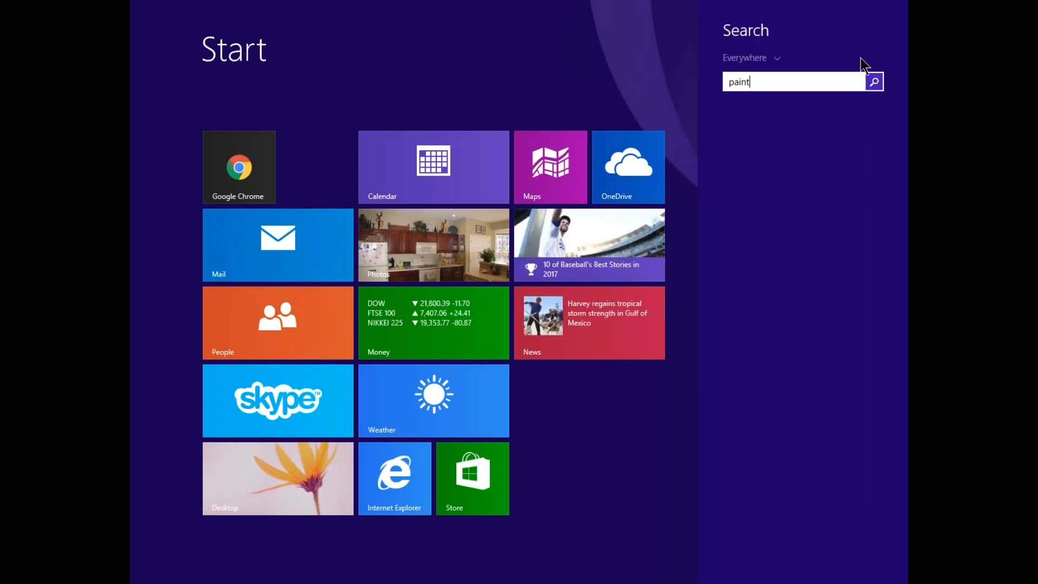
key("Return")
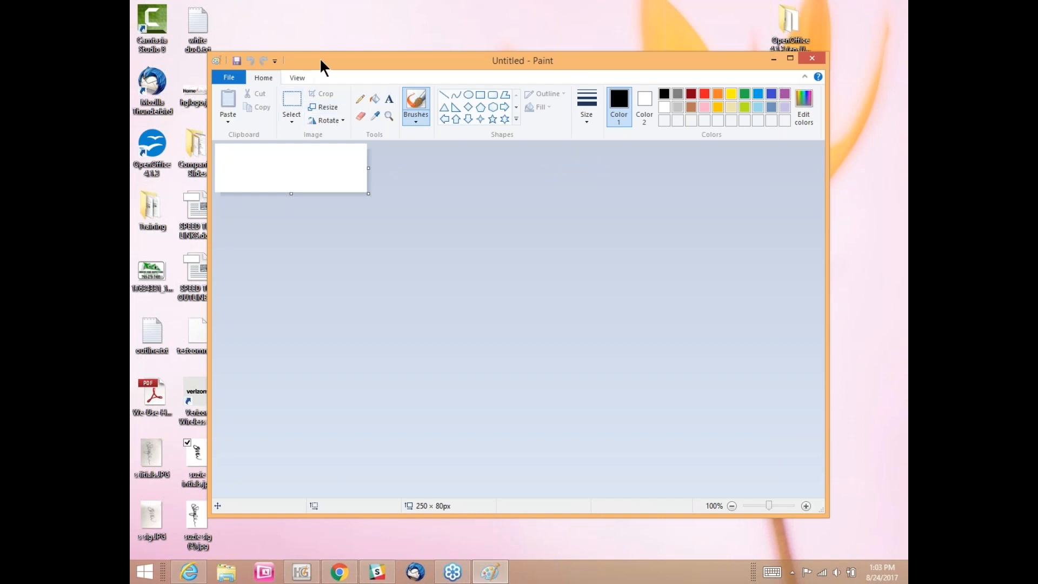
Step: Open suzie intials.jpg from the Desktop in Paint
mouse_move(319, 59)
left_mouse_down()
mouse_move(394, 20)
mouse_move(338, 28)
left_mouse_up()
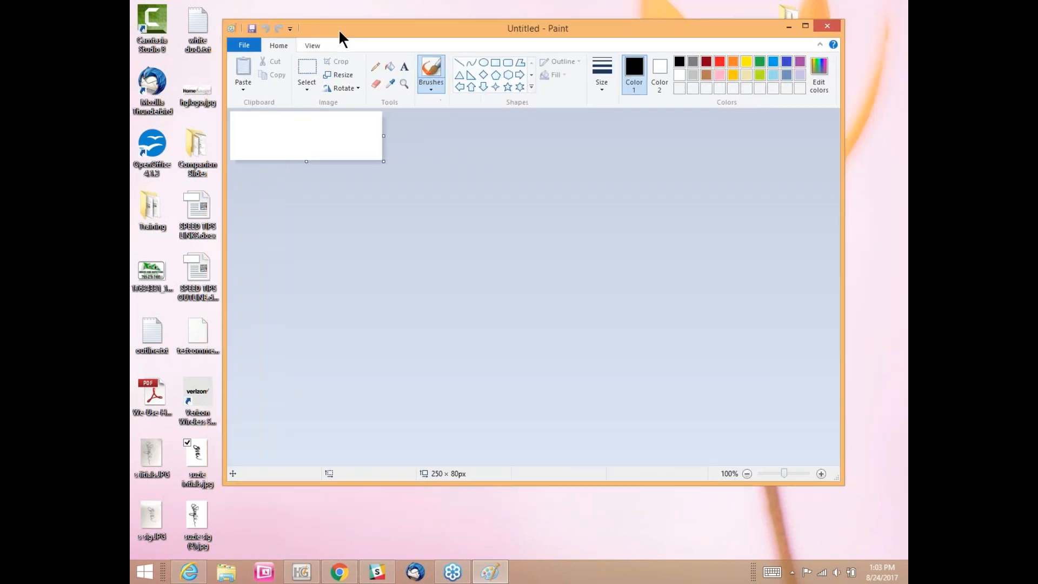
left_click(245, 44)
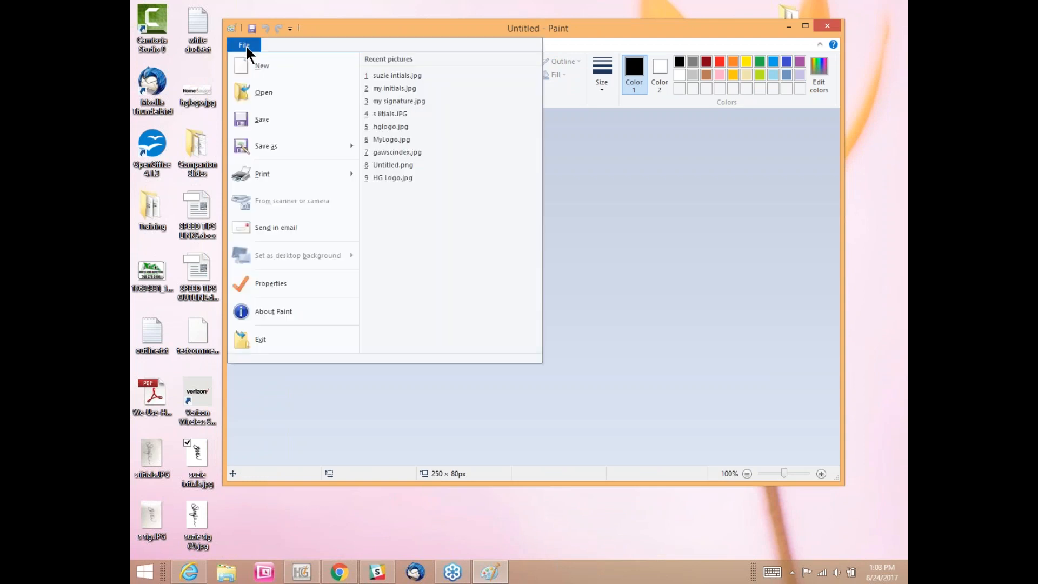
left_click(244, 91)
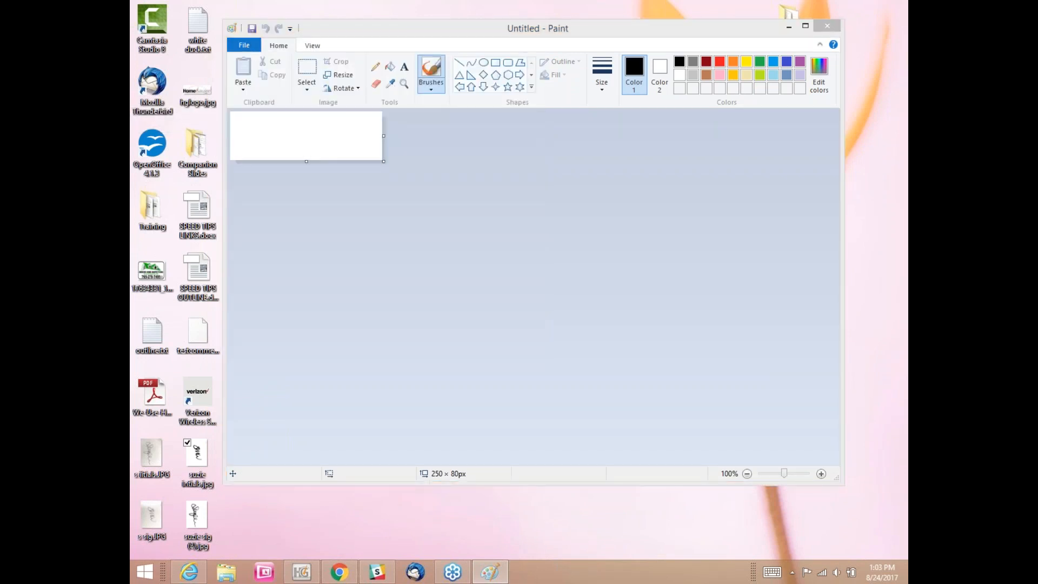
left_click_drag(428, 190, 424, 172)
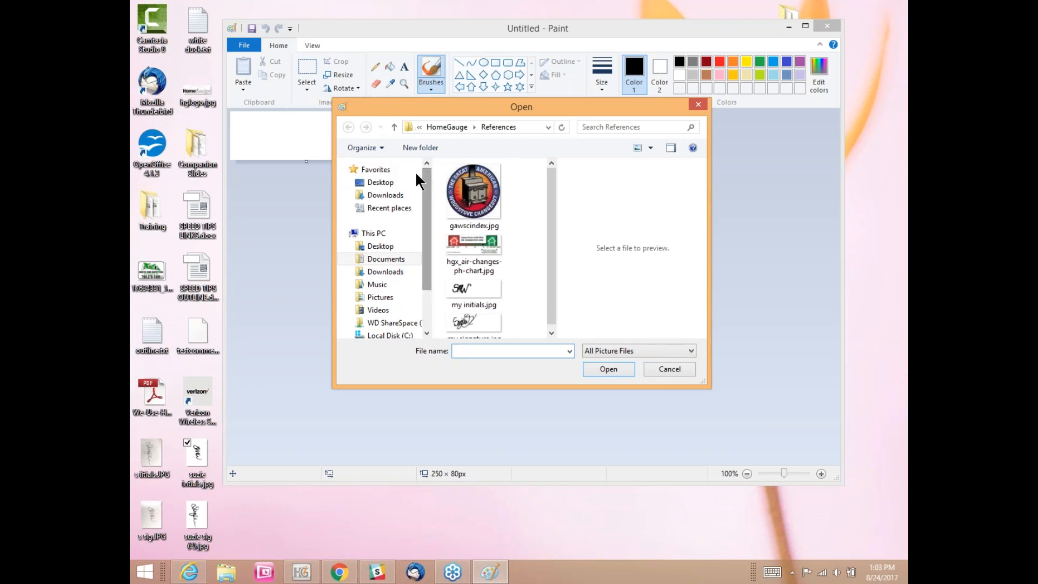
left_click(385, 184)
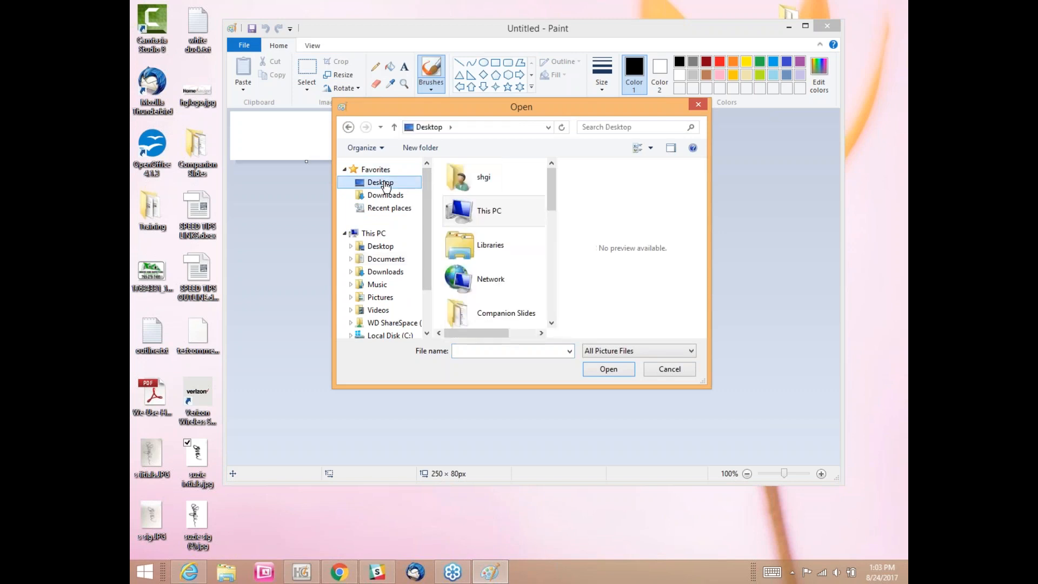
left_click_drag(552, 171, 552, 280)
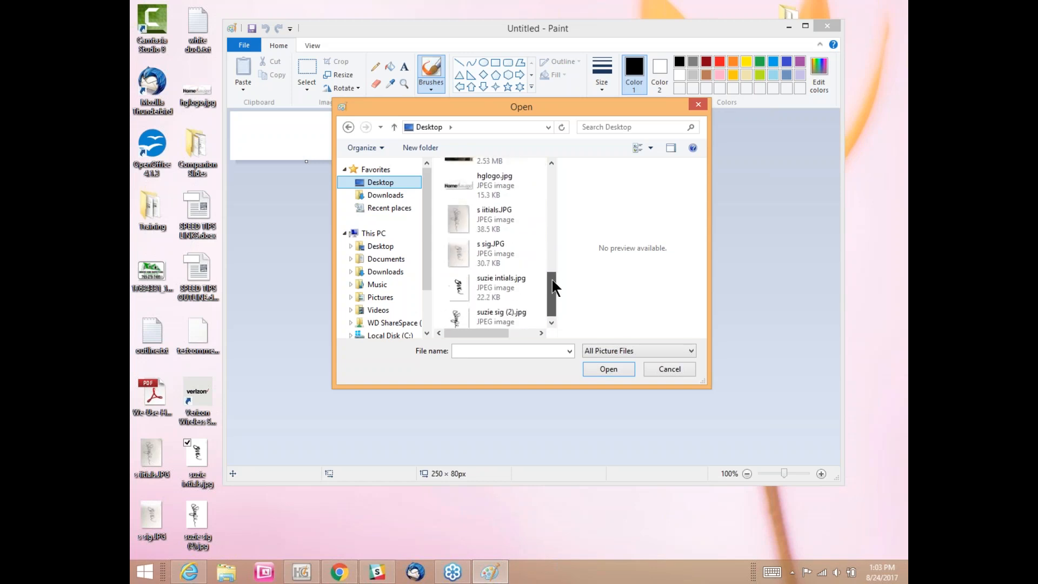
left_click(510, 278)
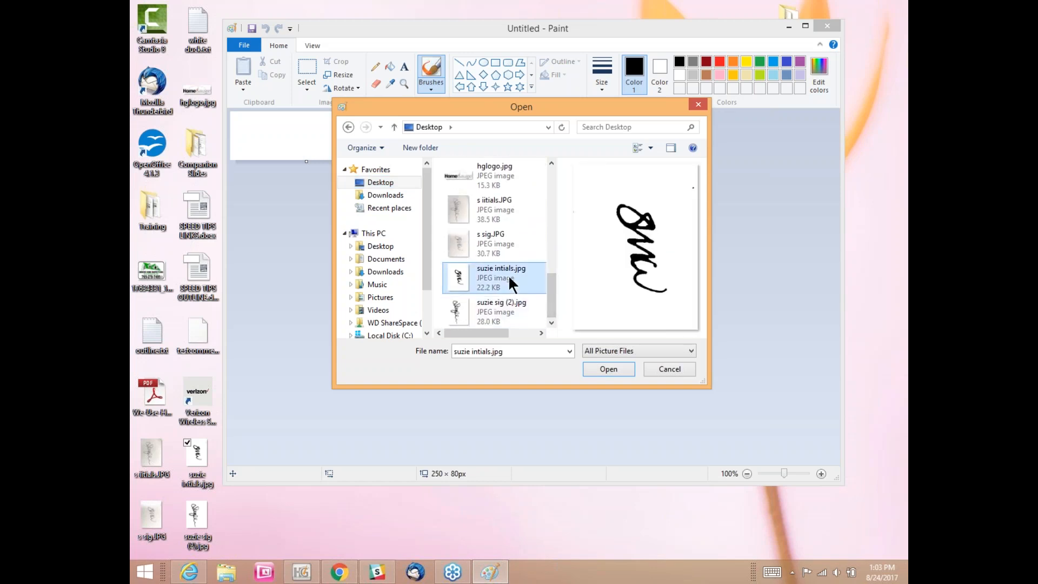
left_click(601, 371)
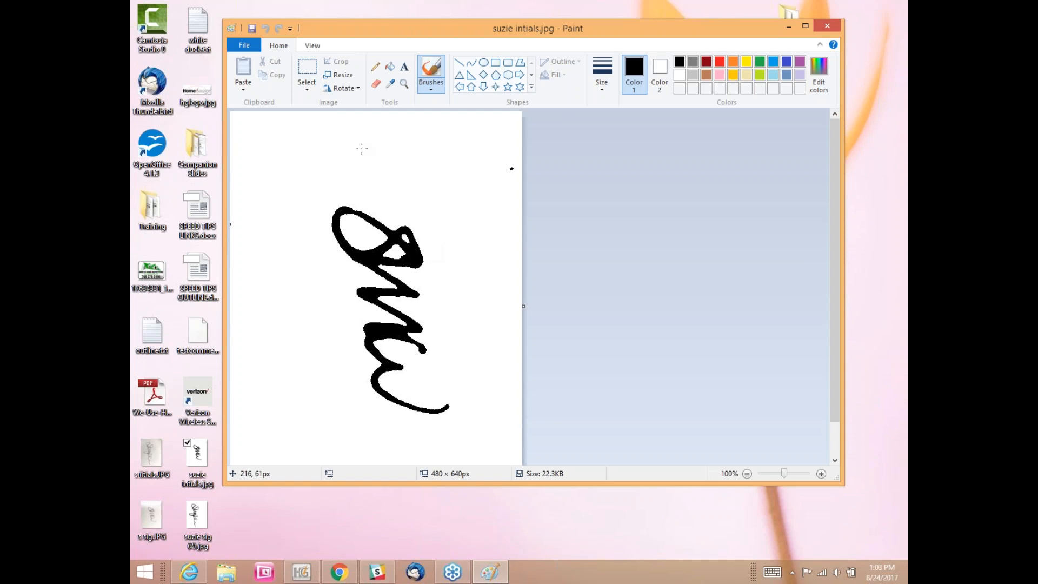
Step: Rotate the initials image right 90° three times so it reads upright at 640 × 480 px
left_click(336, 89)
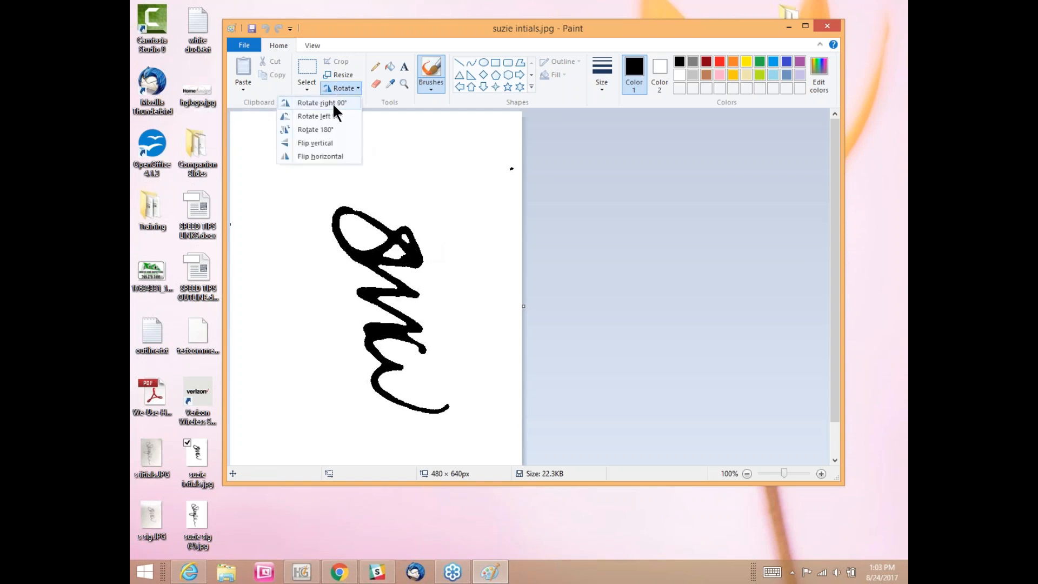
left_click(333, 103)
left_click(354, 87)
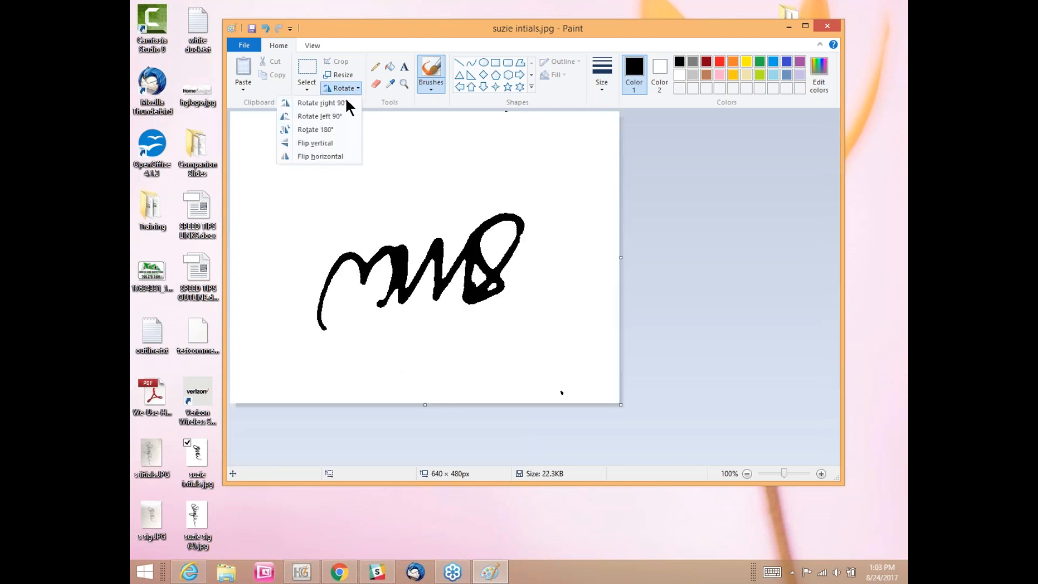
left_click(343, 102)
left_click(348, 90)
left_click(343, 102)
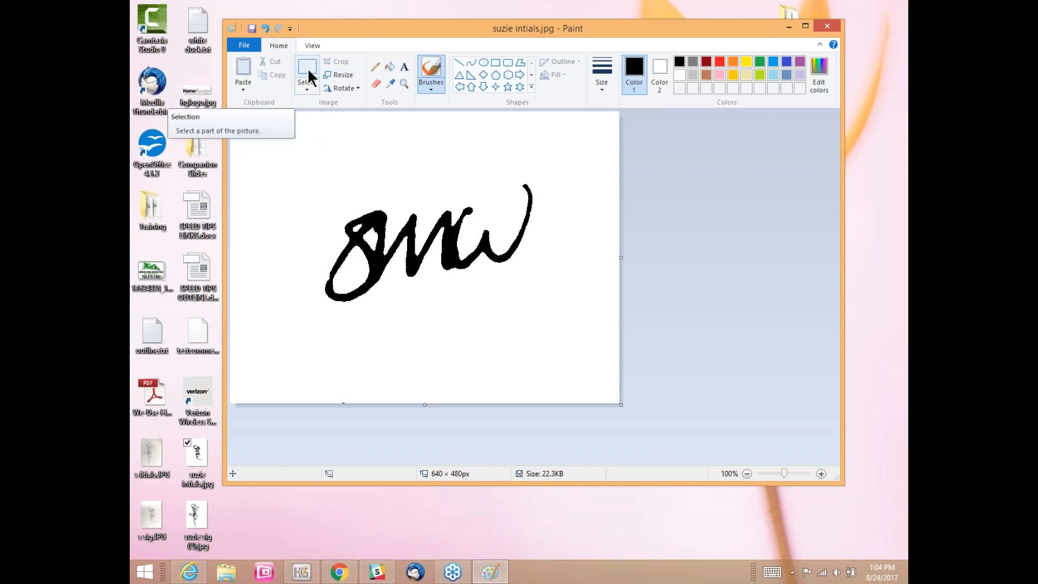
Step: Resize the initials image to 200 px wide (200 × 150) with aspect ratio kept
left_click(336, 75)
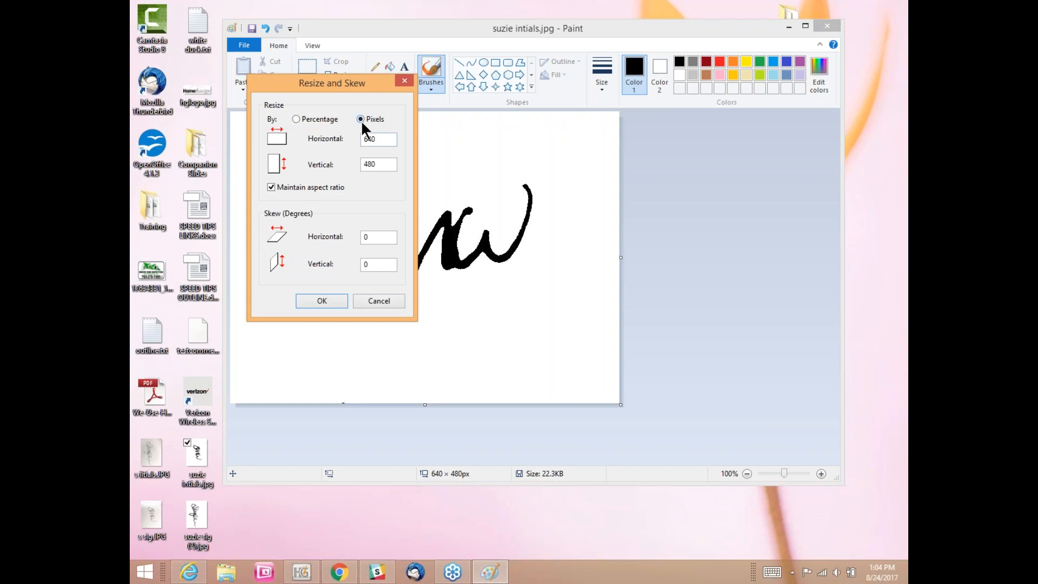
left_click_drag(379, 136, 347, 143)
type("200")
left_click(312, 302)
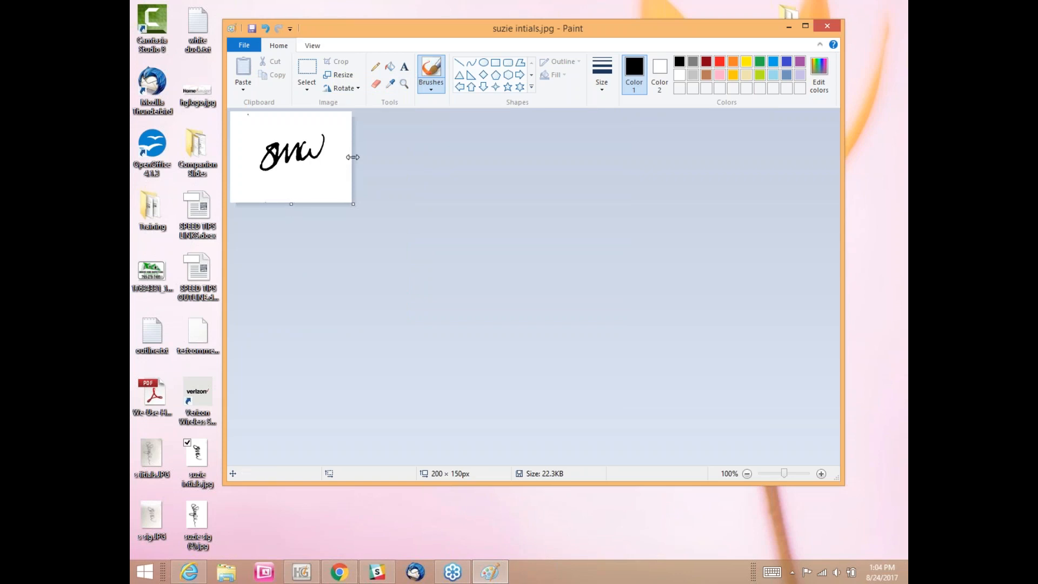
Step: Drag the right and bottom canvas edges to trim the initials canvas to 227 × 107 px
left_click_drag(353, 157, 368, 157)
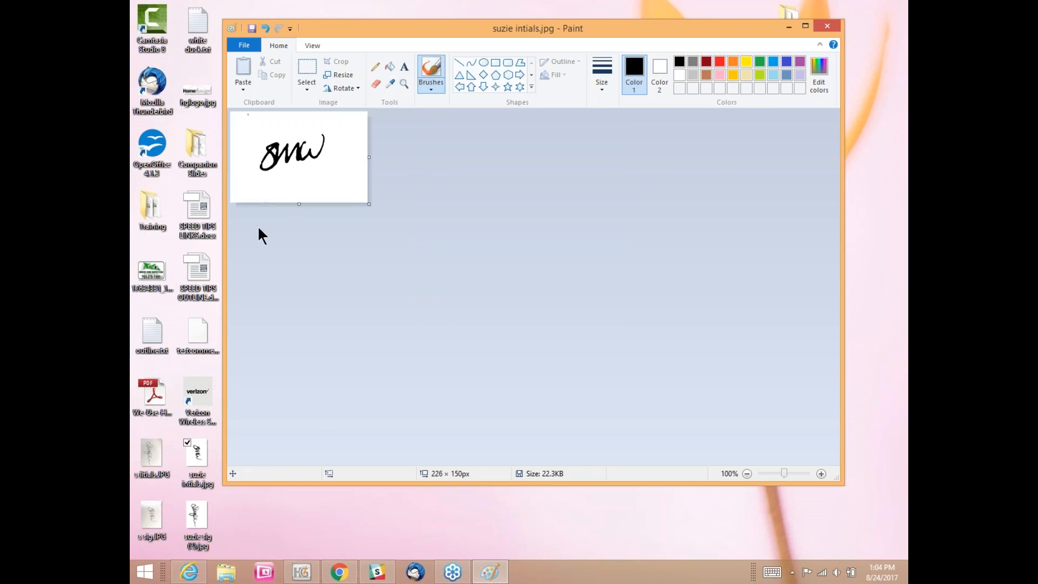
left_click_drag(299, 202, 301, 187)
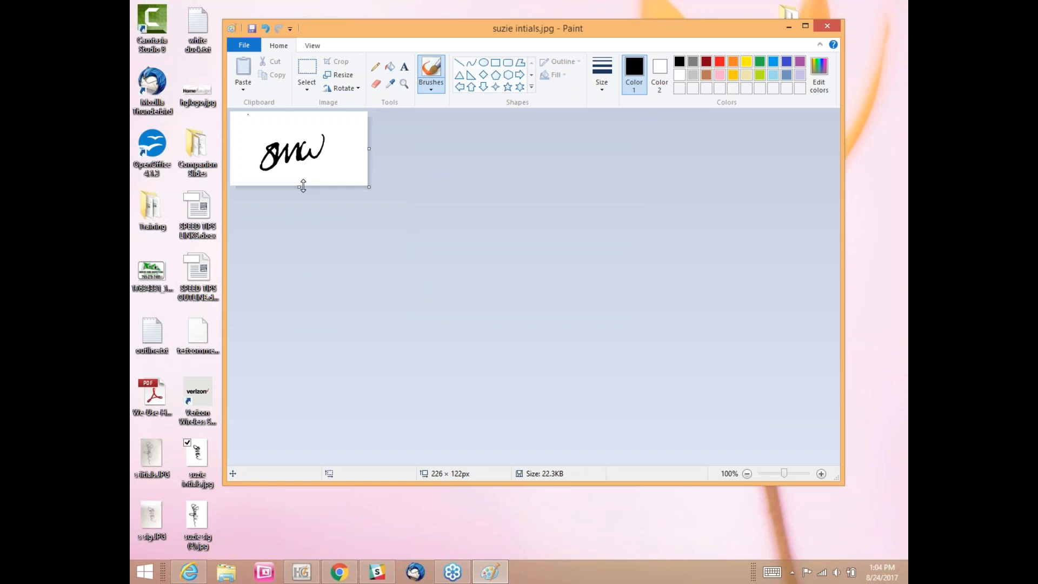
left_click_drag(368, 149, 370, 149)
left_click_drag(300, 185, 299, 177)
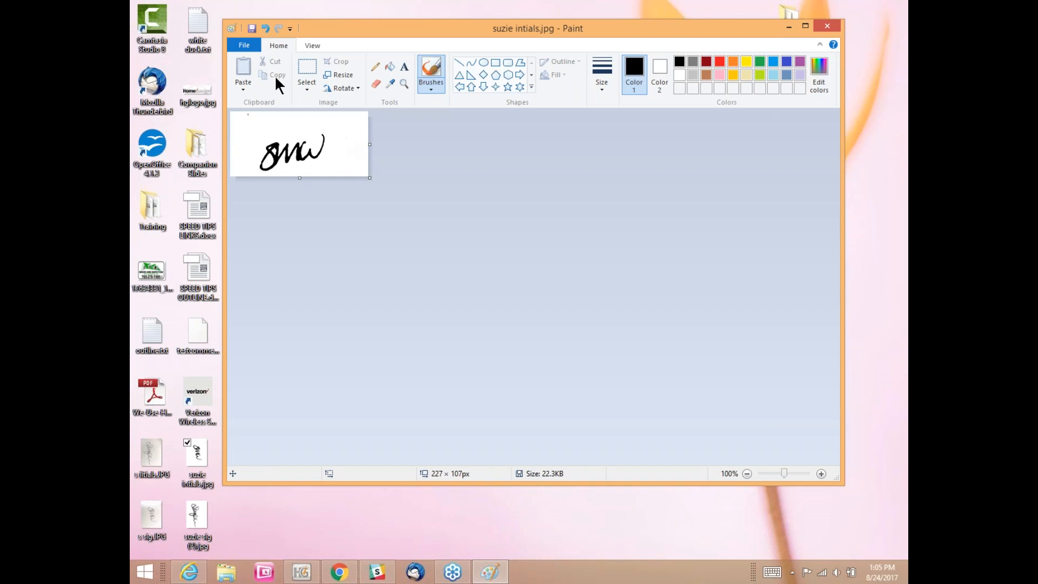
Step: Choose to save the initials image as a JPEG picture
left_click(245, 45)
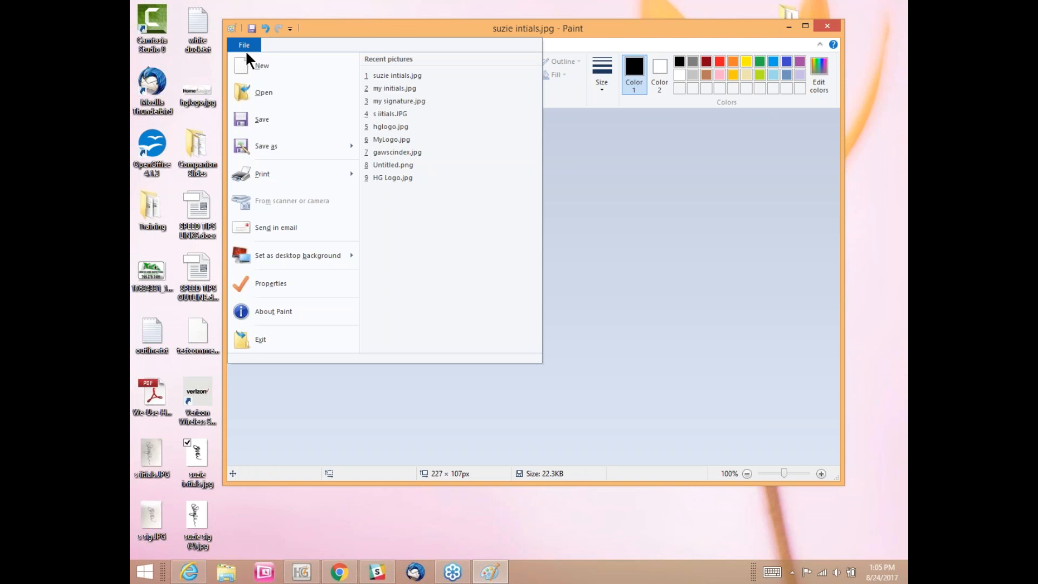
mouse_move(261, 145)
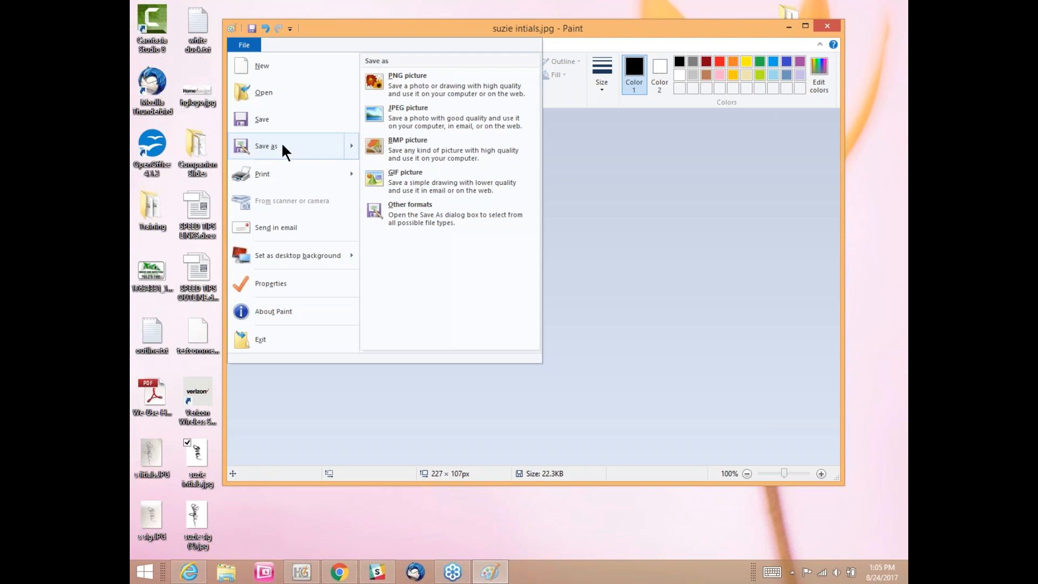
left_click(397, 110)
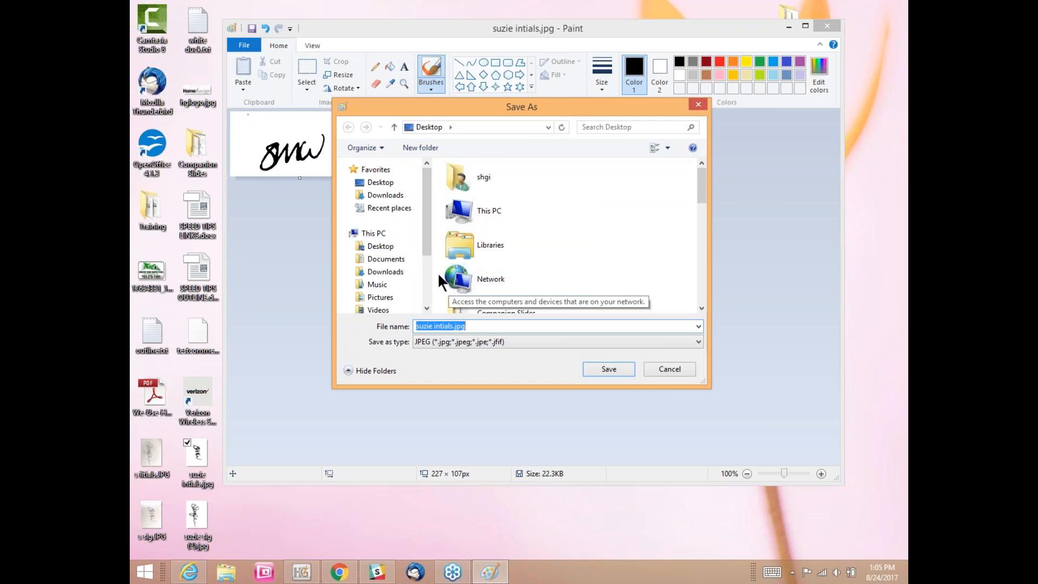
Step: Save it as suzie intials.jpg in Documents > HomeGauge > References and close Paint
left_click(399, 261)
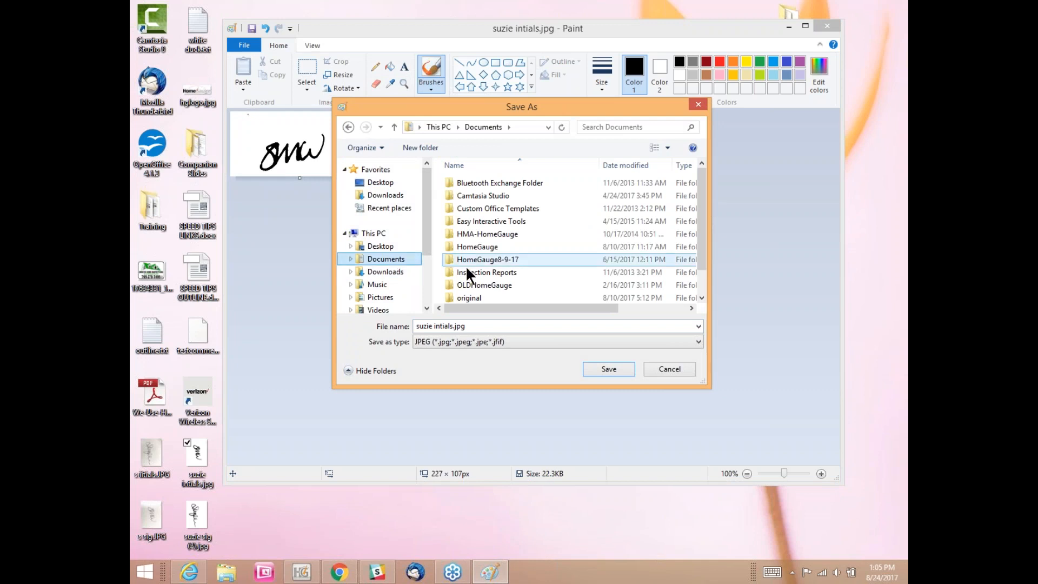
double_click(479, 246)
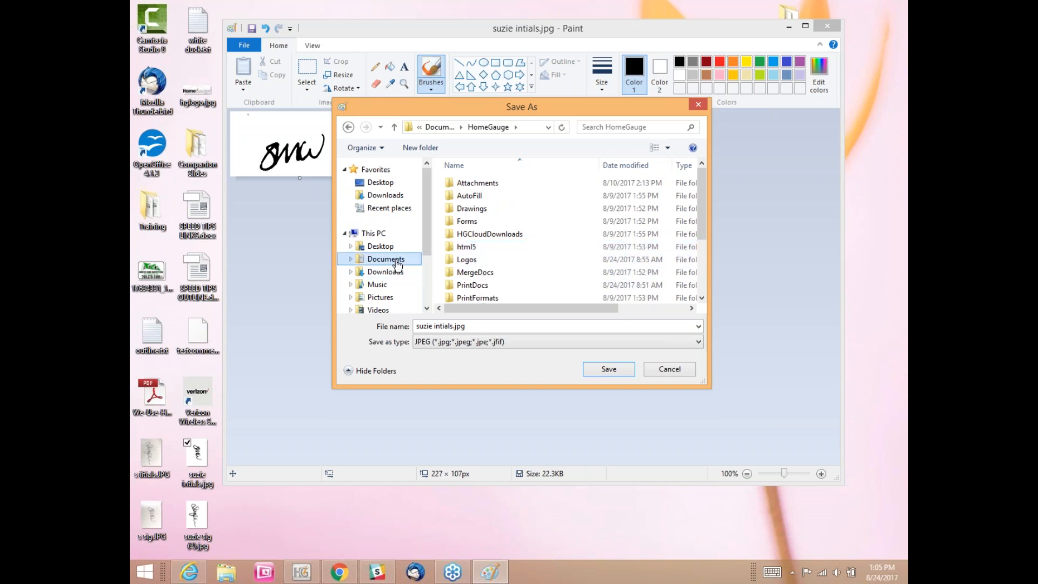
left_click(398, 264)
left_click(497, 249)
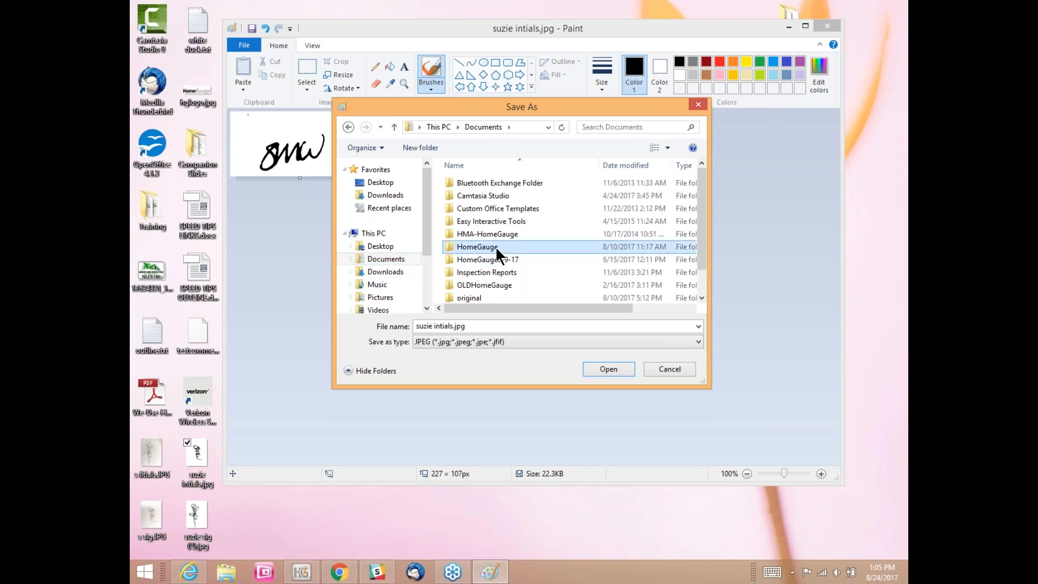
double_click(497, 248)
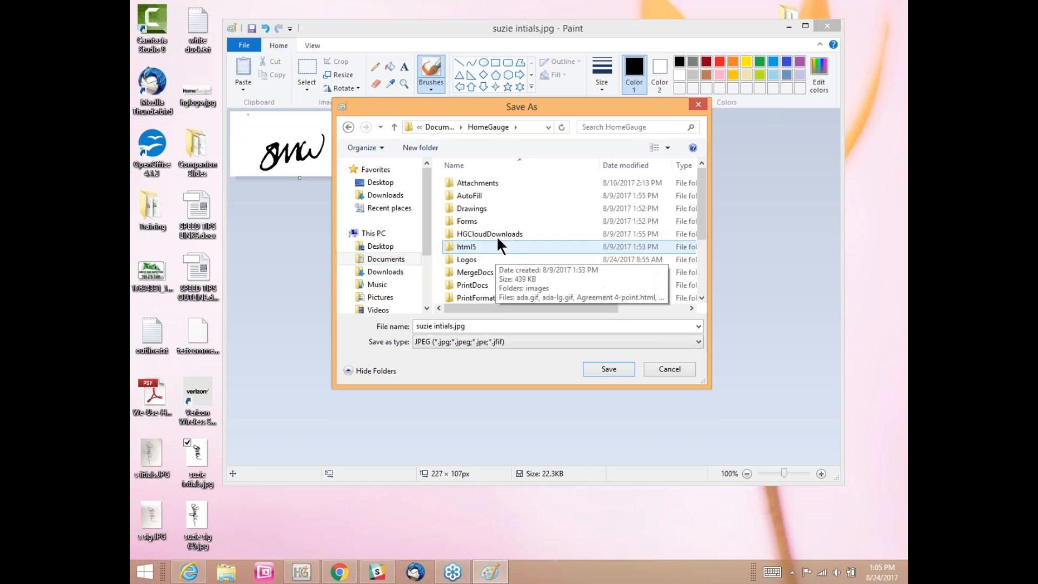
scroll(497, 236, "down", 3)
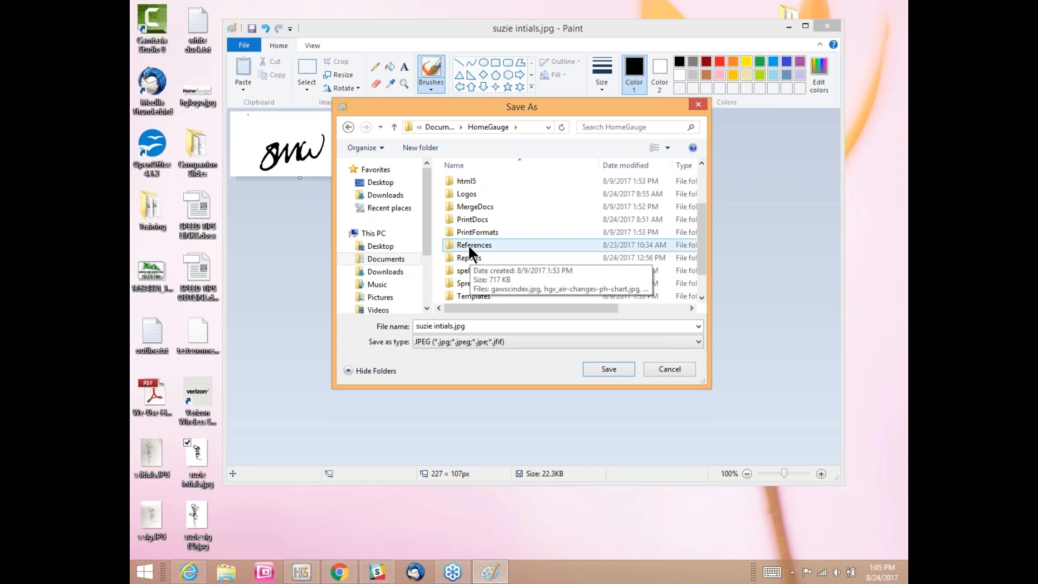
left_click(468, 243)
double_click(468, 242)
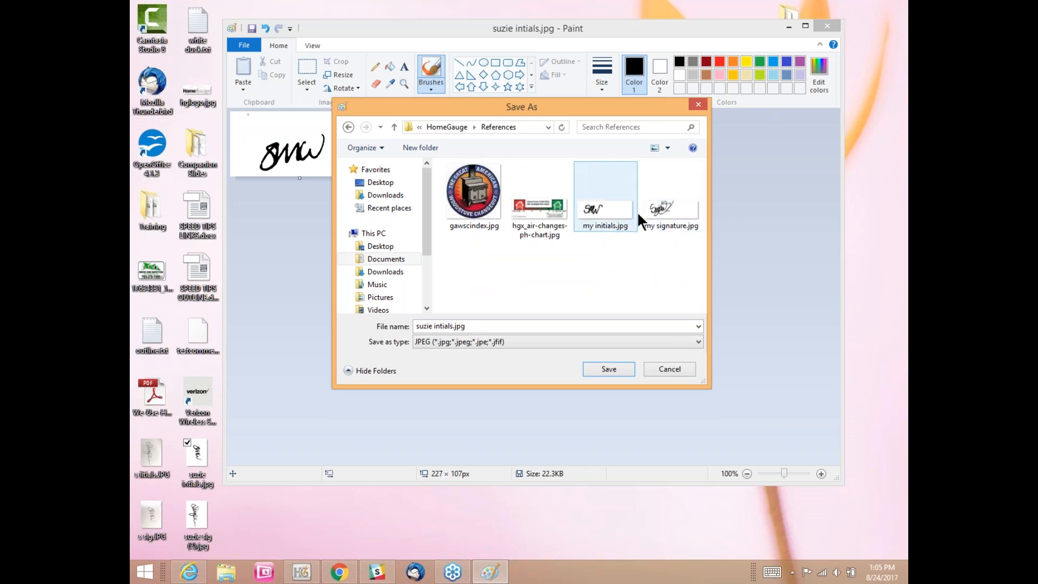
left_click(606, 372)
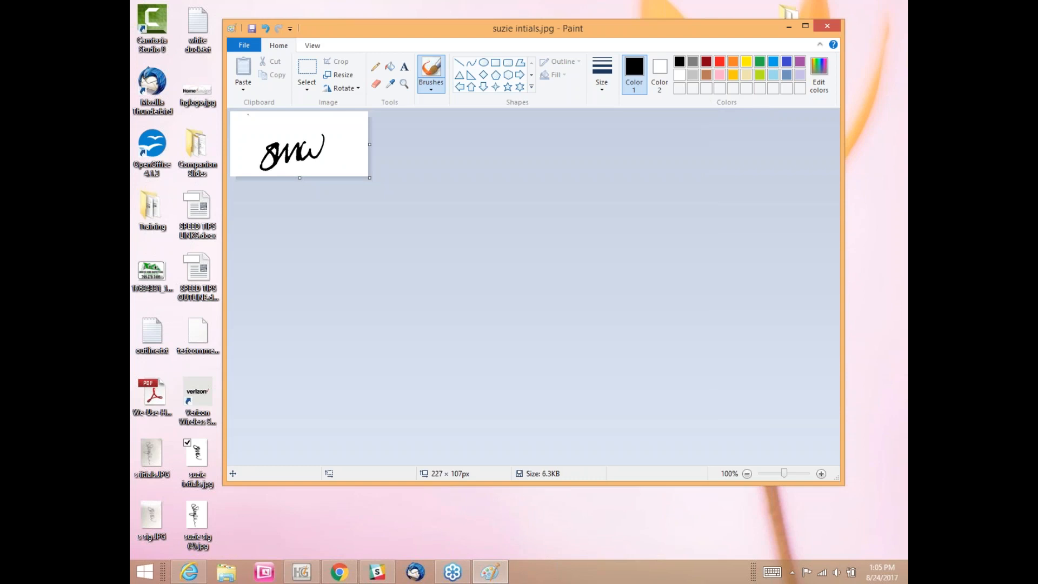
left_click(828, 28)
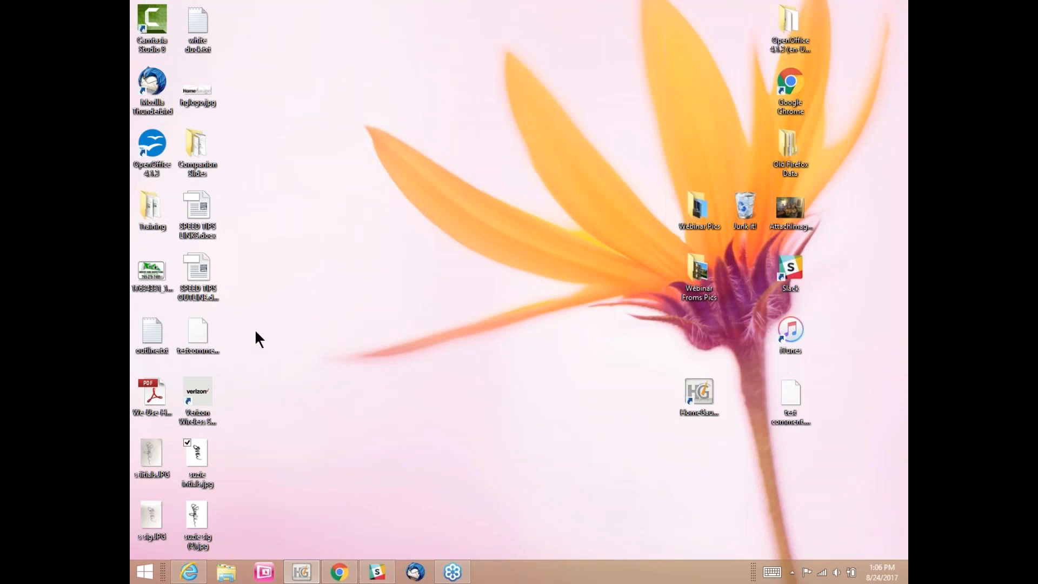
Step: Open the desktop file suzie sig (2).jpg with Paint via Open with
right_click(198, 520)
left_click(197, 524)
right_click(197, 524)
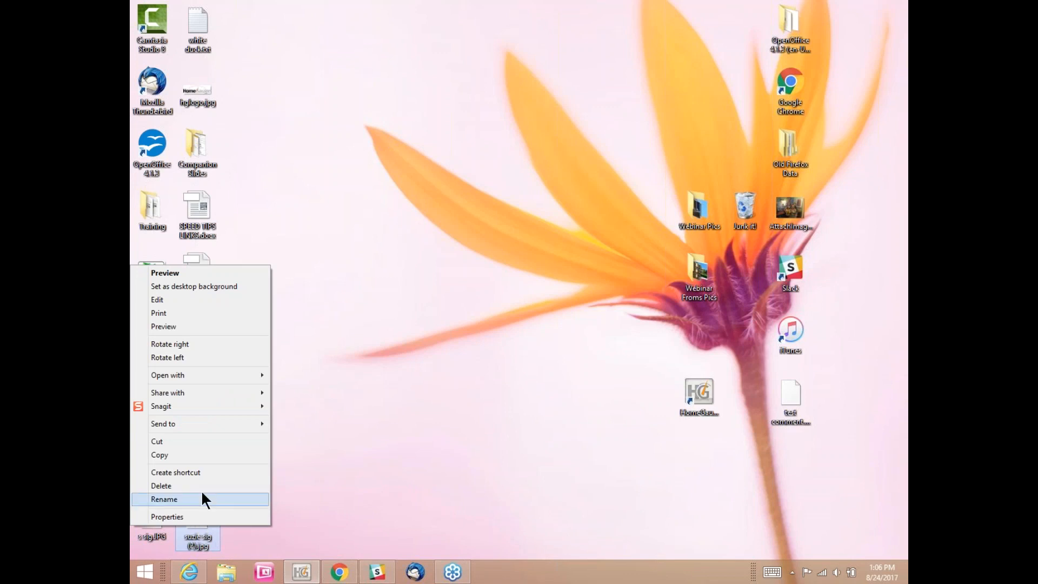
mouse_move(170, 404)
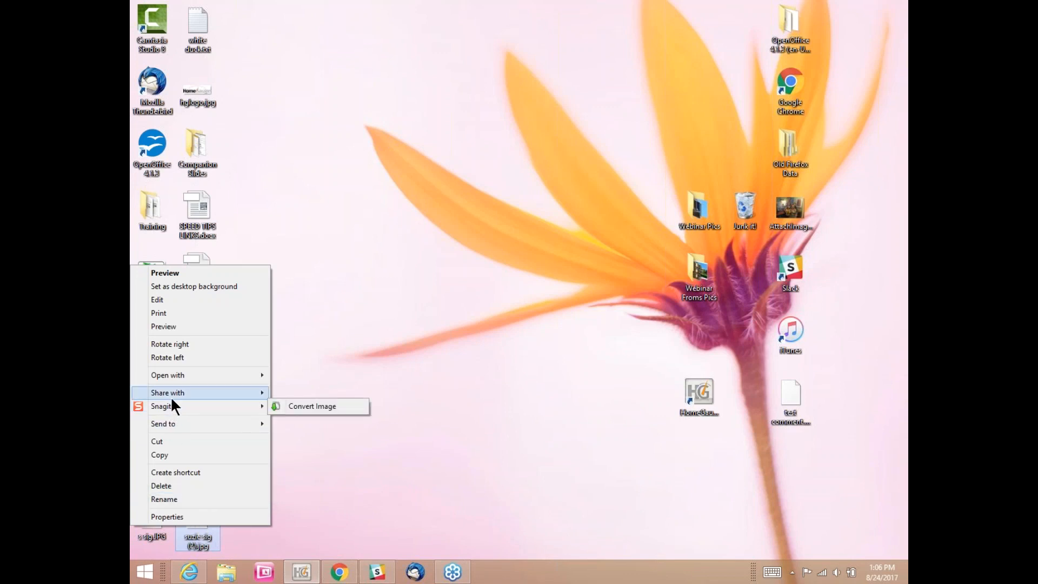
mouse_move(168, 375)
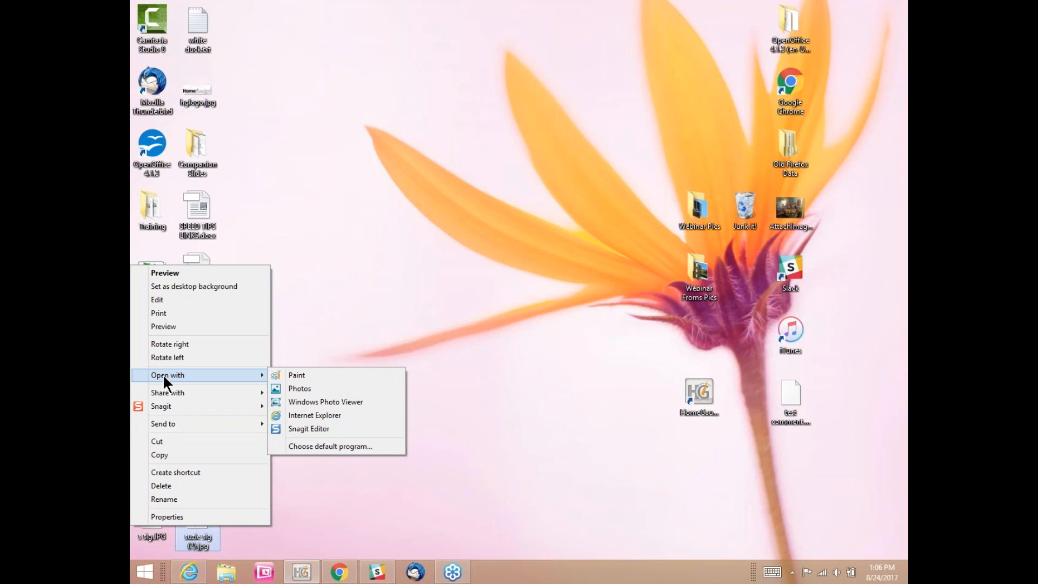
left_click(298, 374)
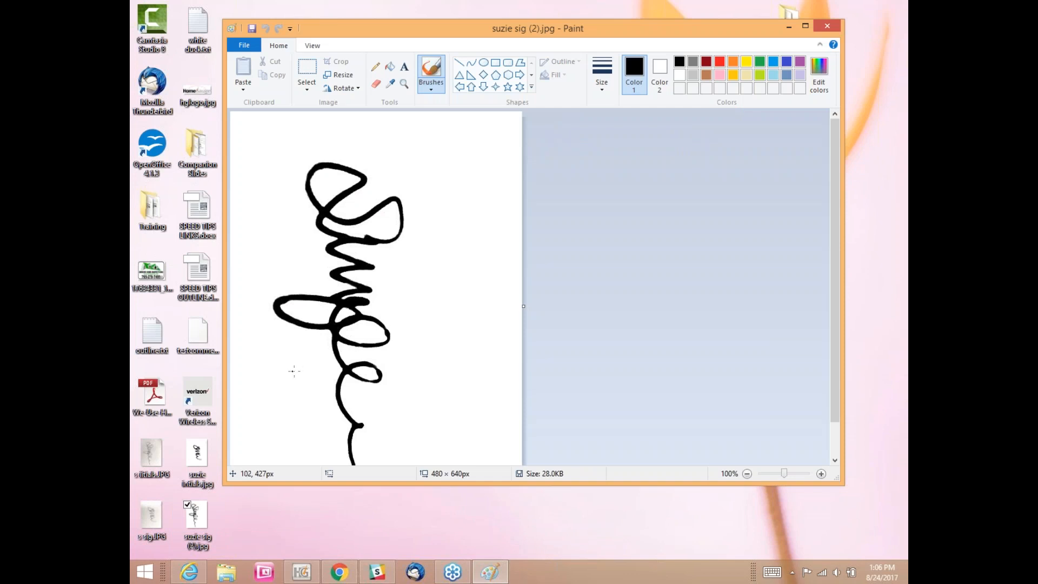
Step: Rotate the signature left 90° and widen its canvas to 823 px
left_click(347, 90)
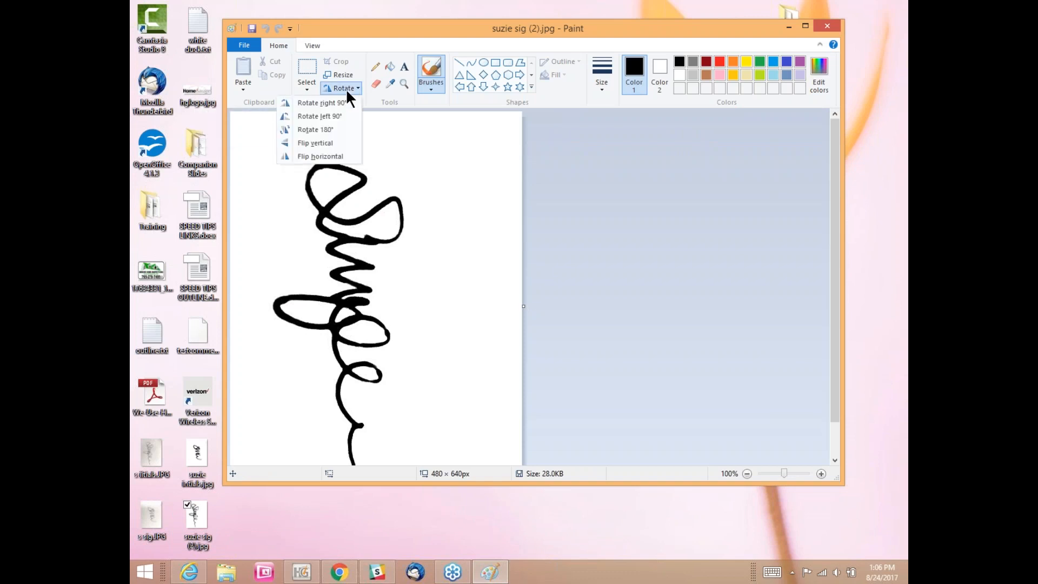
left_click(334, 112)
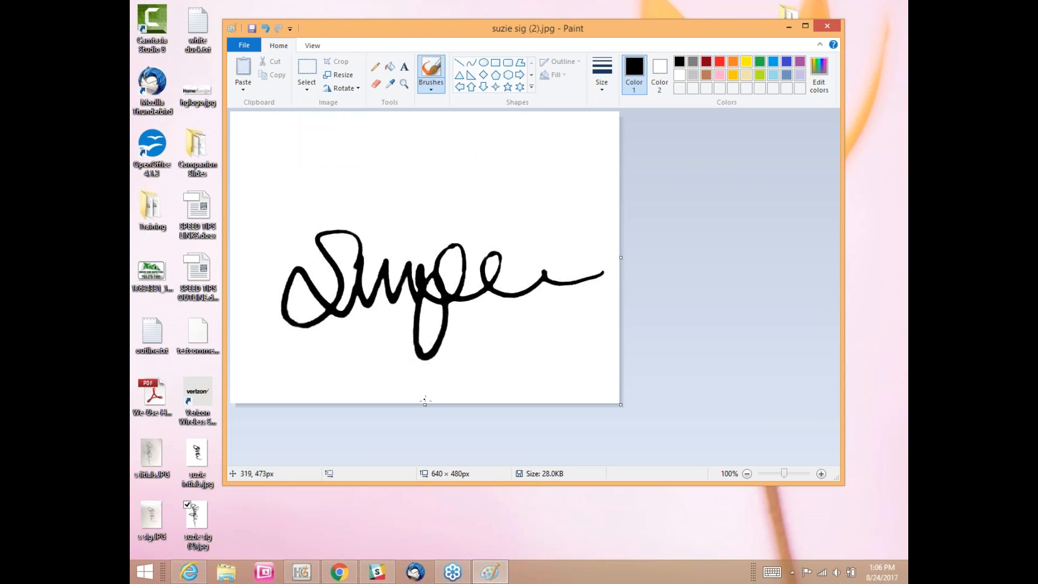
left_click_drag(616, 258, 730, 247)
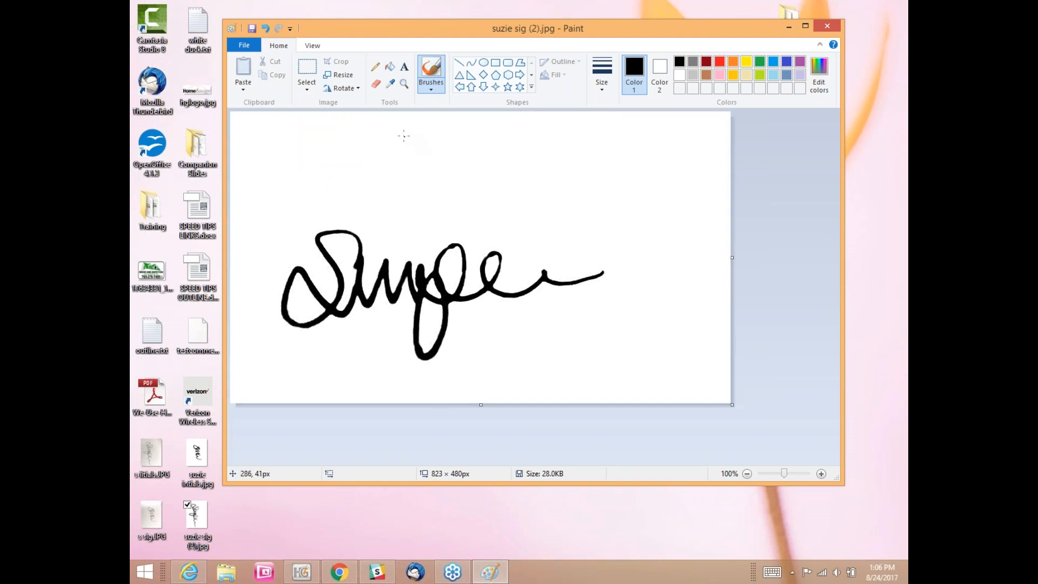
Step: Resize the signature to 200 px wide with aspect ratio kept, then trim the canvas bottom to 106 px
left_click(339, 75)
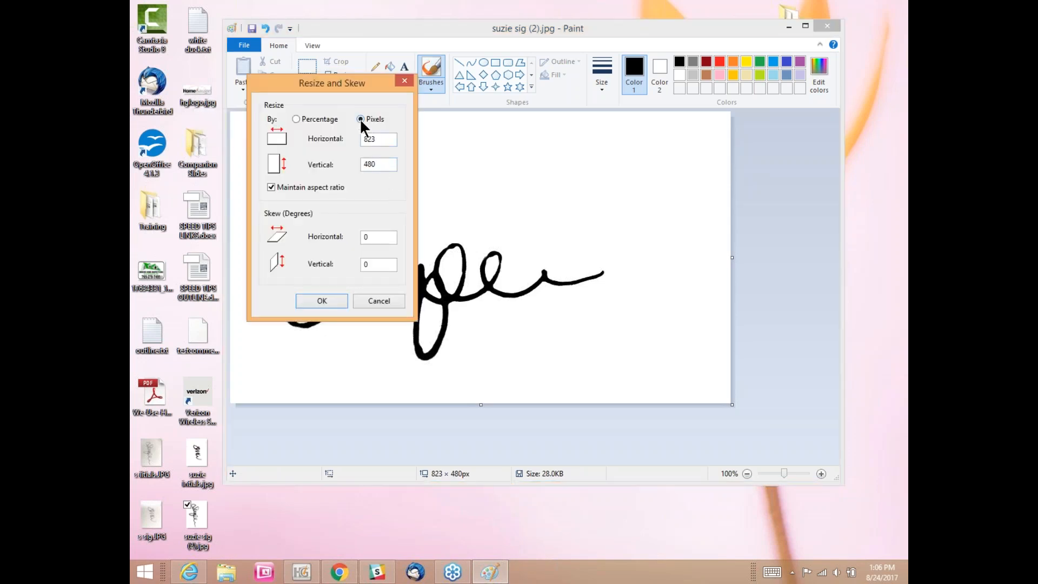
left_click_drag(380, 139, 351, 138)
type("200")
left_click(320, 304)
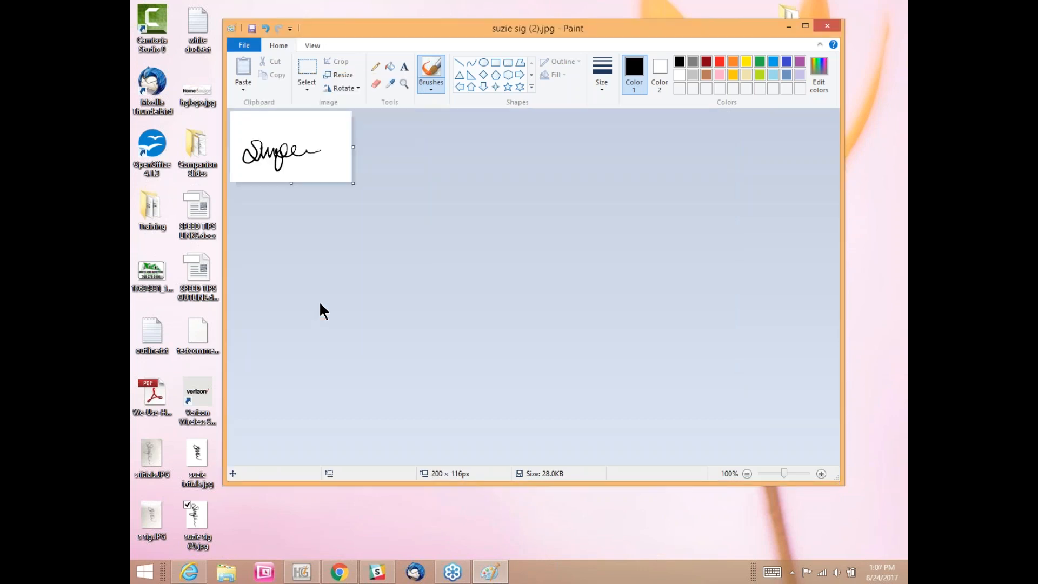
left_click_drag(292, 184, 294, 178)
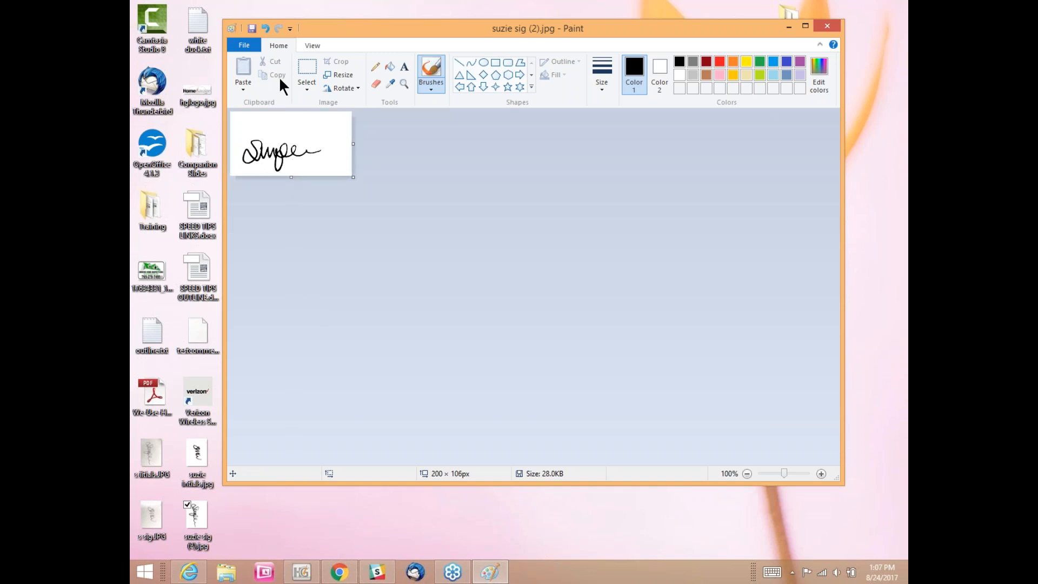
Step: Save the signature as JPEG 'suzie sig (2).jpg' in Documents > HomeGauge > References, then close Paint
left_click(247, 46)
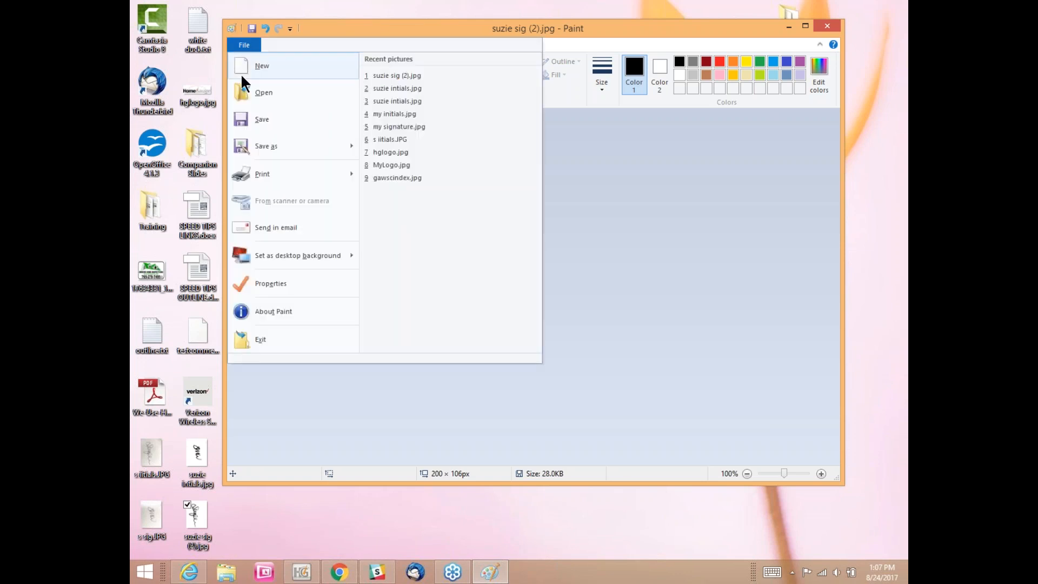
mouse_move(243, 146)
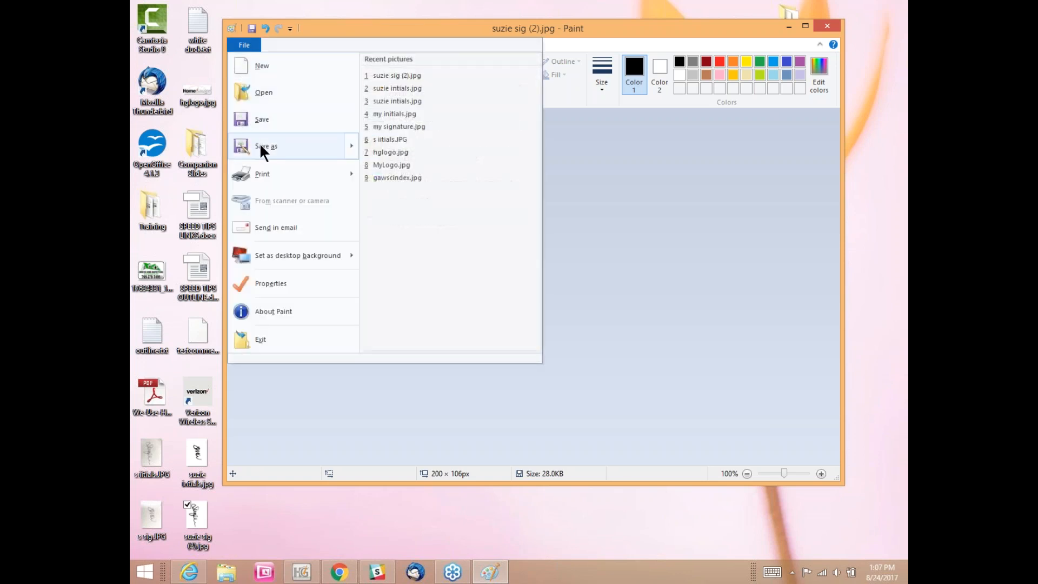
left_click(377, 110)
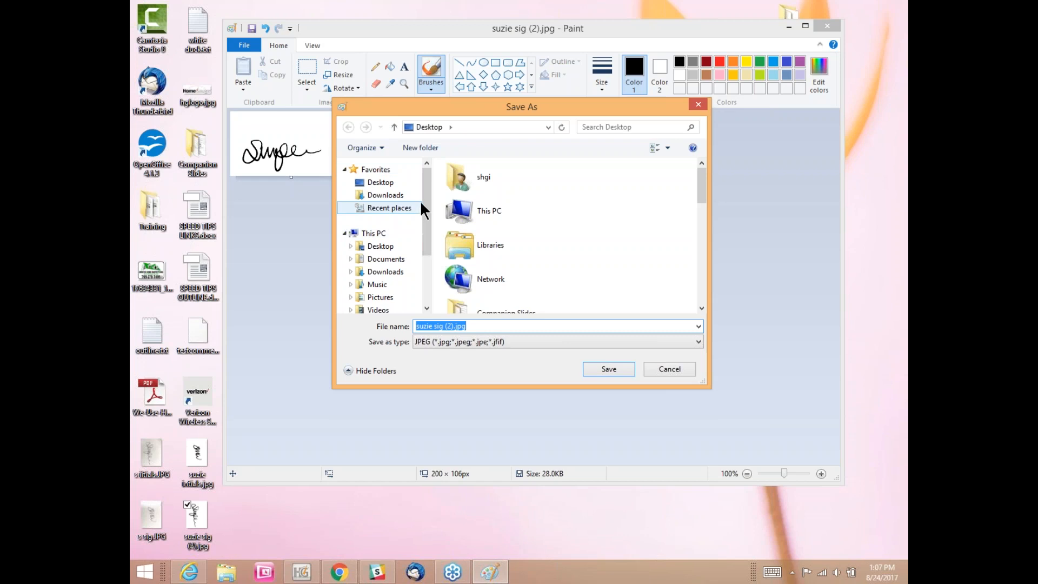
scroll(423, 196, "down", 1)
left_click(391, 232)
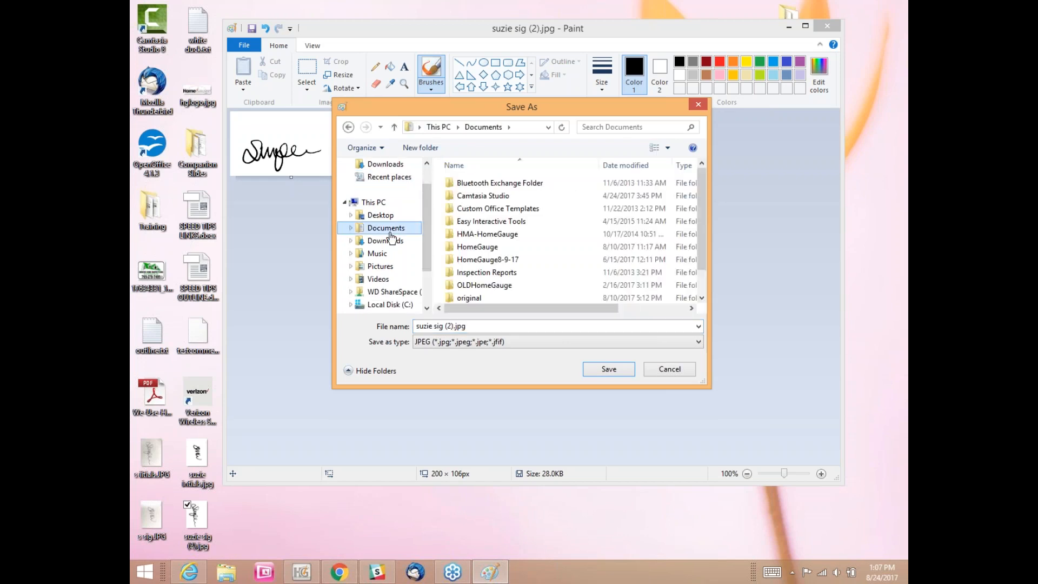
double_click(463, 246)
scroll(482, 235, "down", 2)
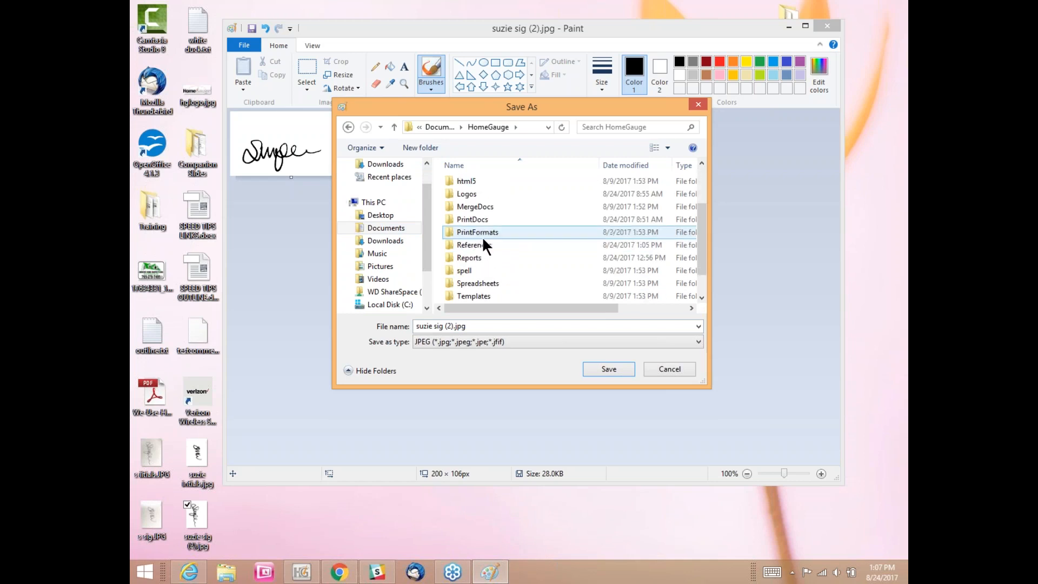
left_click(477, 247)
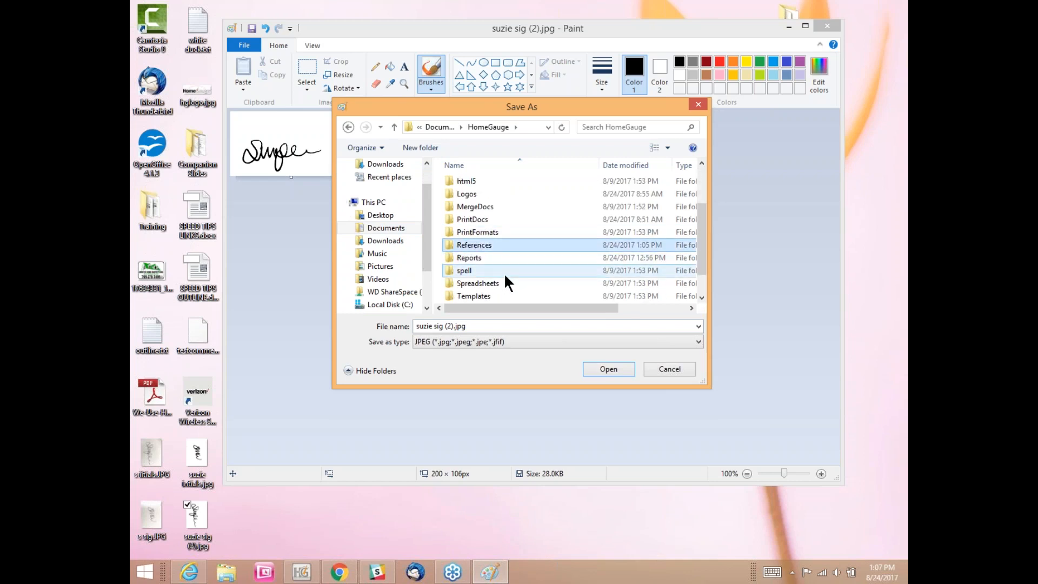
left_click(602, 367)
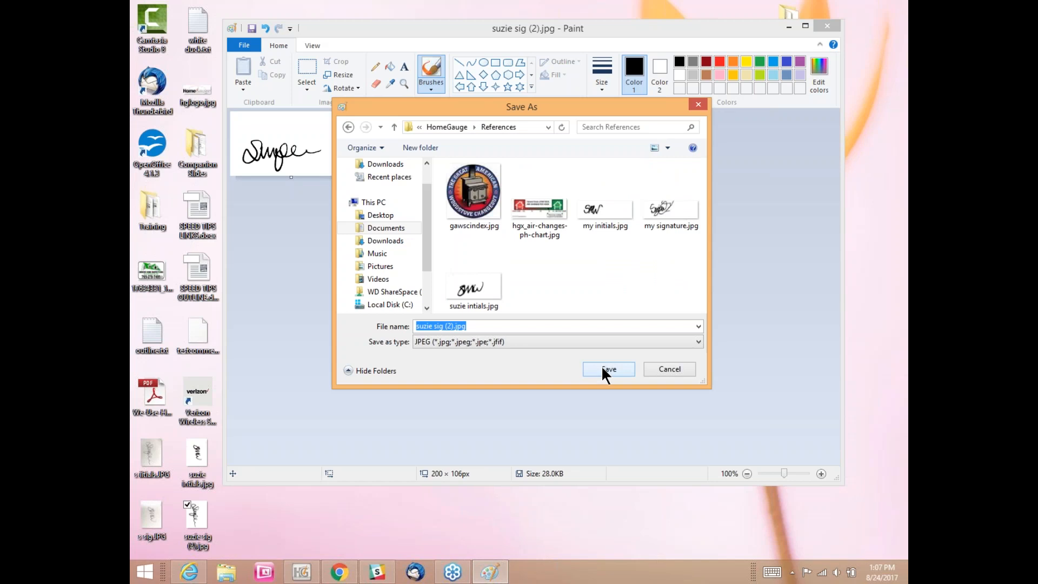
left_click(601, 369)
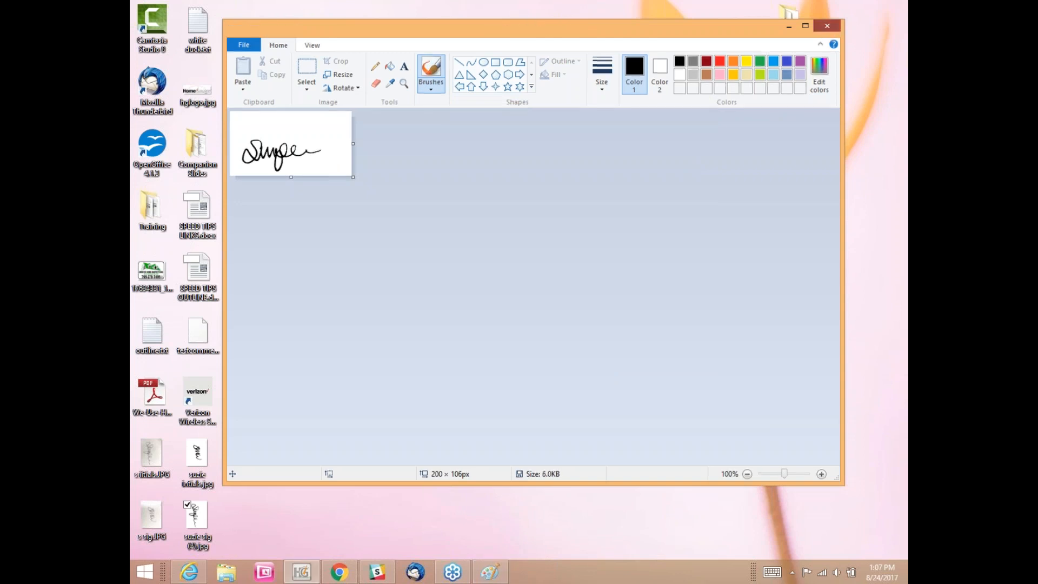
left_click(827, 27)
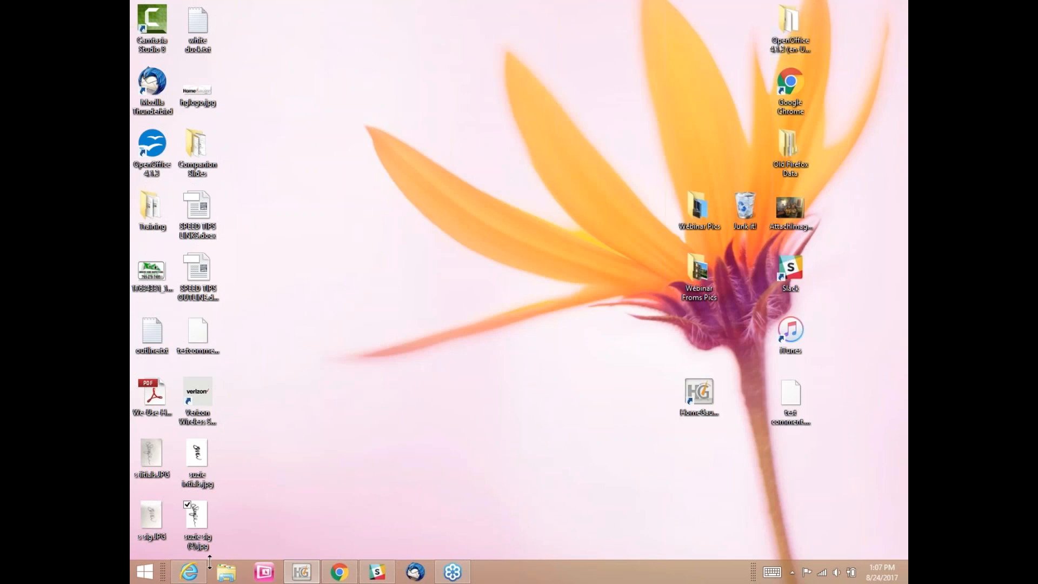
Step: Launch a new blank Paint window by searching 'paint' from the Start screen
left_click(145, 572)
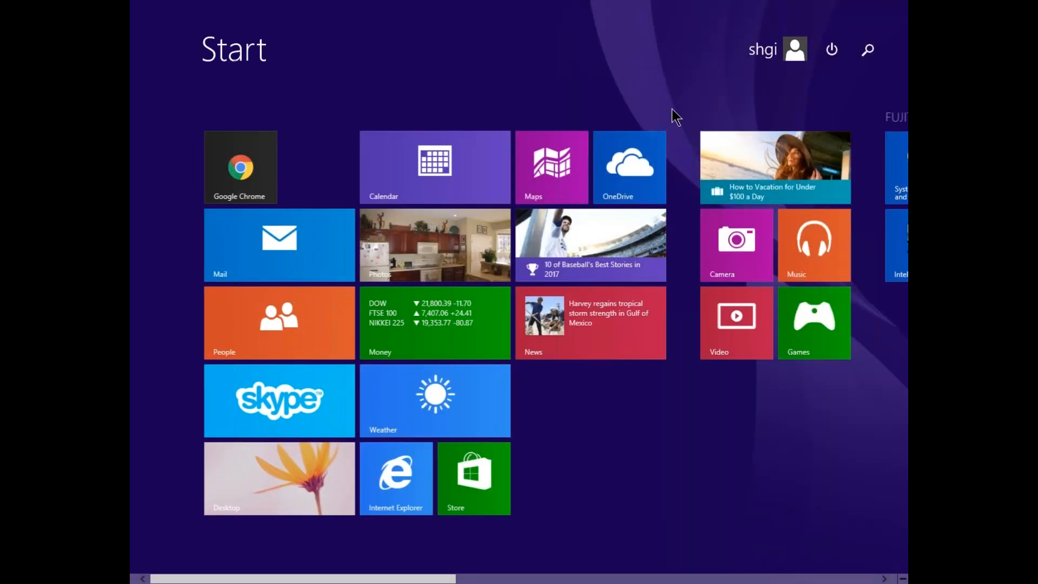
left_click(867, 48)
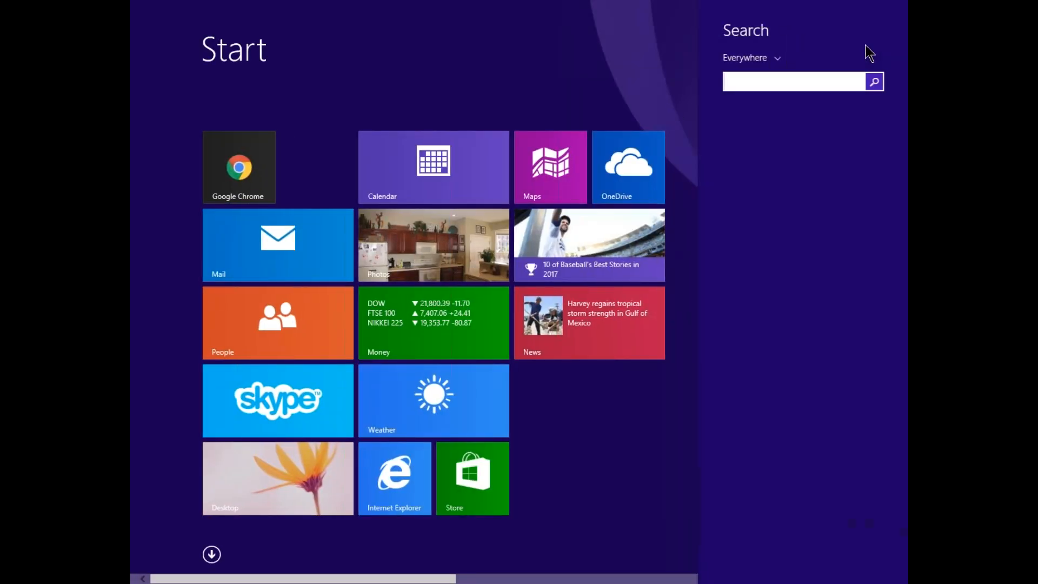
type("paint")
key("Return")
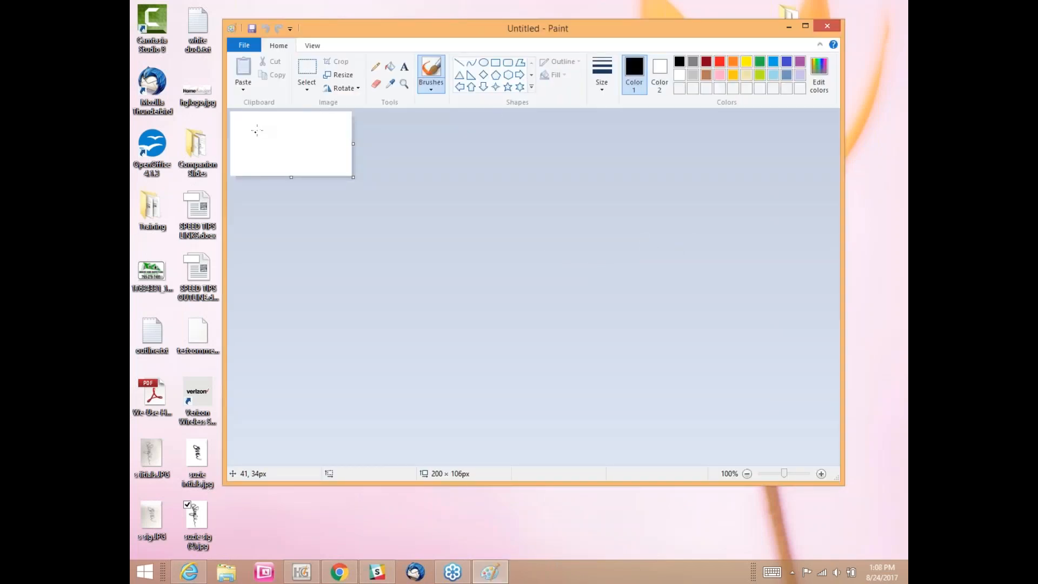
Step: Scribble a test signature with the Pencil, check Resize unchanged, then close Paint without saving
left_click(377, 68)
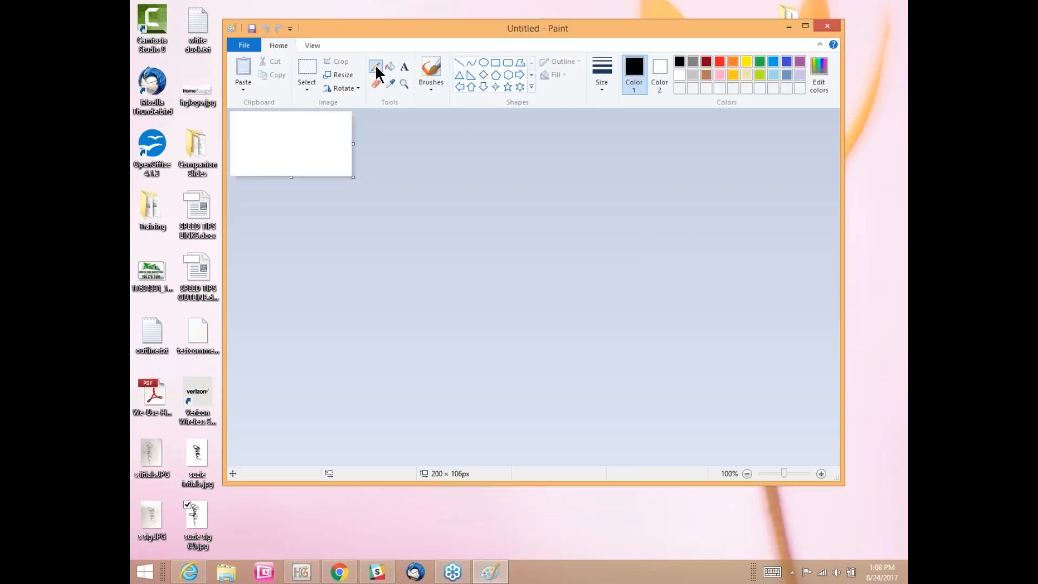
mouse_move(252, 130)
left_mouse_down()
mouse_move(237, 135)
mouse_move(249, 153)
mouse_move(238, 158)
mouse_move(253, 129)
mouse_move(261, 143)
mouse_move(271, 131)
mouse_move(273, 149)
mouse_move(308, 135)
mouse_move(316, 143)
mouse_move(300, 143)
left_mouse_up()
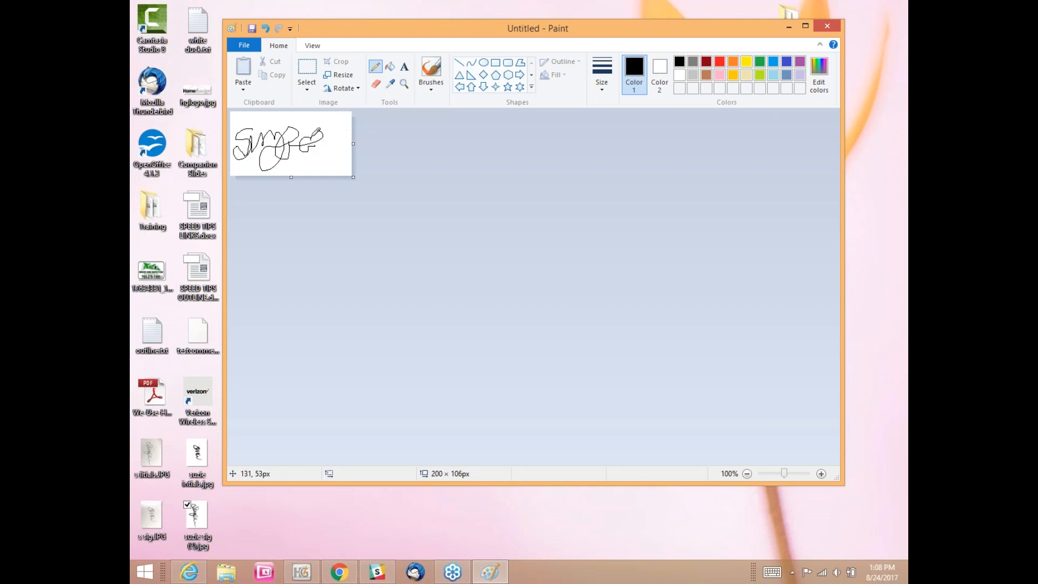
left_click(339, 74)
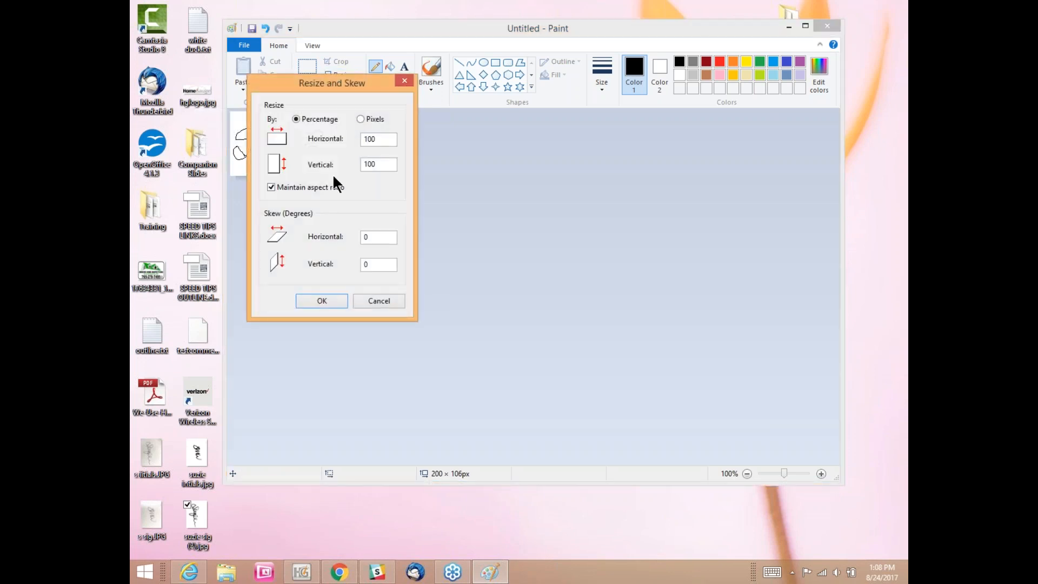
left_click(404, 81)
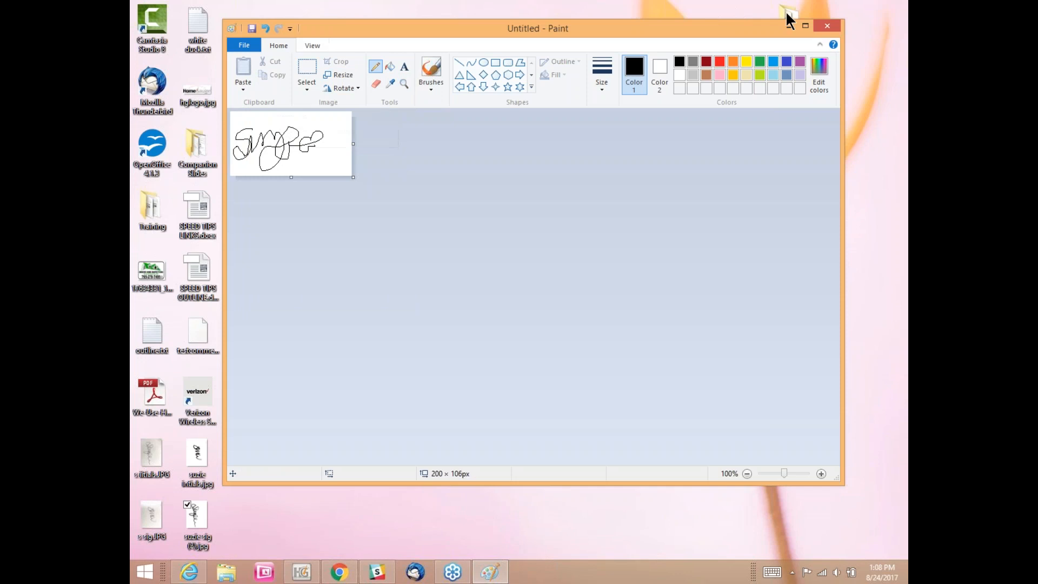
left_click(828, 25)
left_click(563, 257)
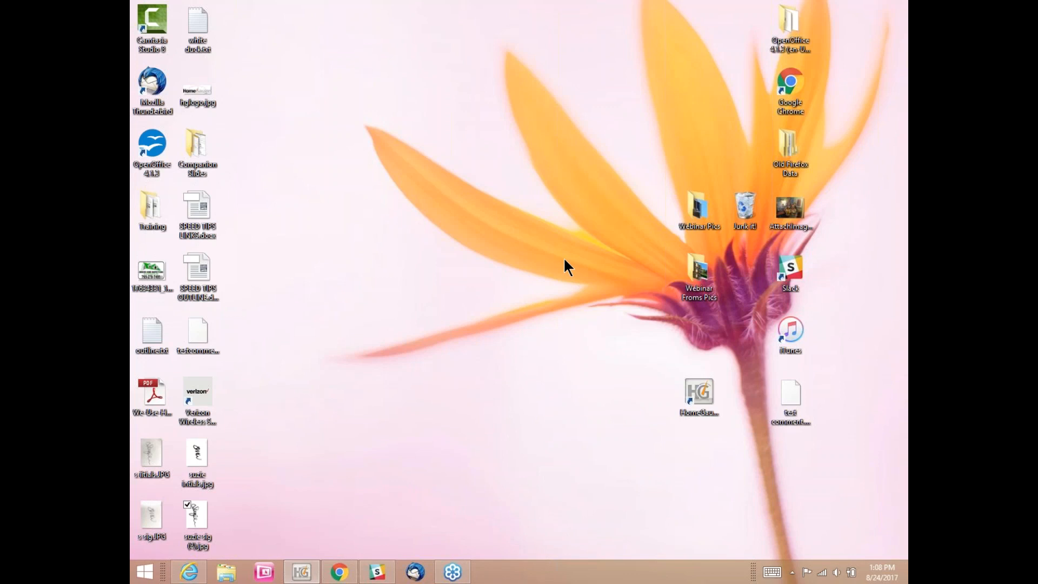
Step: Restore the HomeGauge window showing the Del Boca Vista report's Report Information section
left_click(311, 573)
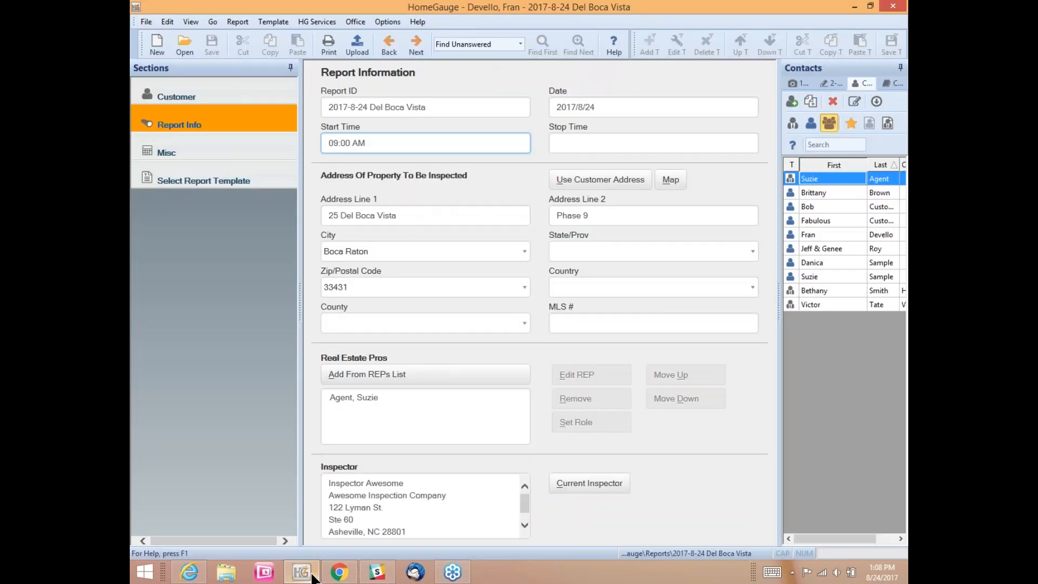
Step: Start a new blank HomeGauge report and bring up the File menu
left_click(158, 44)
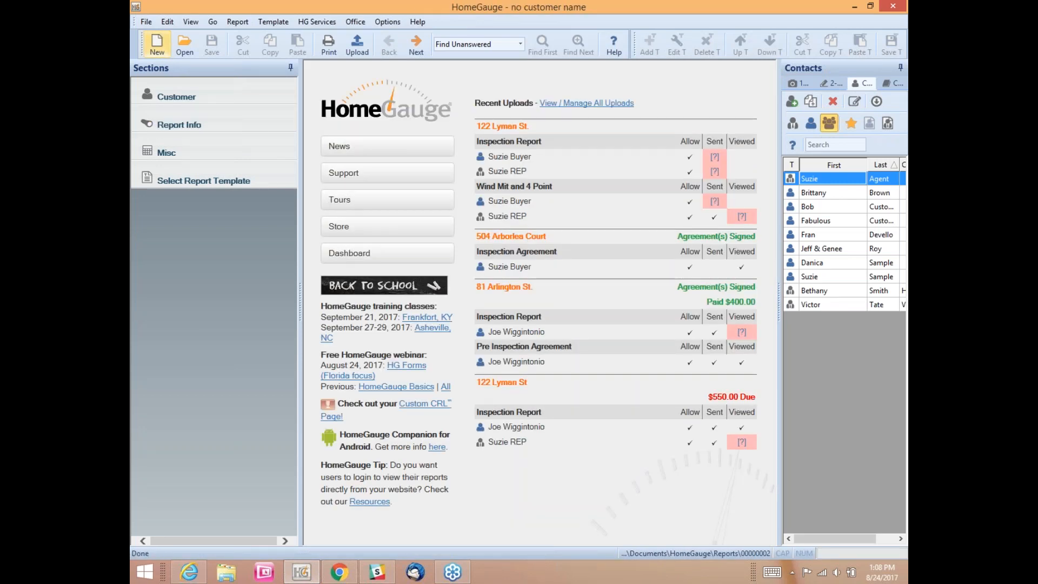
left_click(146, 23)
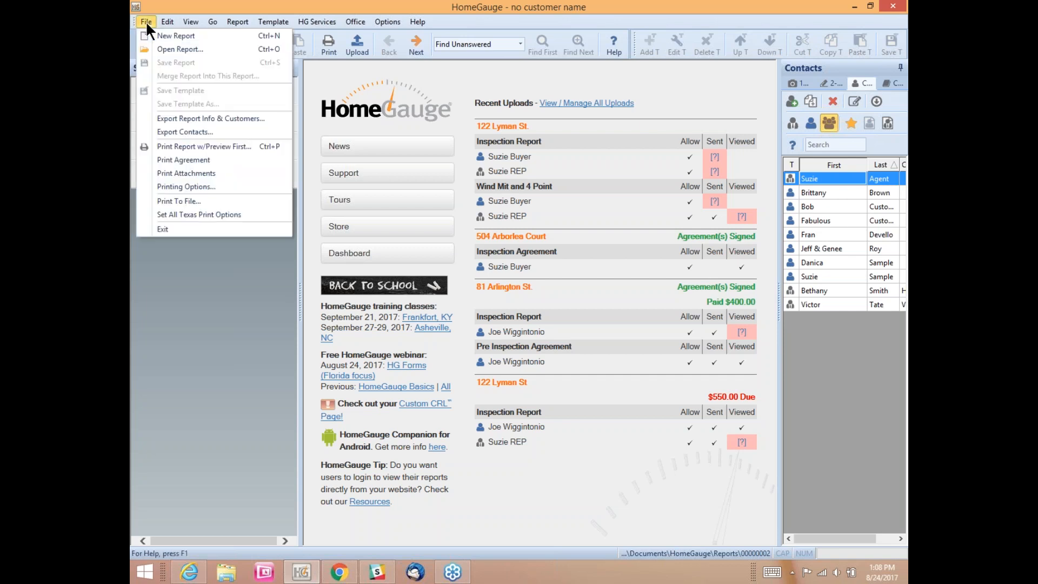
Step: Open File > Printing Options, go to the Logos list and select empty logo slot 4
left_click(166, 187)
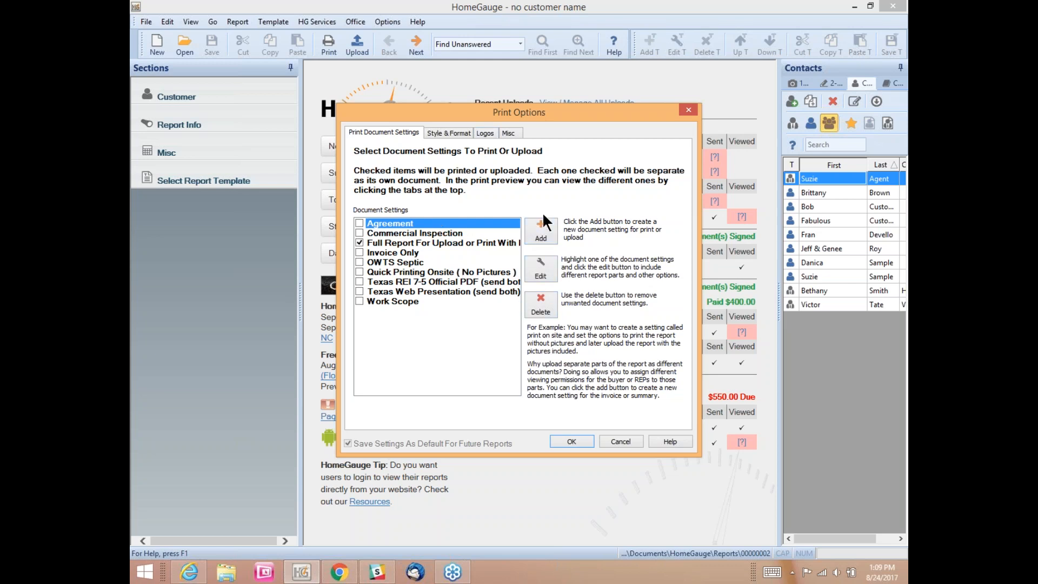
left_click(694, 106)
left_click(152, 21)
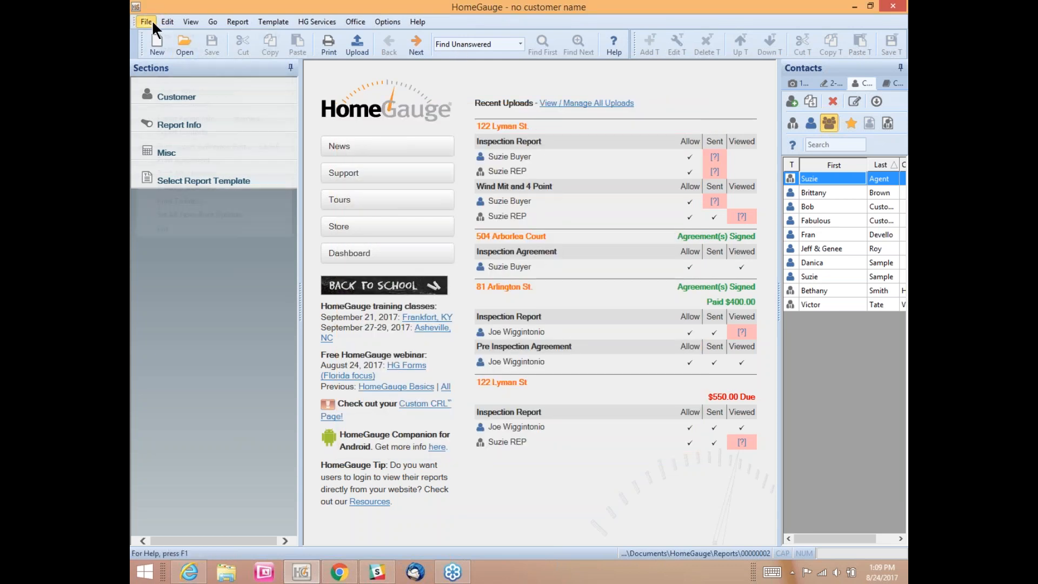
left_click(162, 187)
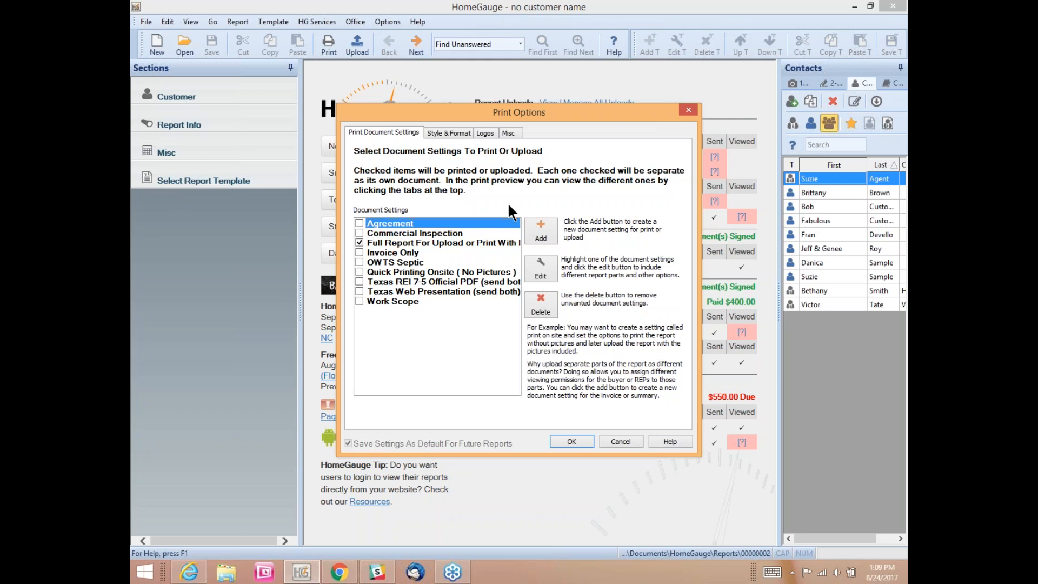
left_click(485, 134)
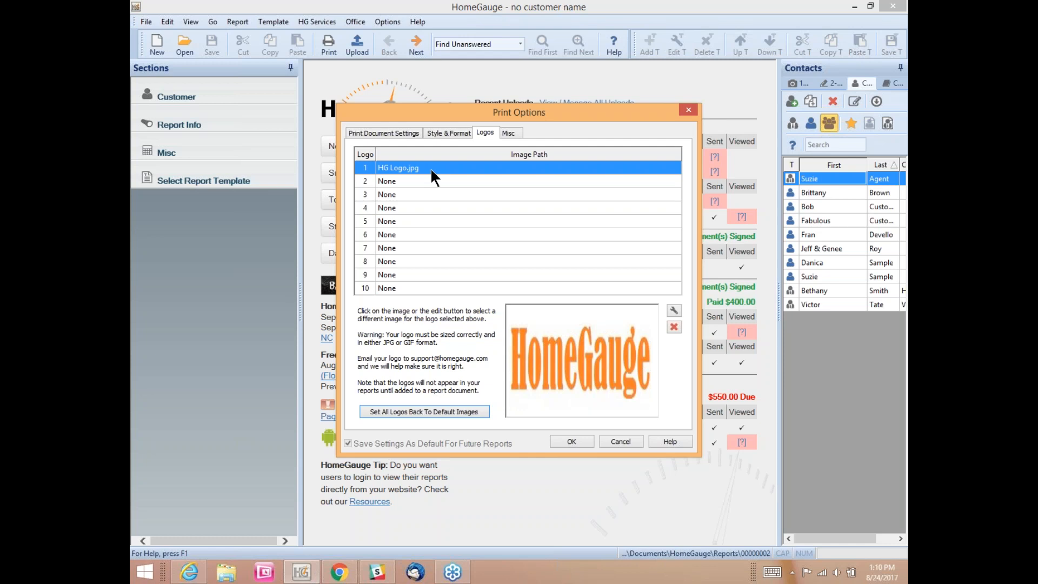
left_click(421, 209)
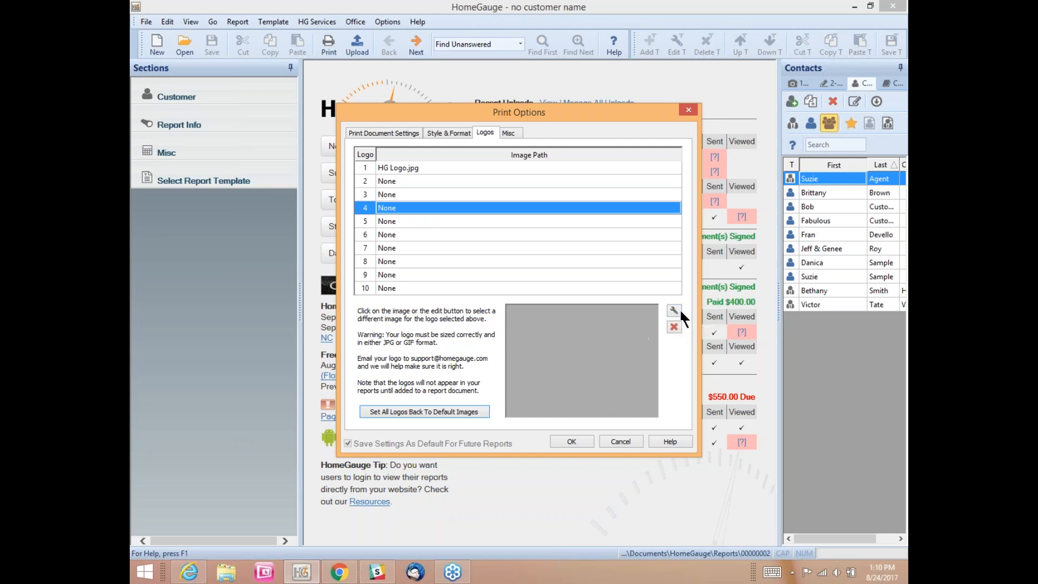
Step: Load 'suzie sig (2).jpg' from Documents > HomeGauge > References as the logo 4 image
left_click(570, 339)
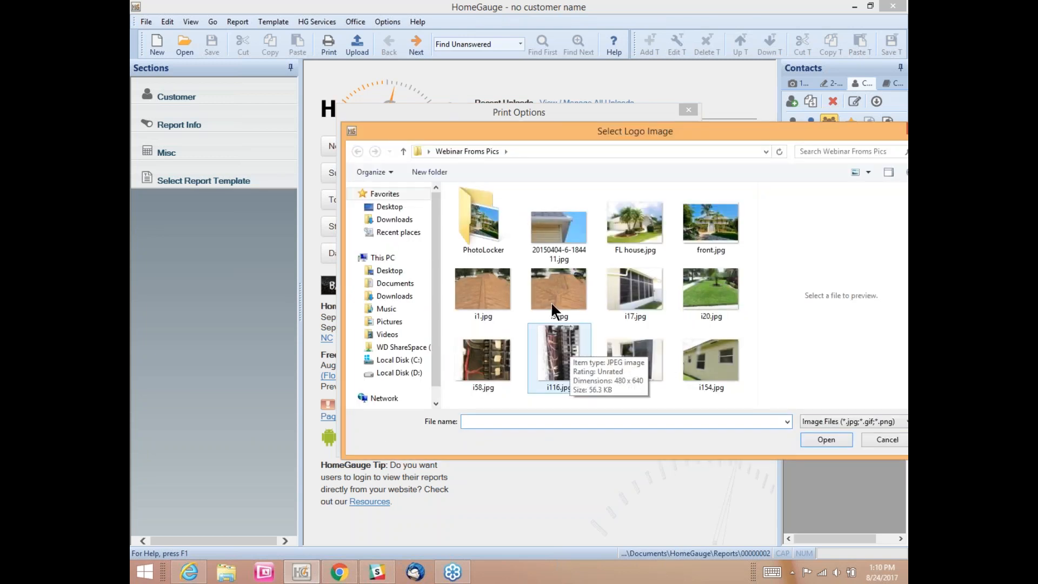
left_click_drag(507, 129, 430, 90)
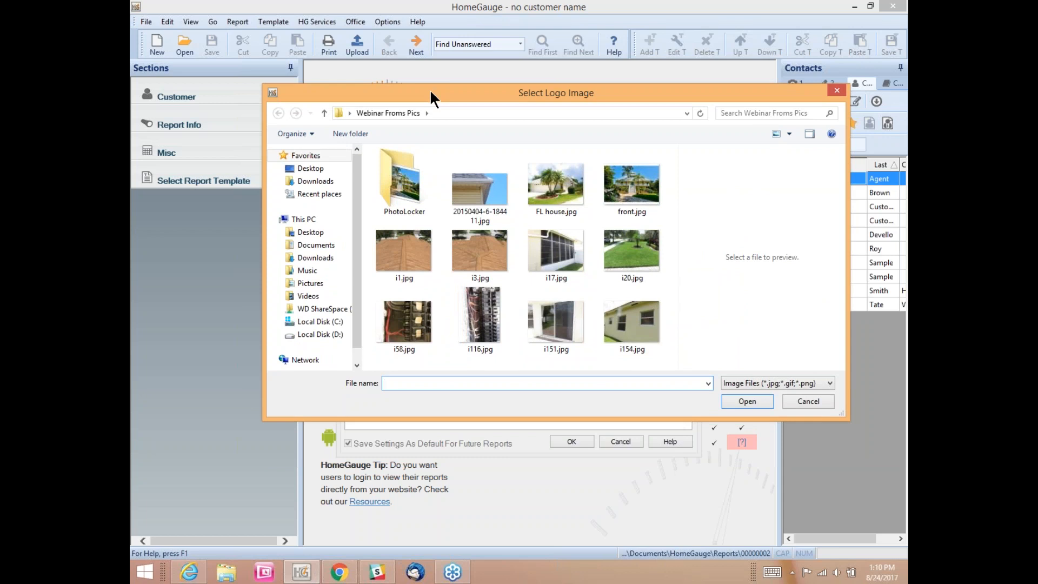
left_click(319, 248)
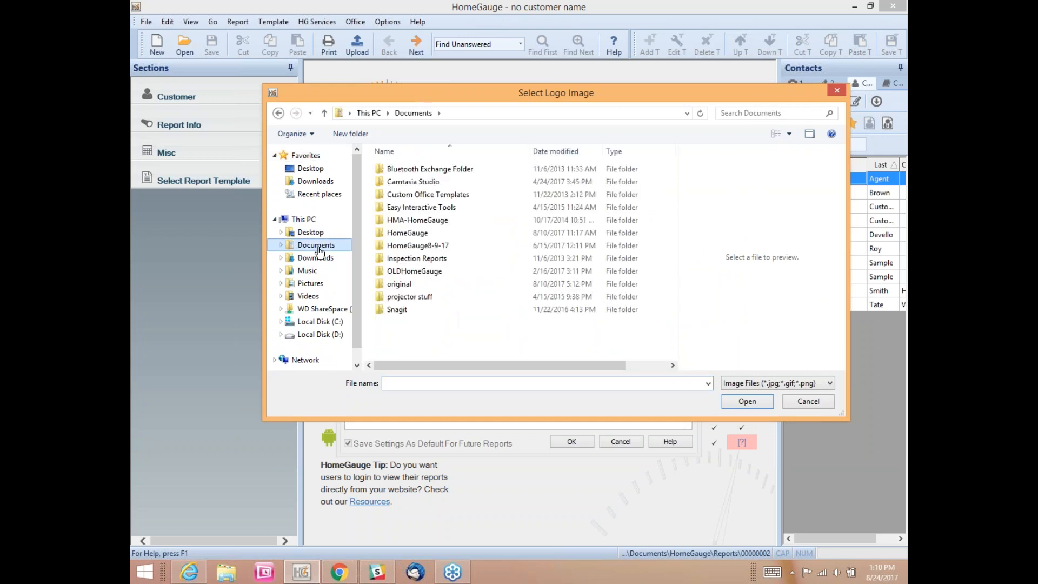
left_click(403, 234)
double_click(401, 228)
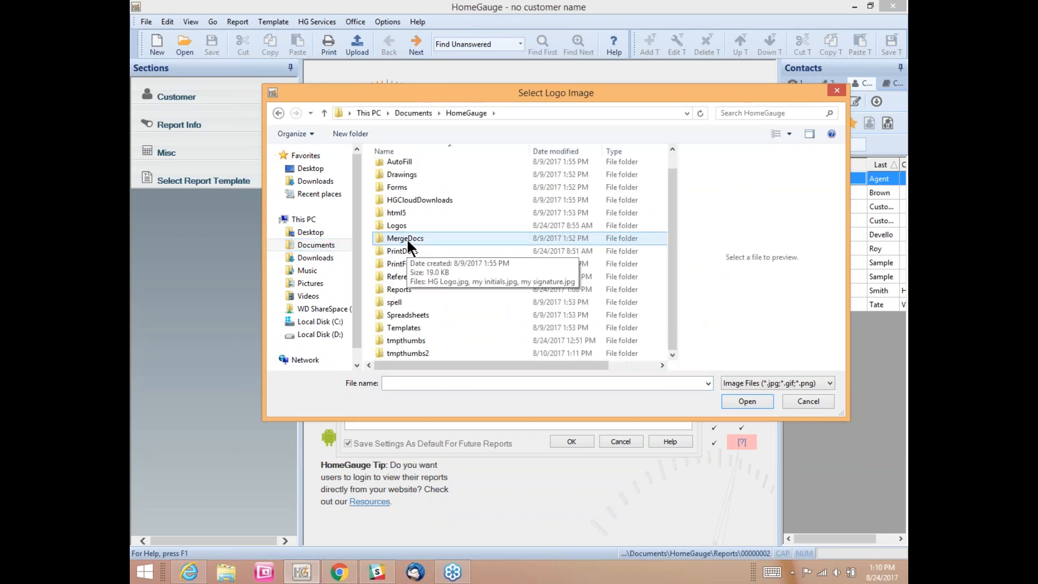
double_click(406, 277)
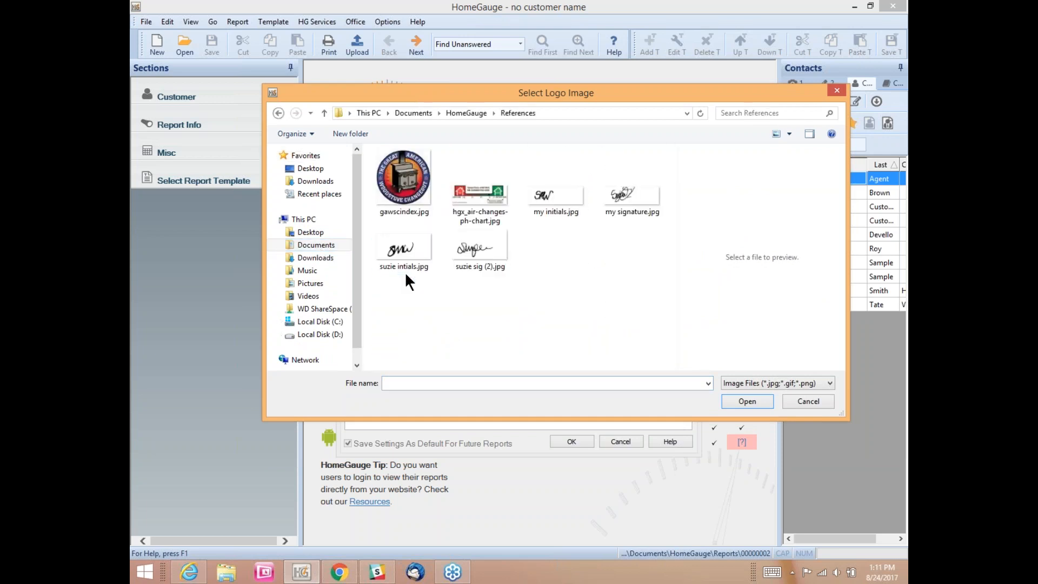
left_click(469, 250)
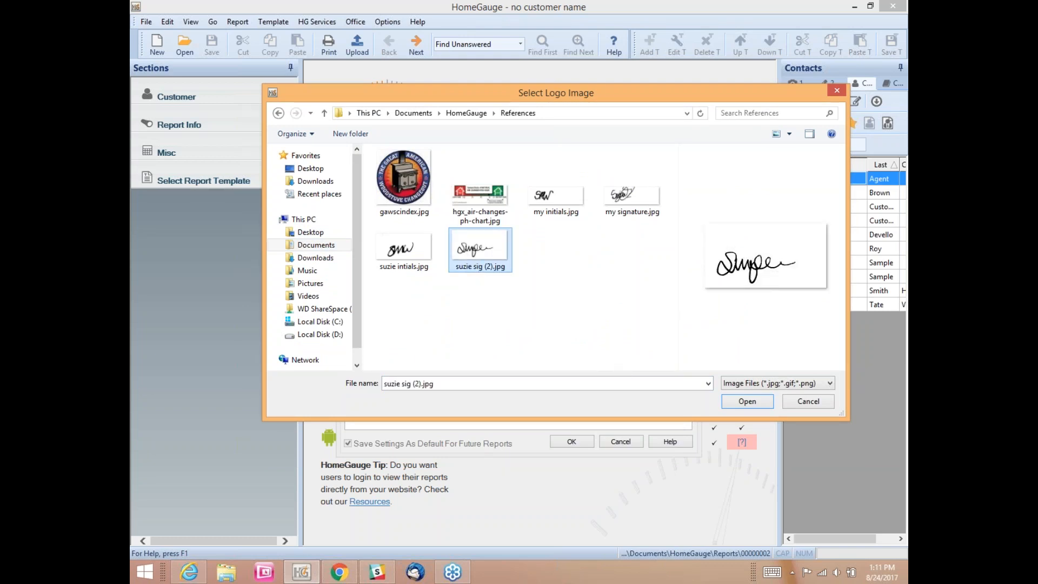
left_click(747, 401)
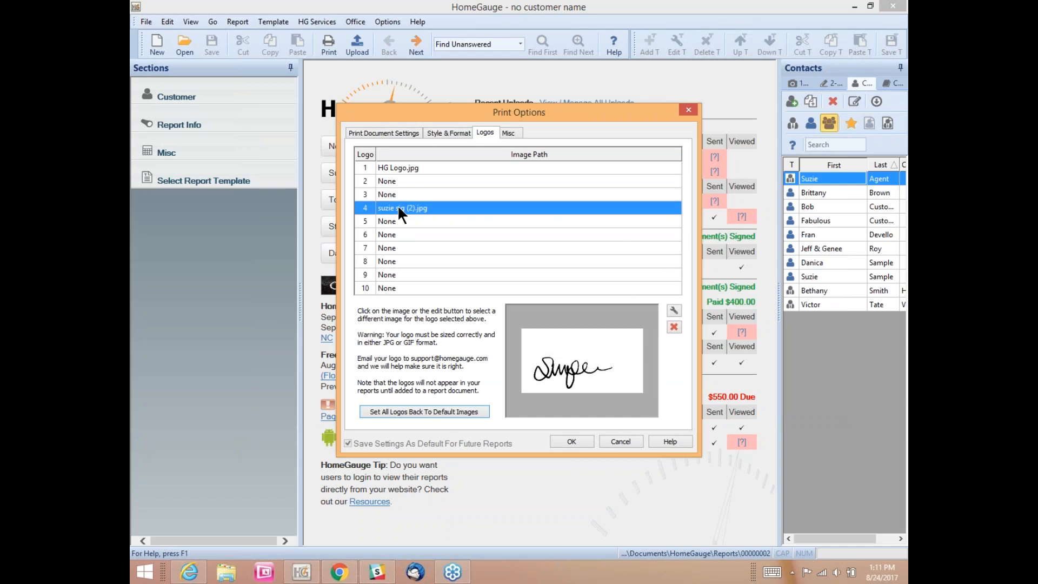
Step: Assign 'suzie intials.jpg' from the References folder to logo slot 5 and confirm Print Options
left_click(400, 222)
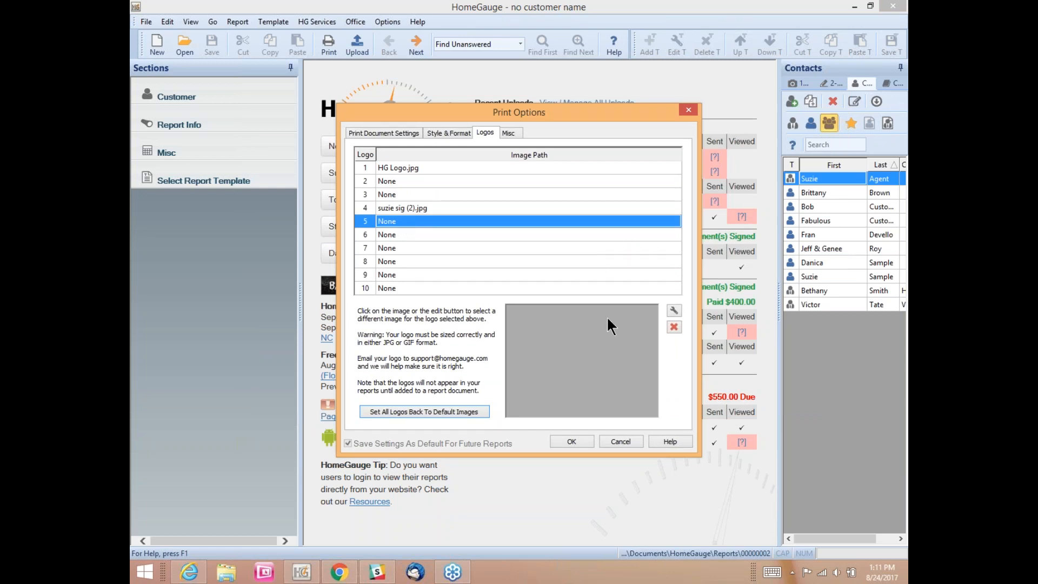
left_click(576, 346)
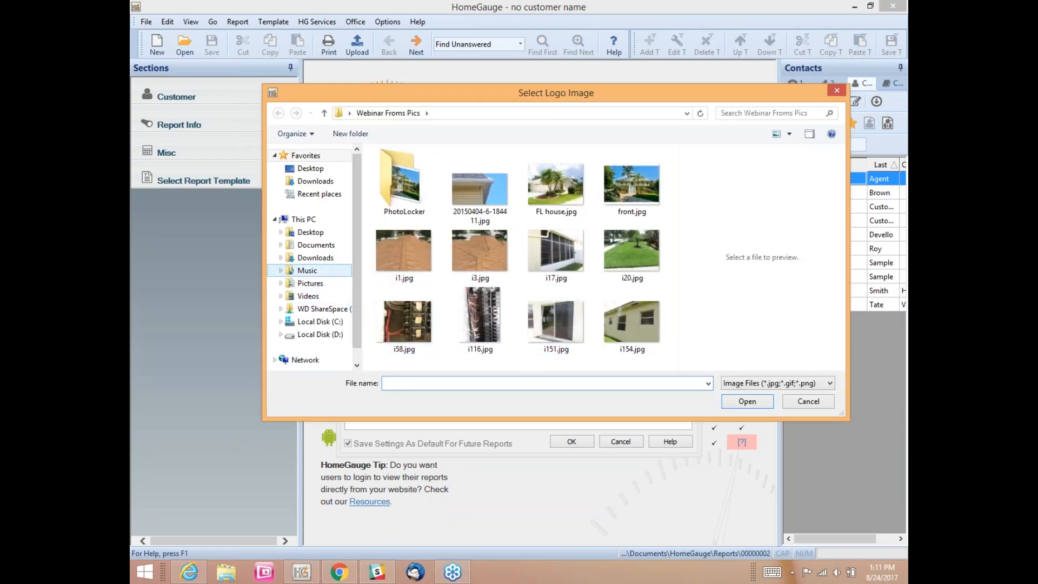
left_click(326, 247)
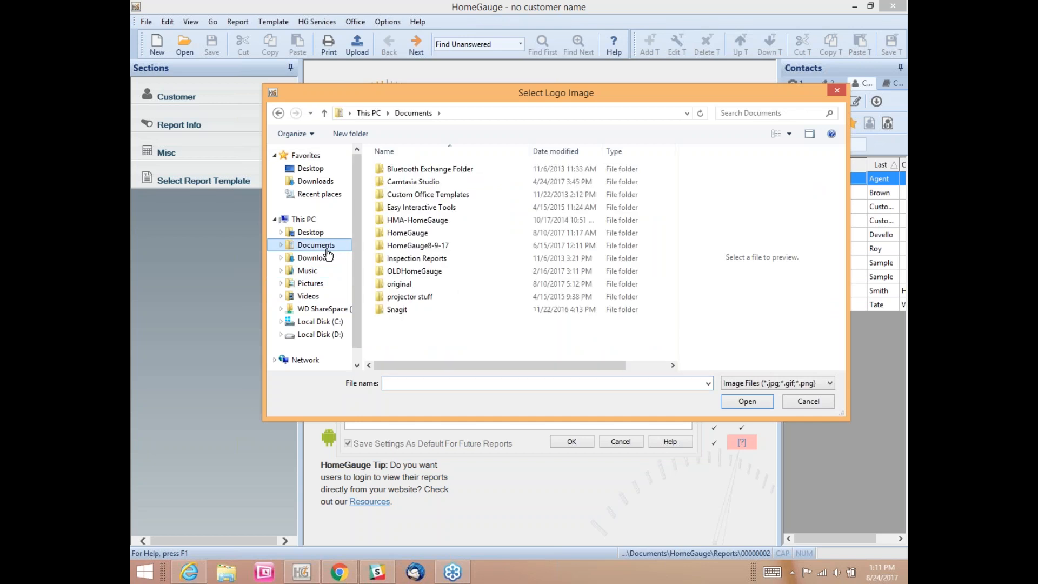
double_click(426, 232)
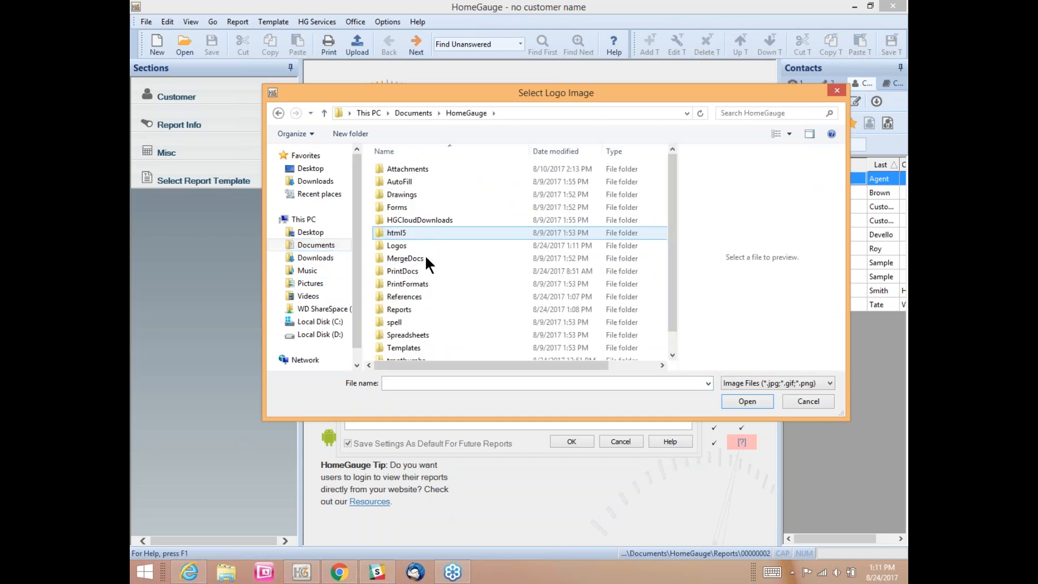
left_click(407, 294)
double_click(407, 294)
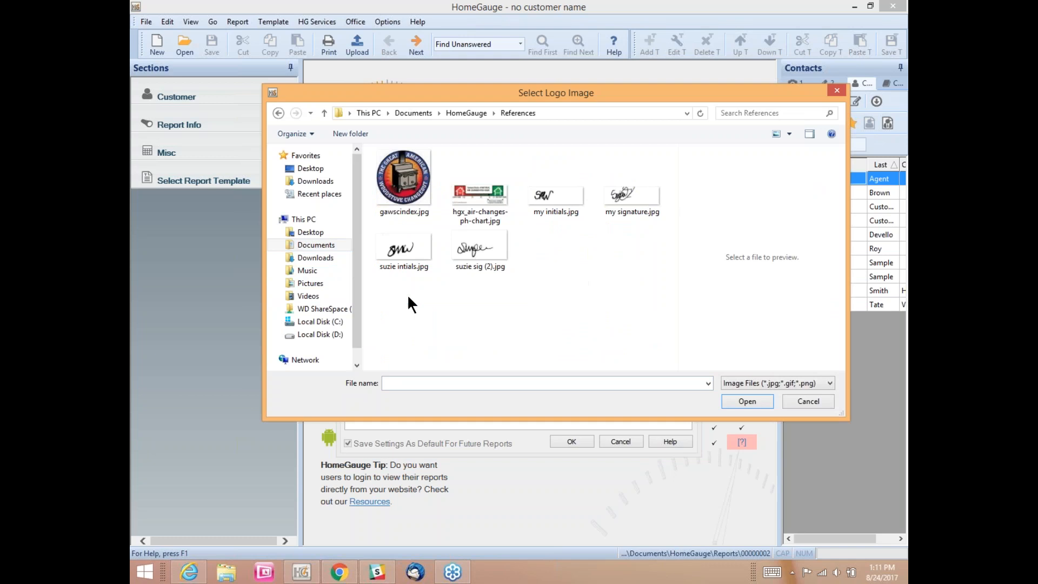
left_click(394, 248)
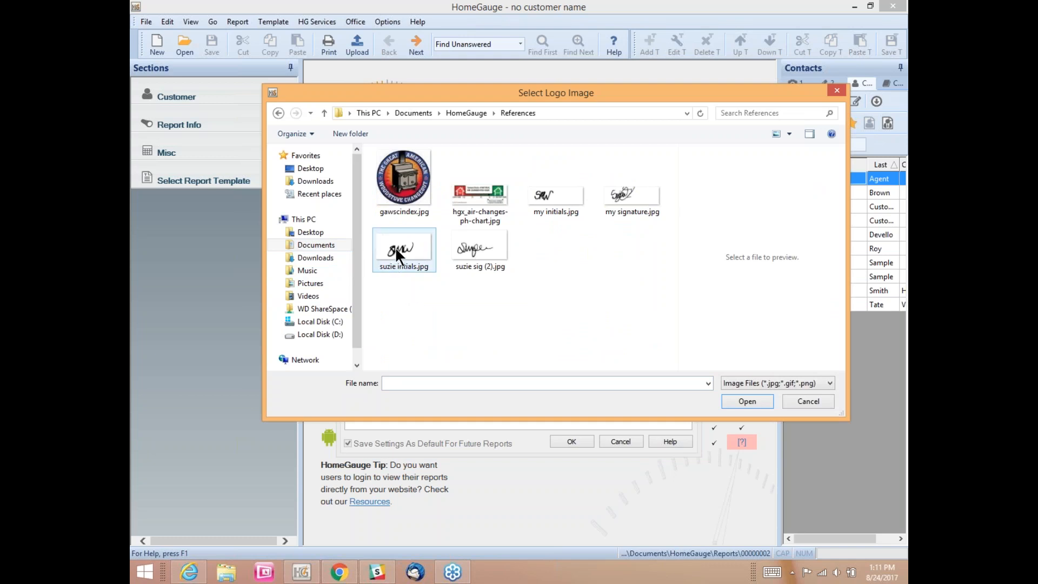
left_click(734, 400)
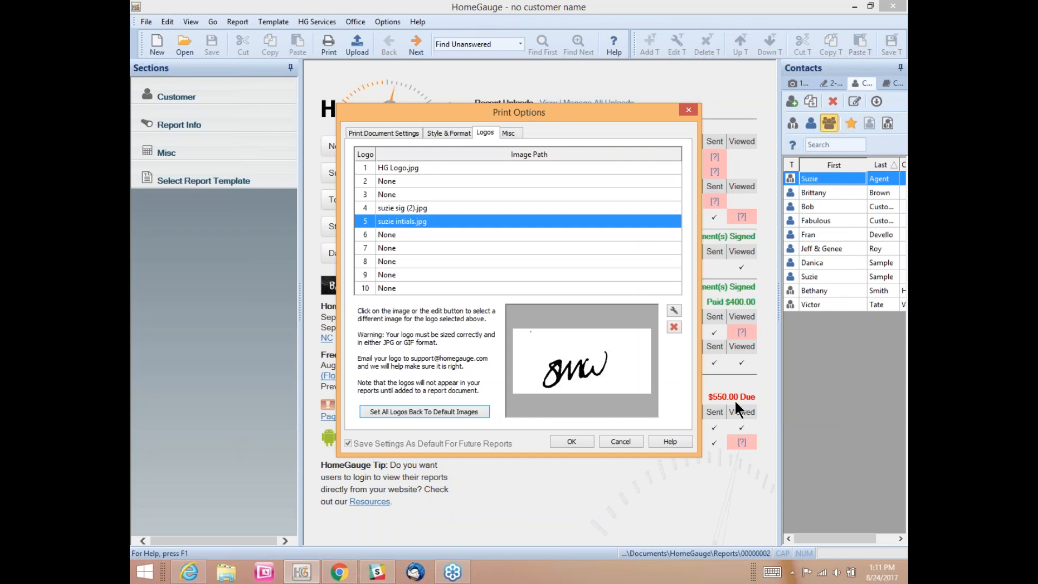
left_click(586, 440)
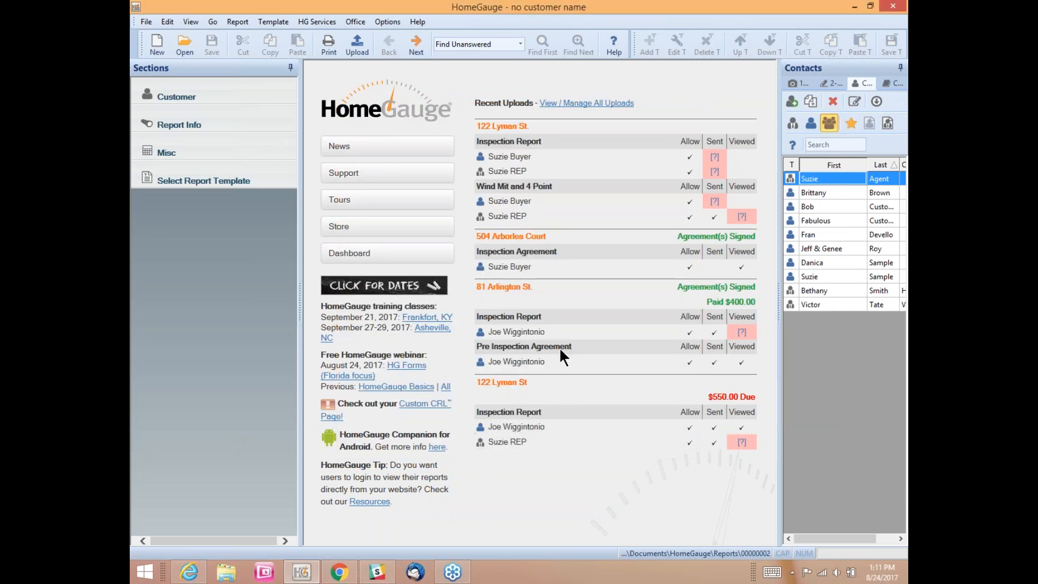
Step: In Options > Forms Options, set Form Signature Logo 1 to 4 and Logo 2 to 5
left_click(390, 22)
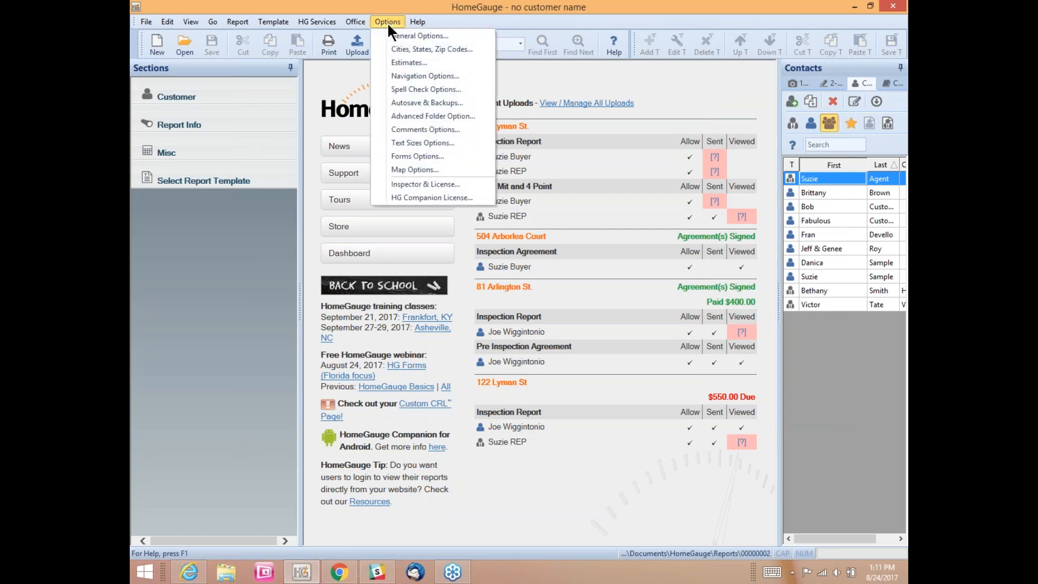
left_click(393, 155)
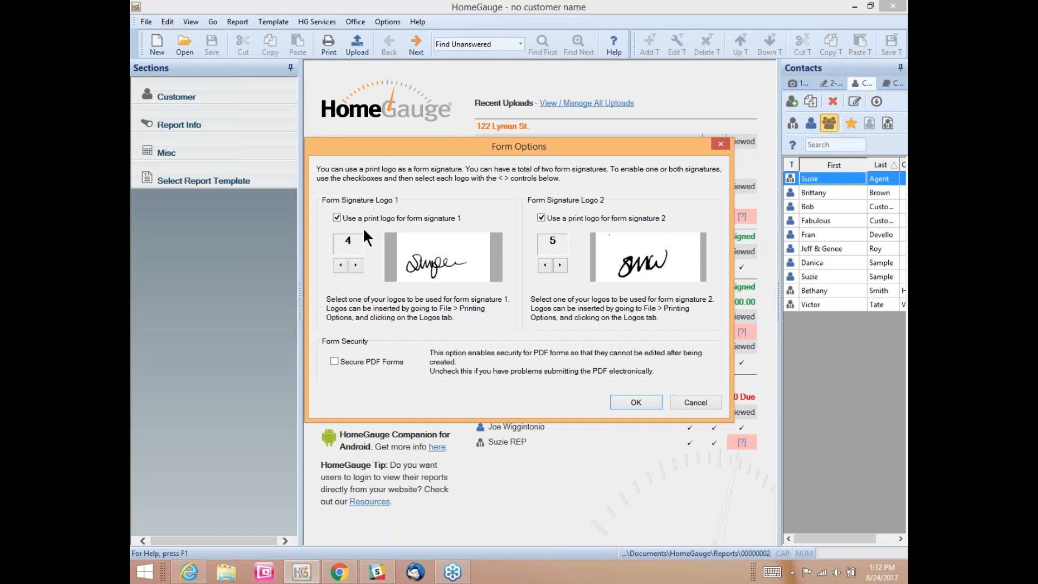
double_click(346, 240)
left_click(345, 241)
left_click(354, 265)
left_click(355, 265)
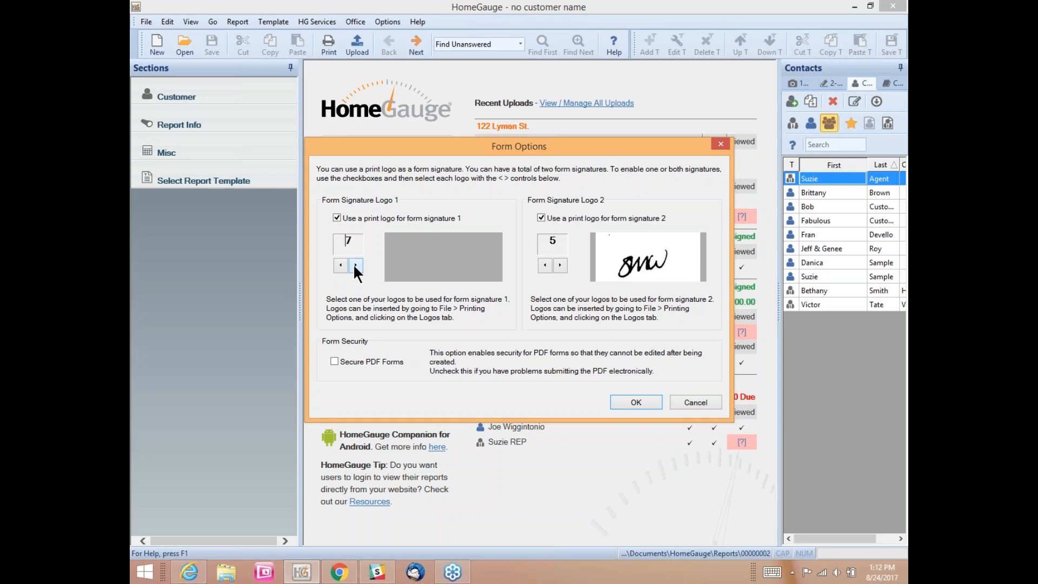
left_click(341, 265)
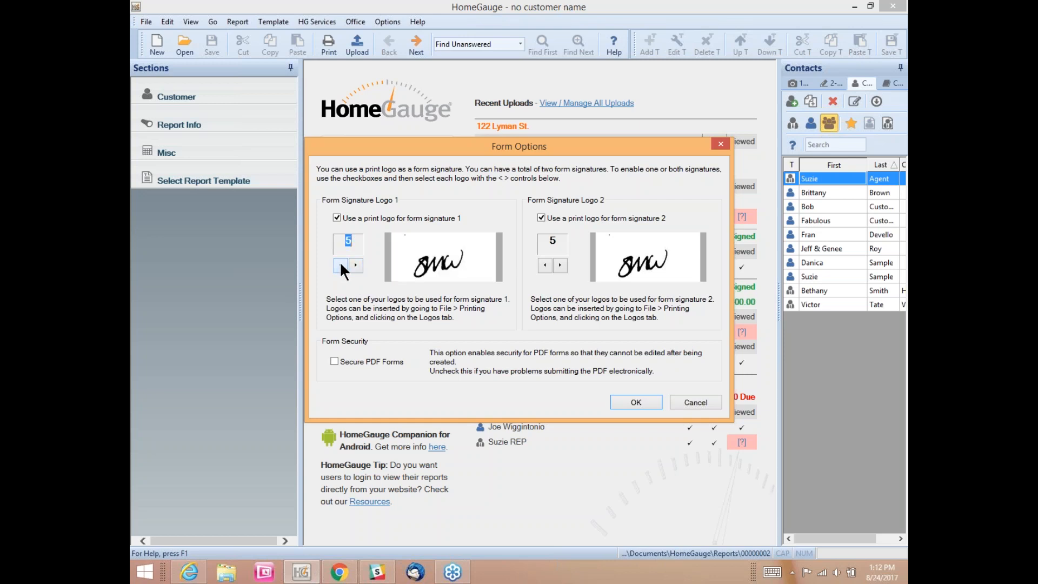
left_click(340, 265)
left_click(340, 265)
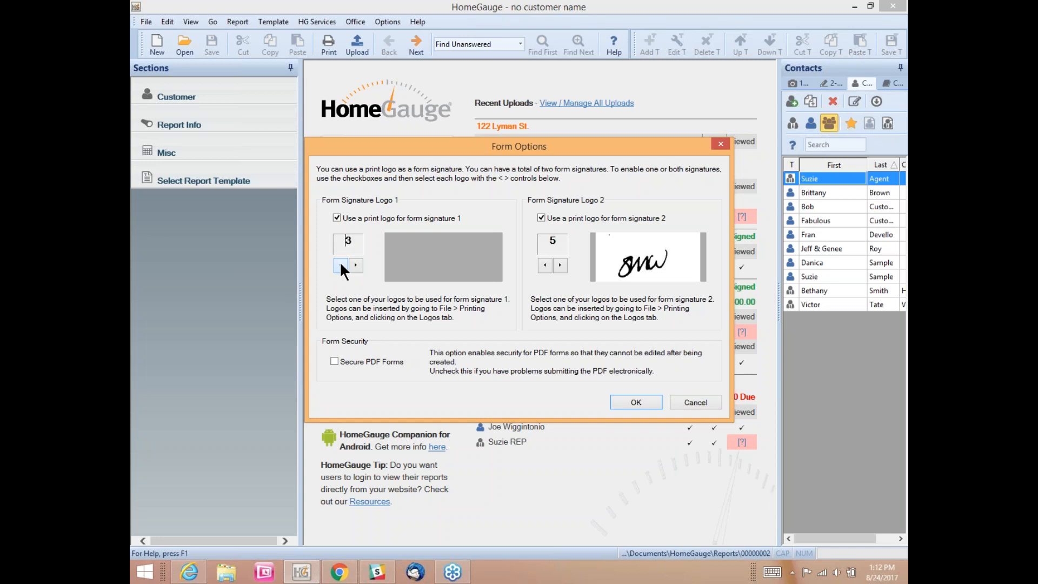
left_click(355, 265)
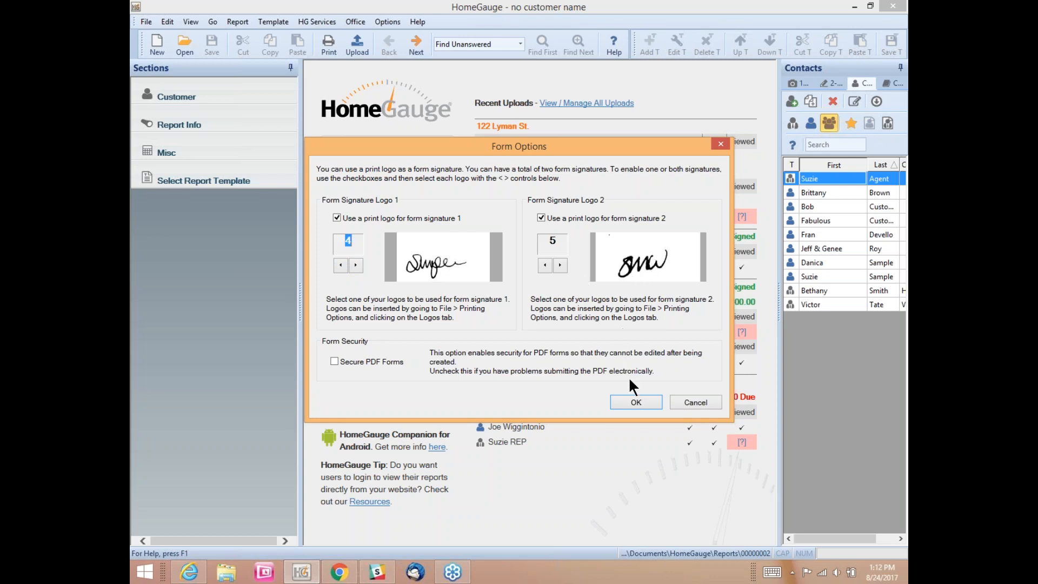
Step: Confirm Form Options so the form signatures keep logos 4 and 5
left_click(638, 402)
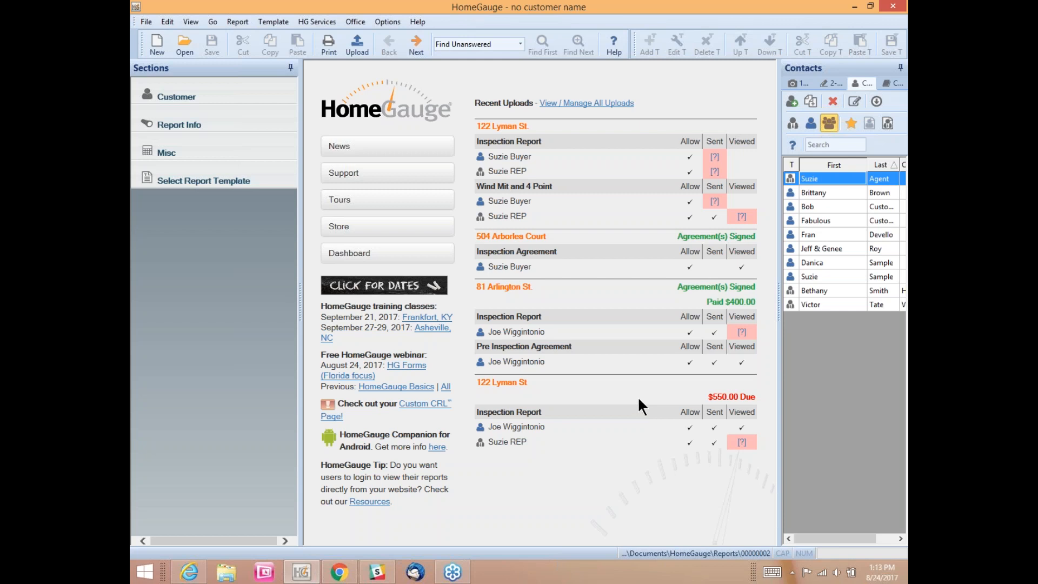
Step: Open the 'cover' report document for editing via Office > Edit Report Docs
left_click(349, 20)
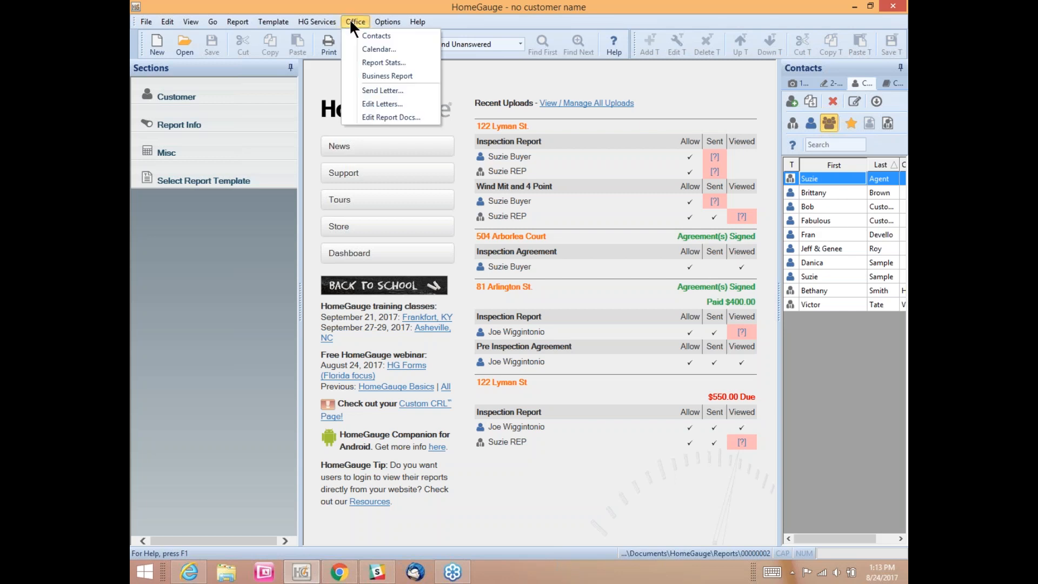
left_click(365, 116)
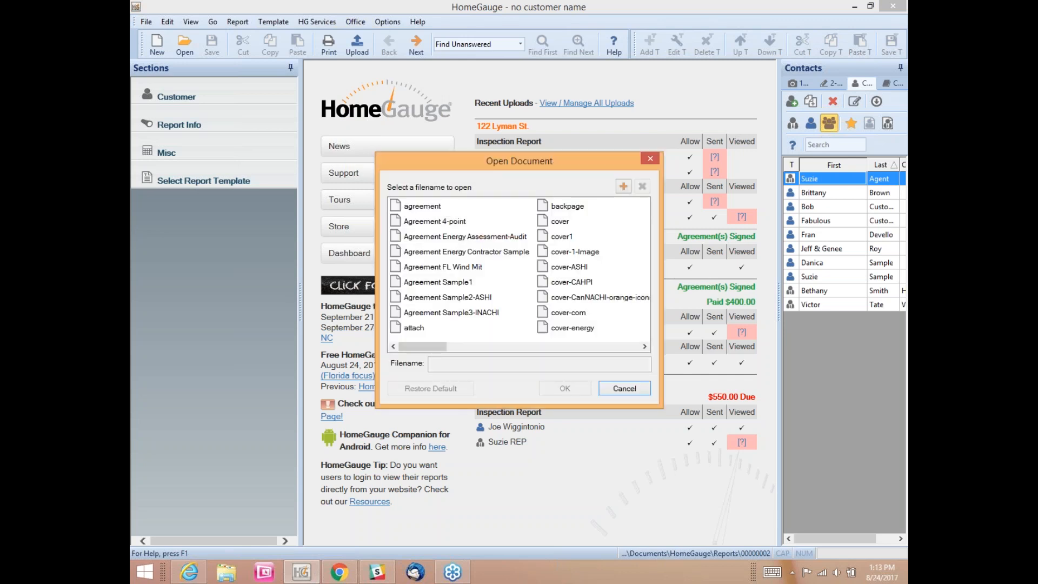
left_click(554, 222)
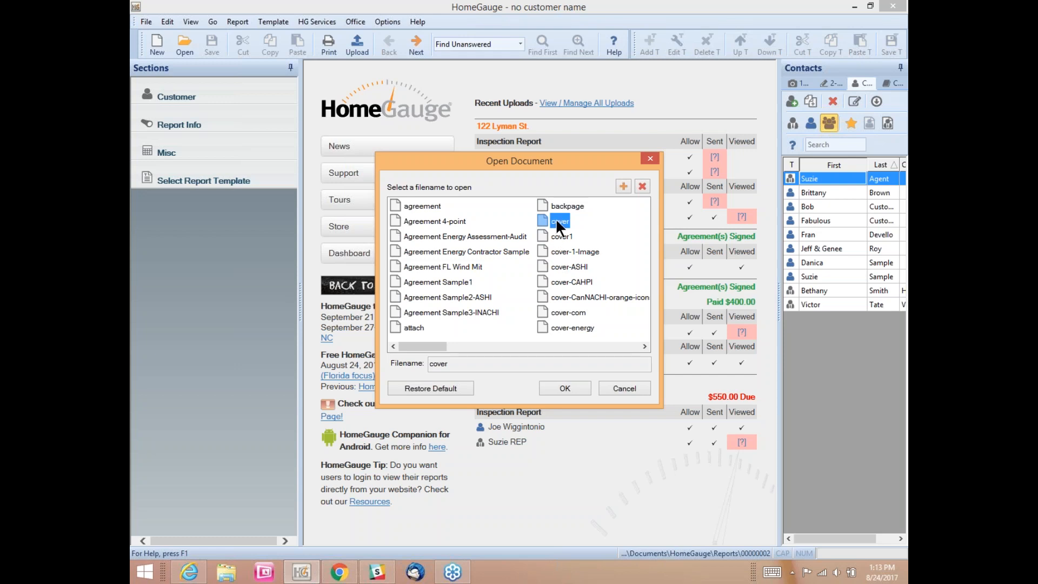
left_click(565, 389)
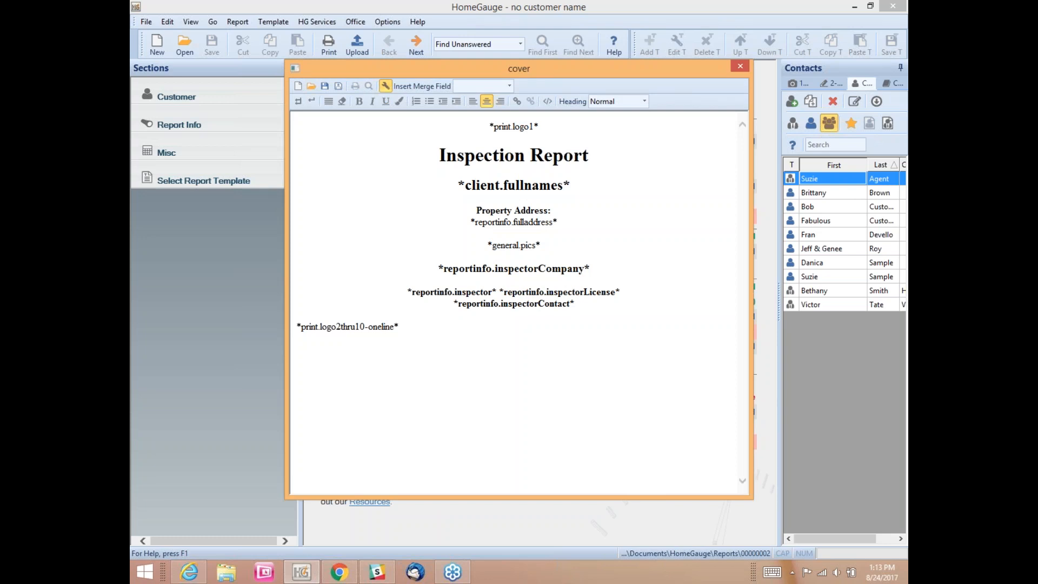
left_click_drag(540, 125, 487, 126)
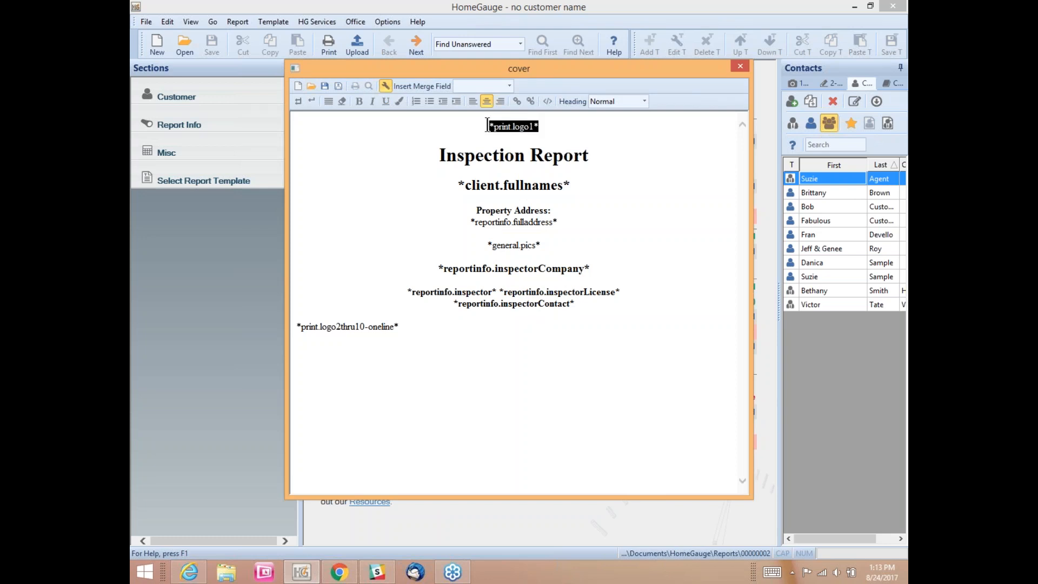
left_click(536, 126)
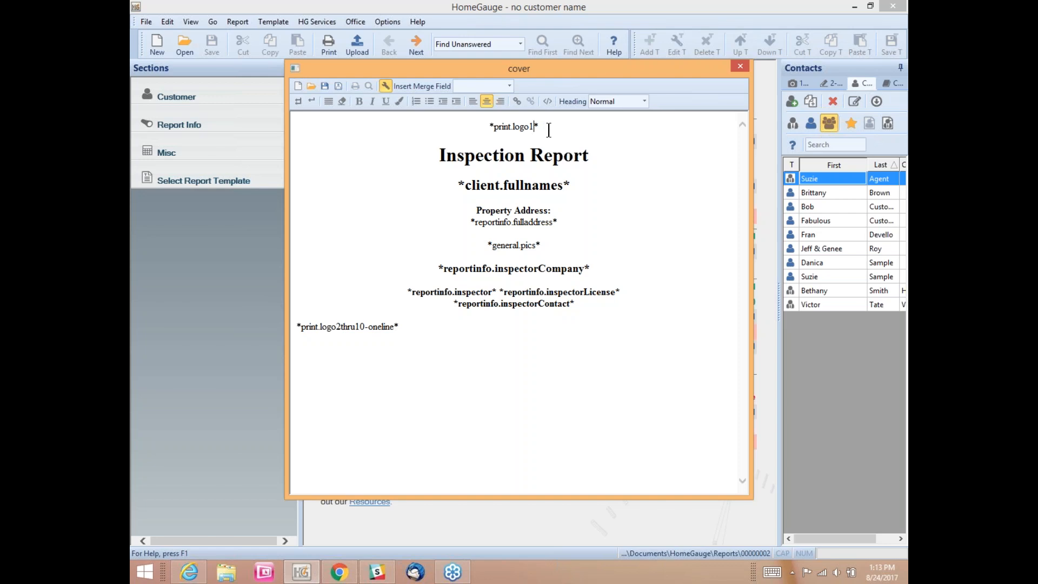
left_click_drag(539, 127, 492, 130)
left_click(510, 130)
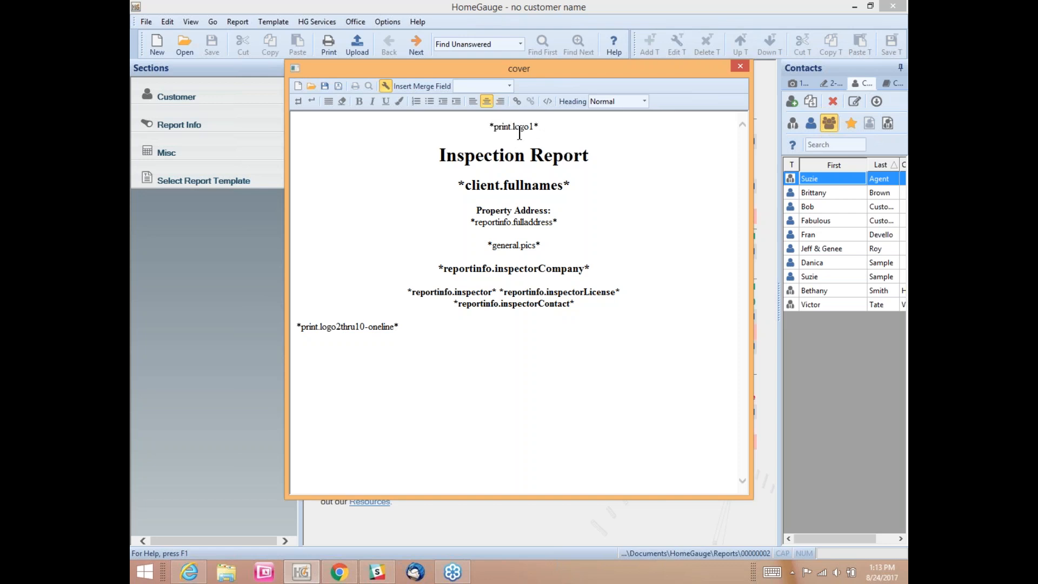
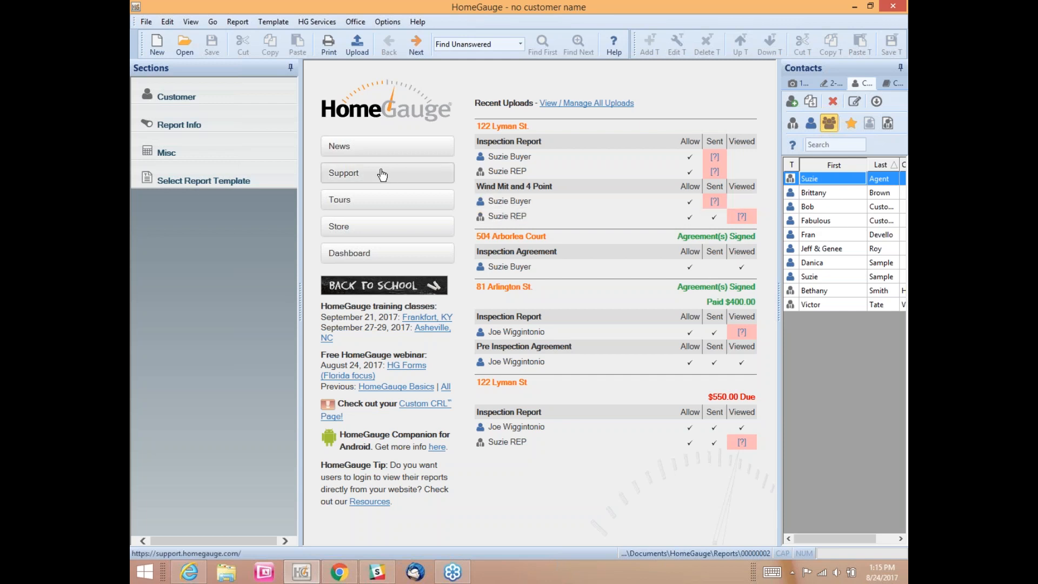
Step: Try New, then bring up the Open Report list of saved inspection reports
left_click(157, 46)
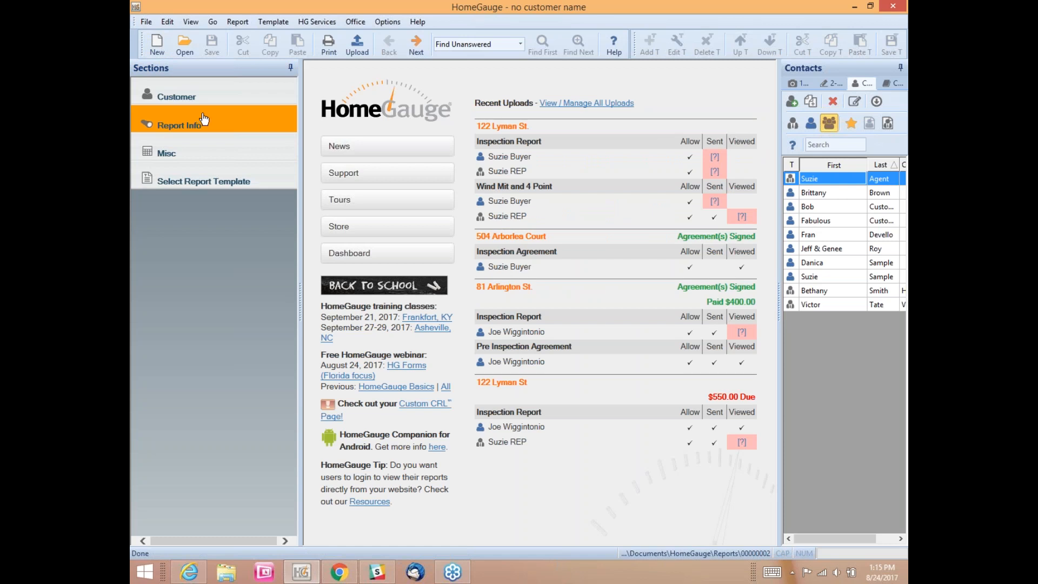
left_click(179, 47)
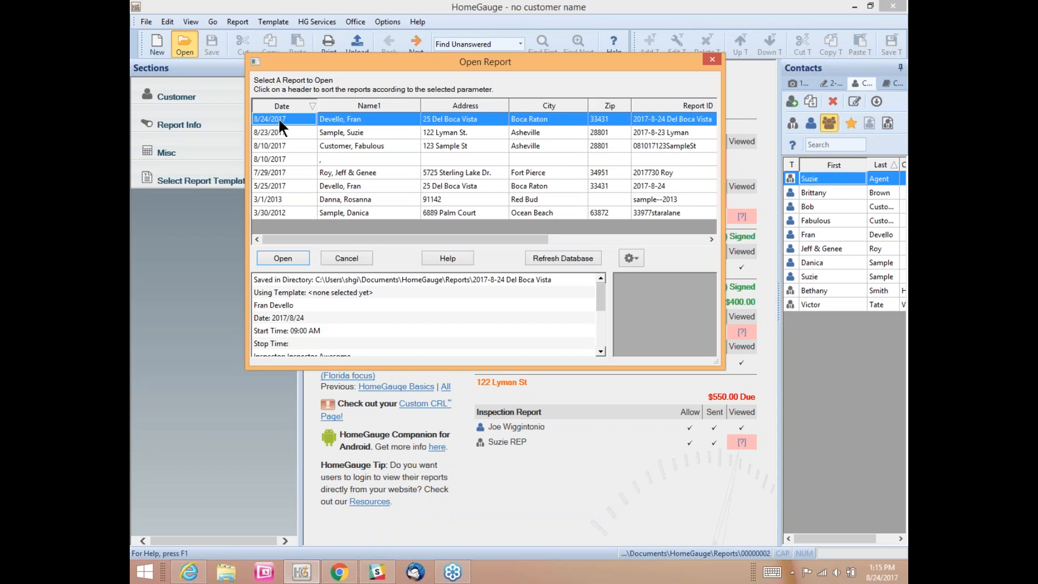
Step: Open the 8/24/2017 Del Boca Vista report and review its Report Info, selecting the Report ID
left_click(343, 116)
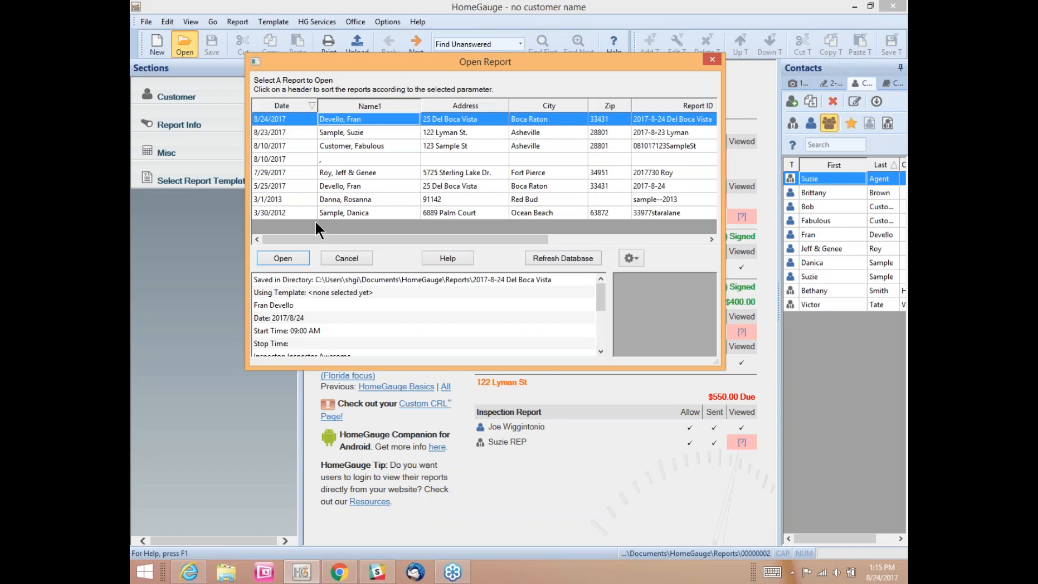
left_click(296, 258)
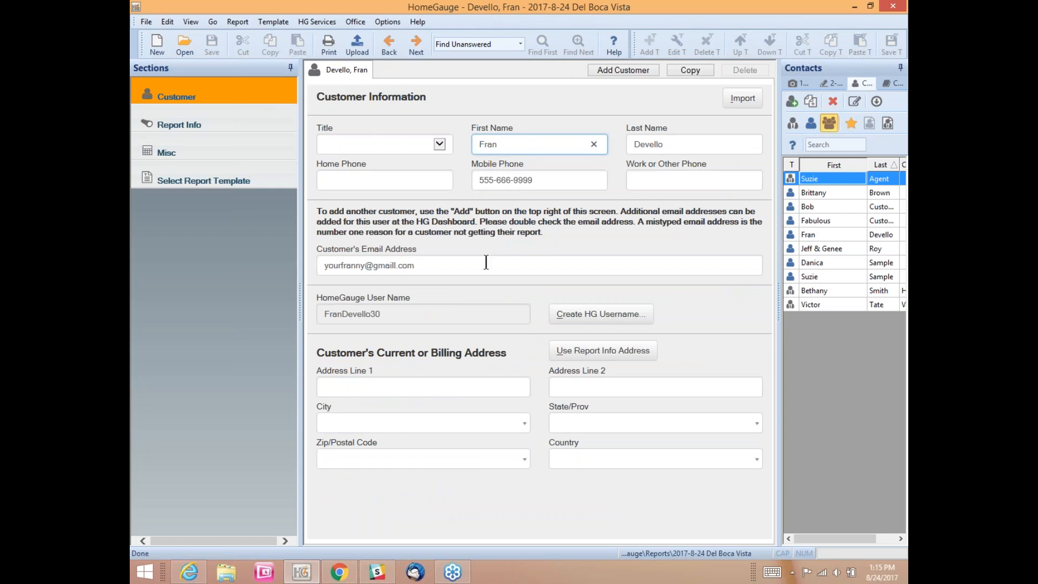
left_click(243, 130)
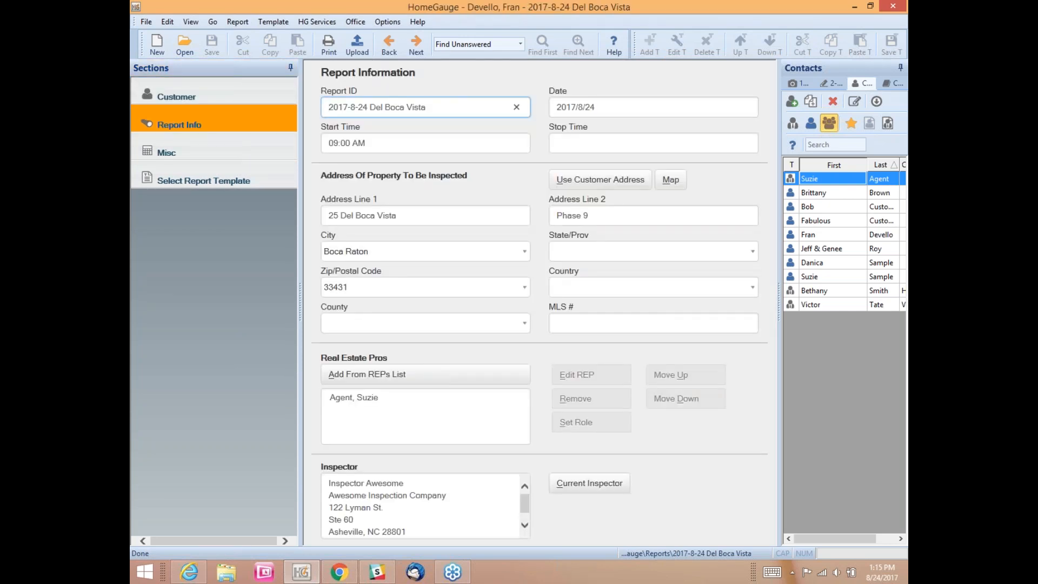
left_click_drag(453, 111, 331, 116)
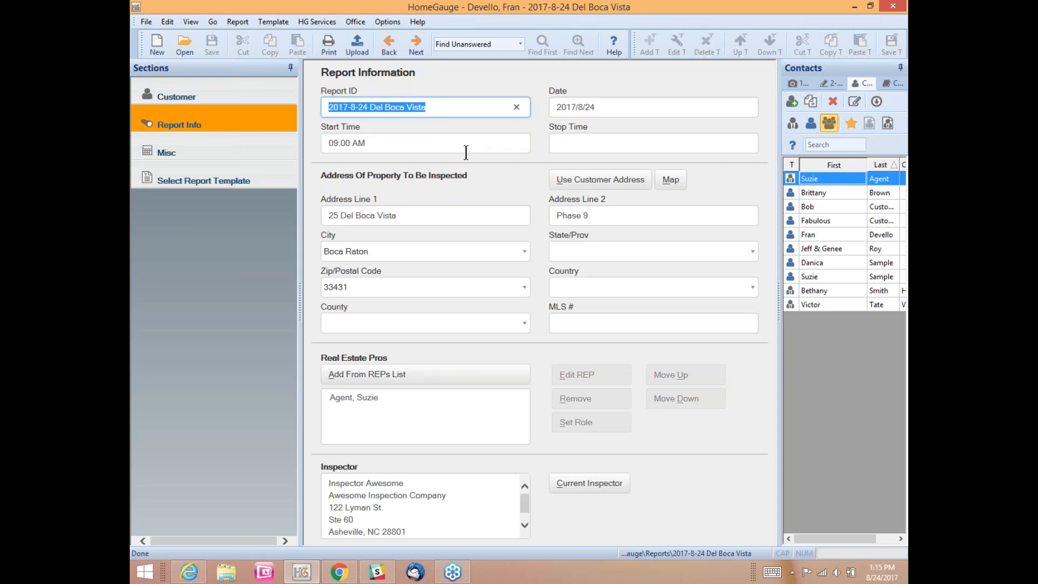
Step: Recheck the Customer and Report Info sections, then go to the Misc agreement and attachments page
left_click(258, 93)
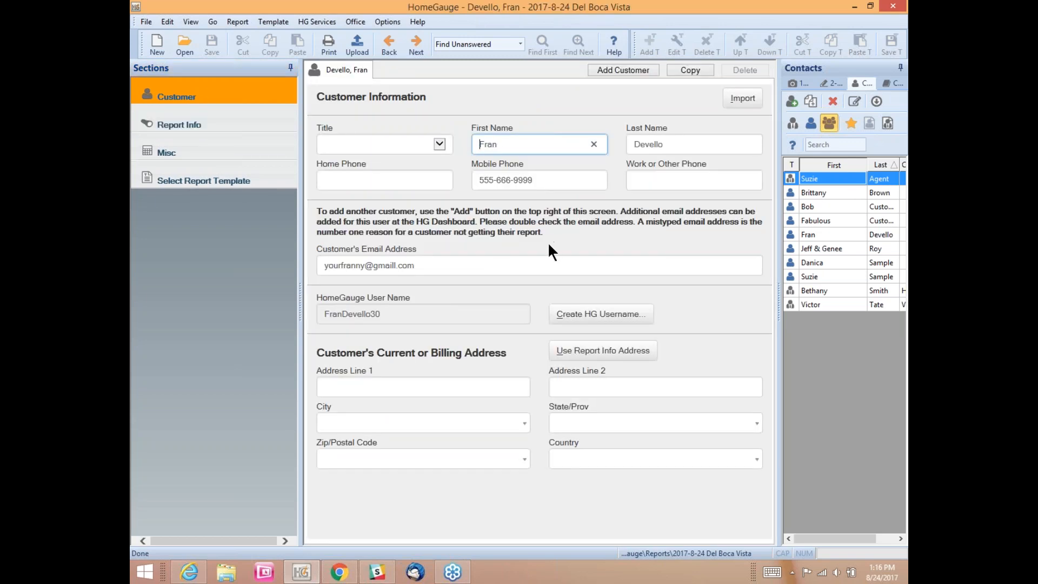
left_click(179, 125)
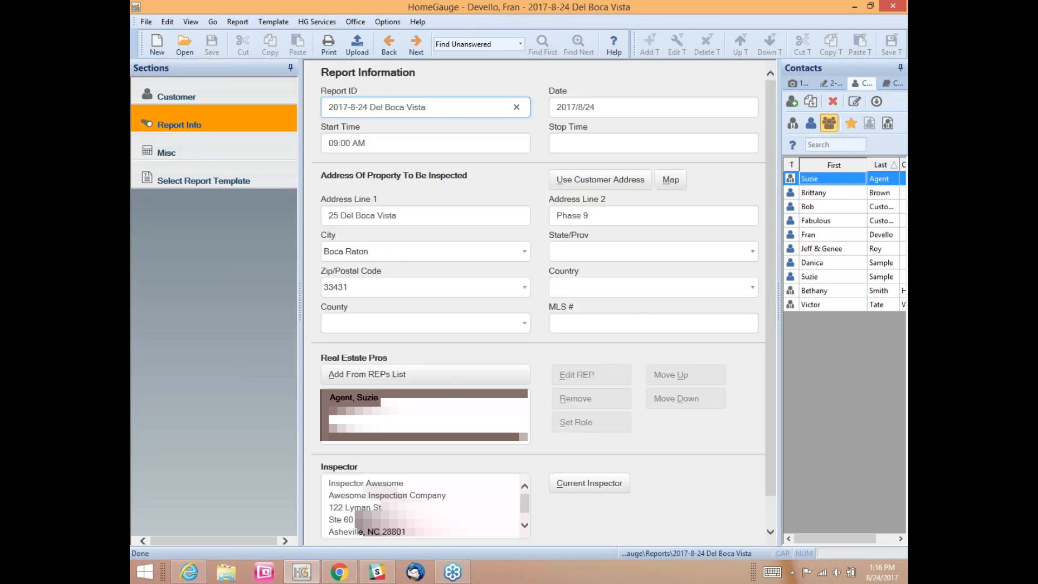
left_click(166, 153)
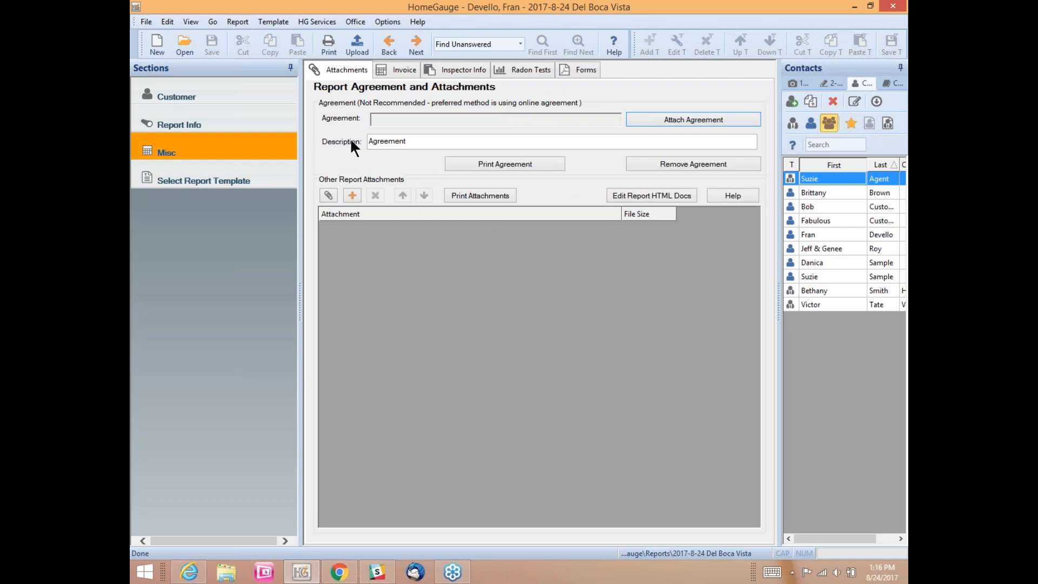
Step: Add an included 'Wind Mit and 4 Point' invoice service priced at 175.00
left_click(390, 75)
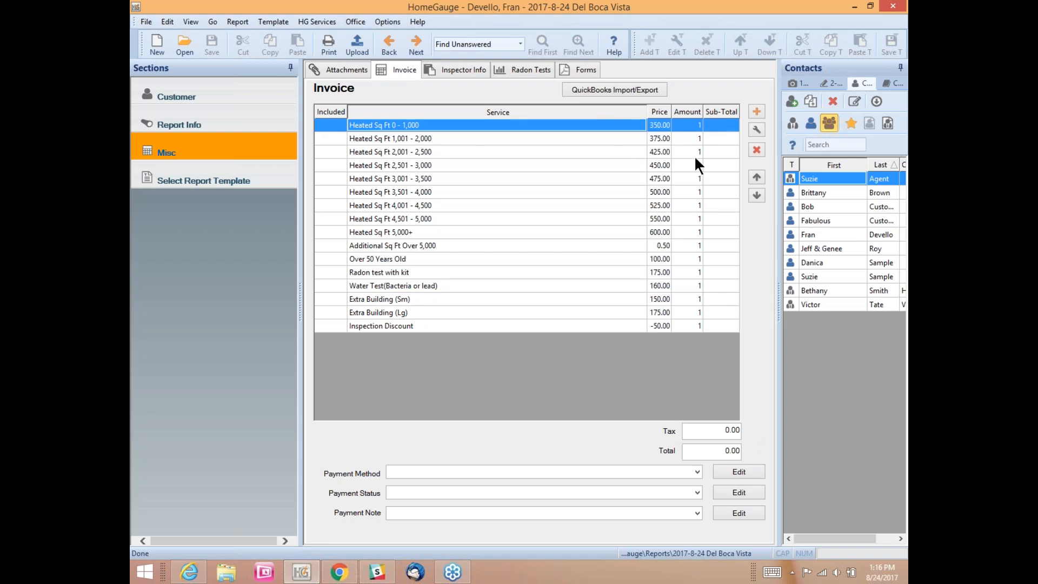
left_click(756, 111)
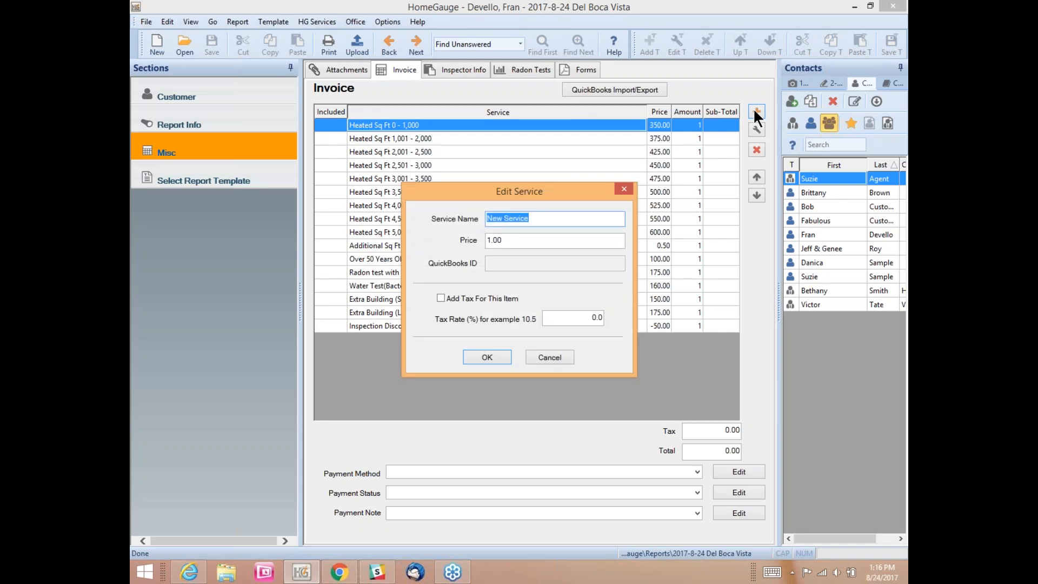
type("Wind Mit and 4 Point")
left_click_drag(512, 242, 475, 249)
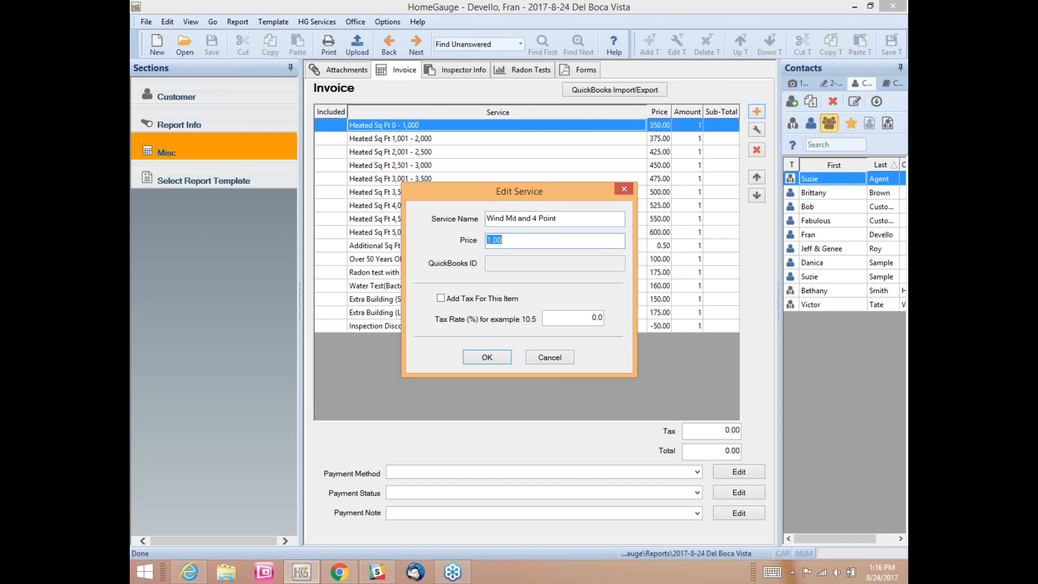
type("175.00")
left_click(465, 358)
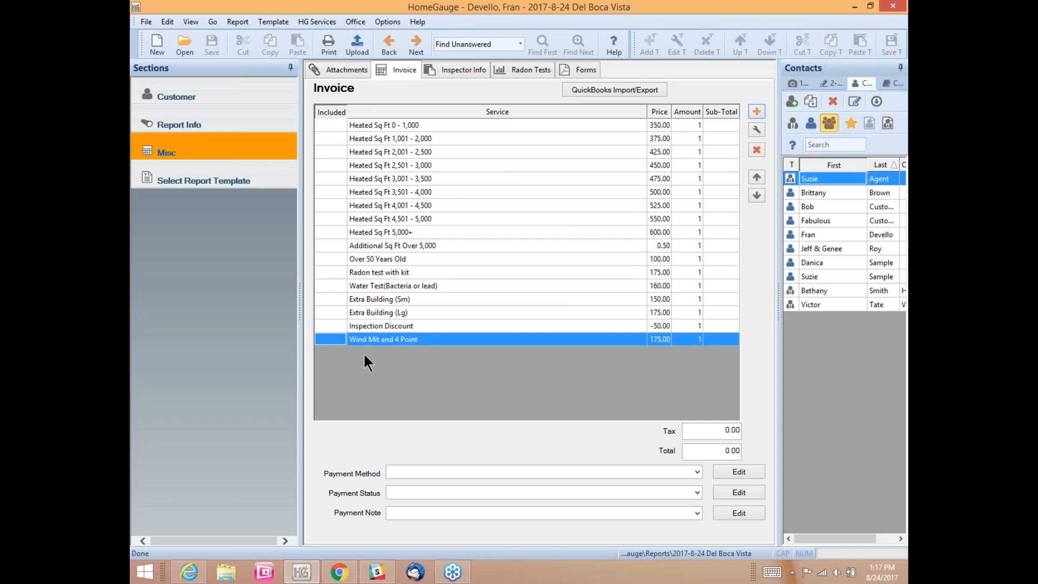
left_click(329, 339)
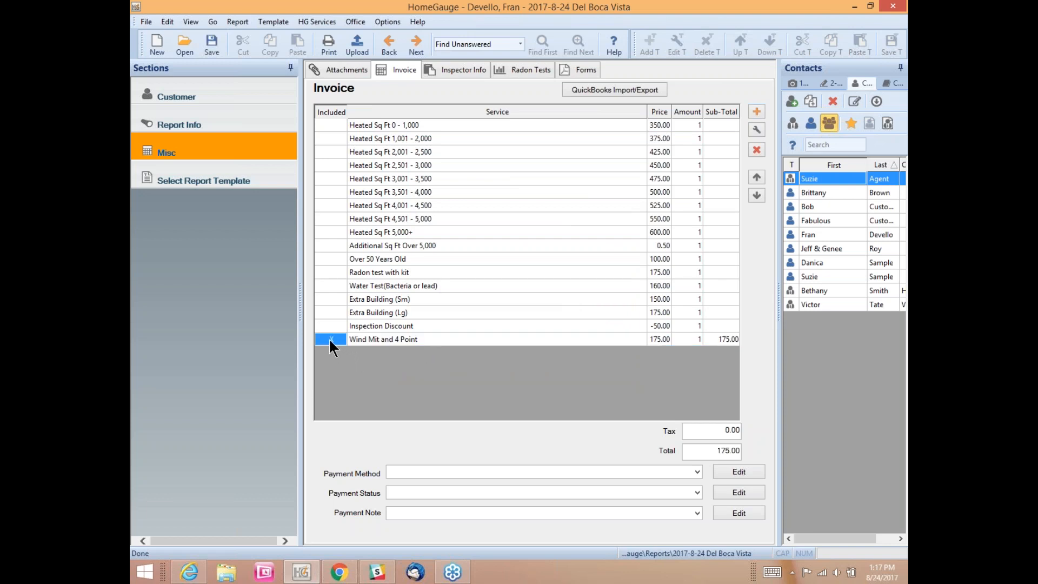
Step: Verify the 175.00 invoice total and move to Forms, keeping service changes for future reports
left_click_drag(690, 450, 741, 444)
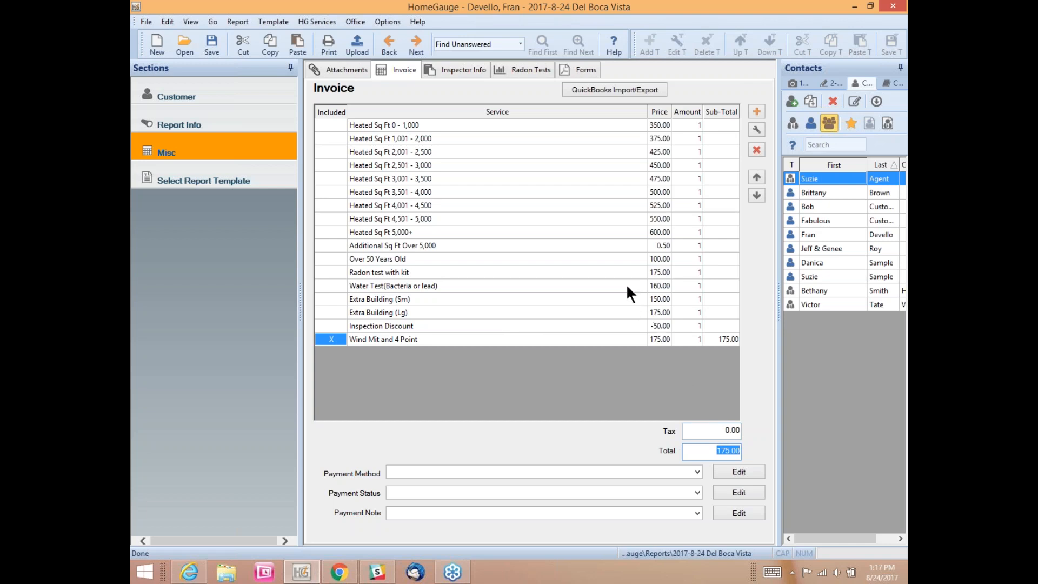
left_click(582, 69)
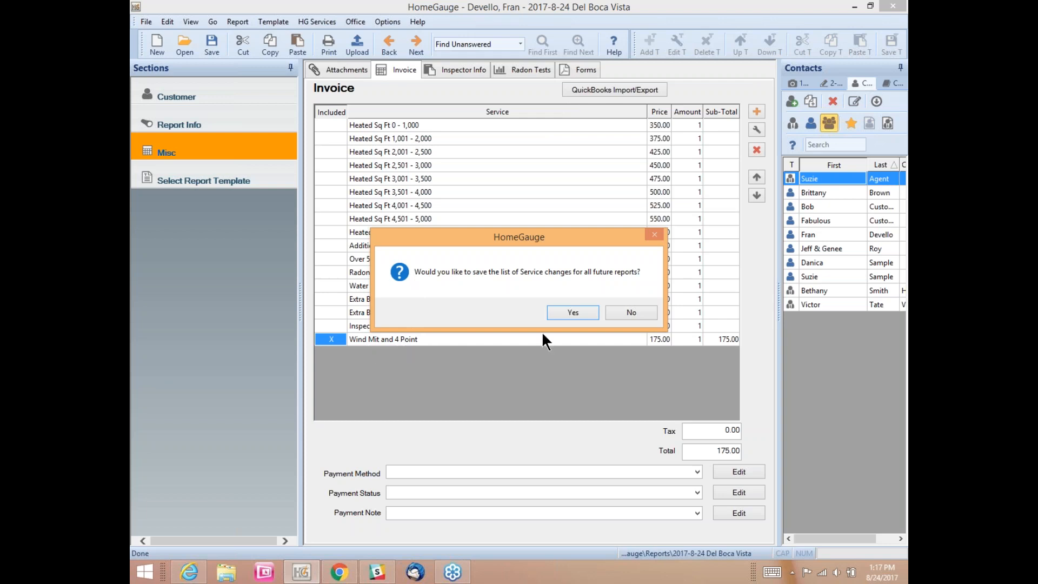
left_click(573, 313)
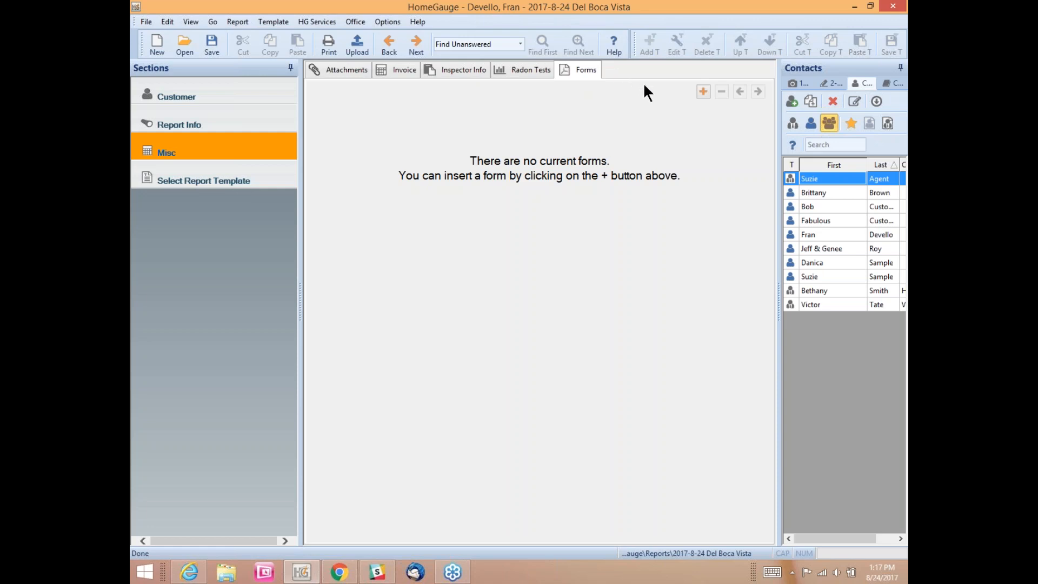
Step: Compare the available form descriptions, then add the Citizens 4-Point 2012 Revised form
left_click(704, 91)
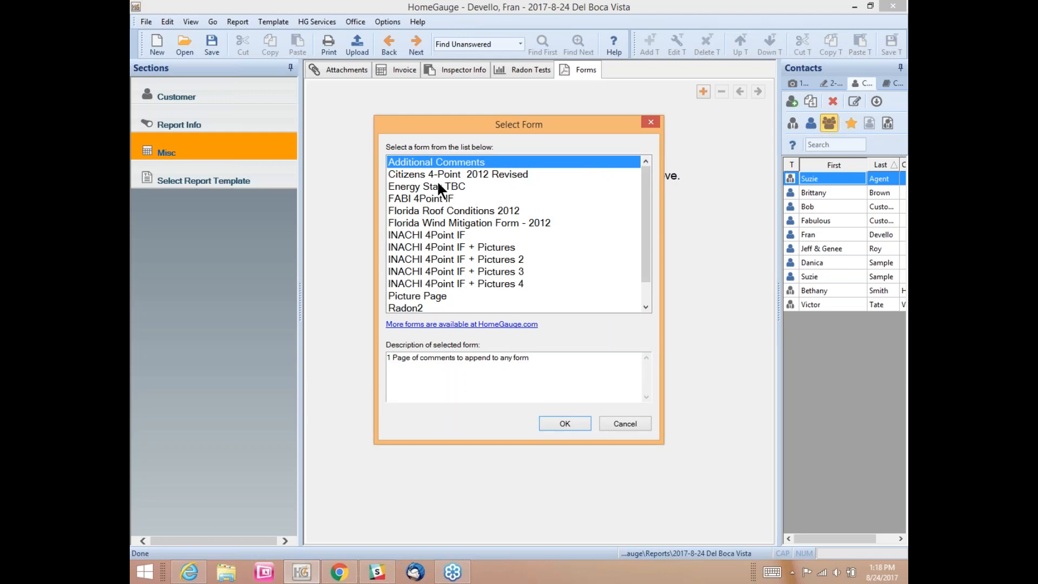
left_click(408, 174)
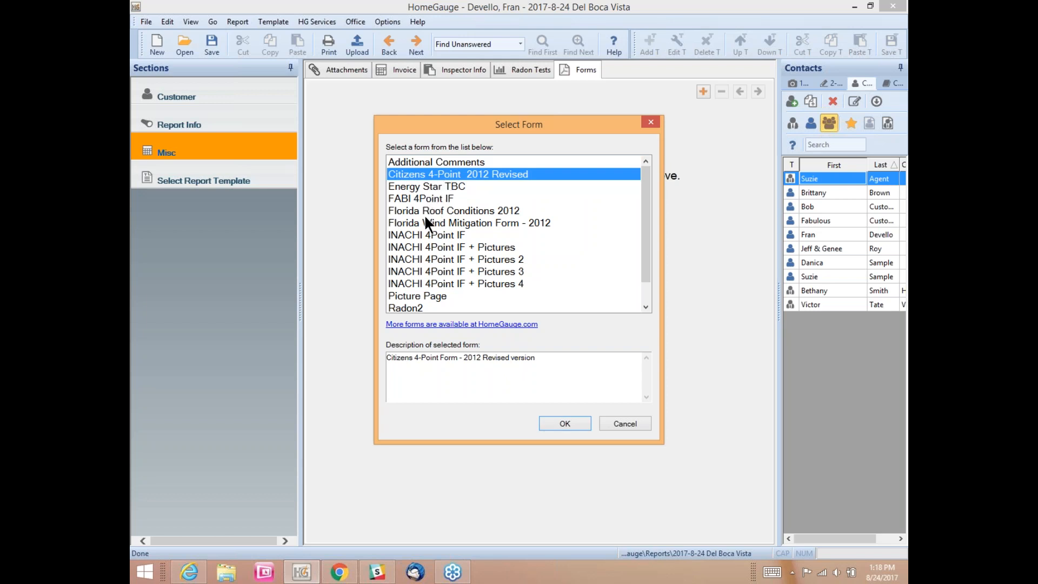
left_click(425, 197)
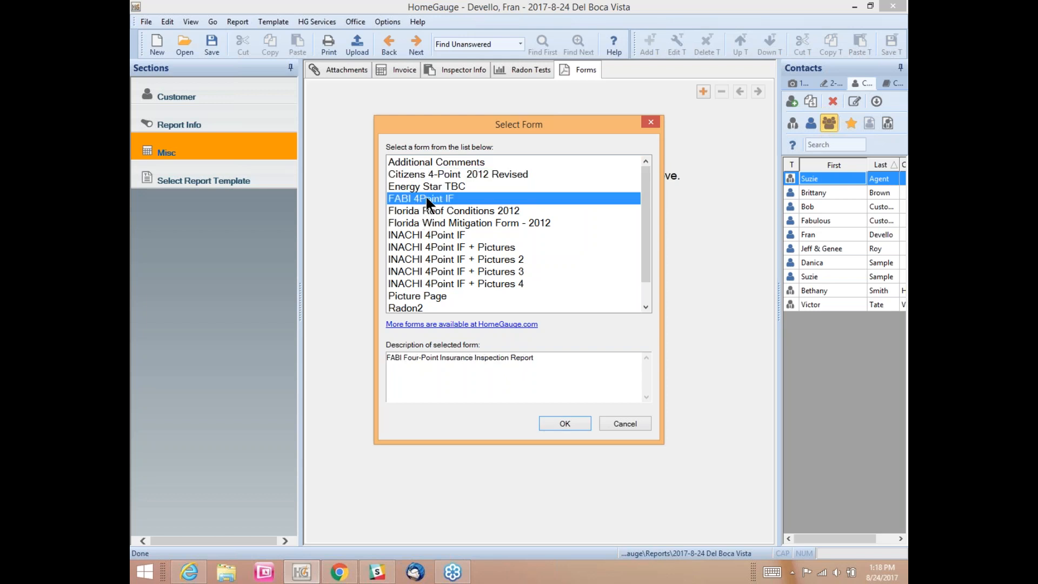
left_click(427, 211)
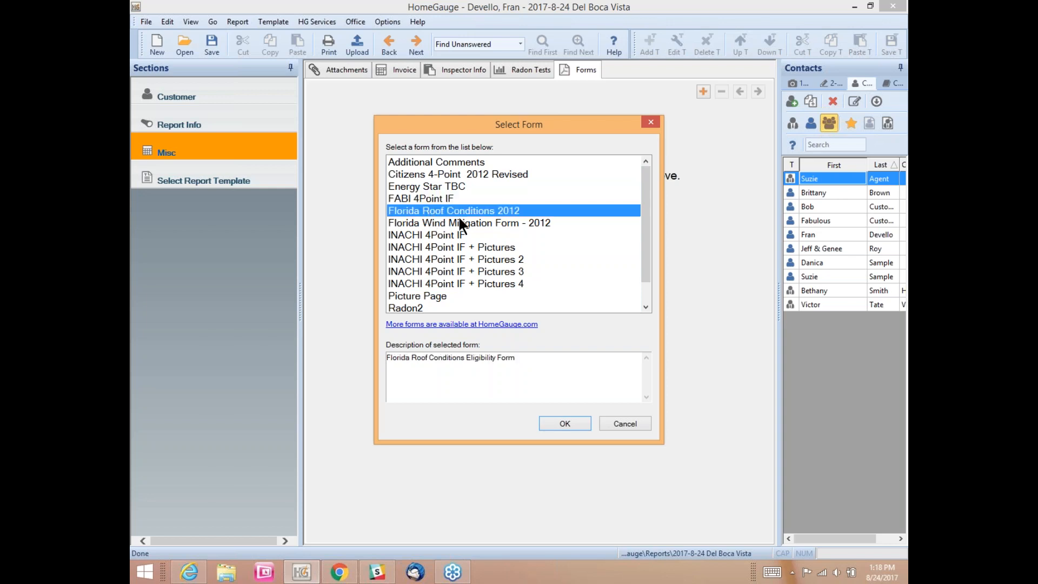
left_click(443, 223)
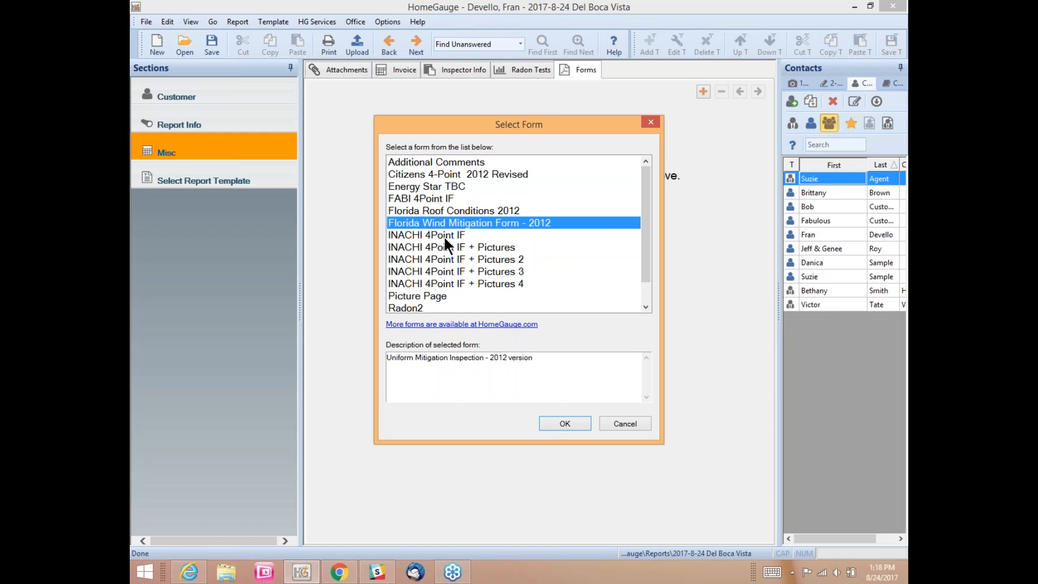
left_click(438, 236)
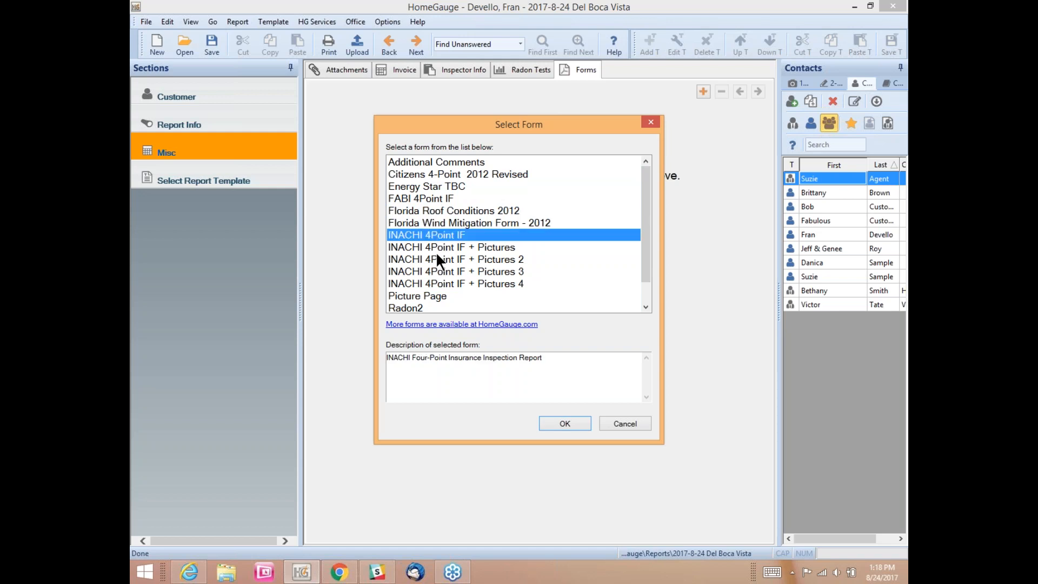
left_click(429, 295)
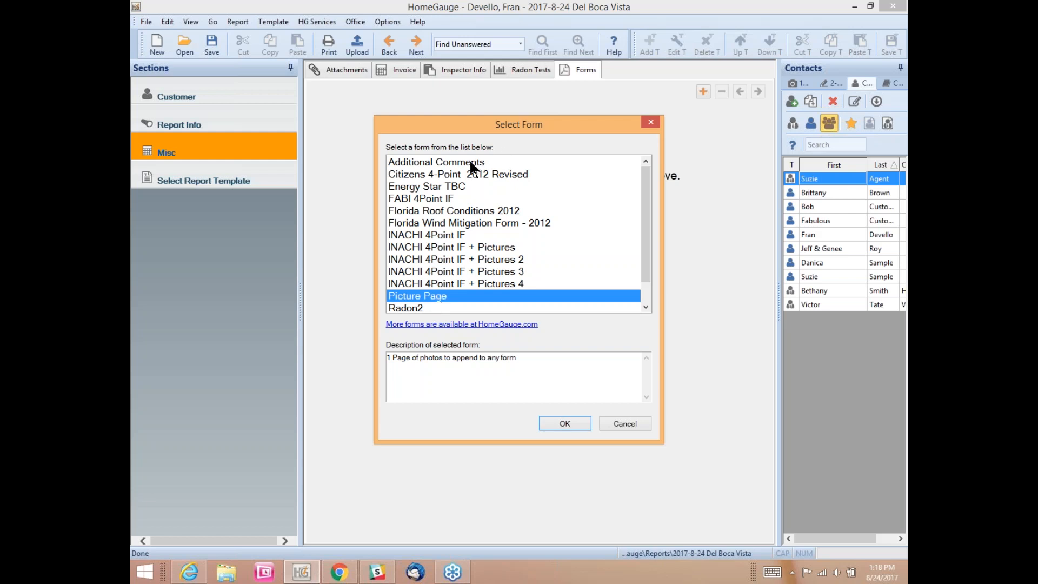
left_click(413, 162)
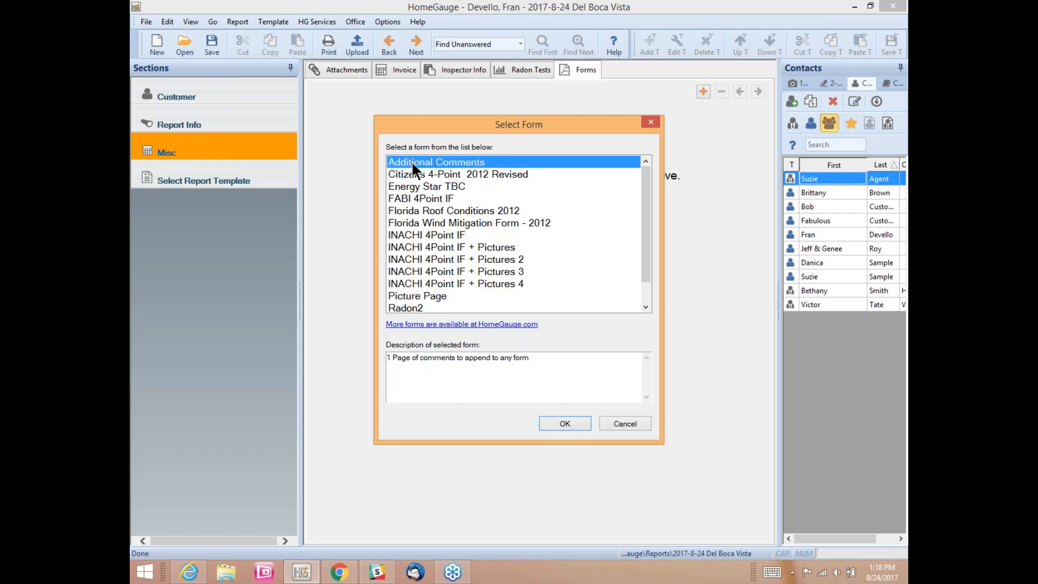
left_click(410, 296)
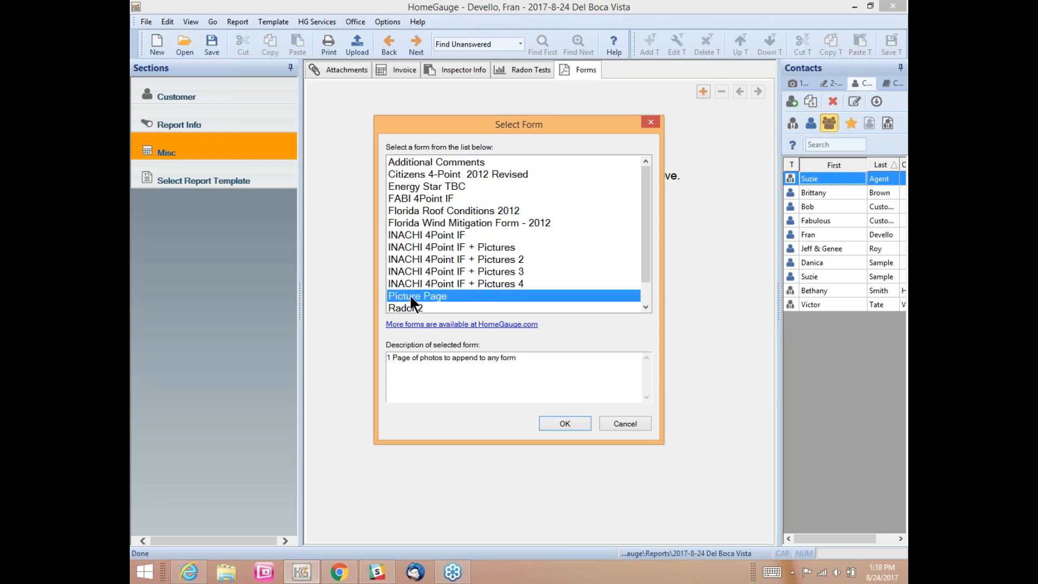
left_click(422, 163)
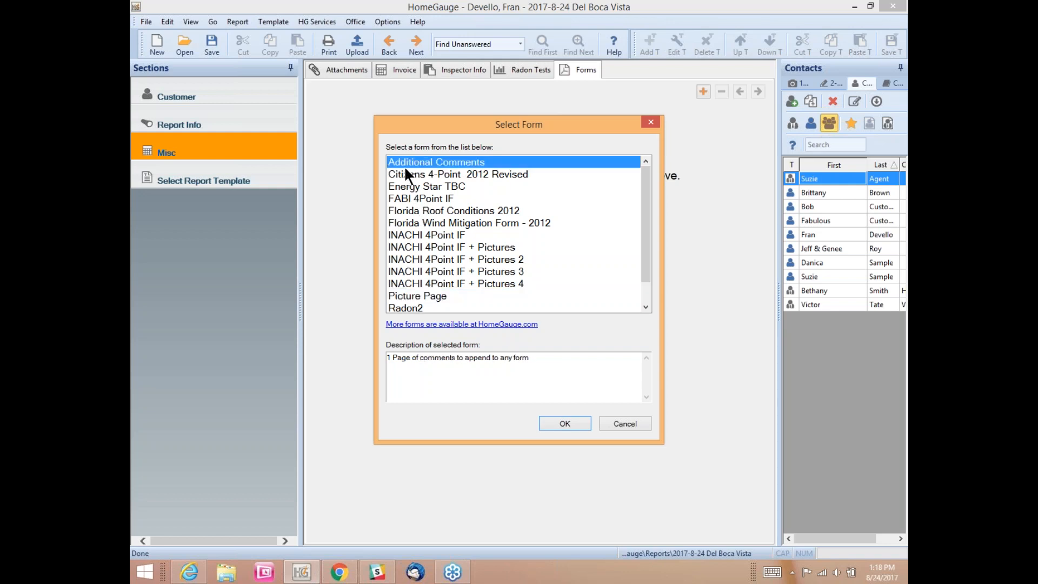
left_click(411, 174)
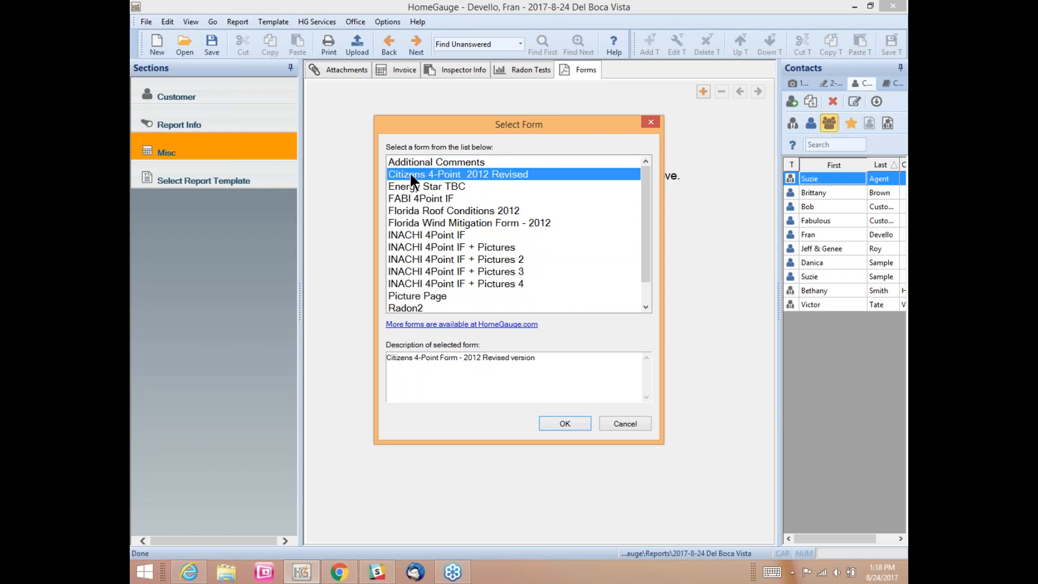
left_click(576, 425)
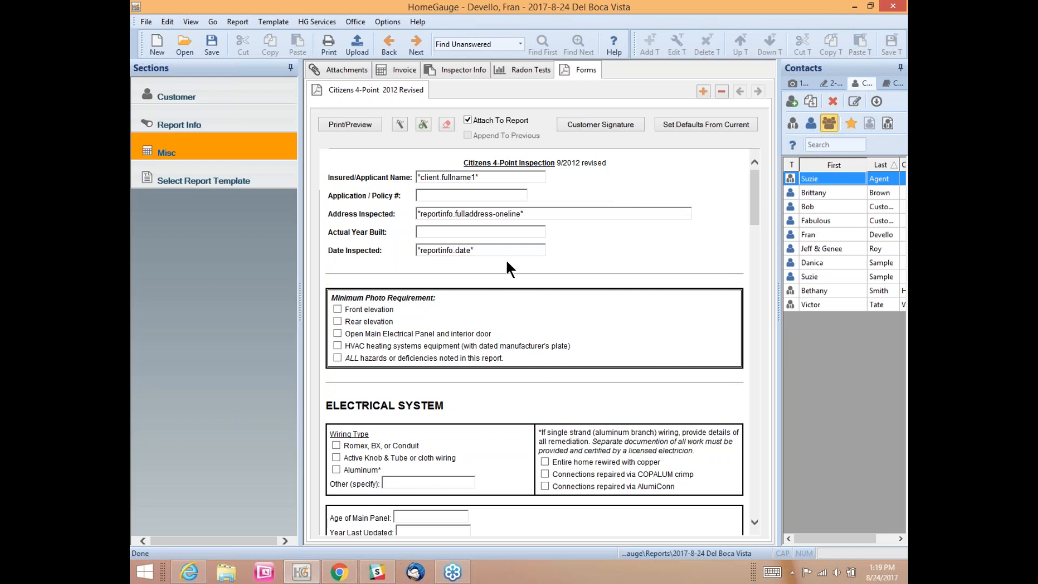
left_click(349, 124)
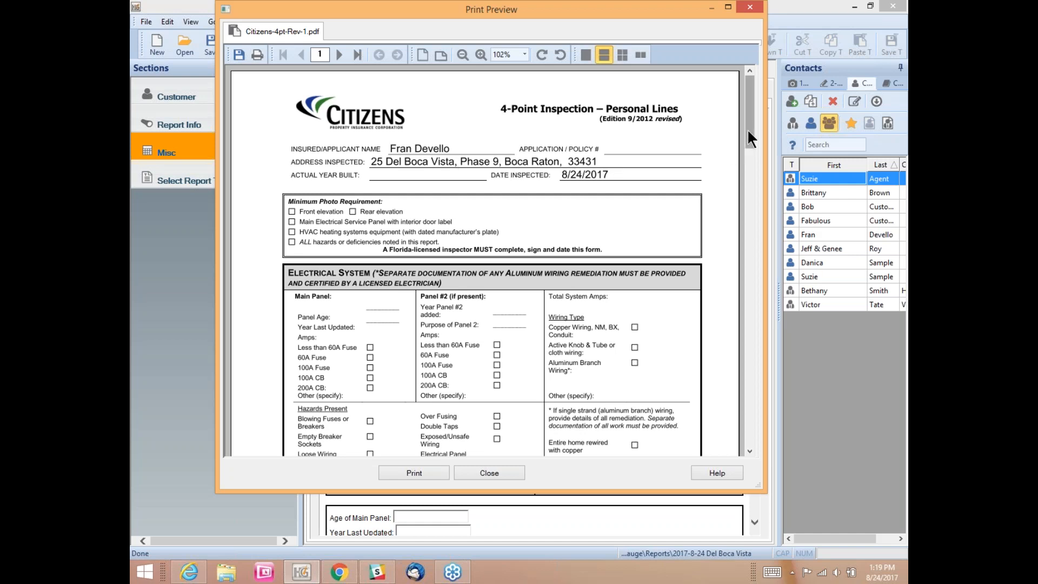
mouse_move(749, 130)
left_mouse_down()
mouse_move(764, 330)
mouse_move(750, 279)
left_mouse_up()
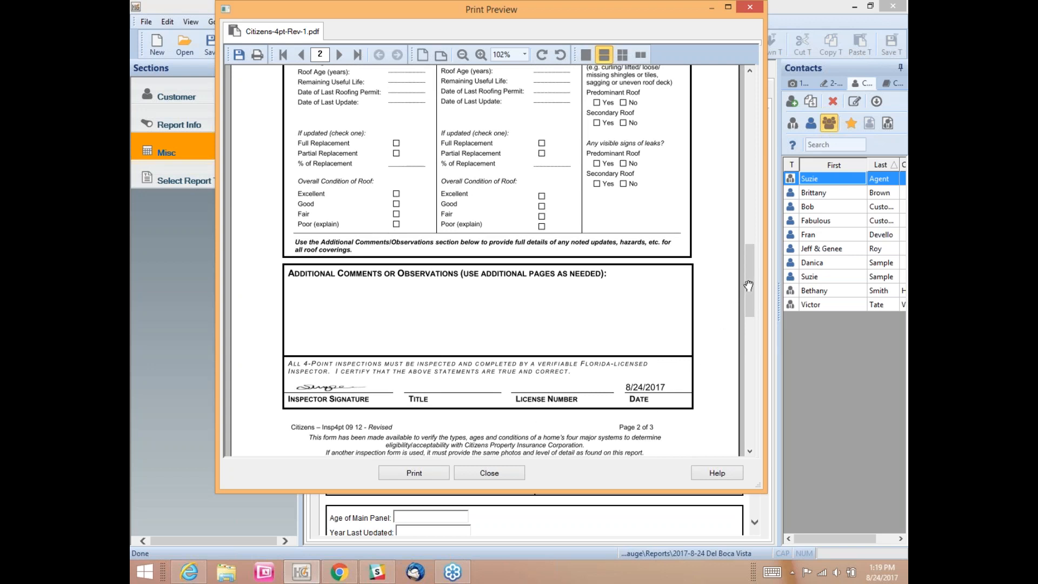
left_click_drag(747, 273, 718, 87)
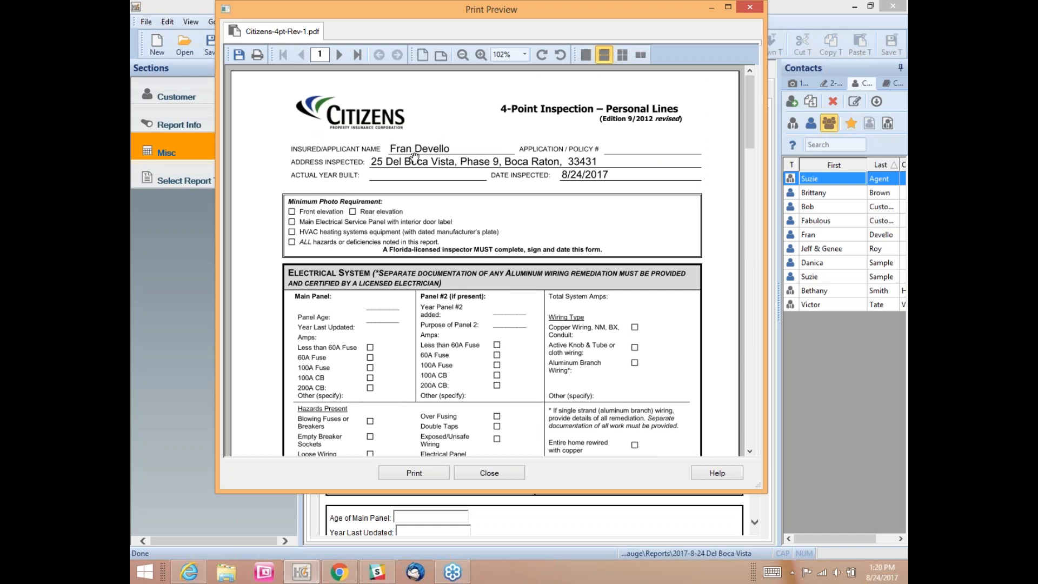
left_click(494, 472)
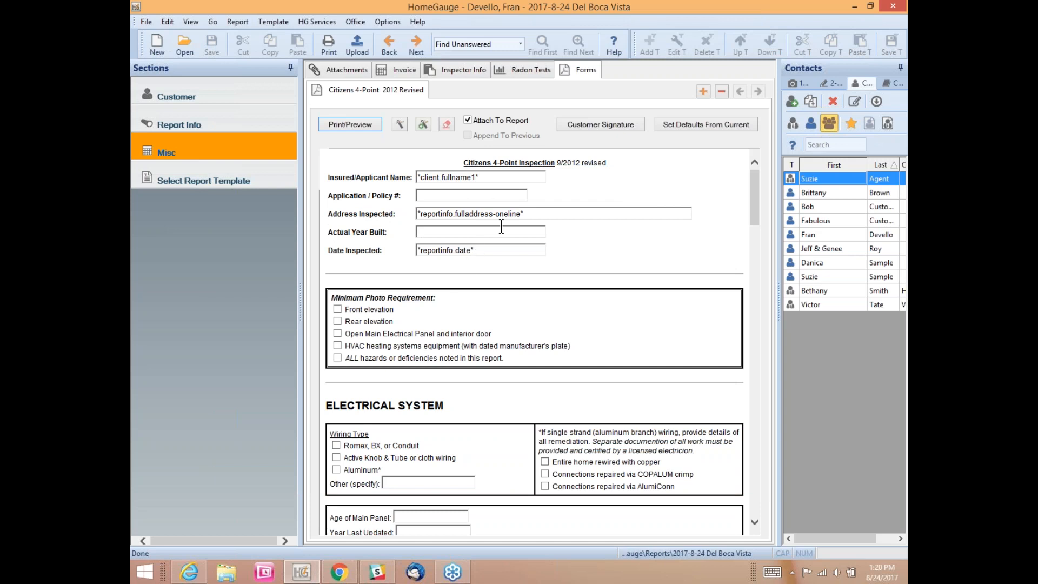
Step: Check the form's prefilled applicant, address and date fields against the Customer and Report Info sections
left_click_drag(482, 177, 419, 192)
left_click(489, 177)
left_click(188, 97)
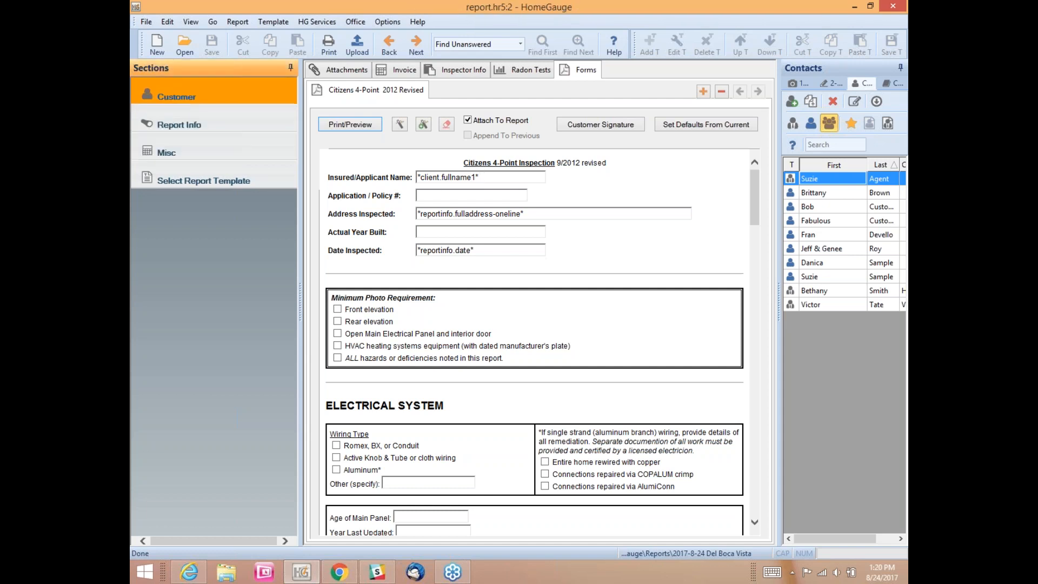
left_click(184, 123)
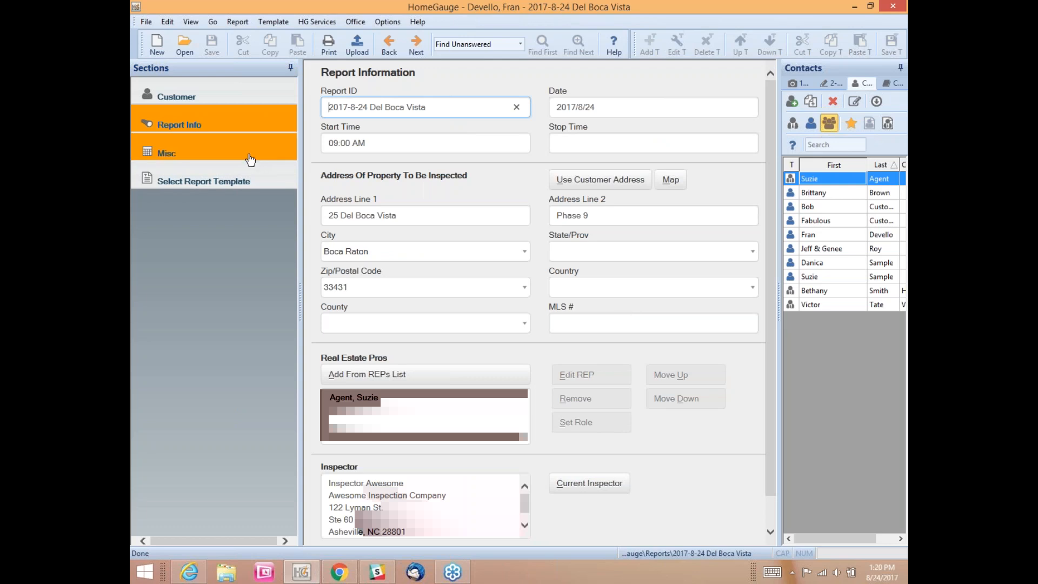
left_click(193, 155)
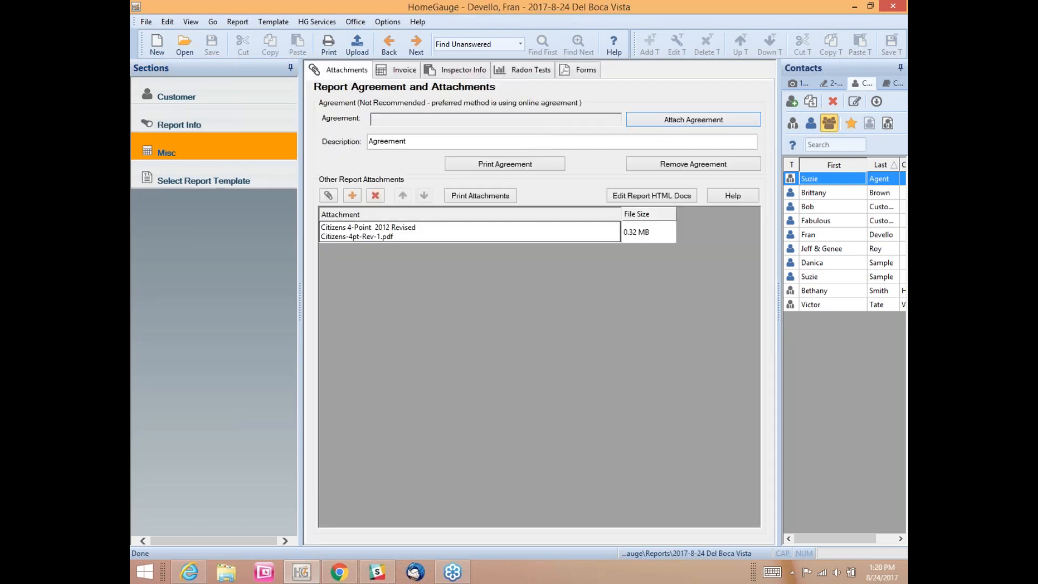
left_click(587, 67)
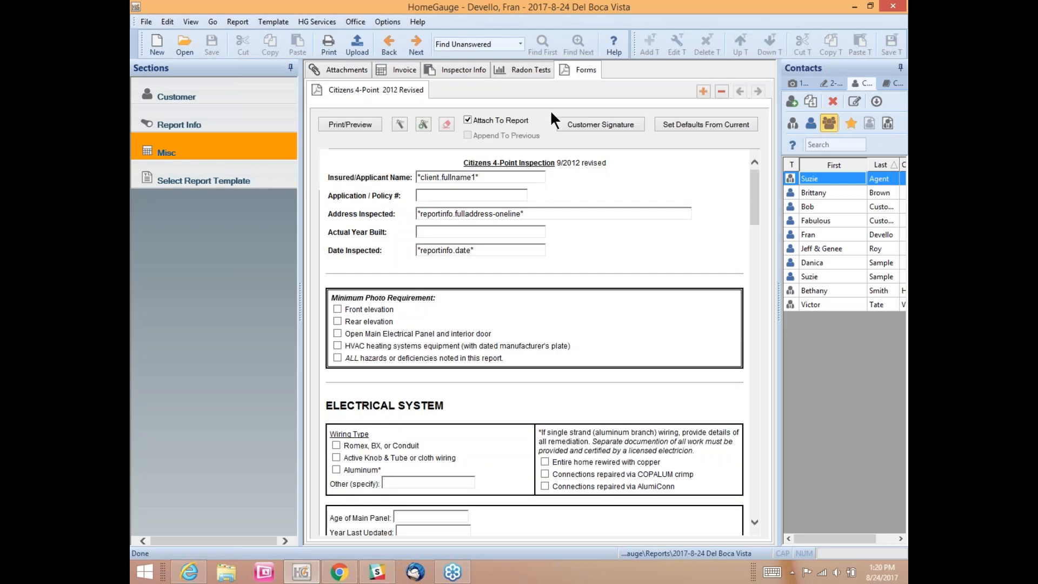
left_click(538, 211)
left_click(464, 250)
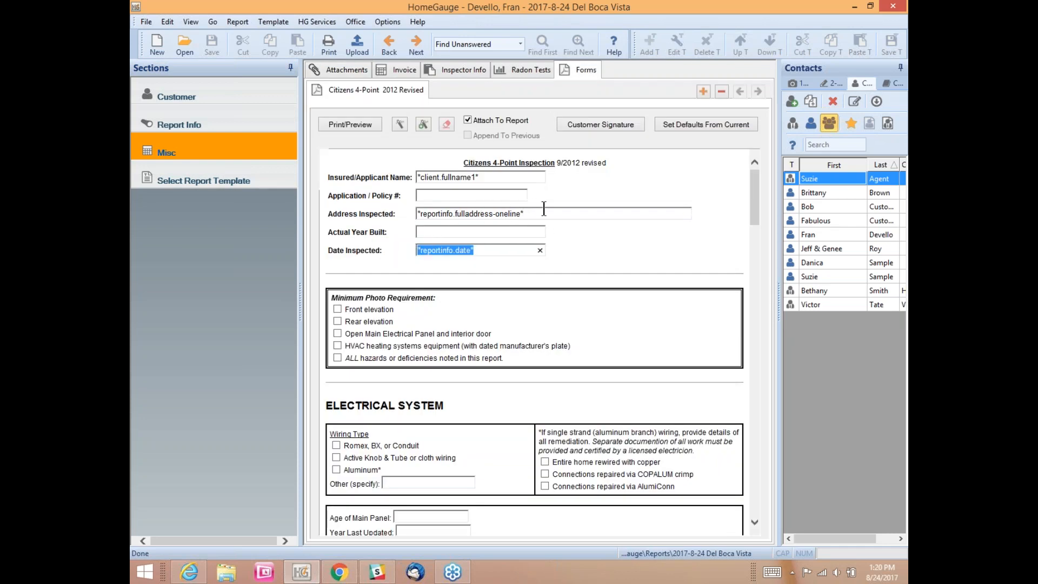
double_click(476, 214)
left_click_drag(476, 216, 425, 214)
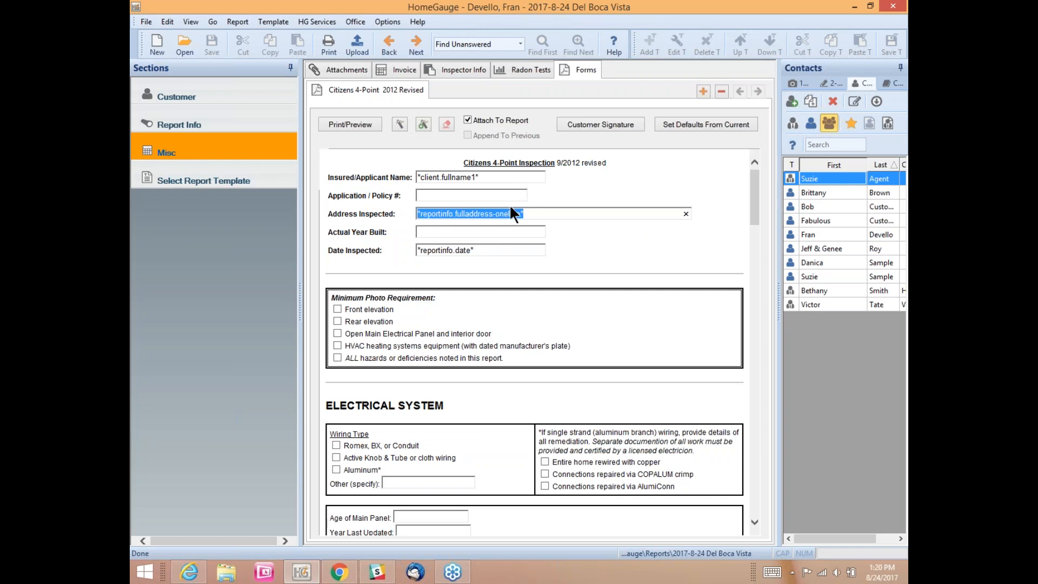
left_click(634, 171)
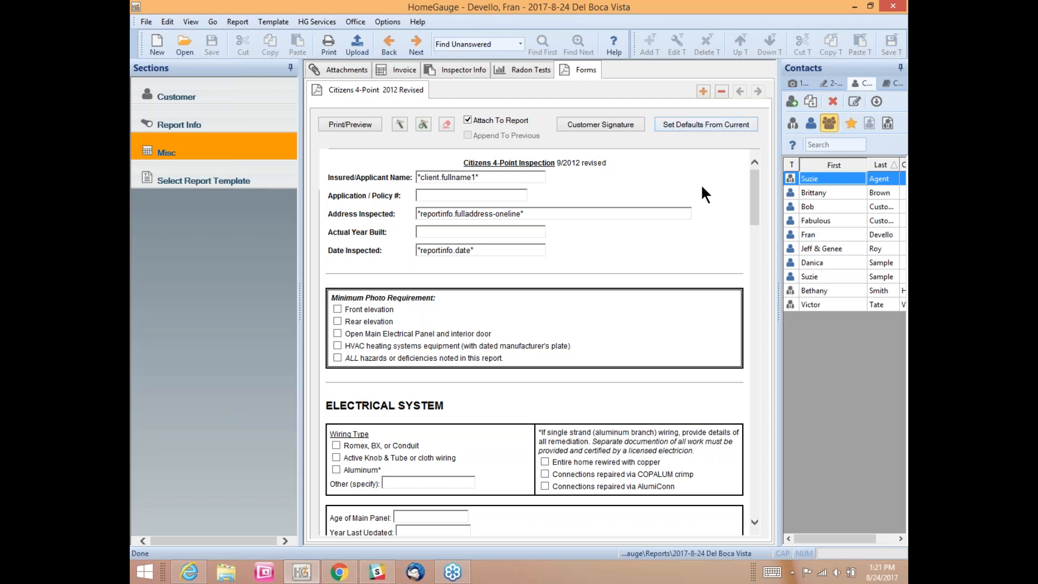
Step: Enter Inspector Title 'Home Inspector' and the inspector's license number at the bottom of the form
scroll(697, 184, "down", 10)
scroll(693, 186, "down", 10)
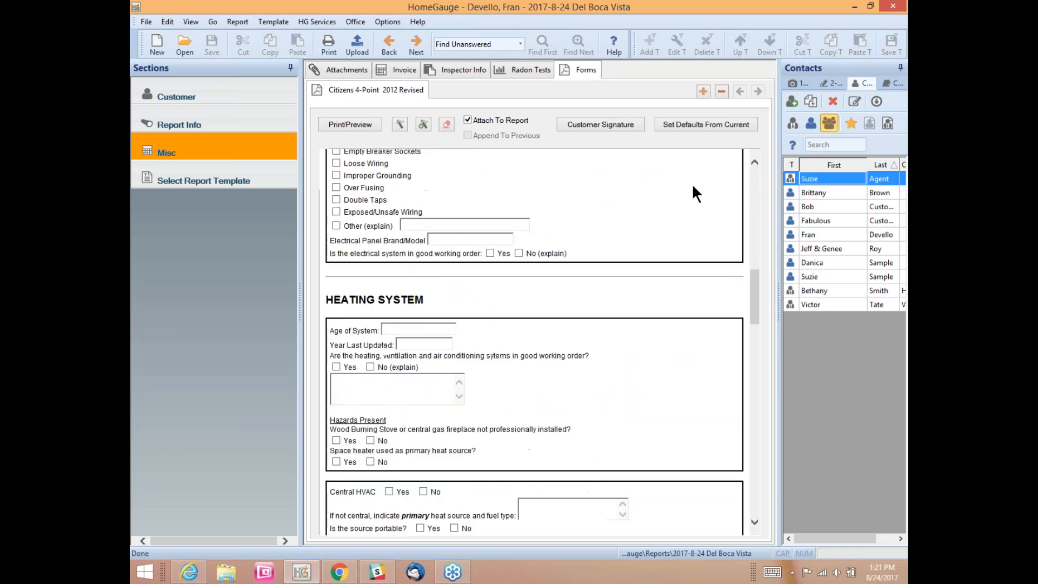
scroll(693, 195, "down", 10)
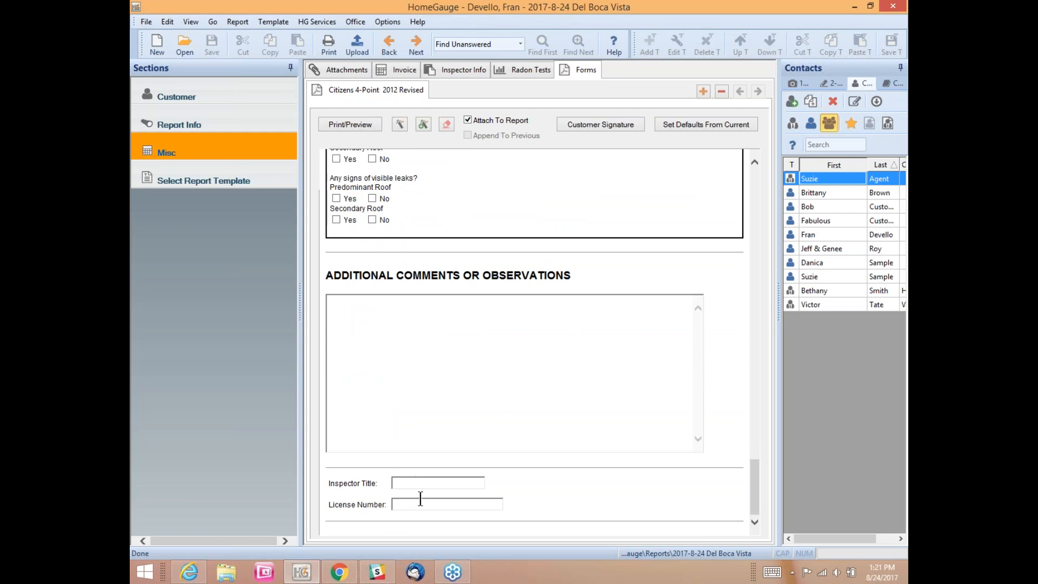
type("Home ")
type("Inspect")
type("or")
type("FAB")
type("I 123456")
left_click(458, 481)
scroll(528, 403, "up", 5)
scroll(528, 403, "up", 15)
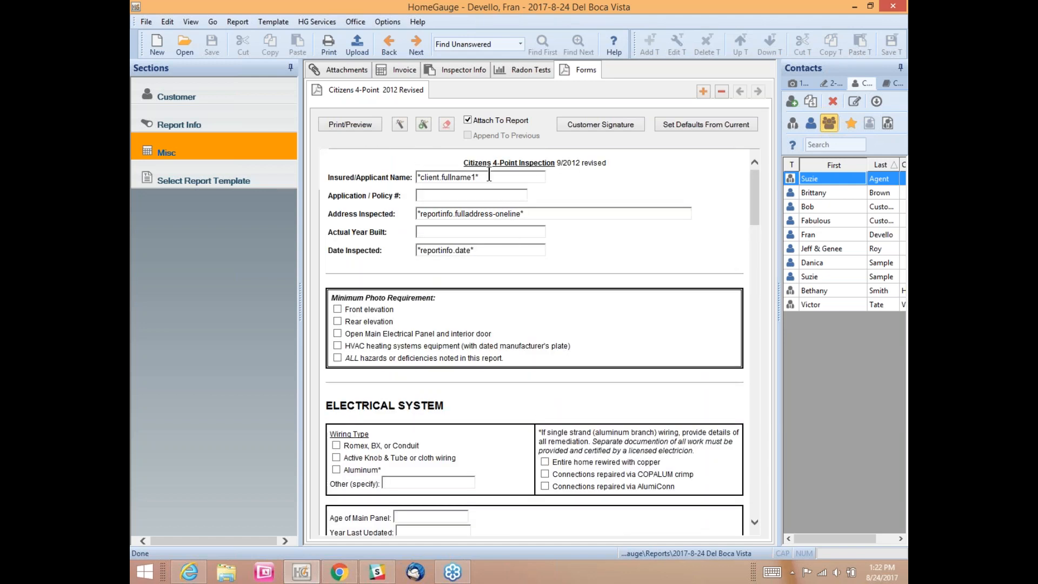
left_click(496, 248)
Step: Save the current Citizens 4-Point entries as form defaults and open the Customer Signature dialog
left_click(675, 124)
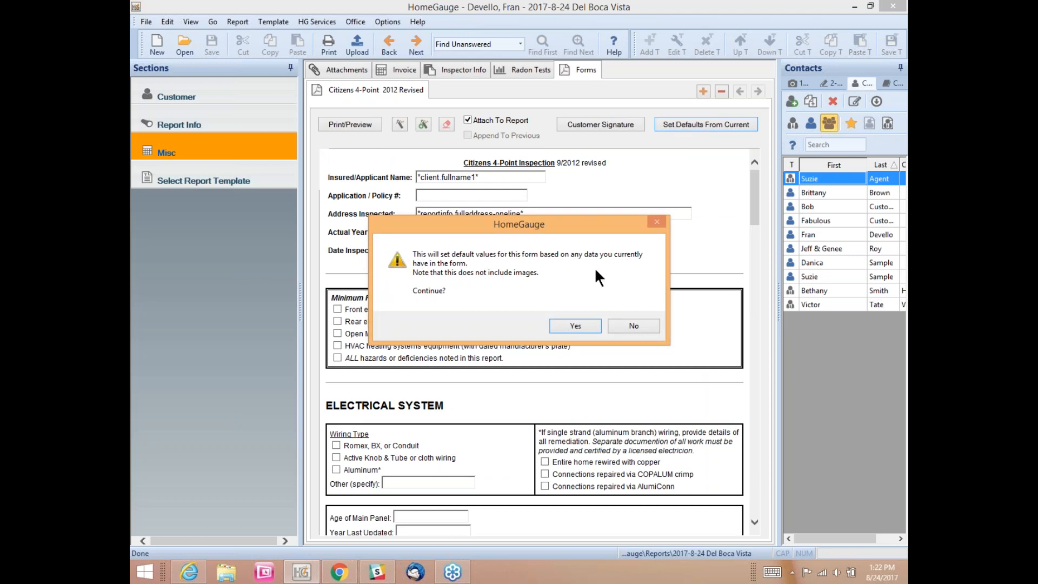
left_click(573, 325)
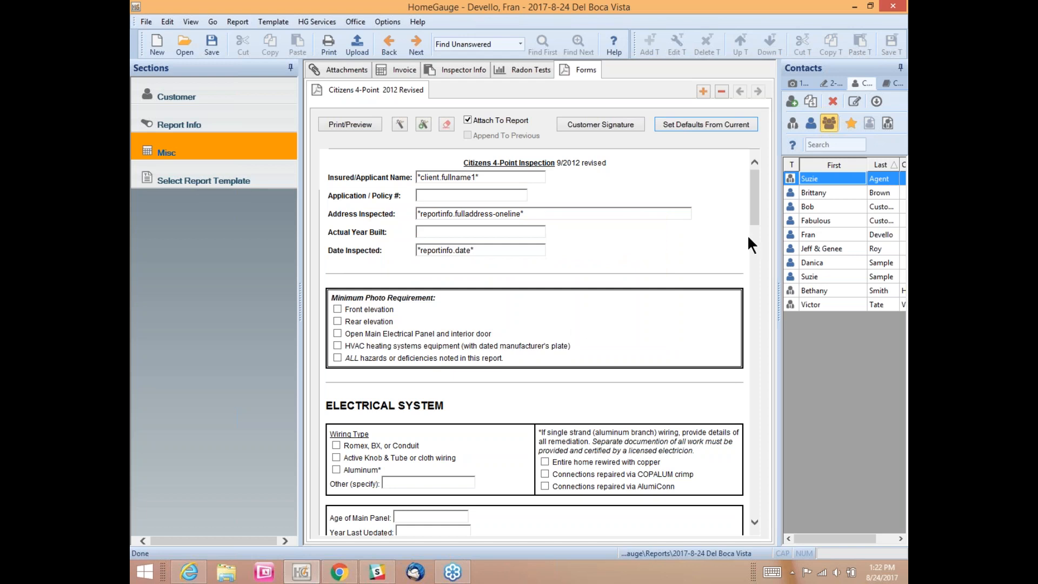
left_click_drag(755, 200, 750, 173)
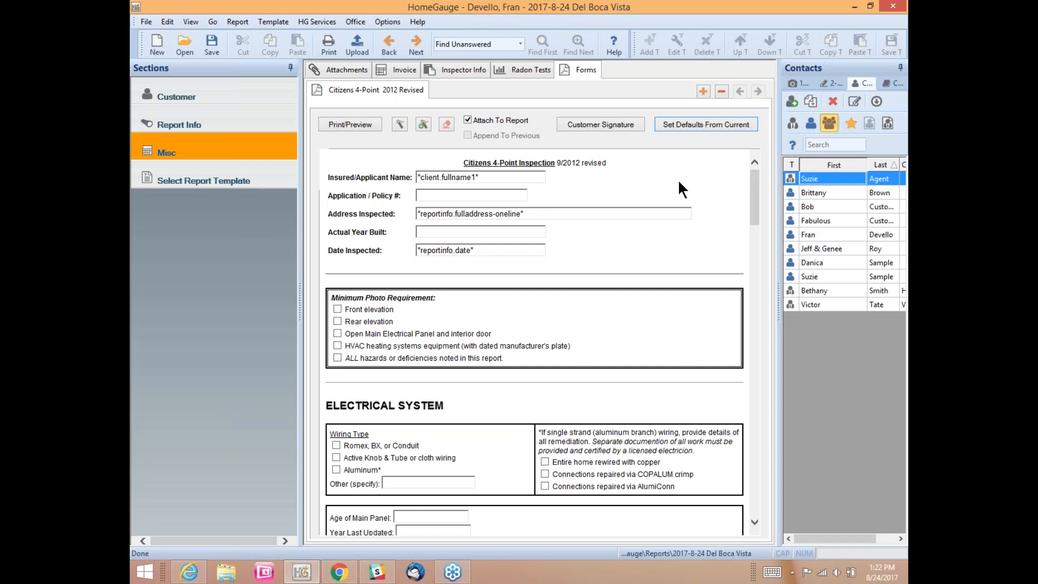
left_click(604, 124)
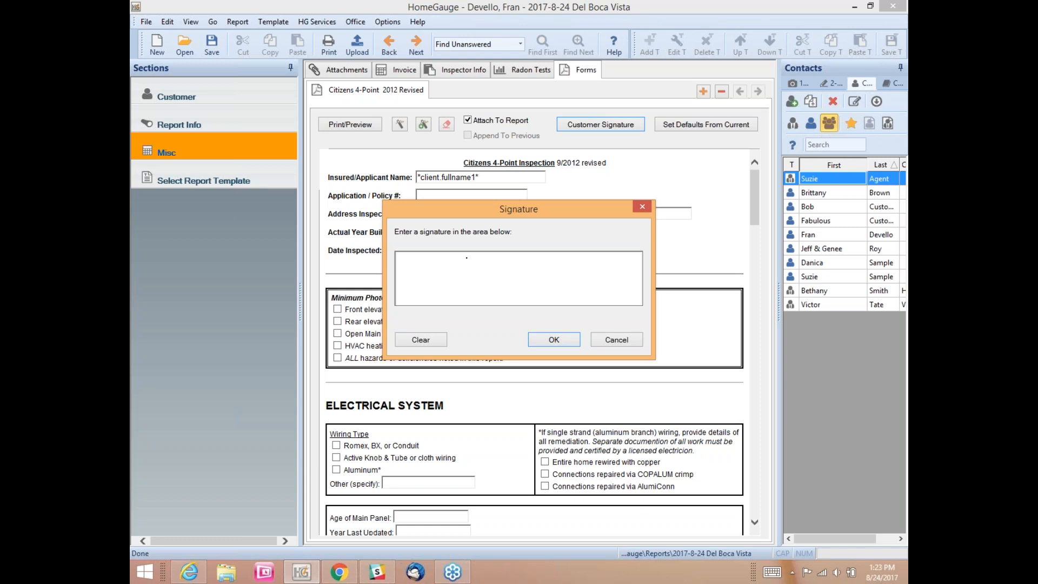
Step: Draw the customer signature, clear and redraw it, then accept it
mouse_move(455, 266)
left_mouse_down()
mouse_move(435, 276)
mouse_move(455, 292)
mouse_move(441, 292)
mouse_move(478, 277)
mouse_move(493, 304)
mouse_move(521, 281)
mouse_move(508, 273)
mouse_move(572, 281)
left_mouse_up()
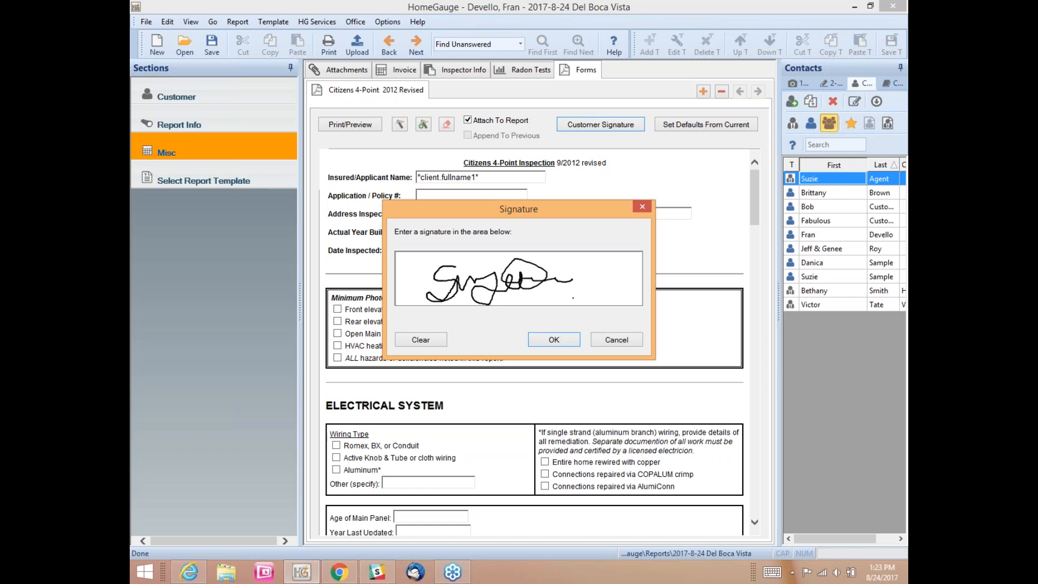
left_click(418, 341)
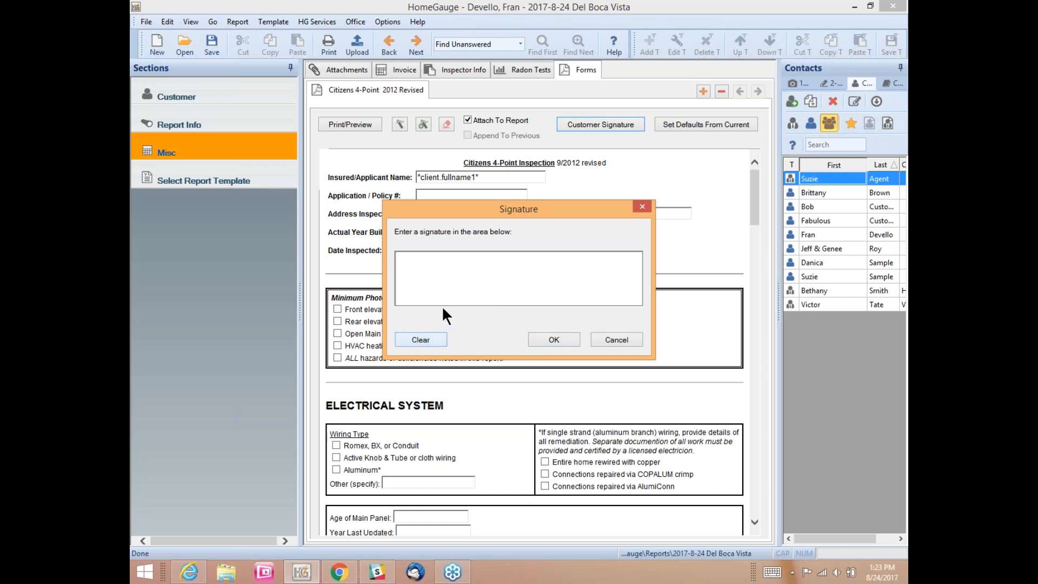
mouse_move(434, 265)
left_mouse_down()
mouse_move(426, 293)
mouse_move(444, 277)
mouse_move(442, 296)
mouse_move(456, 274)
mouse_move(471, 283)
mouse_move(453, 253)
mouse_move(466, 268)
left_mouse_up()
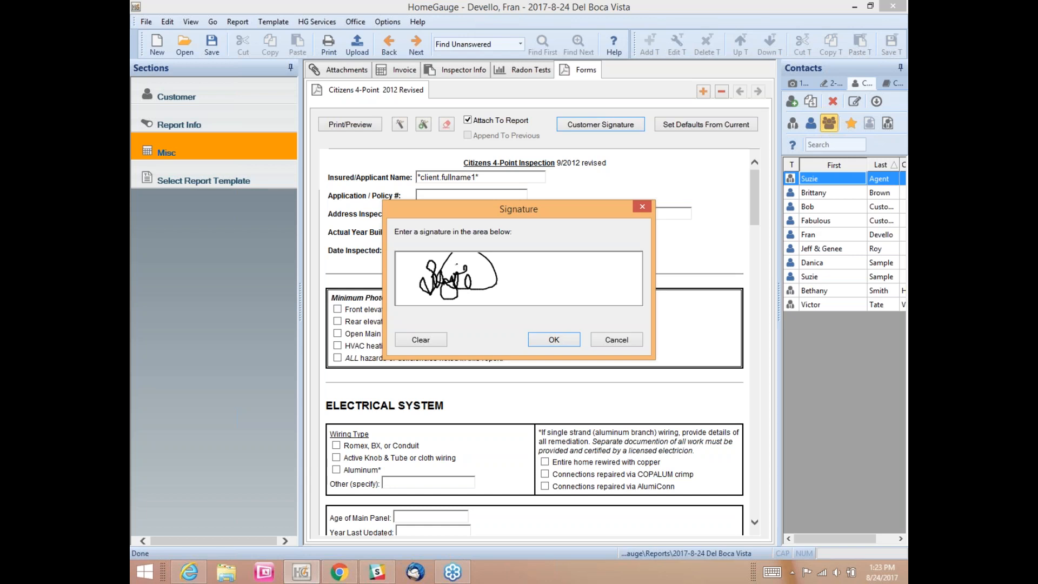
mouse_move(488, 270)
left_mouse_down()
mouse_move(482, 304)
mouse_move(496, 286)
mouse_move(505, 296)
left_mouse_up()
left_click(544, 337)
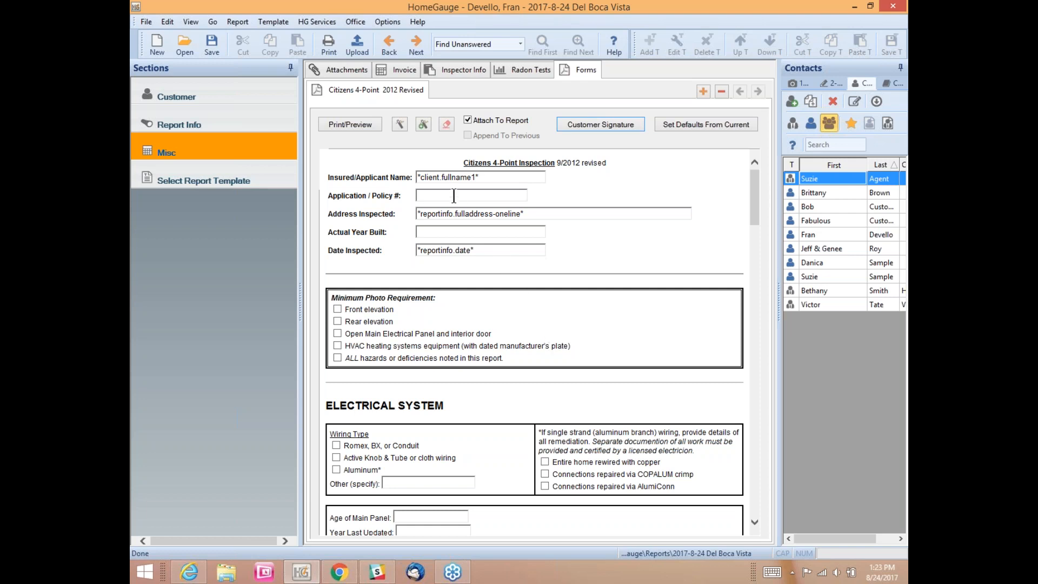
left_click(483, 177)
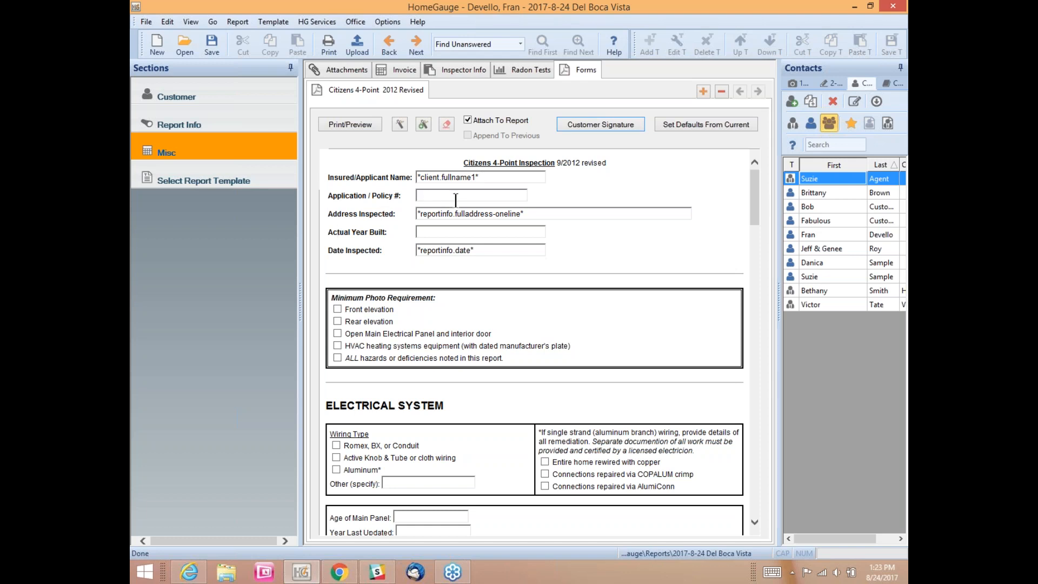
type("13245")
type("2005")
scroll(458, 300, "down", 4)
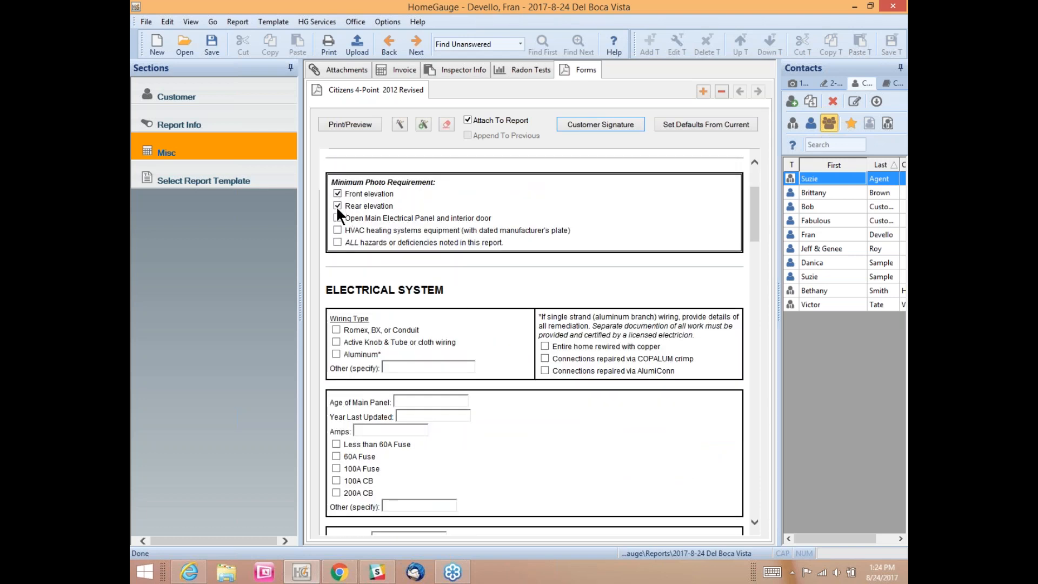
left_click(337, 218)
scroll(341, 242, "down", 4)
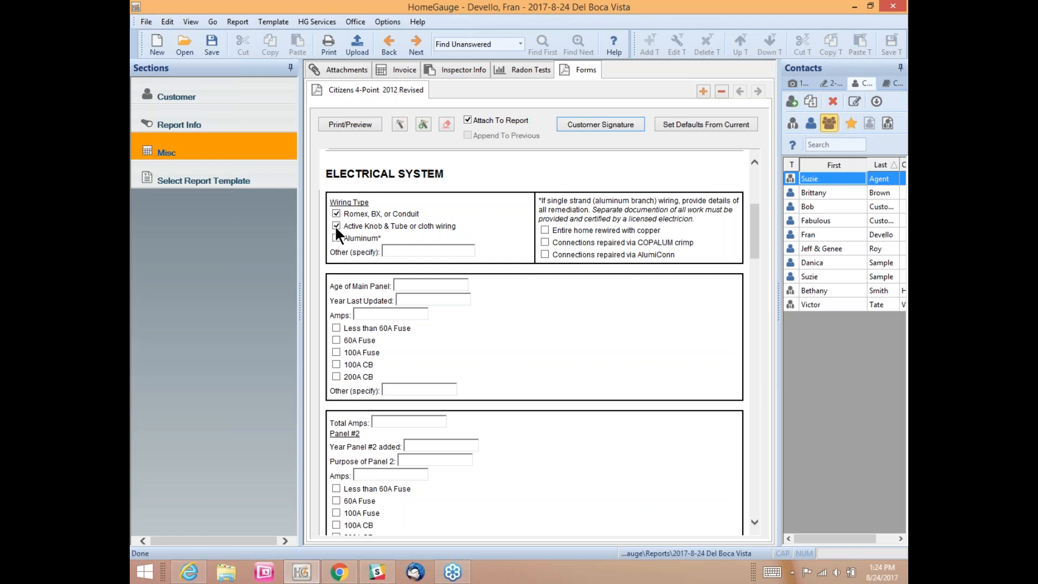
left_click(545, 243)
scroll(419, 257, "down", 10)
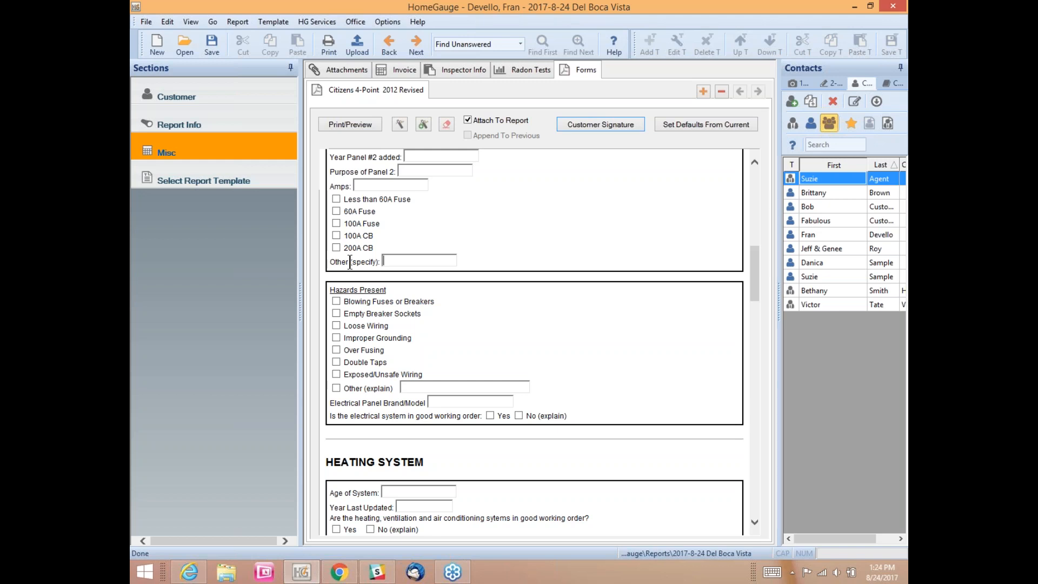
scroll(365, 265, "up", 3)
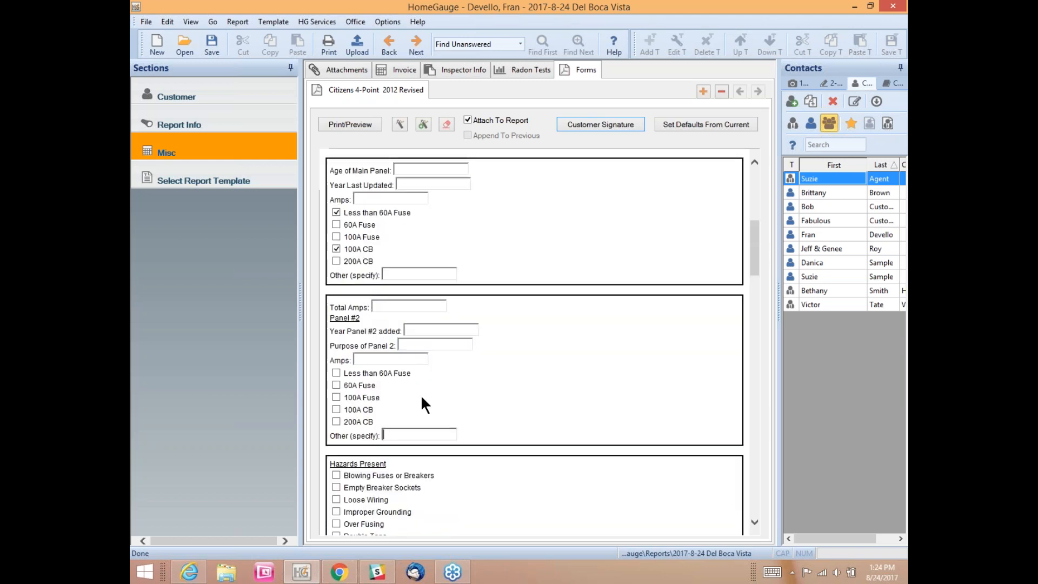
scroll(421, 395, "down", 1)
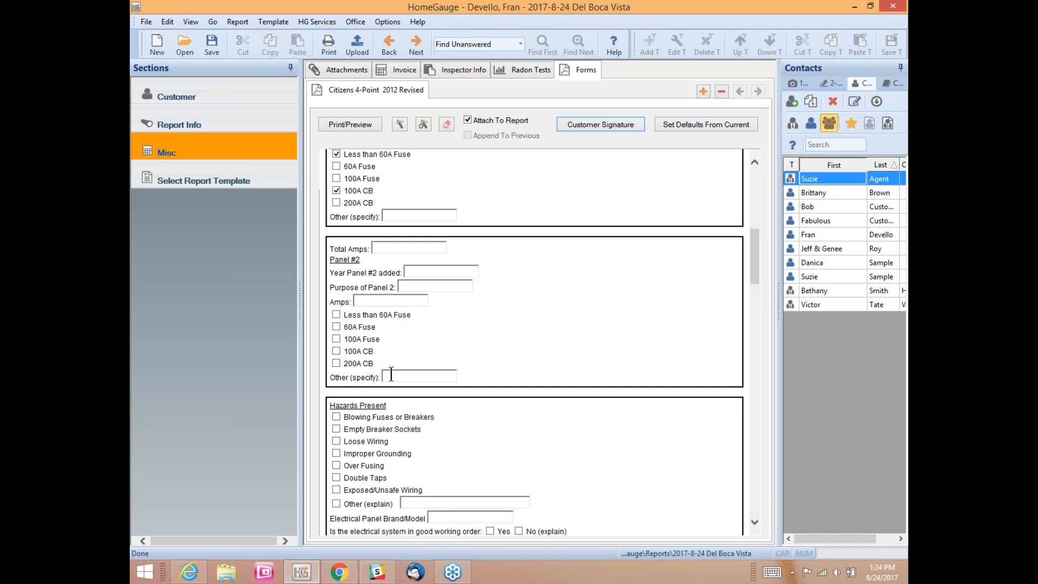
scroll(399, 375, "down", 1)
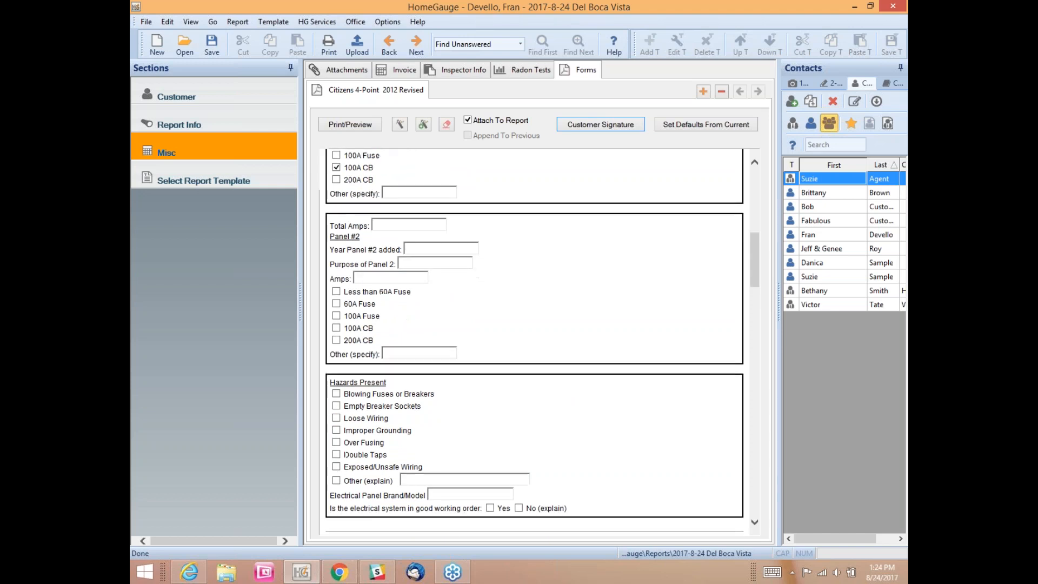
scroll(463, 373, "down", 1)
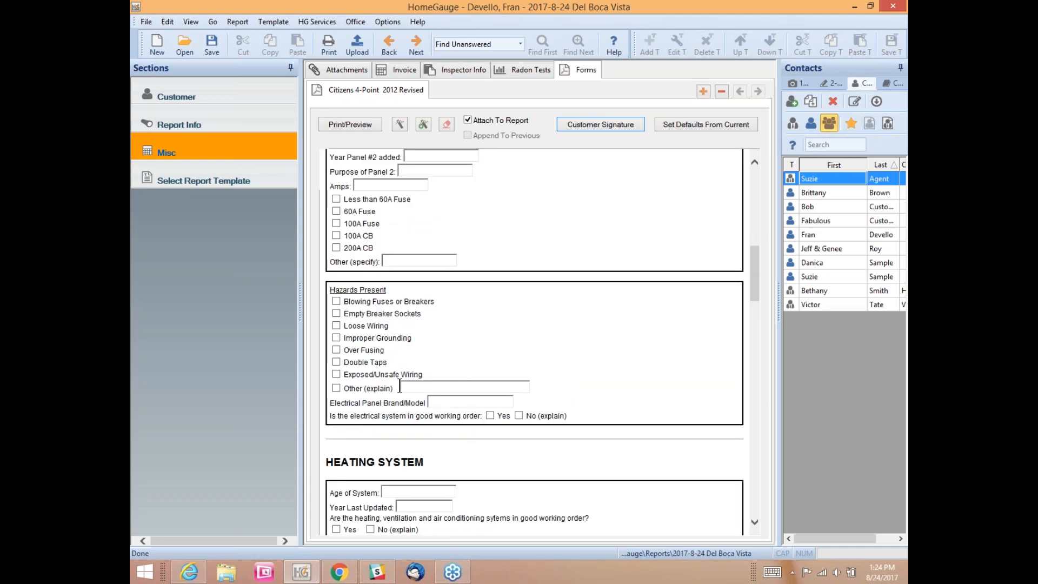
scroll(399, 386, "down", 2)
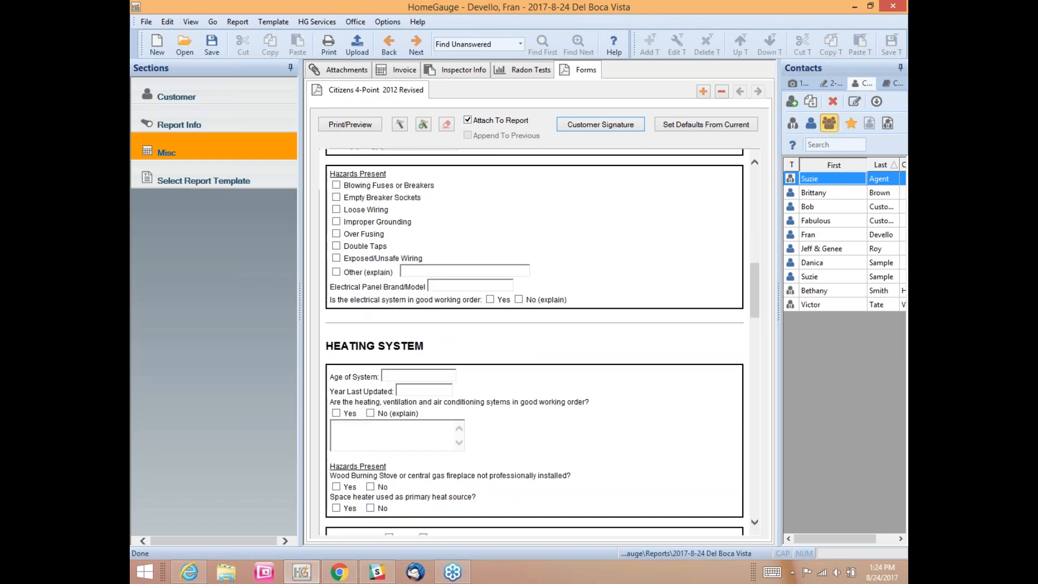
scroll(346, 297, "down", 1)
scroll(402, 350, "down", 1)
scroll(401, 349, "down", 6)
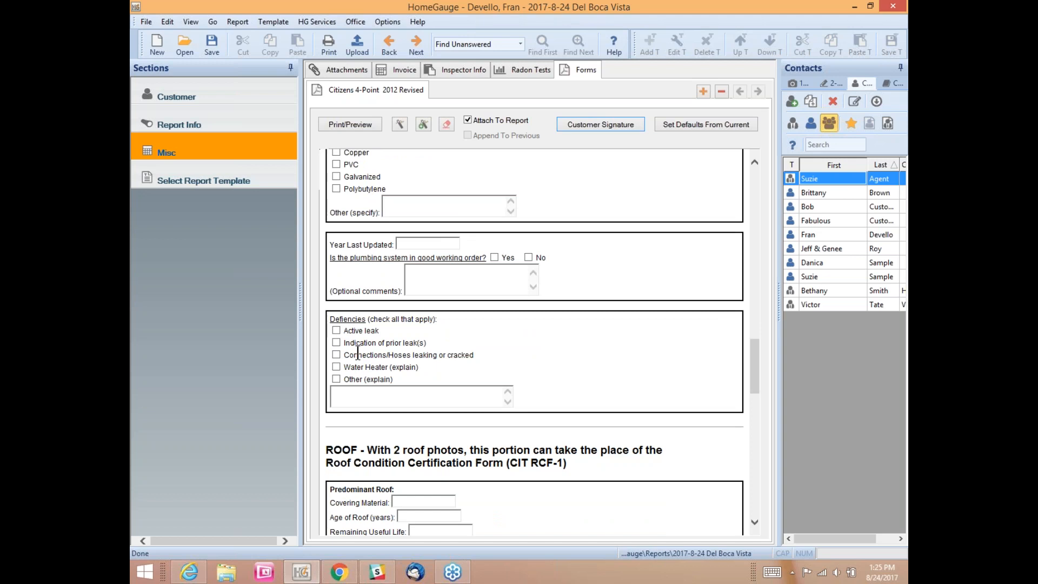
Step: Check Active leak and Other (explain), explaining 'Create your own auto comment by typing.'
left_click(336, 329)
left_click(337, 379)
type("Cze")
type("ate your own ")
type("auto comme")
type("nt ")
type("by typing")
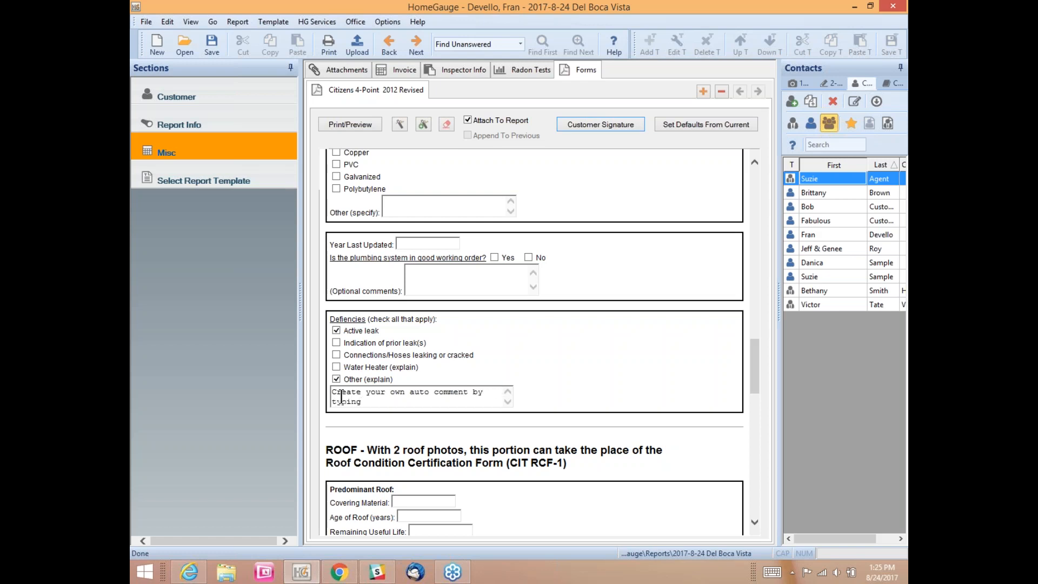
type(".")
Step: Save the explanation text as an auto-comment under the Fail comments category
left_click(423, 125)
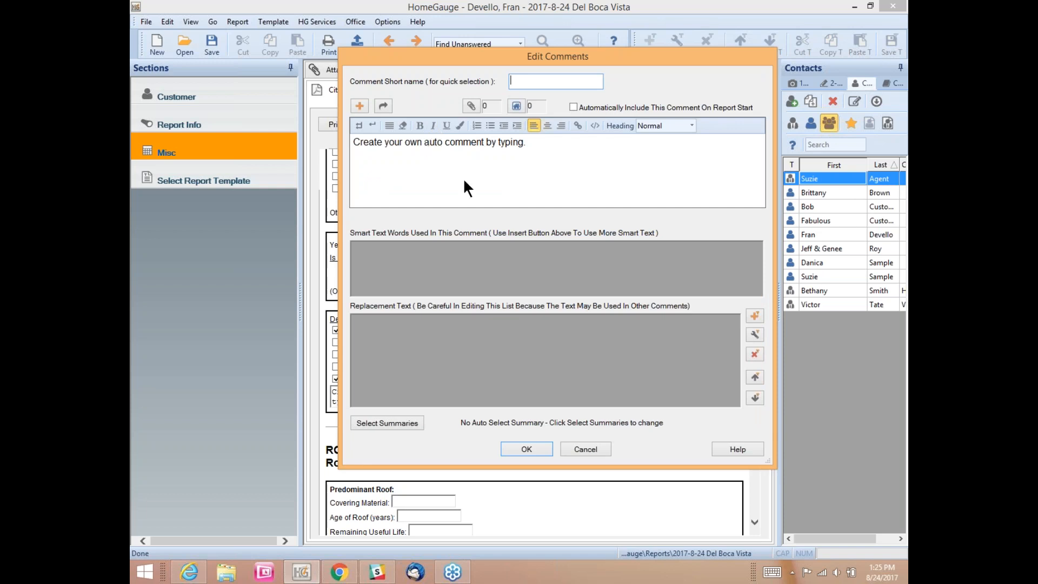
left_click(517, 447)
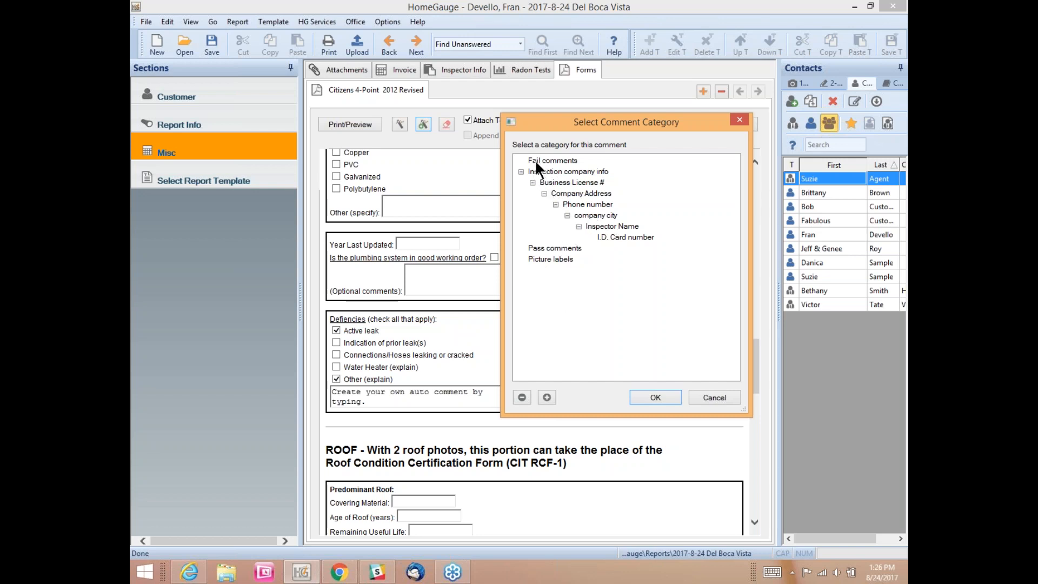
left_click(553, 160)
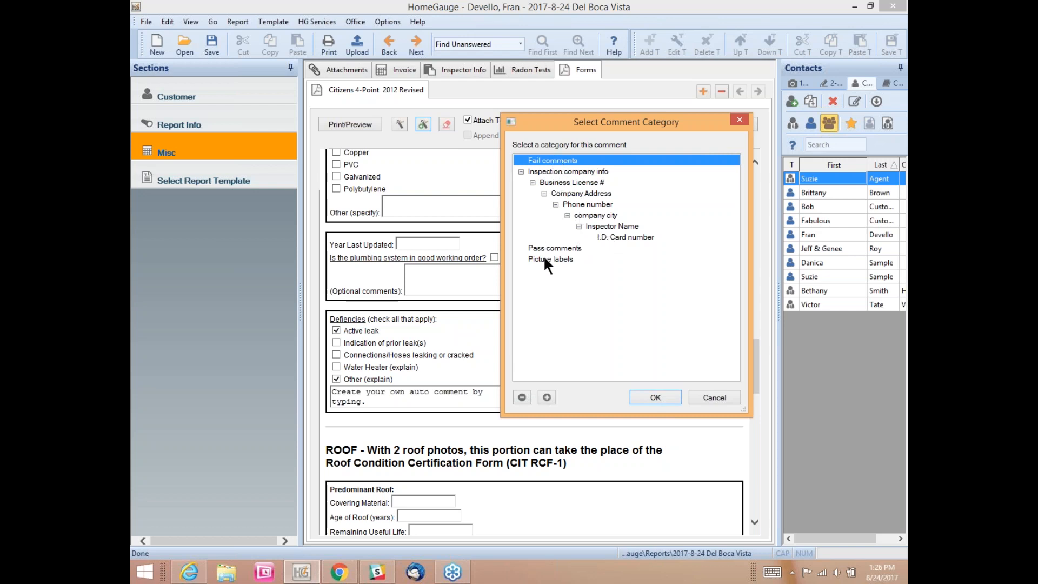
left_click(660, 394)
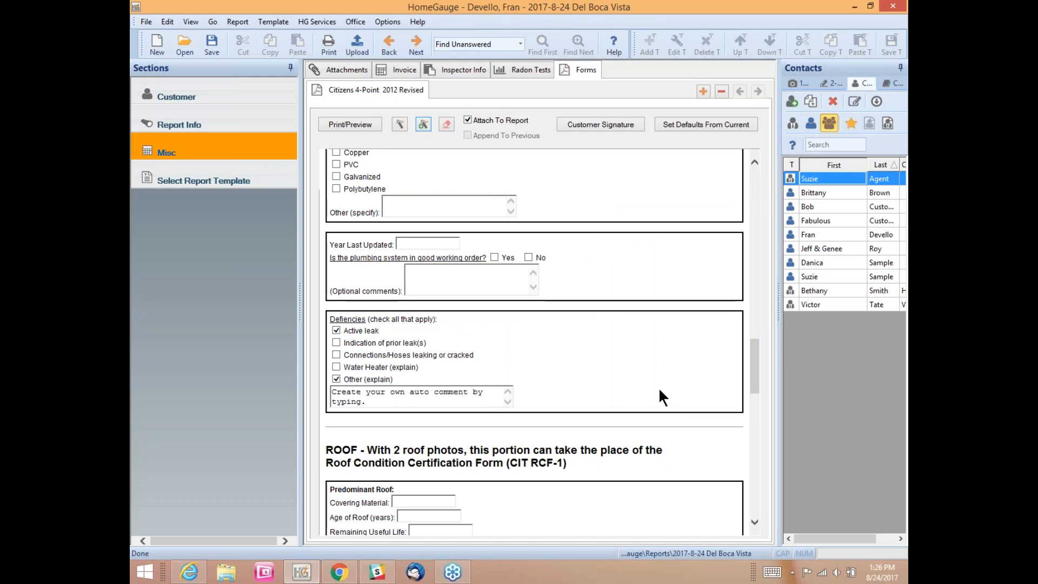
Step: In the Additional Comments box, open the auto-comments and browse the template's full comment list
left_click_drag(753, 342, 745, 453)
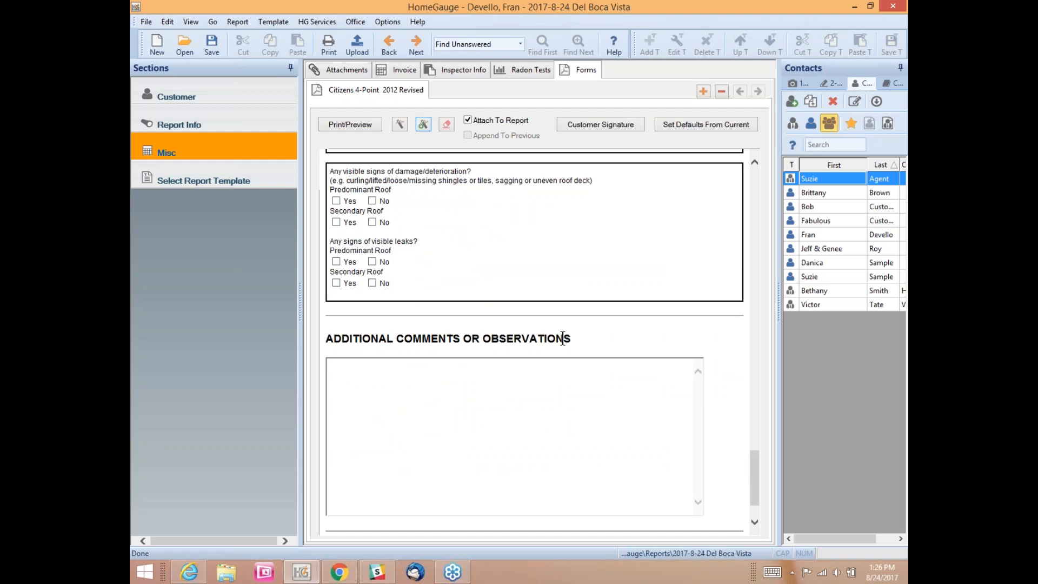
left_click(346, 377)
left_click(400, 124)
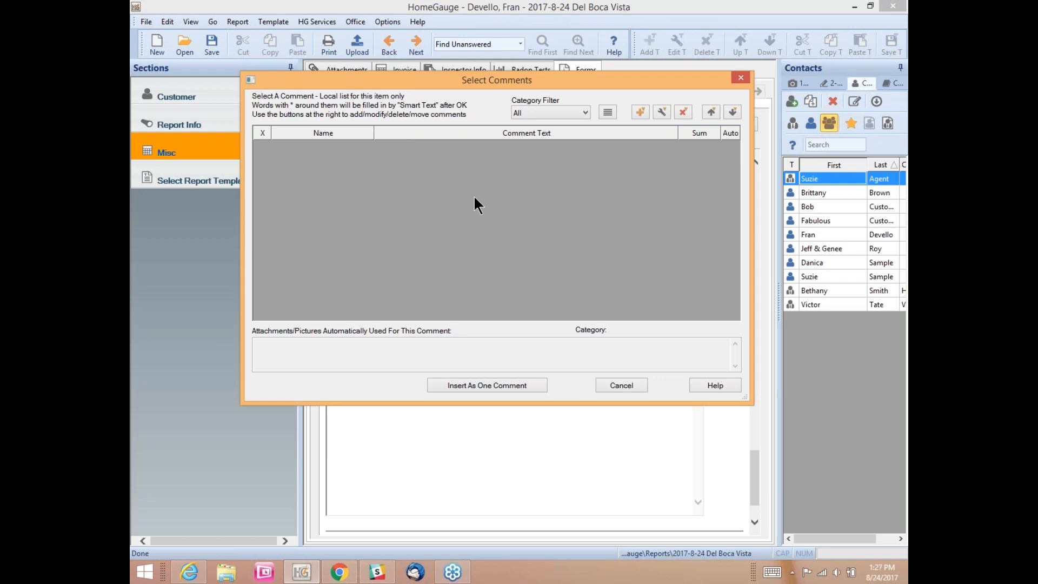
left_click(641, 111)
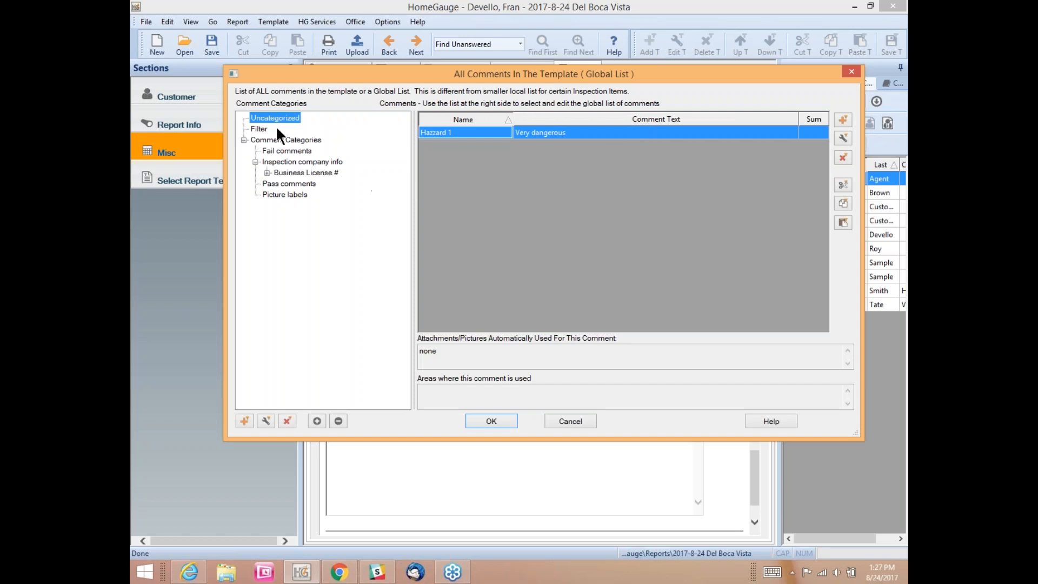
left_click(260, 128)
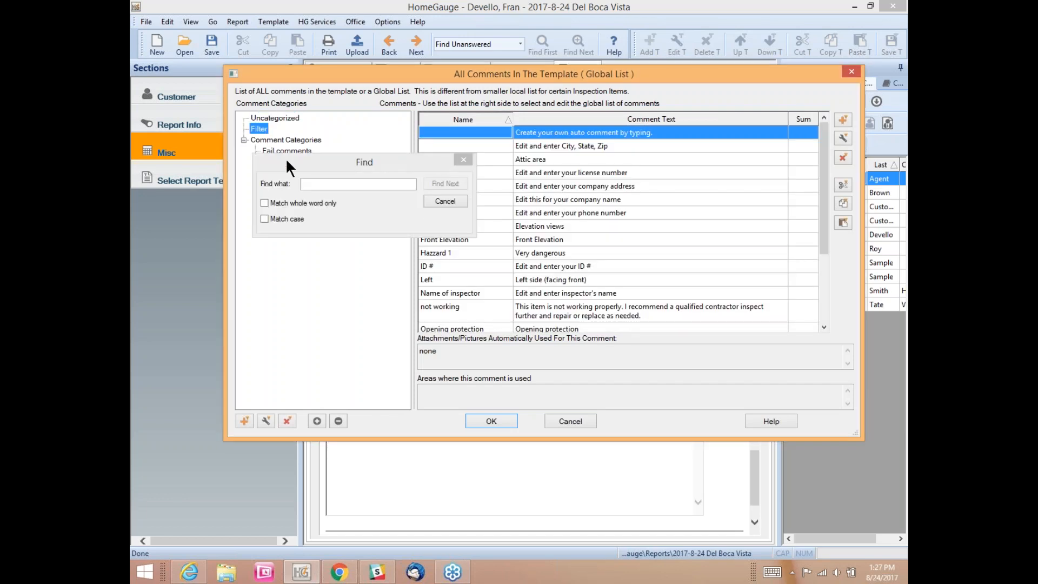
left_click(326, 183)
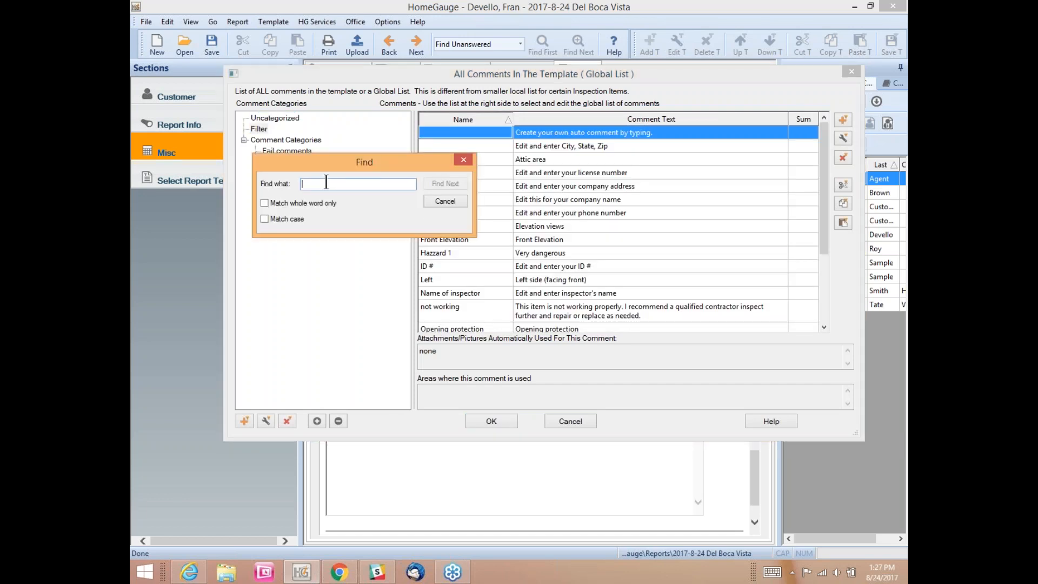
left_click(462, 159)
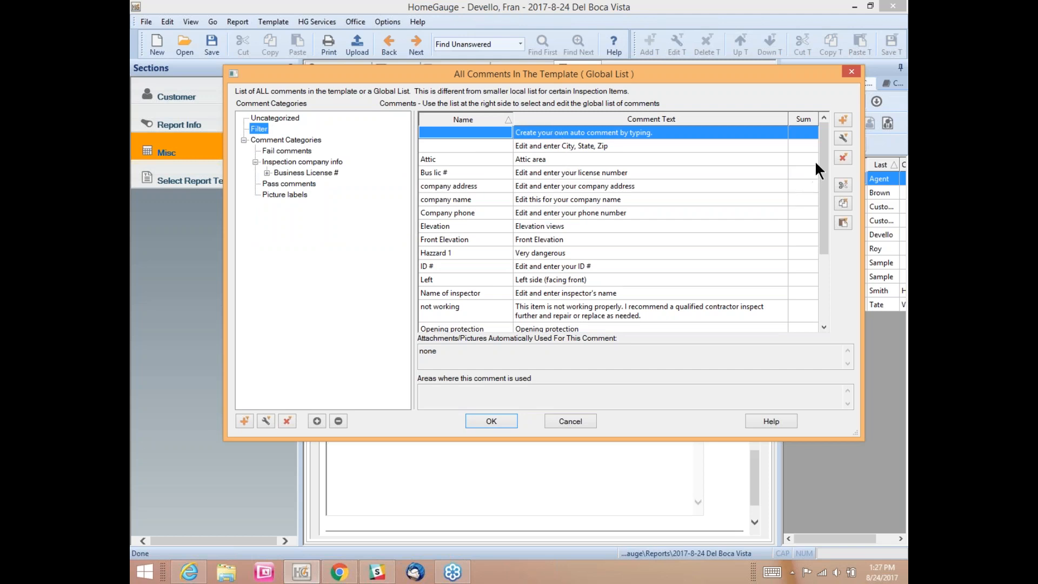
left_click_drag(819, 154, 820, 249)
left_click(273, 117)
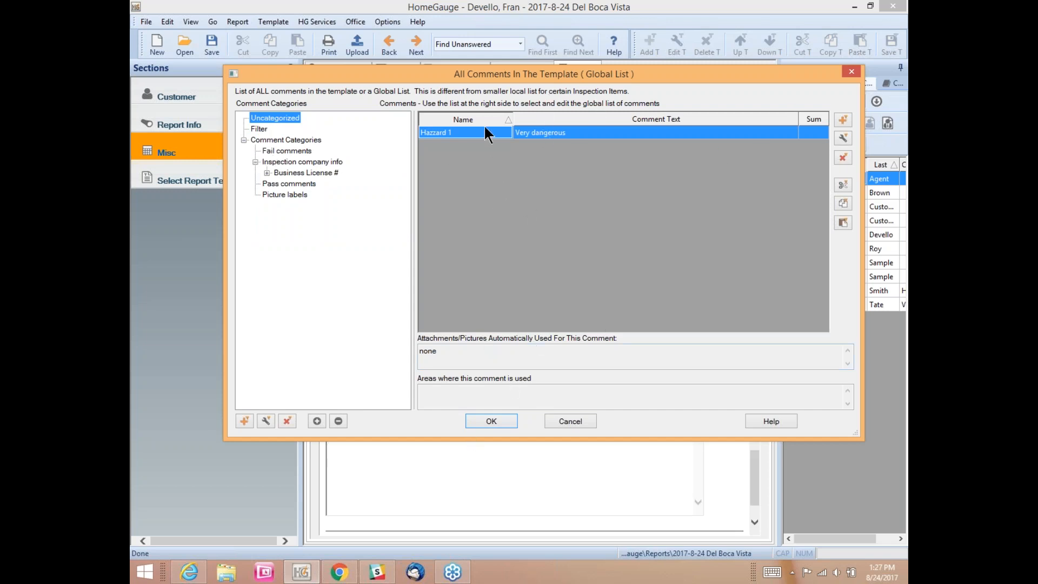
Step: Choose the Hazzard 1 comment and insert 'Very dangerous' as one comment
left_click(481, 418)
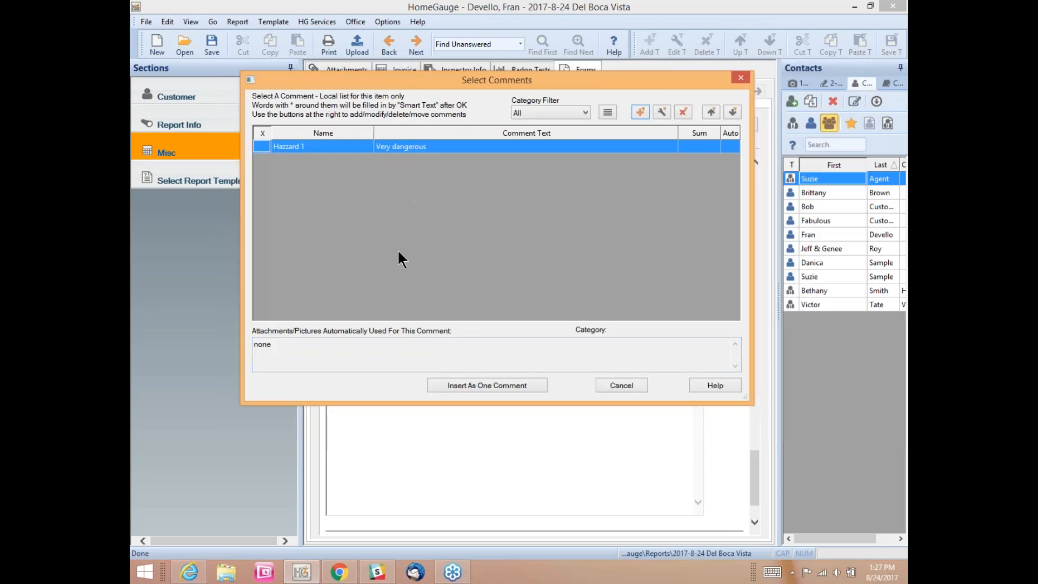
left_click(260, 147)
left_click(490, 385)
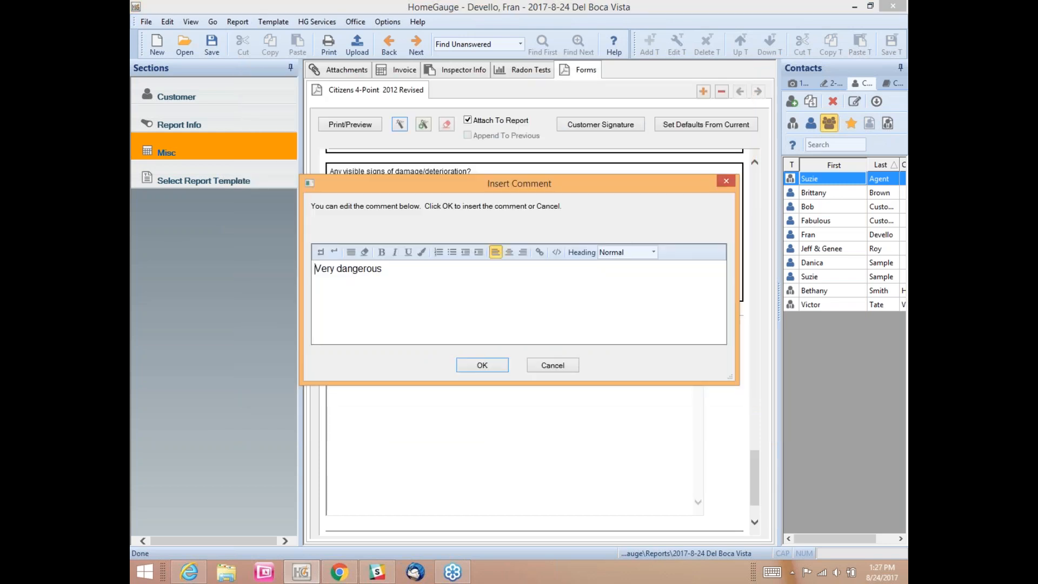
left_click(486, 366)
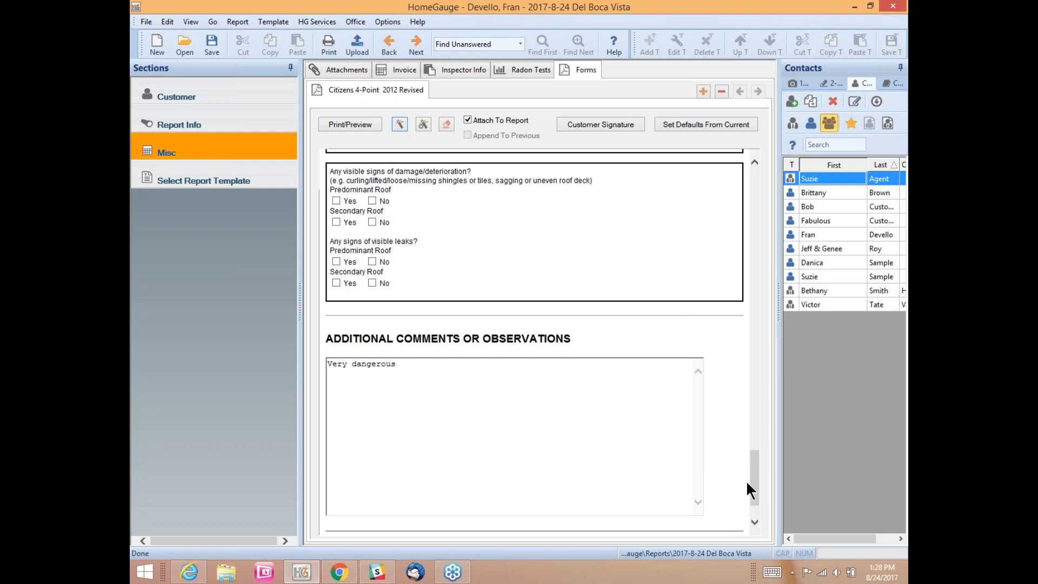
left_click_drag(752, 470, 757, 191)
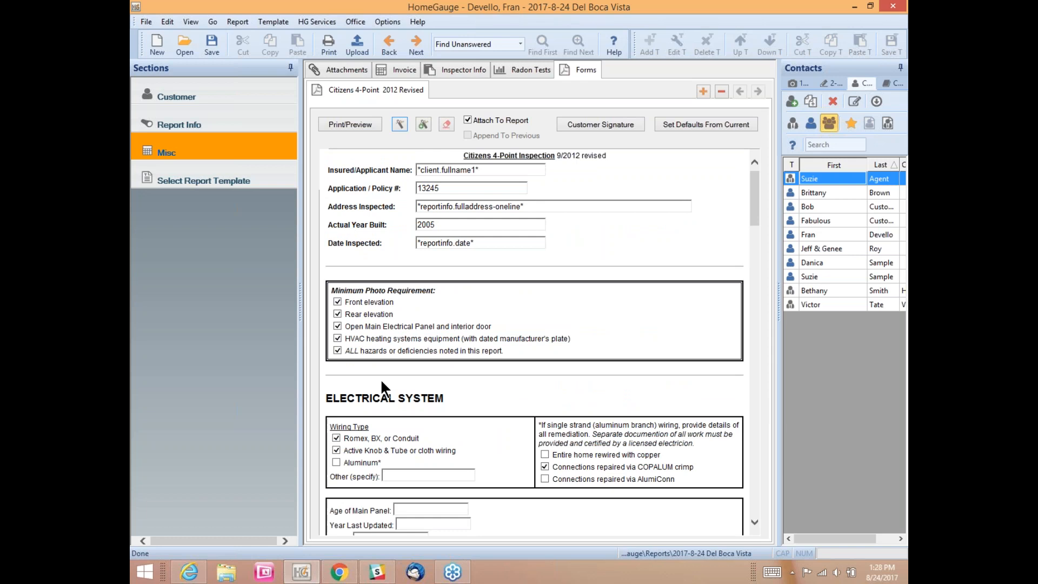
scroll(380, 378, "down", 5)
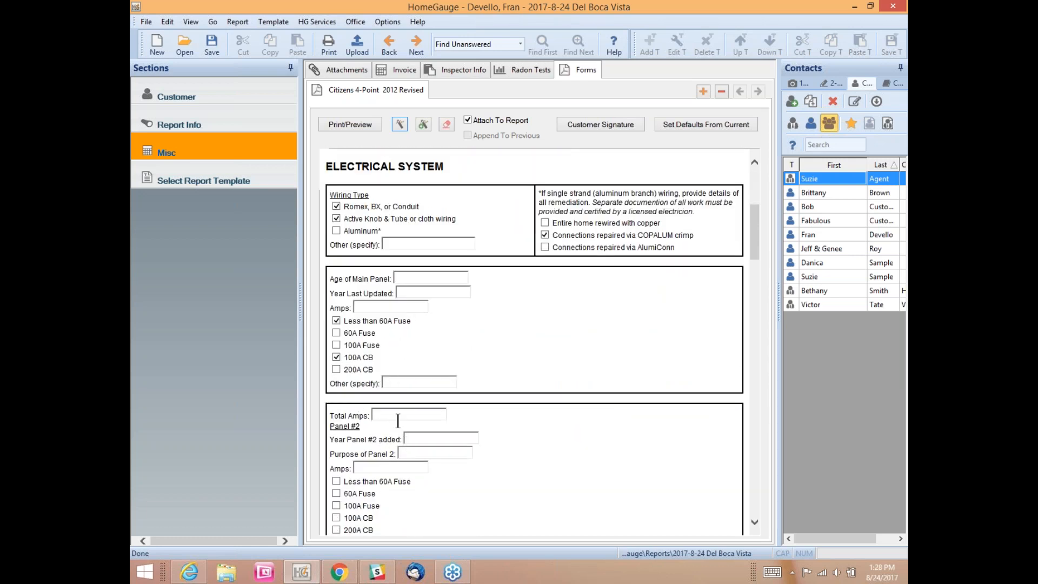
scroll(497, 375, "down", 4)
scroll(541, 374, "up", 10)
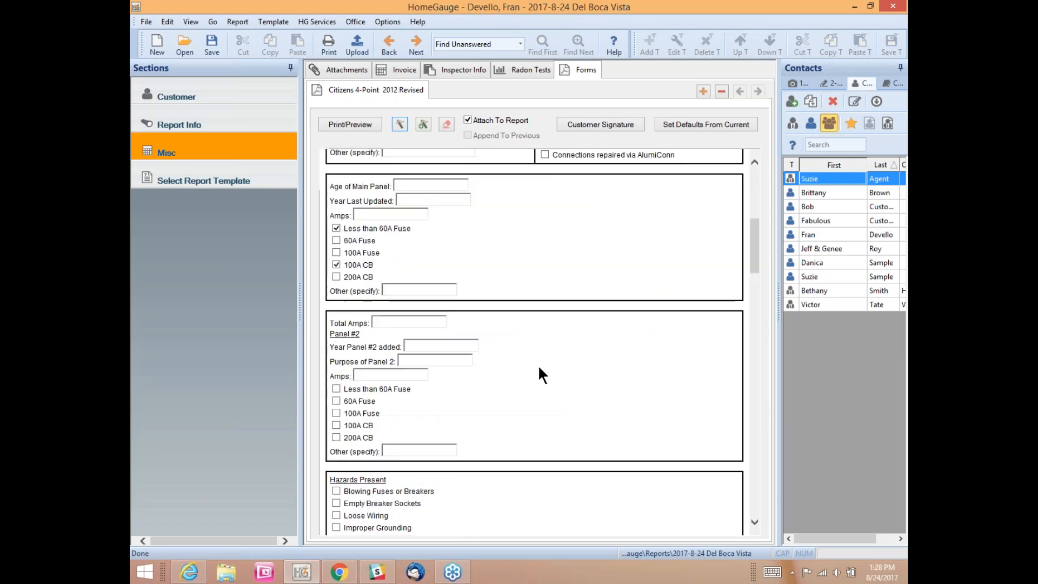
left_click(374, 128)
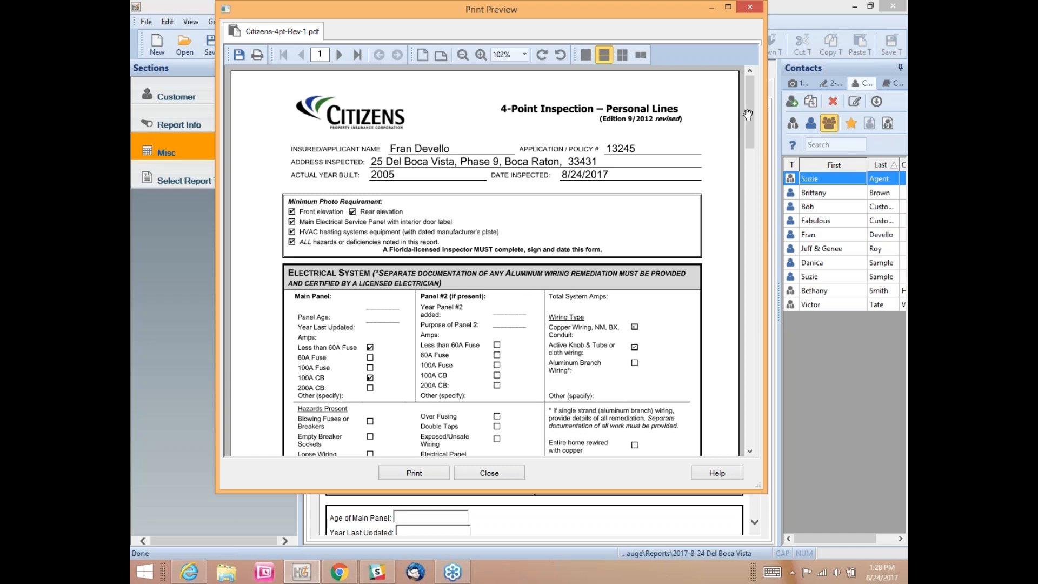
mouse_move(746, 99)
left_mouse_down()
mouse_move(763, 276)
mouse_move(747, 368)
mouse_move(737, 243)
mouse_move(761, 86)
left_mouse_up()
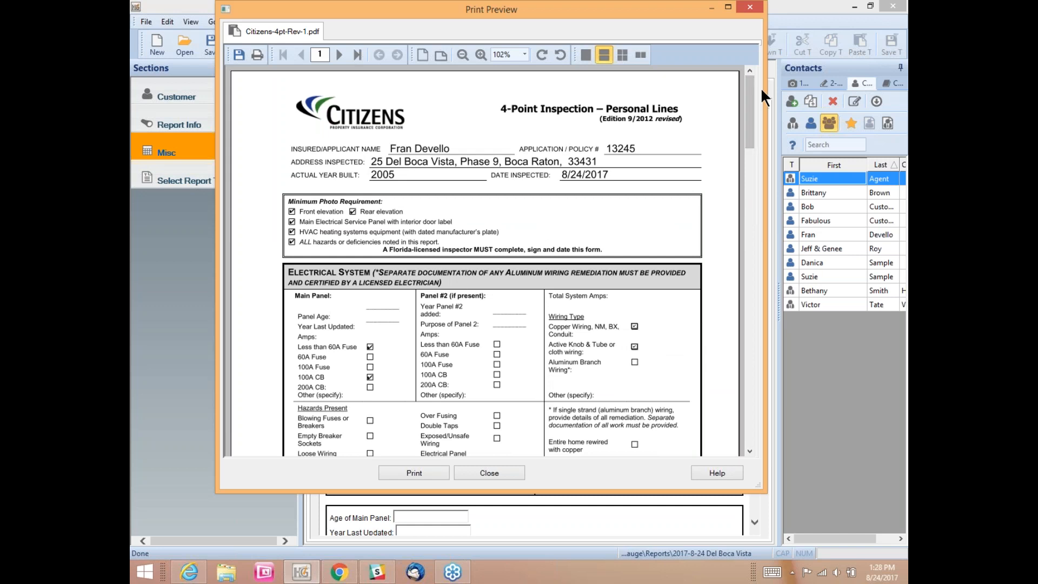
left_click(504, 472)
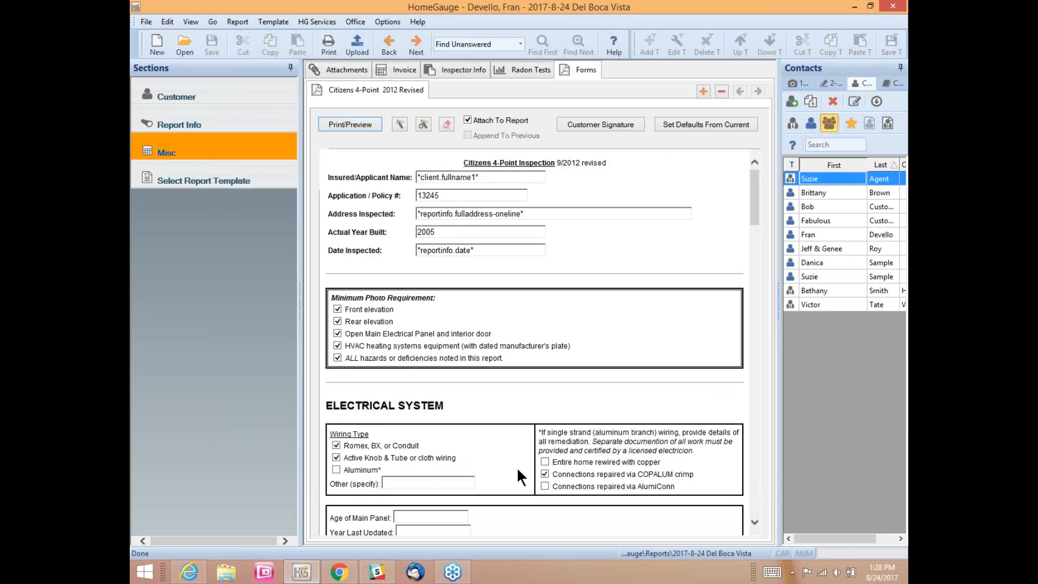
Step: Add an Additional Comments form to the report alongside the Citizens 4-Point form
left_click(702, 91)
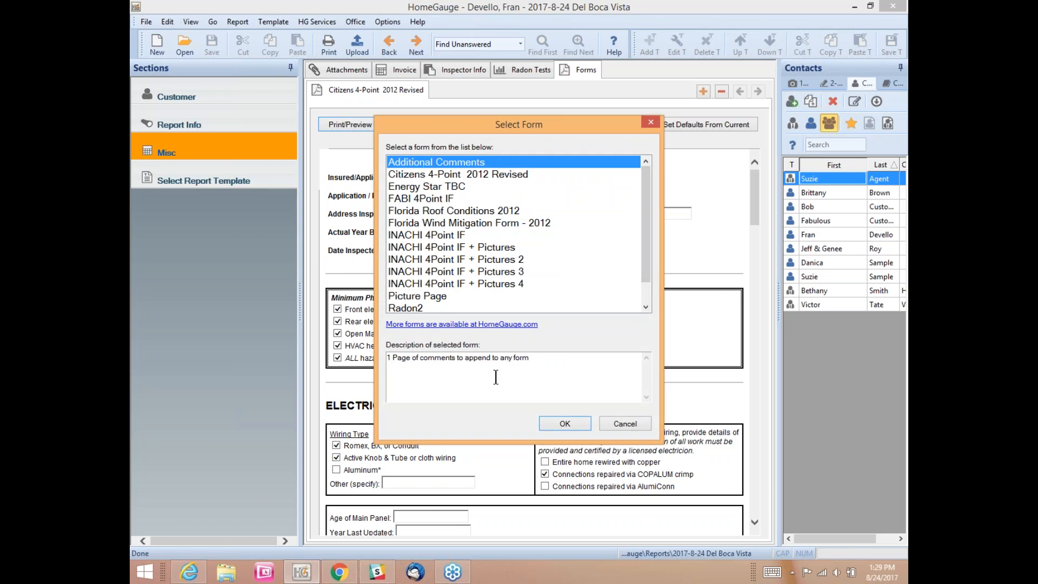
left_click(566, 424)
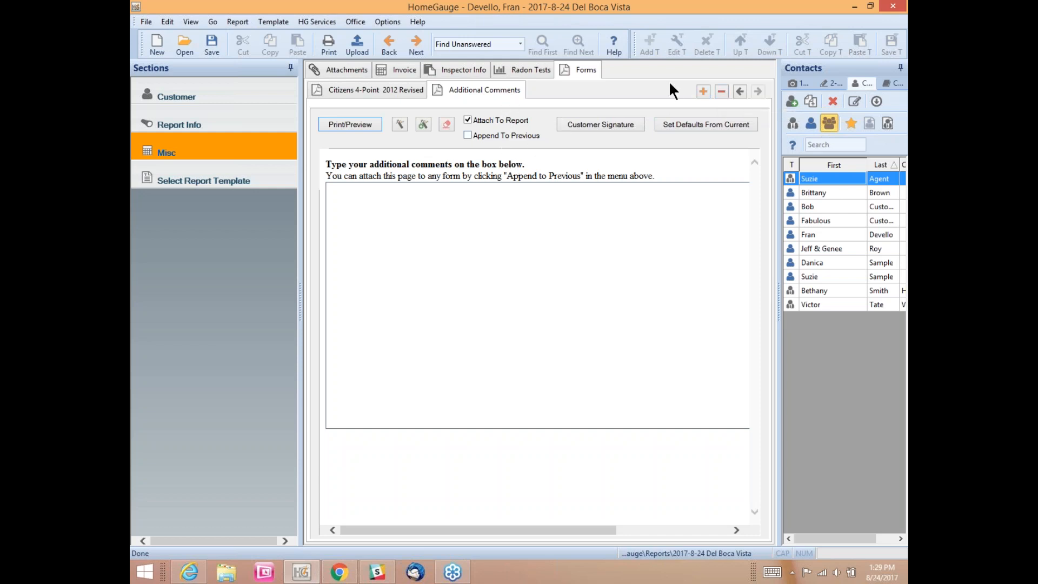
Step: Delete the Additional Comments form and re-check Attach To Report on the Citizens 4-Point 2012 Revised form
left_click(722, 90)
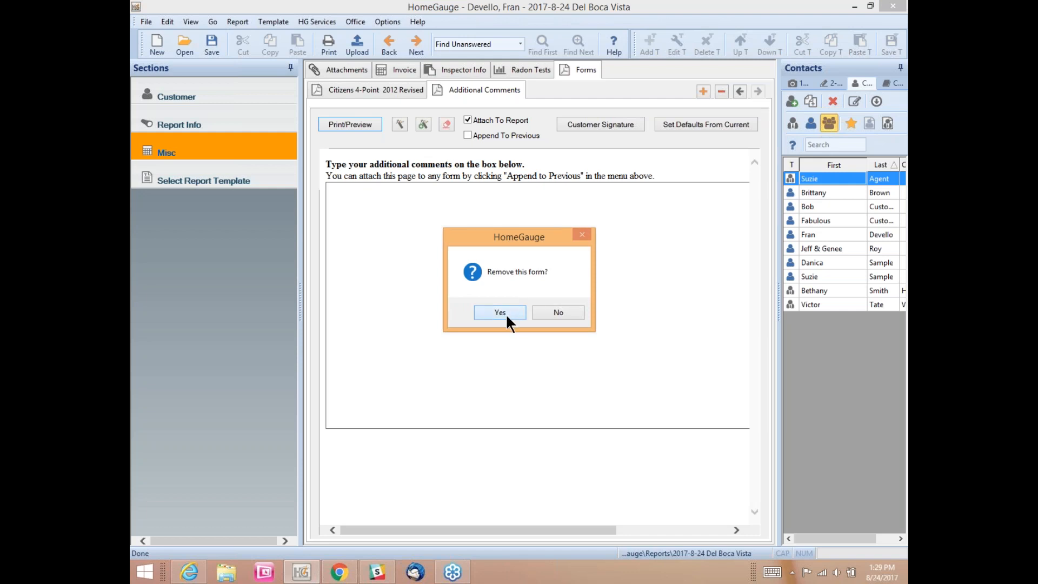
left_click(505, 313)
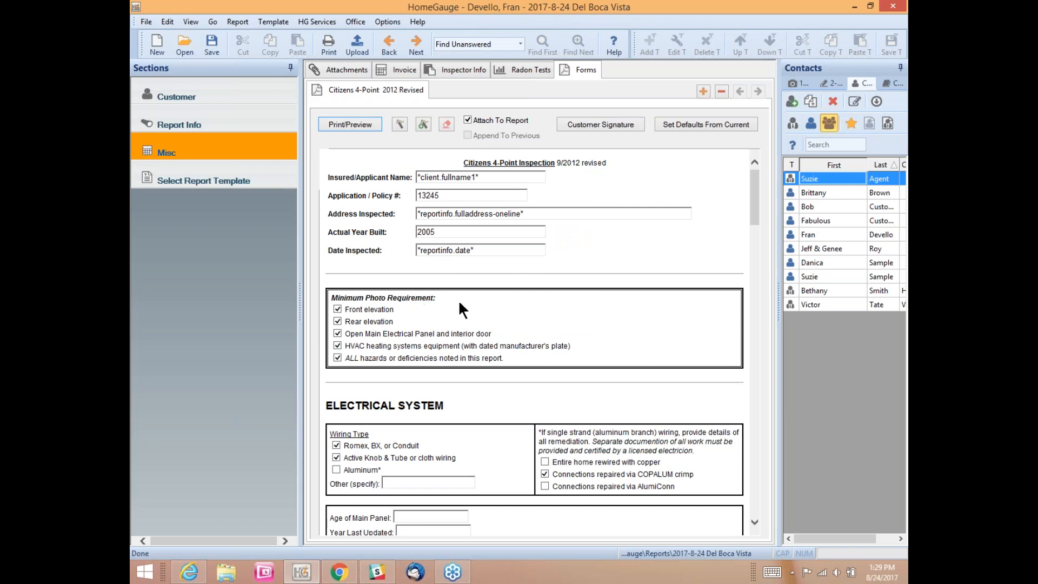
left_click(467, 120)
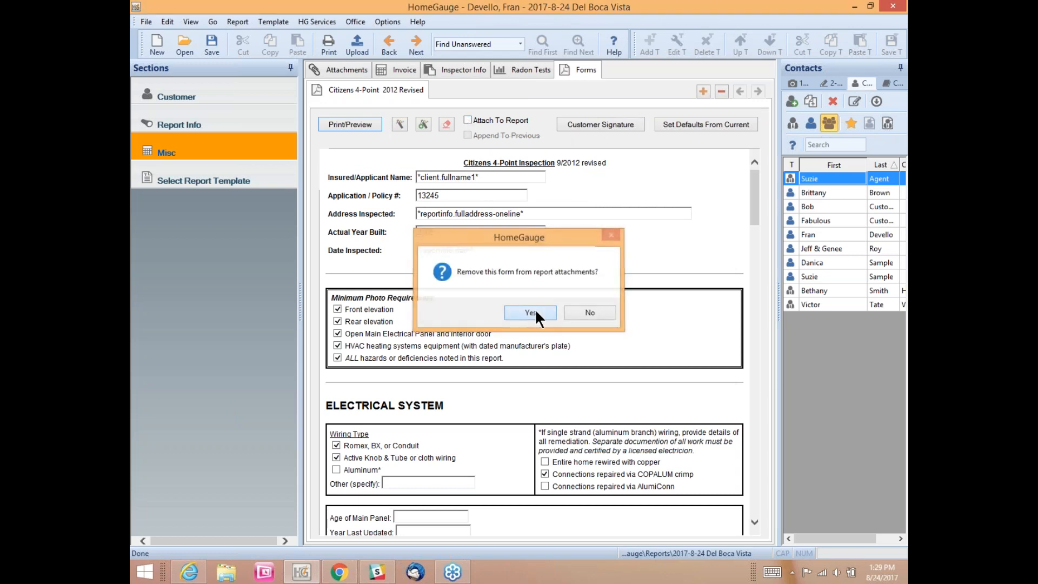
left_click(531, 312)
left_click(468, 120)
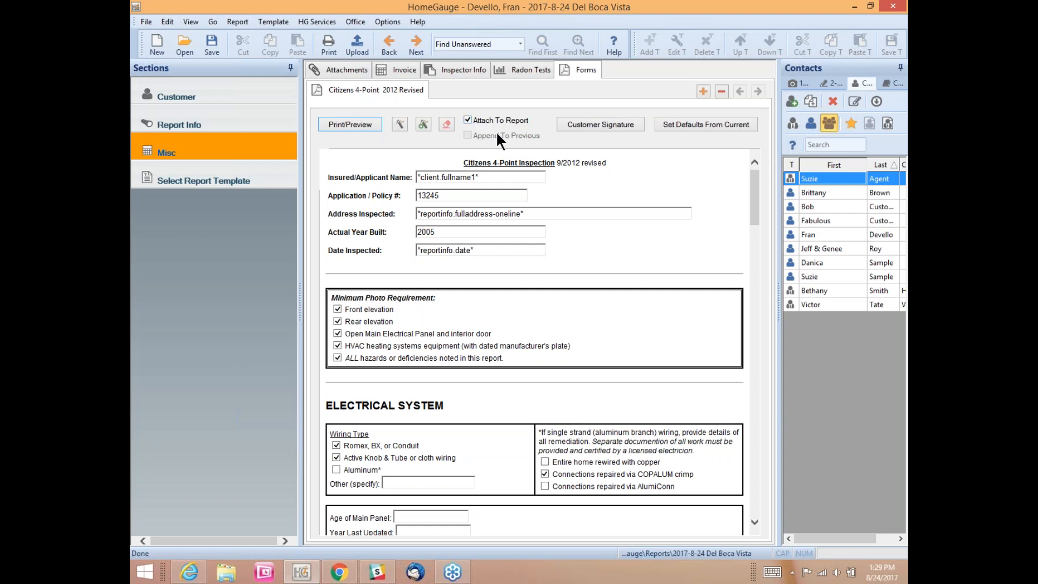
Step: Add a Picture Page form to the report with Append To Previous checked
left_click(703, 90)
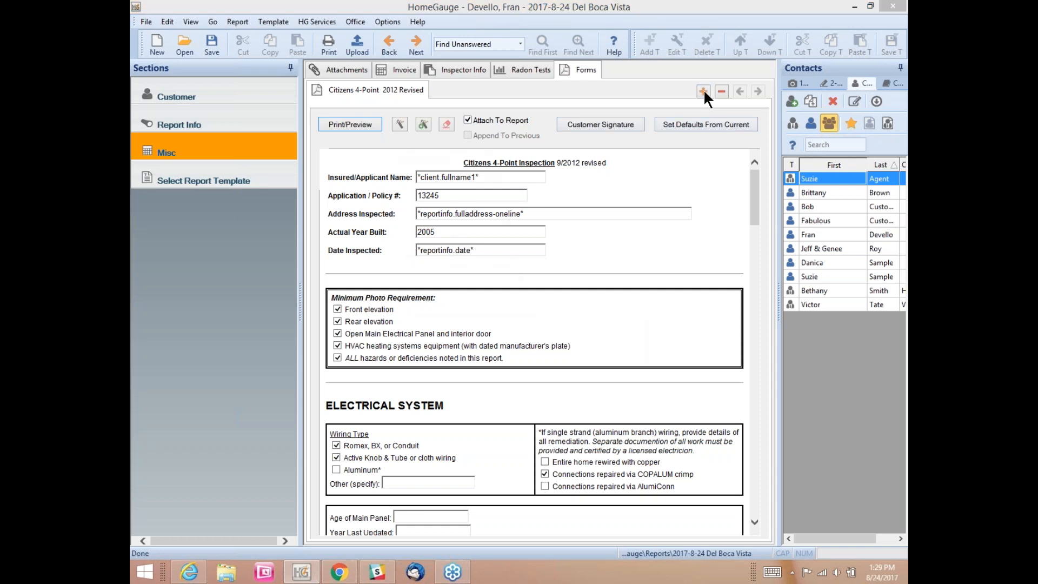
left_click(426, 295)
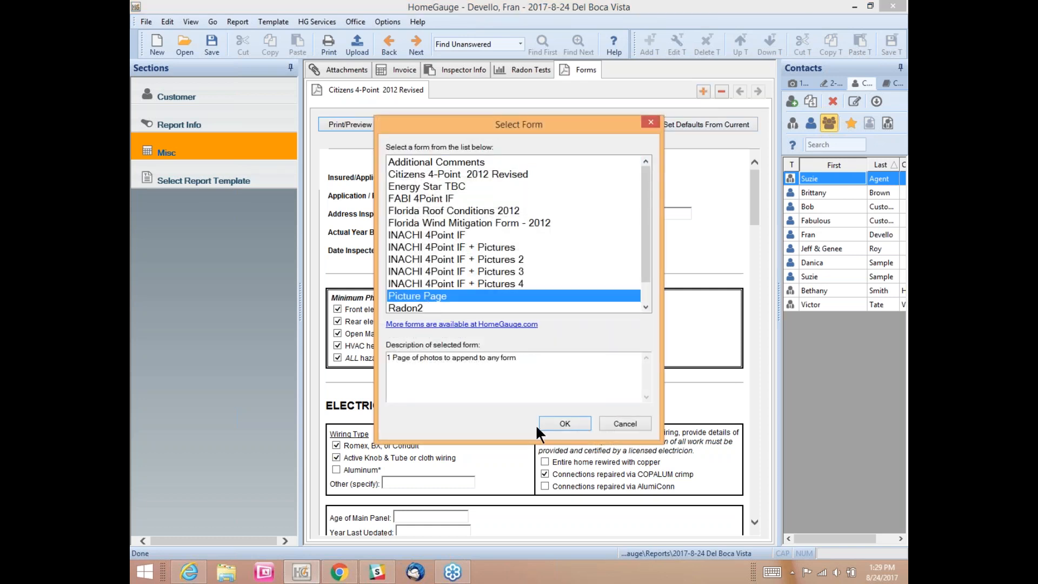
left_click(565, 424)
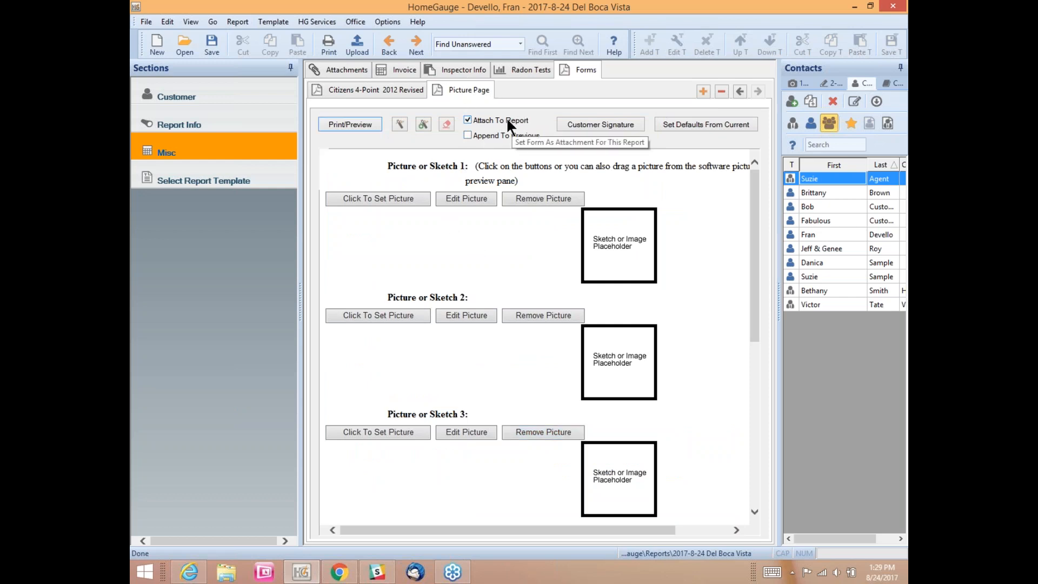
left_click(467, 135)
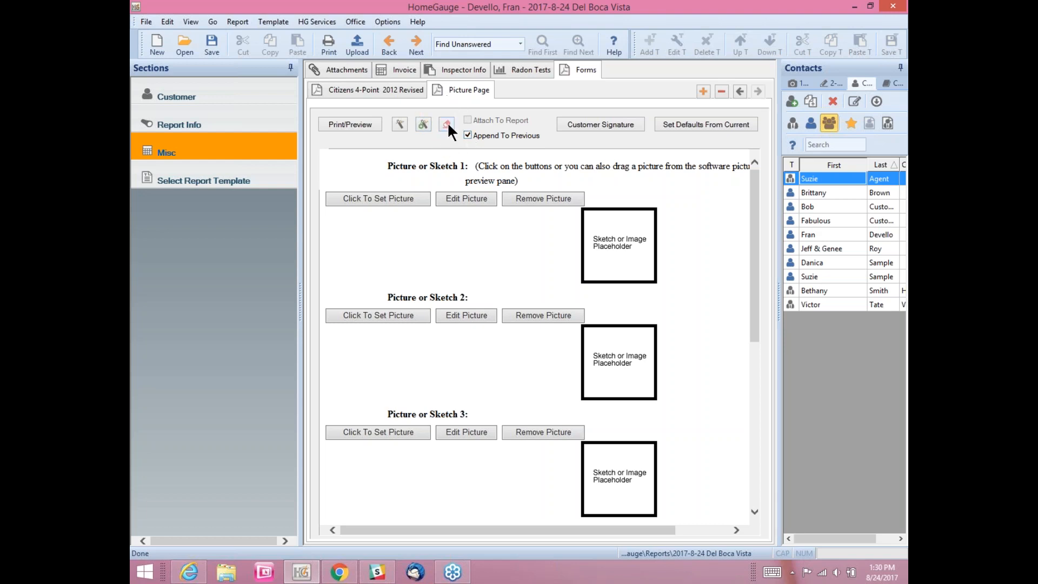
Step: Review the Citizens 4-Point form, then begin setting a picture for Picture or Sketch 1
left_click(402, 89)
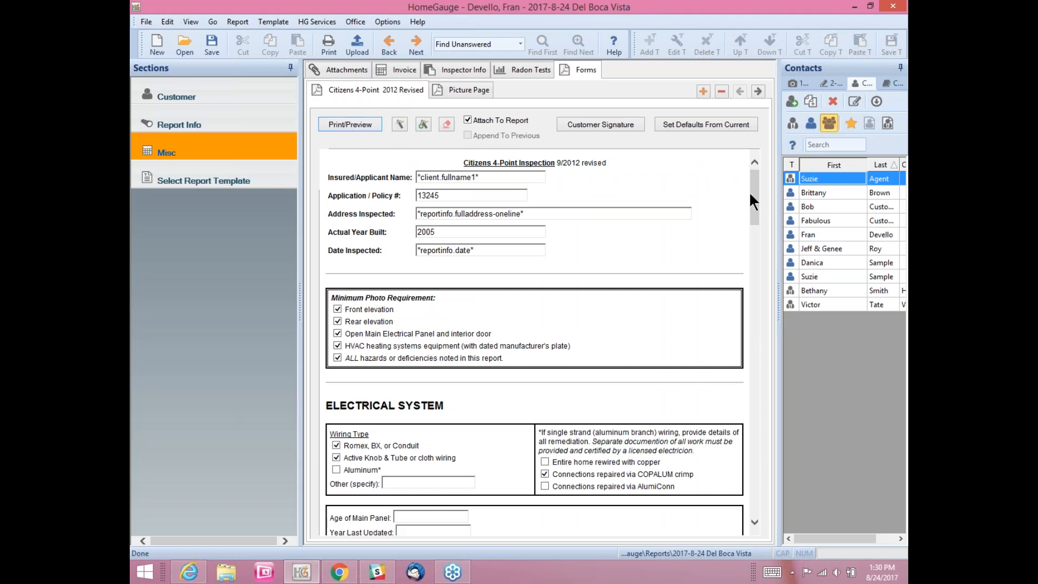
mouse_move(750, 194)
left_mouse_down()
mouse_move(748, 442)
mouse_move(733, 469)
mouse_move(761, 305)
mouse_move(756, 162)
left_mouse_up()
left_click(462, 89)
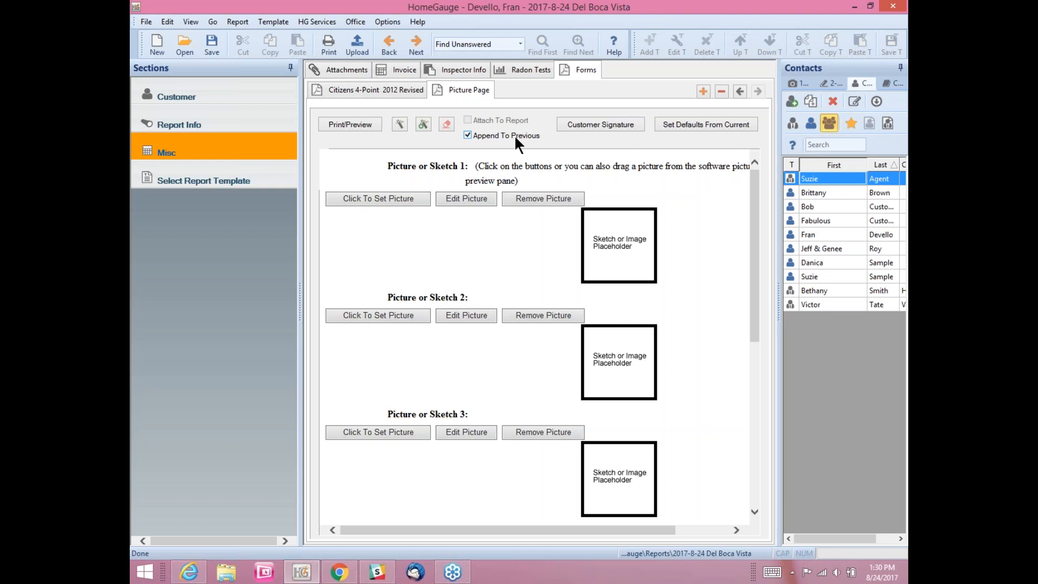
left_click(375, 199)
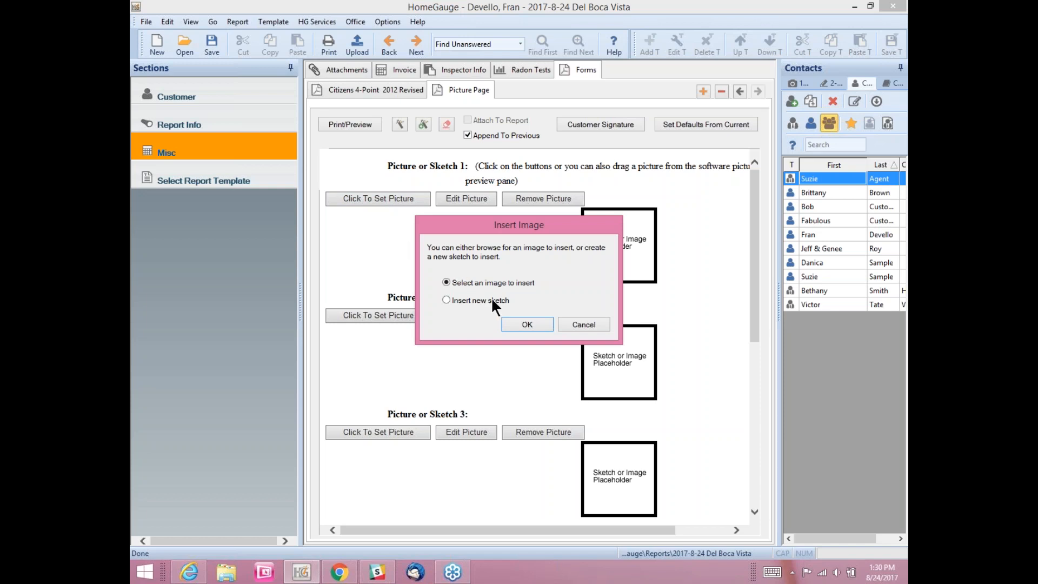
Step: Insert the front.jpg house photo into Picture or Sketch 1
left_click(527, 324)
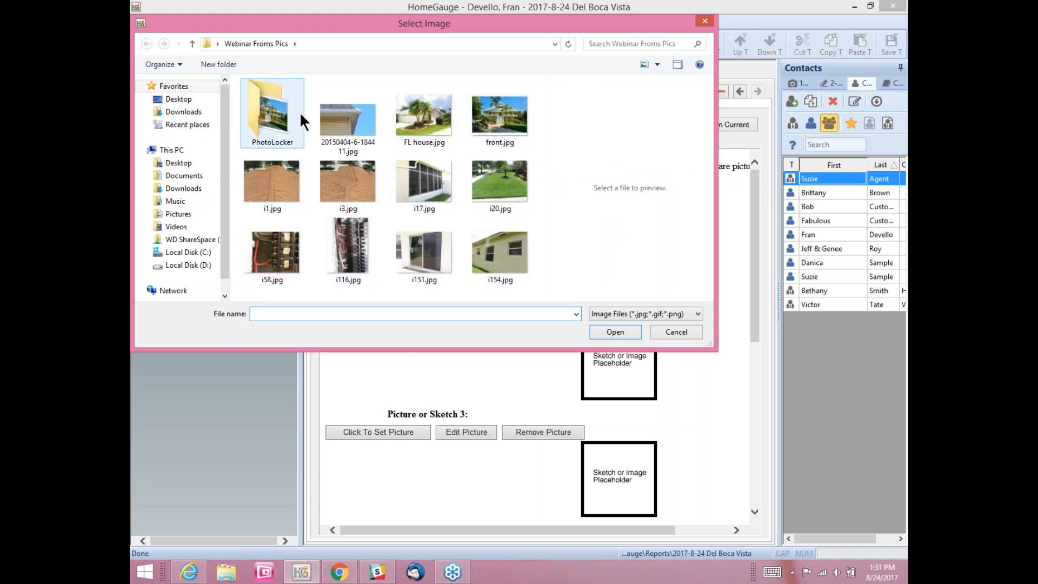
left_click(495, 115)
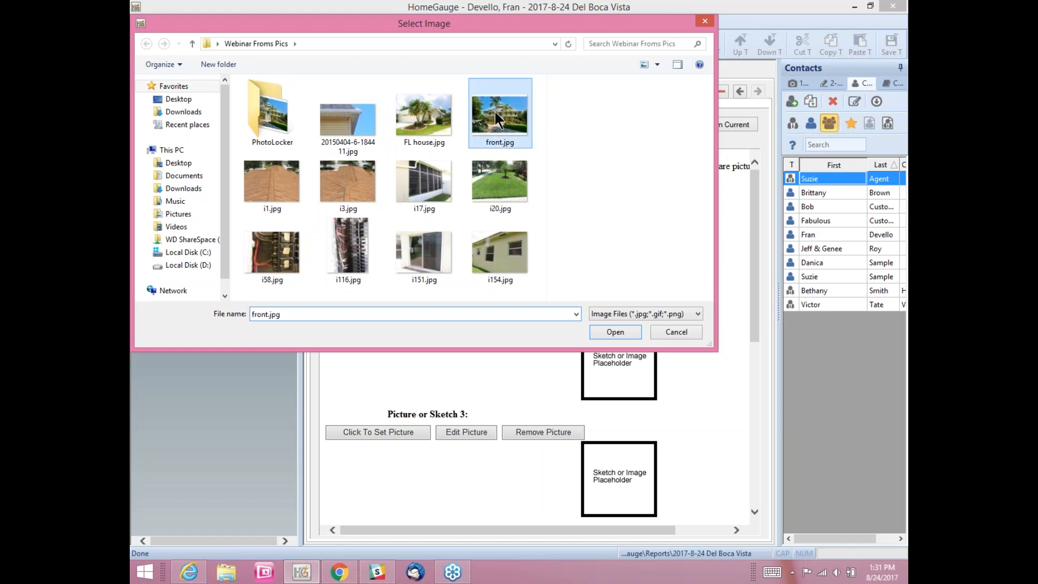
left_click(611, 332)
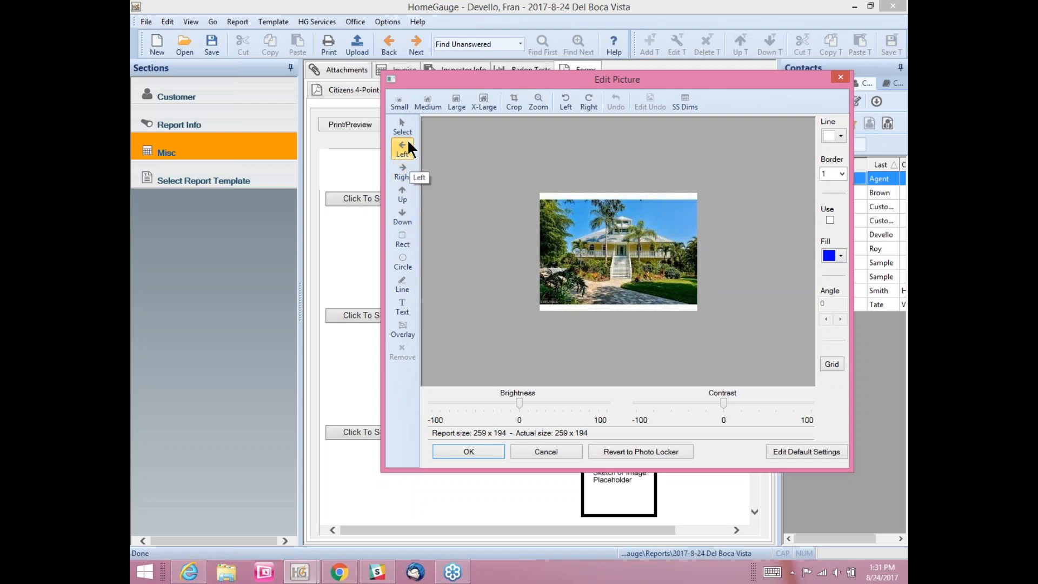
Step: Resize the front photo to Medium (320 x 240) and label it 'Front Elevation' in red text
left_click(403, 306)
left_click(401, 309)
left_click(428, 103)
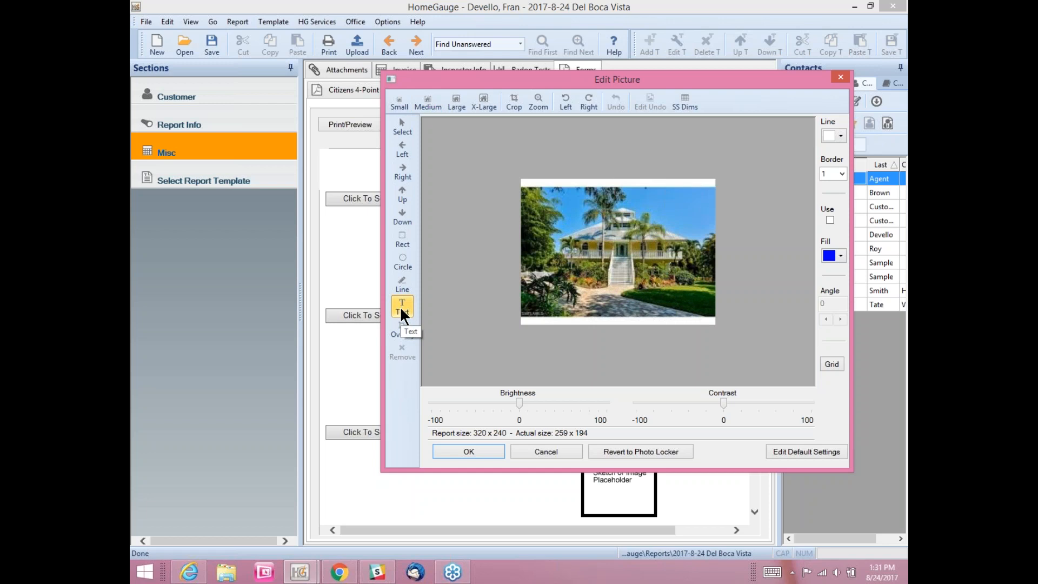
left_click(590, 290)
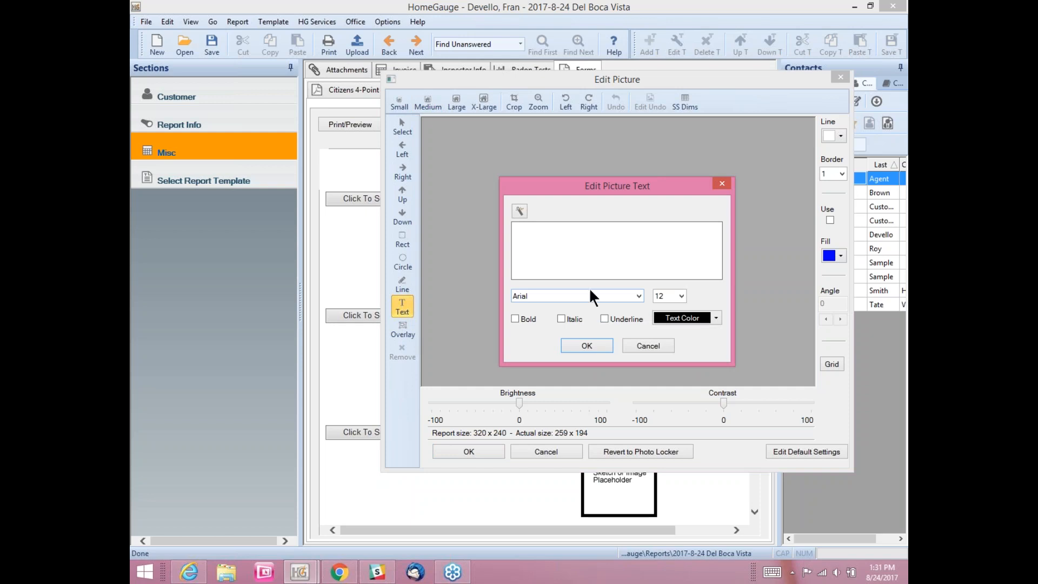
left_click(519, 211)
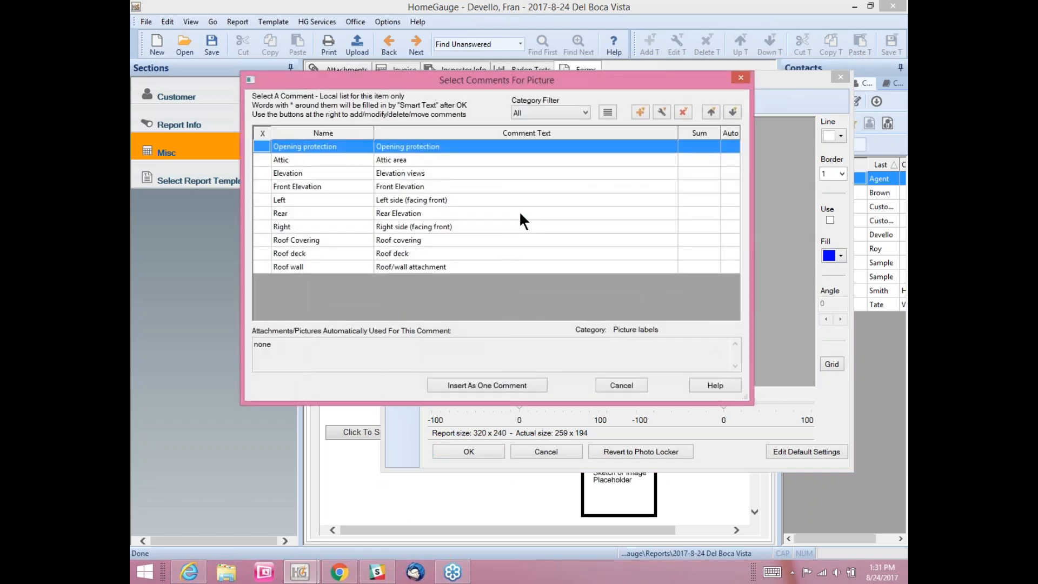
left_click(263, 186)
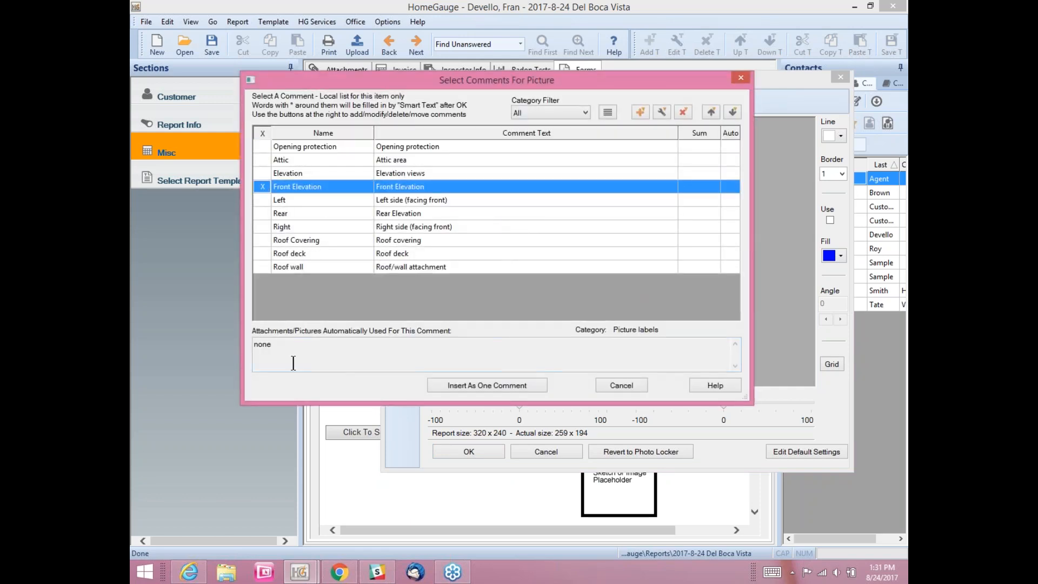
left_click(465, 384)
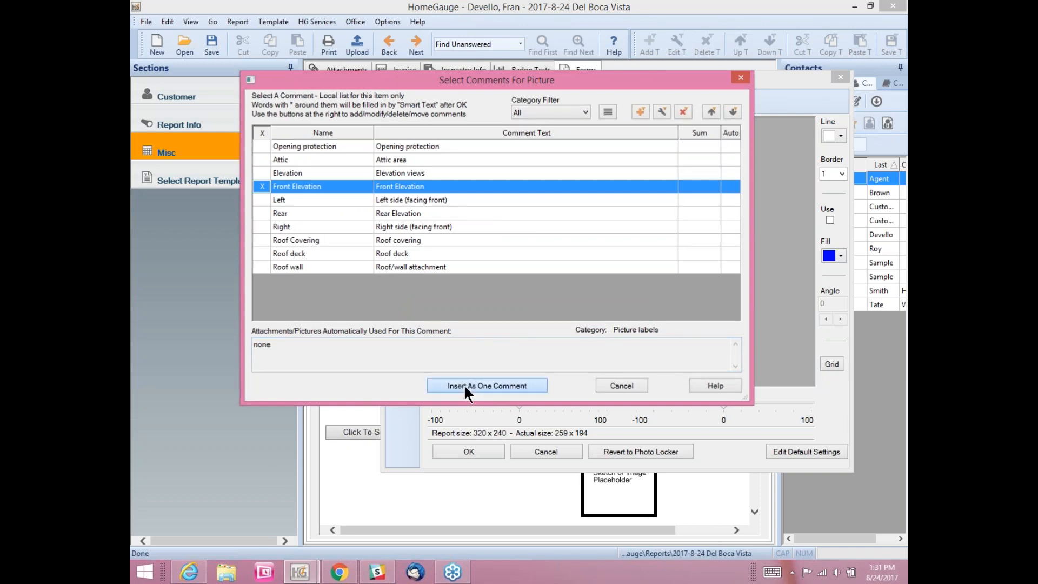
left_click(586, 342)
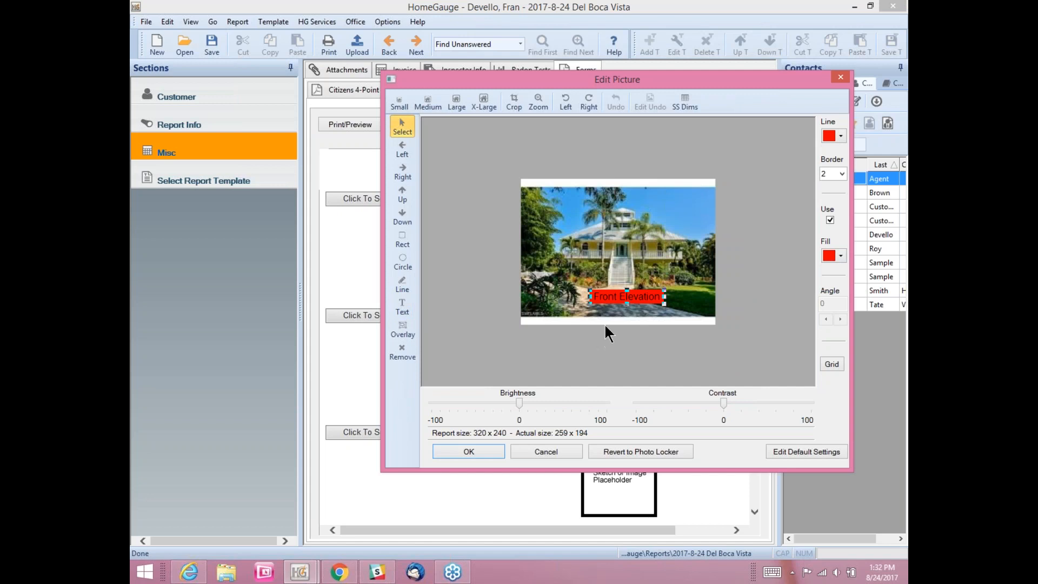
Step: Nudge the Front Elevation label slightly and give it a light cyan fill
mouse_move(614, 296)
left_mouse_down()
mouse_move(609, 309)
mouse_move(607, 297)
left_mouse_up()
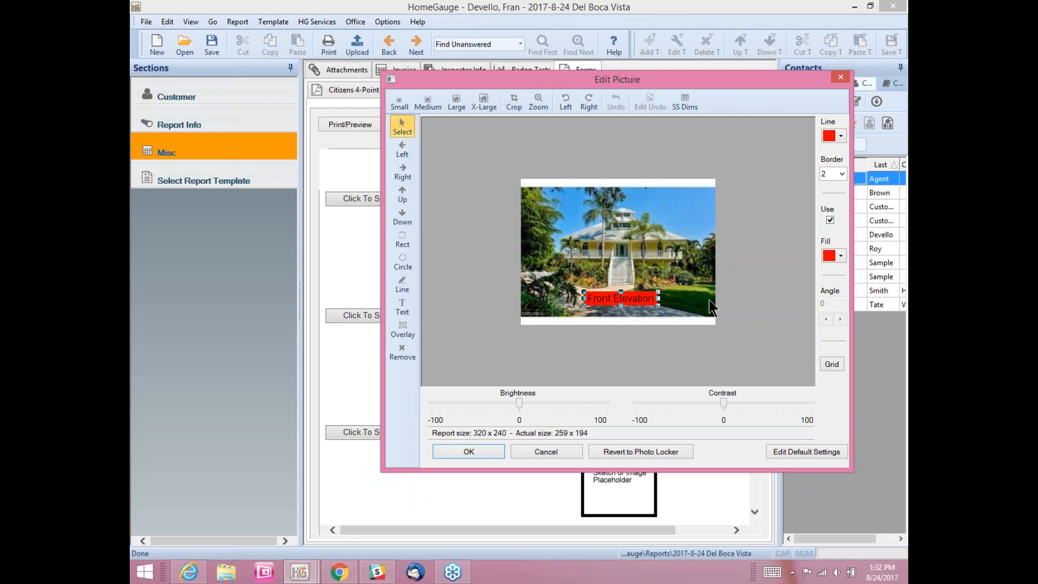
left_click(839, 256)
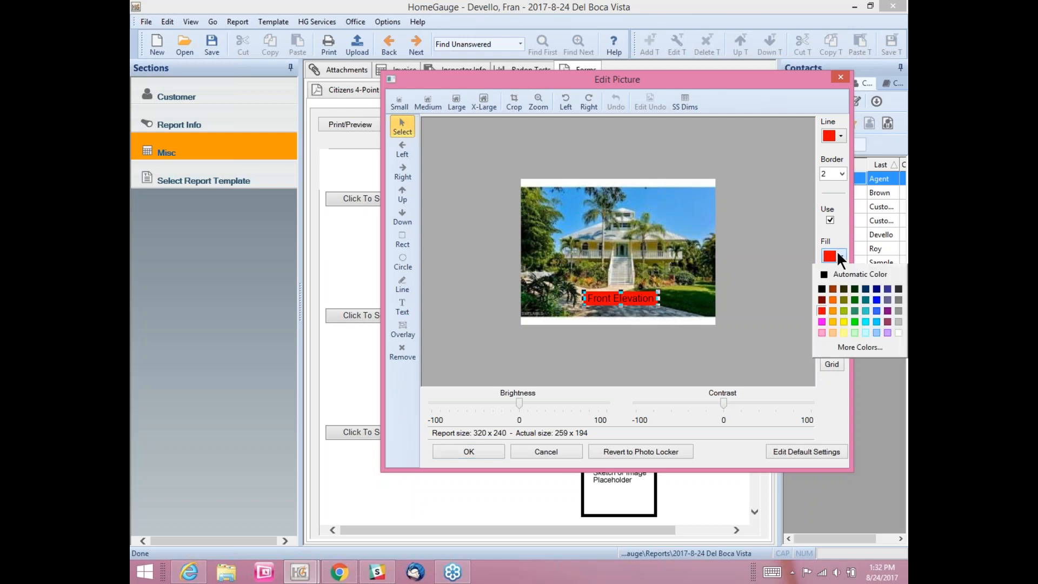
left_click(866, 331)
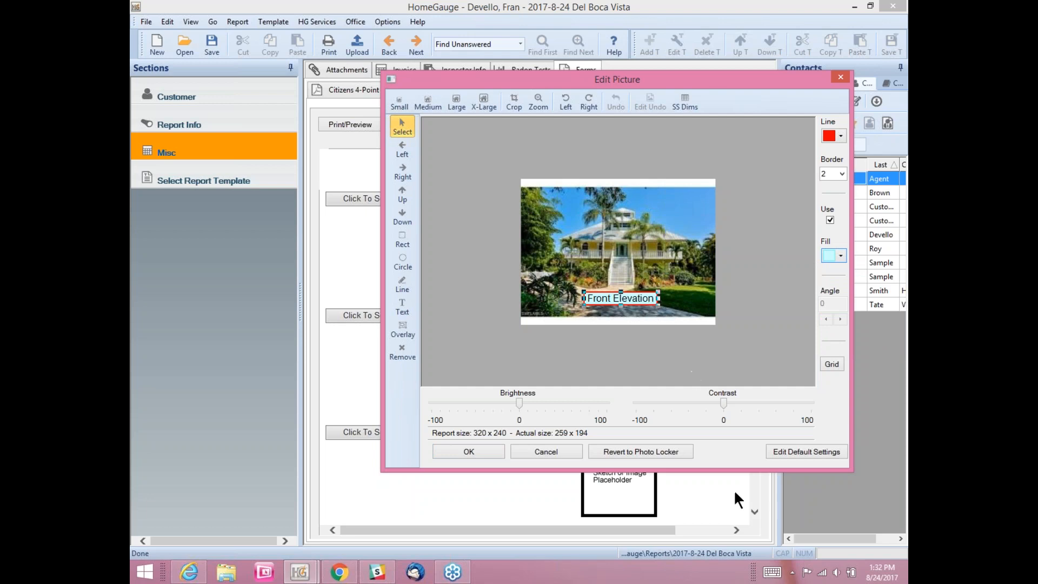
Step: Set the picture-edit default text fill to pale cyan (204; 255; 255) and save the defaults
left_click(787, 447)
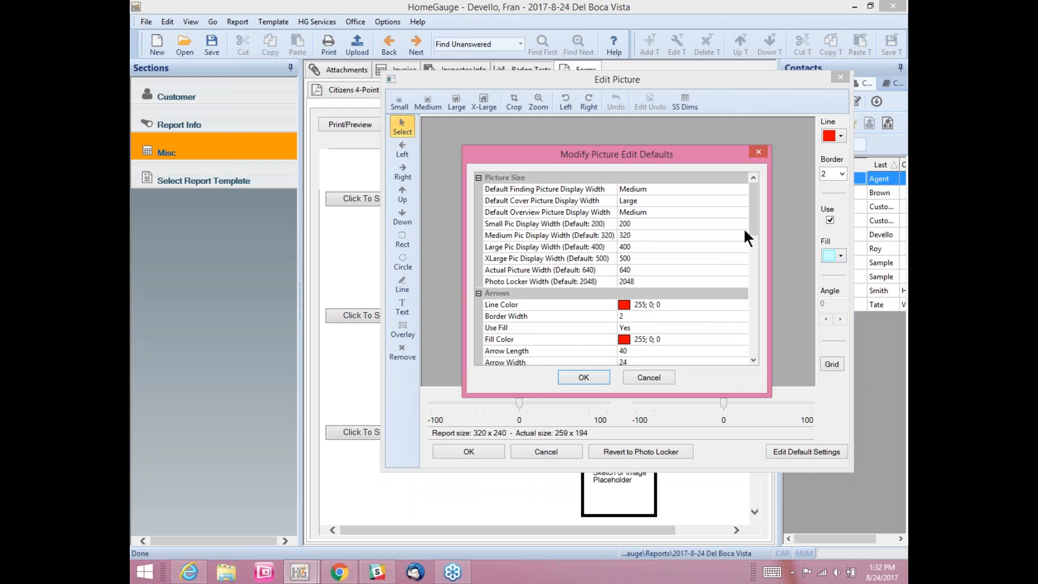
left_click_drag(750, 217, 745, 309)
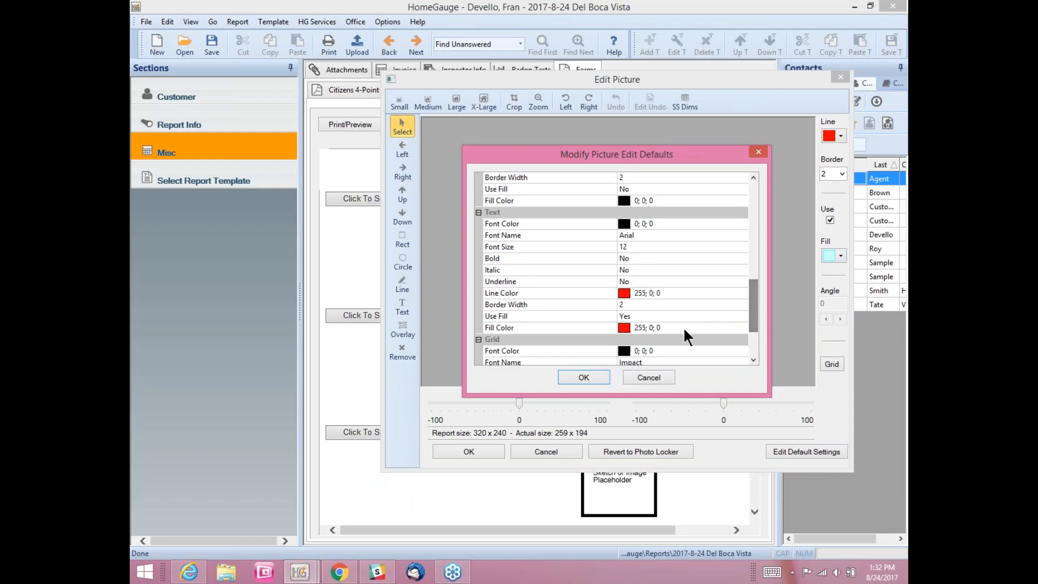
left_click(624, 325)
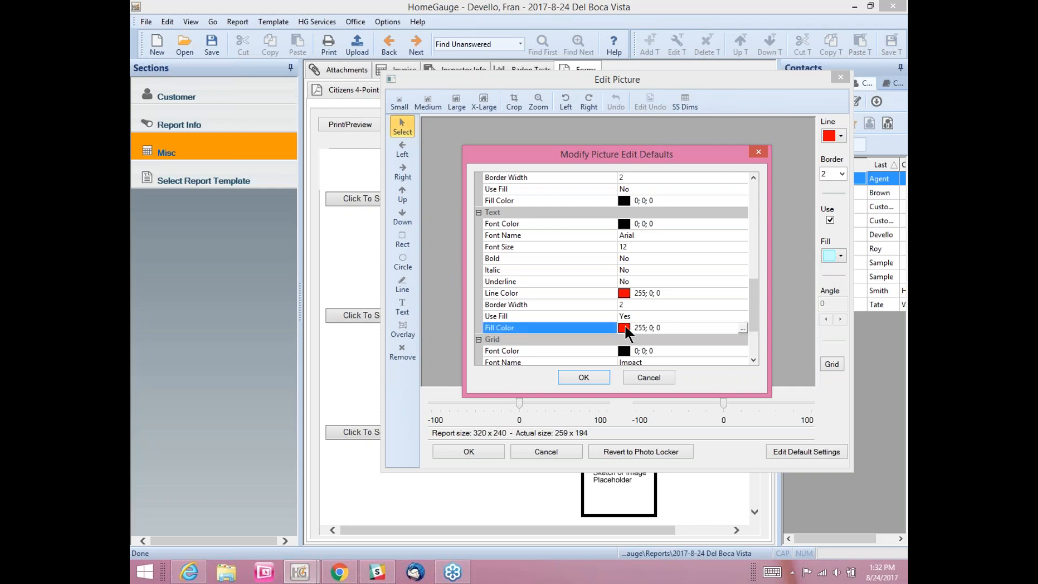
left_click(743, 328)
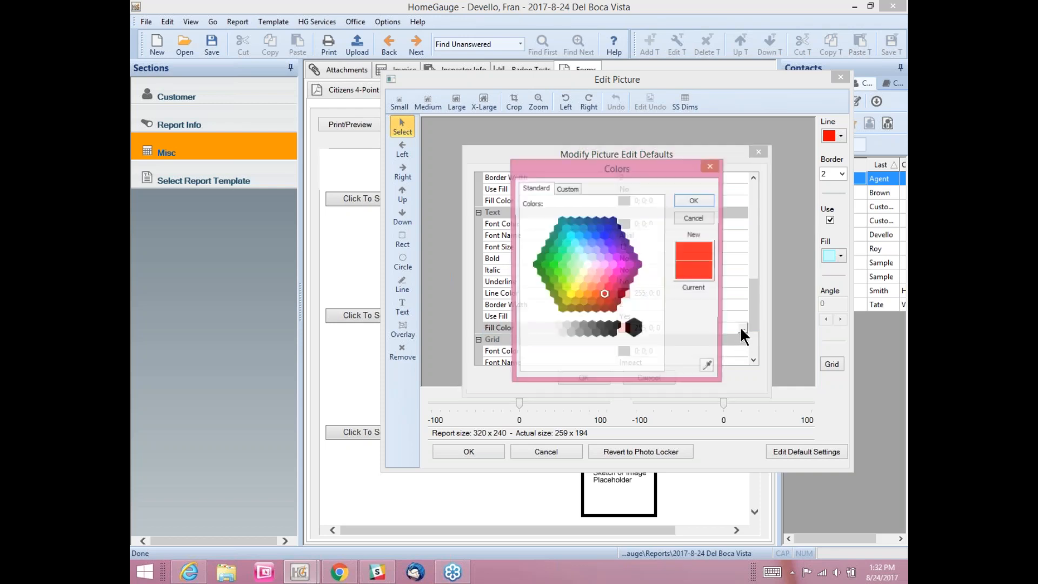
left_click(579, 250)
left_click(582, 258)
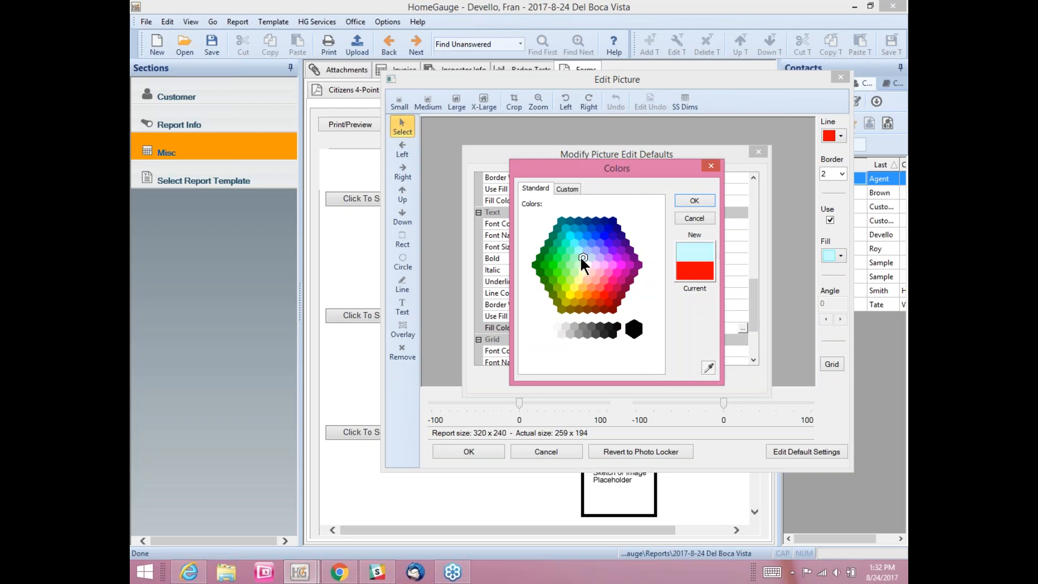
left_click(687, 201)
left_click(594, 375)
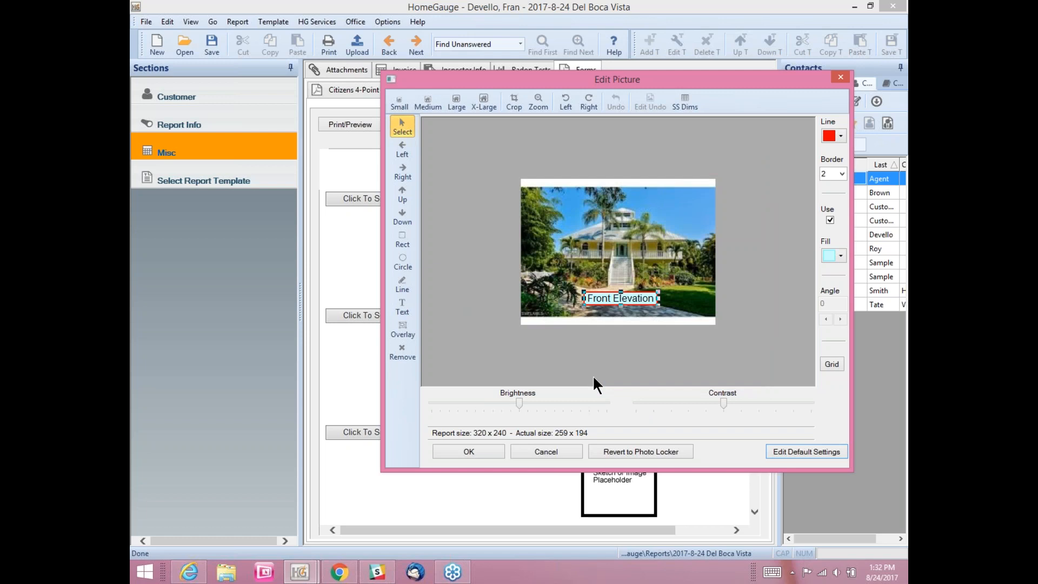
Step: Accept the Front Elevation photo and insert the i1.jpg roof photo into Picture or Sketch 2
left_click(464, 450)
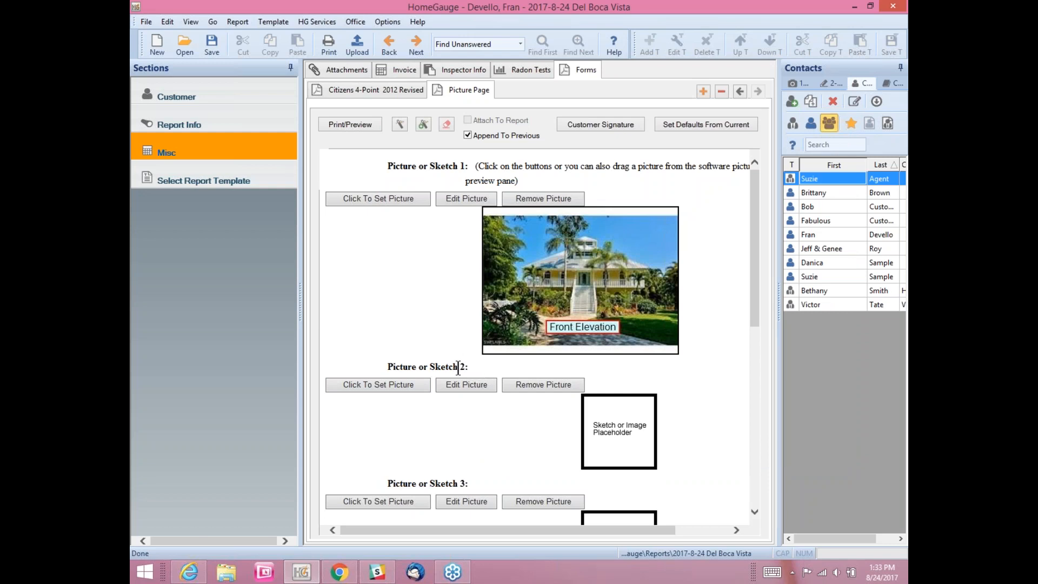
left_click(384, 388)
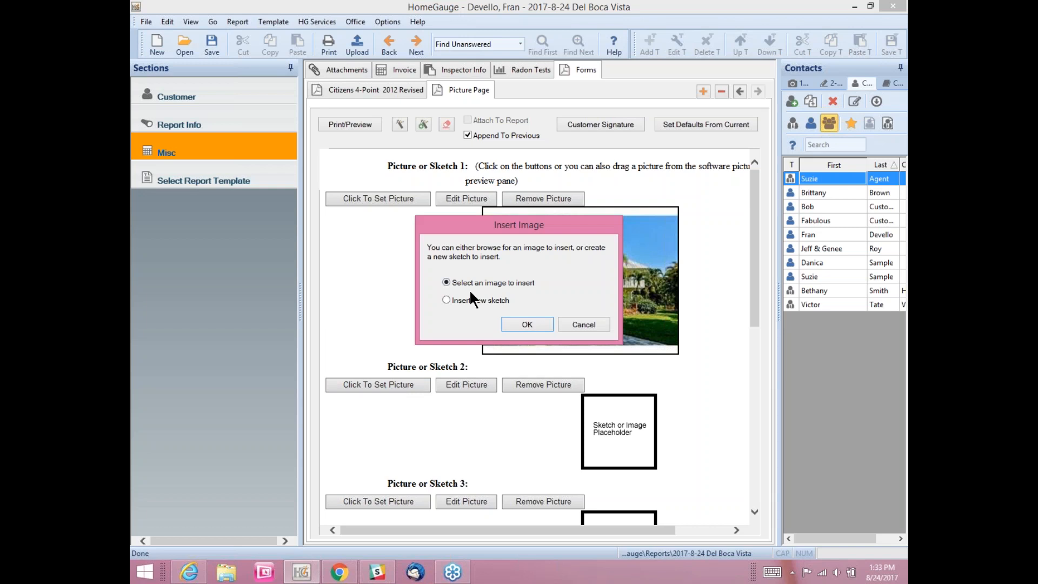
left_click(516, 322)
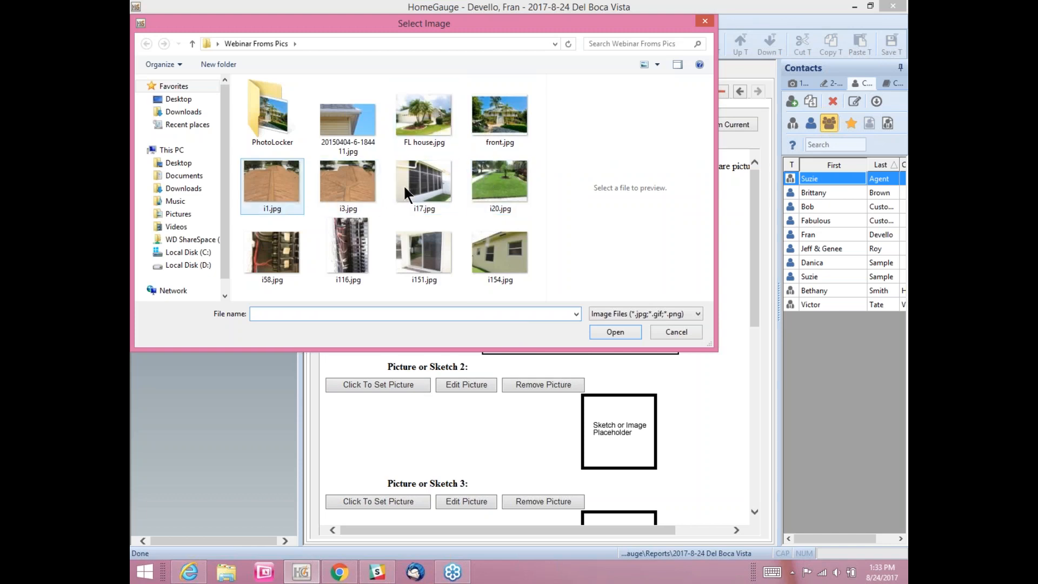
left_click(285, 196)
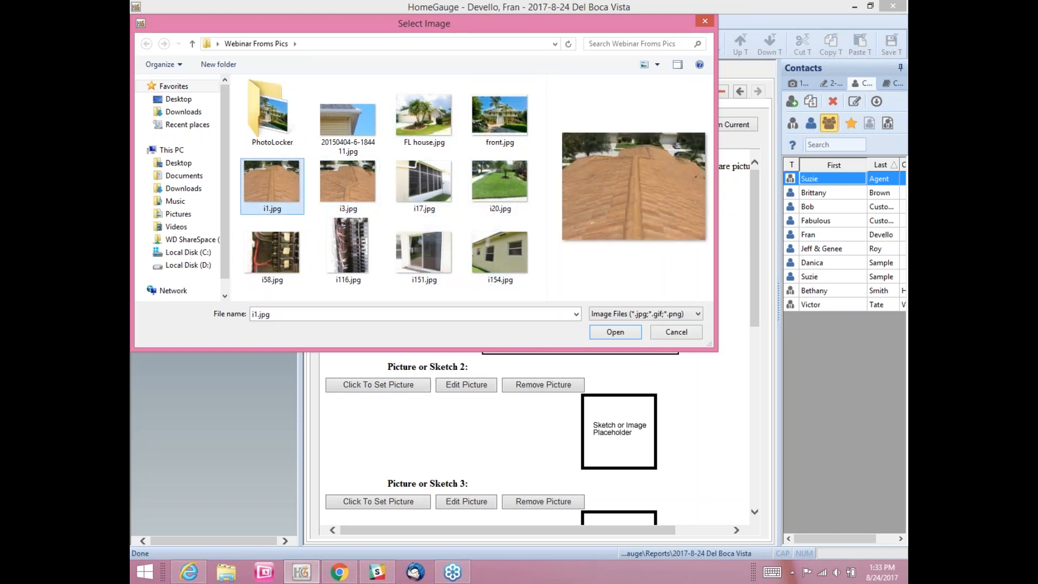
left_click(602, 329)
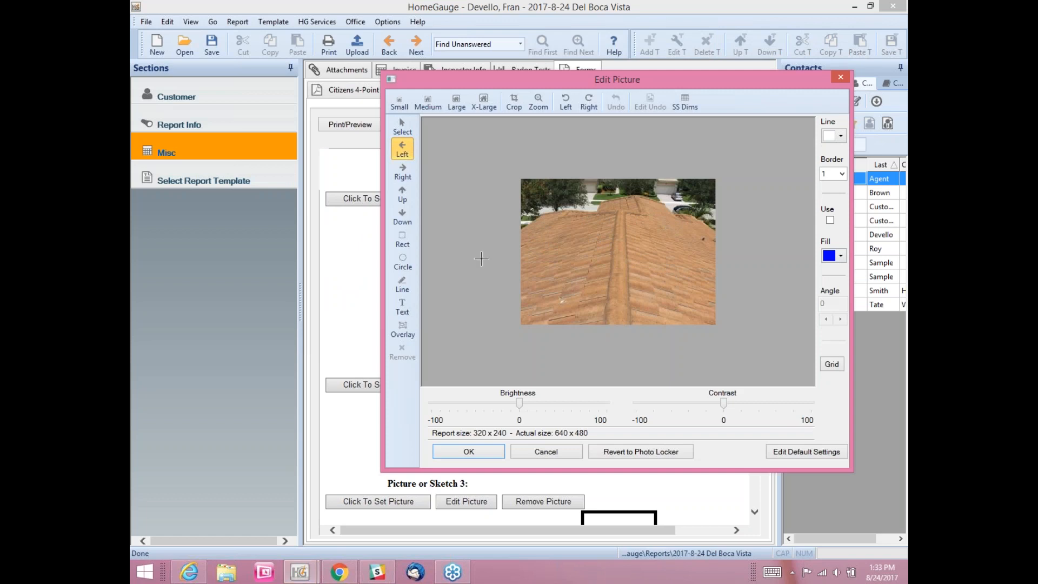
Step: Mark the roof photo with a right arrow, a left arrow and a red circle
left_click(403, 172)
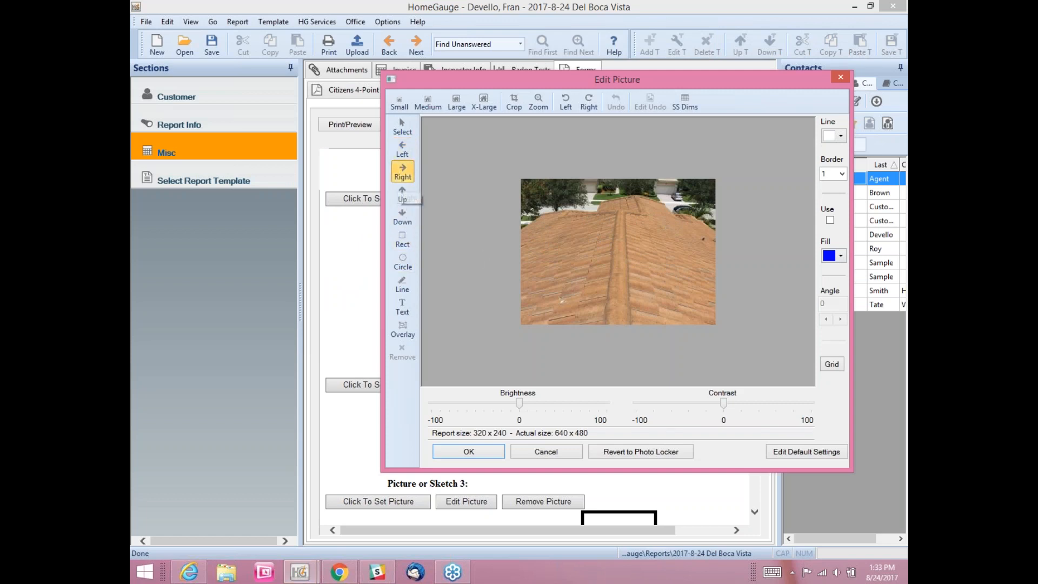
left_click(592, 219)
left_click(402, 149)
left_click(655, 298)
left_click(402, 264)
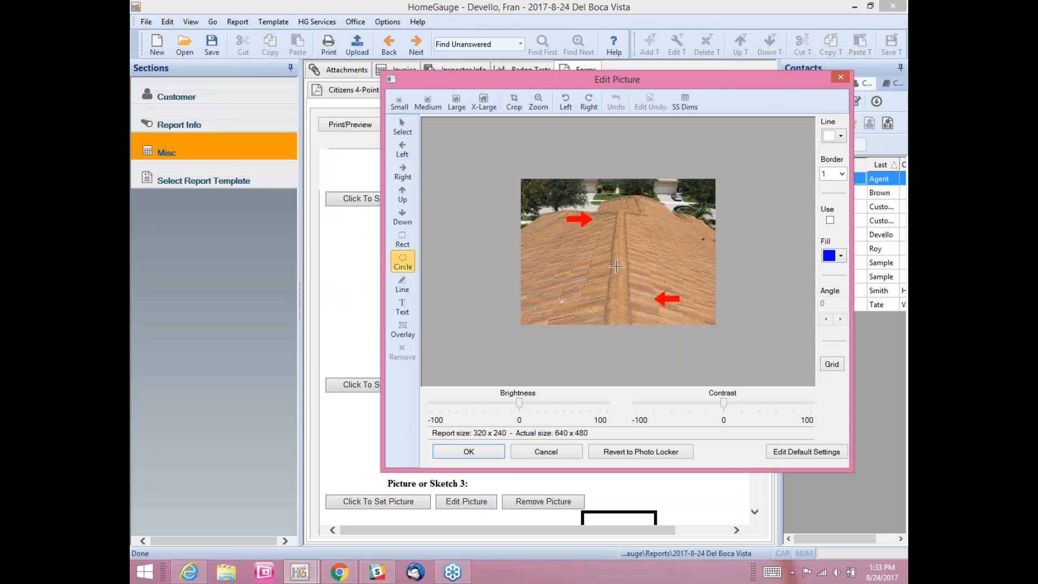
left_click_drag(664, 206, 693, 231)
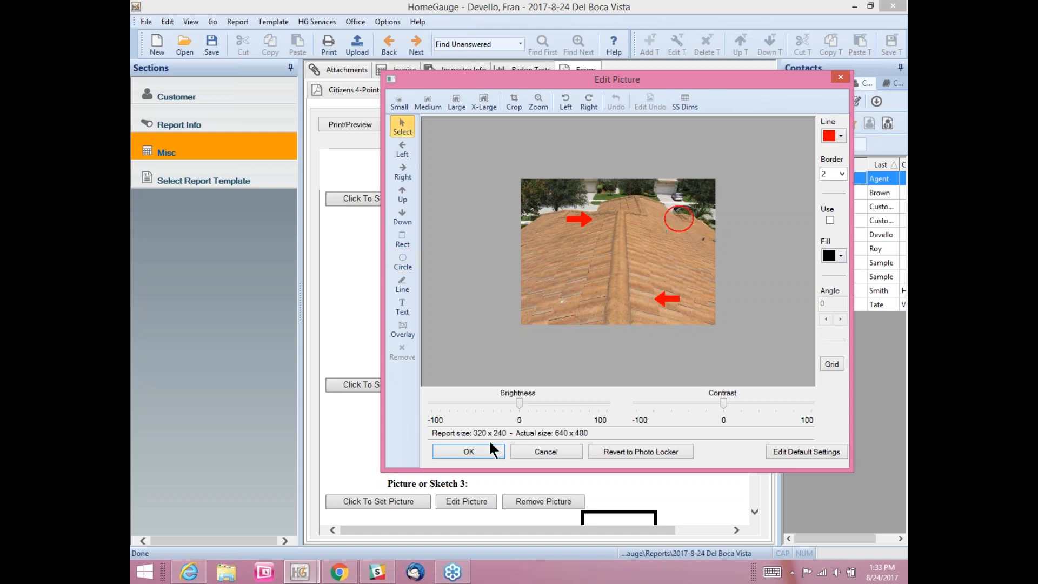
left_click(468, 451)
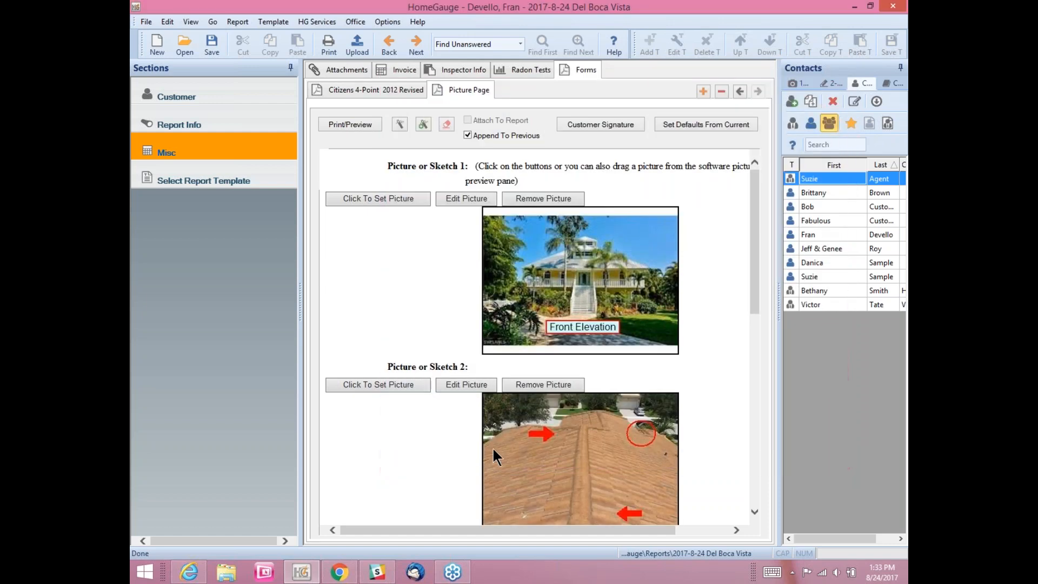
Step: Show the Pictures panel listing the 11 photos from the Desktop's Webinar Froms Pics folder
left_click_drag(751, 305, 764, 436)
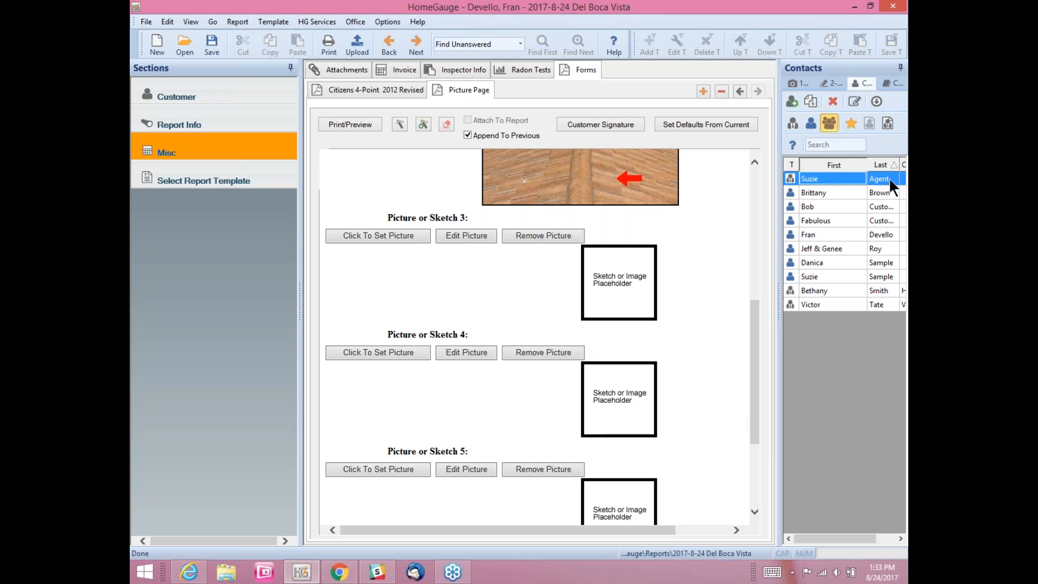
left_click(796, 84)
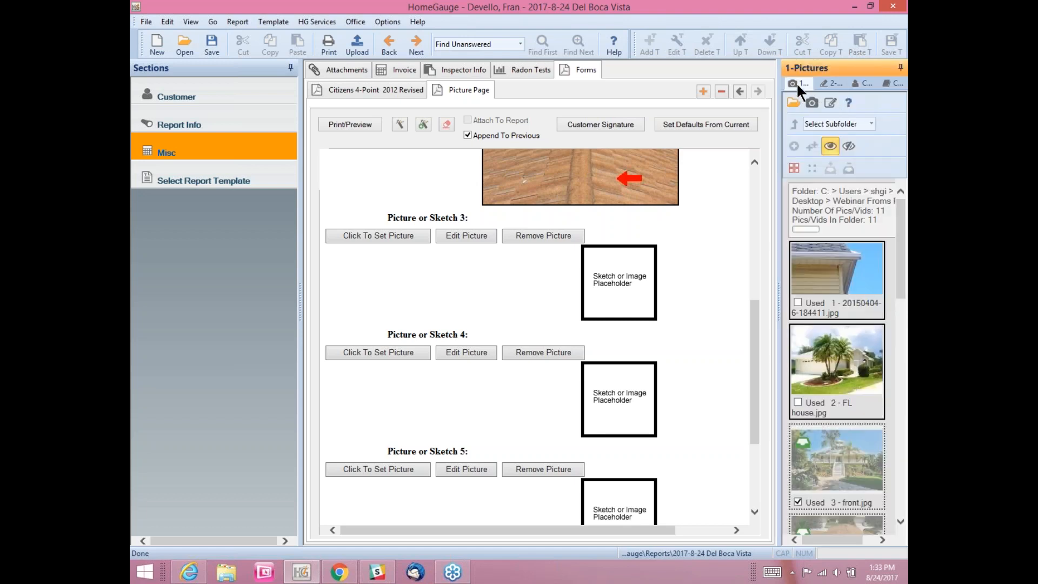
left_click(794, 102)
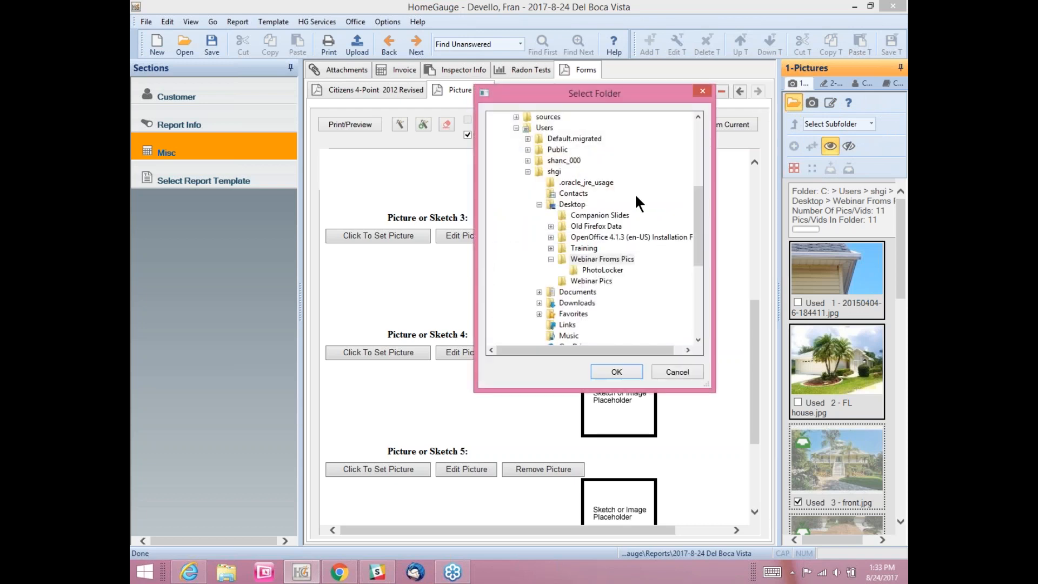
left_click(606, 270)
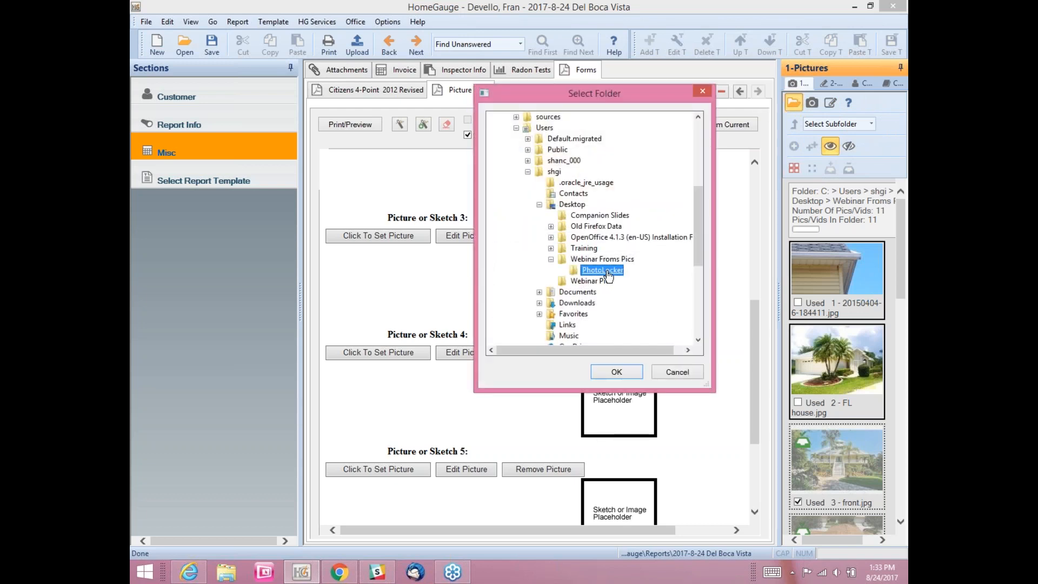
left_click(593, 261)
left_click(611, 271)
left_click(597, 261)
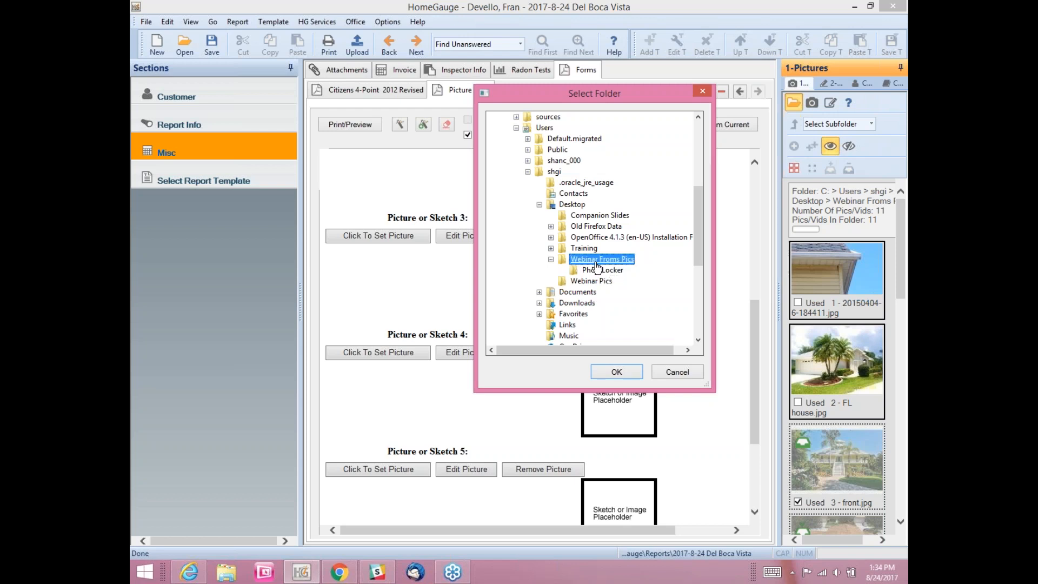
left_click(621, 371)
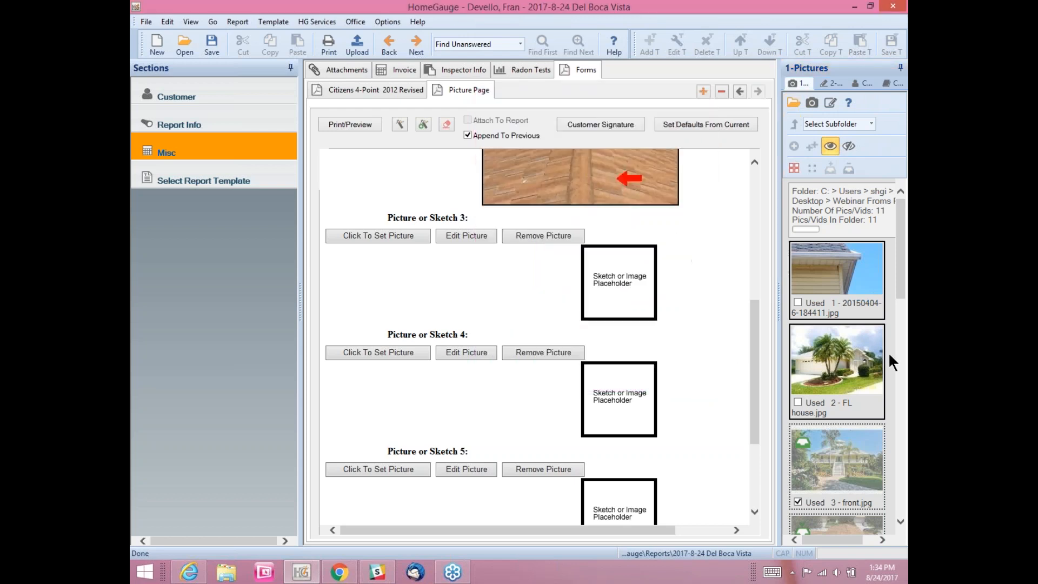
Step: Drag the 5 - i116.jpg electrical panel photo into the Picture or Sketch 3 slot
left_click_drag(898, 238, 898, 355)
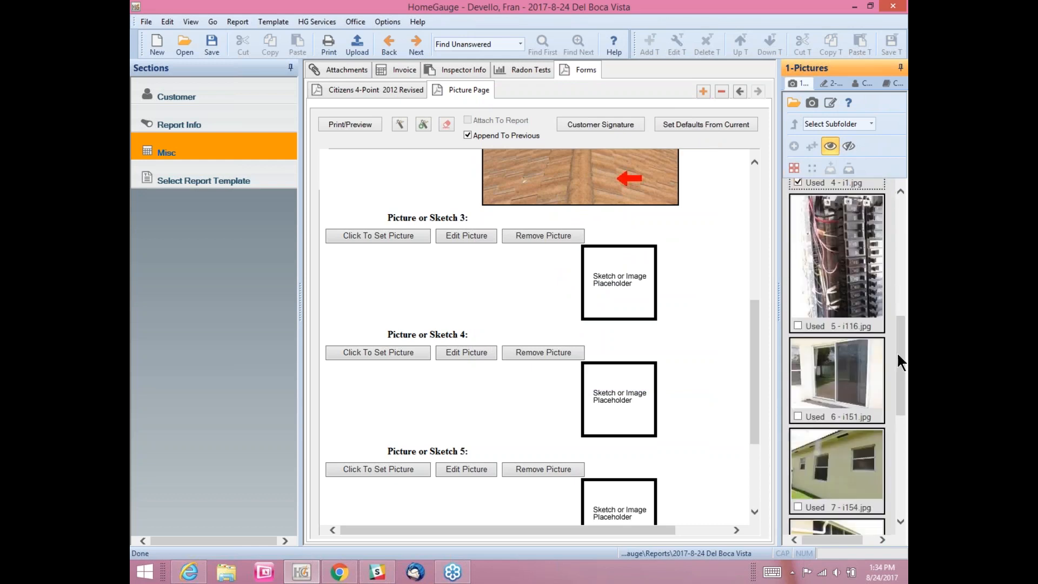
mouse_move(838, 275)
left_mouse_down()
mouse_move(728, 295)
mouse_move(625, 280)
mouse_move(609, 289)
mouse_move(609, 266)
mouse_move(602, 280)
mouse_move(611, 278)
left_mouse_up()
mouse_move(613, 283)
left_mouse_down()
mouse_move(623, 280)
mouse_move(581, 297)
mouse_move(556, 281)
mouse_move(549, 248)
mouse_move(601, 267)
left_mouse_up()
left_click_drag(604, 272, 603, 272)
left_click_drag(602, 267, 628, 240)
mouse_move(615, 277)
left_mouse_down()
mouse_move(640, 280)
mouse_move(622, 286)
left_mouse_up()
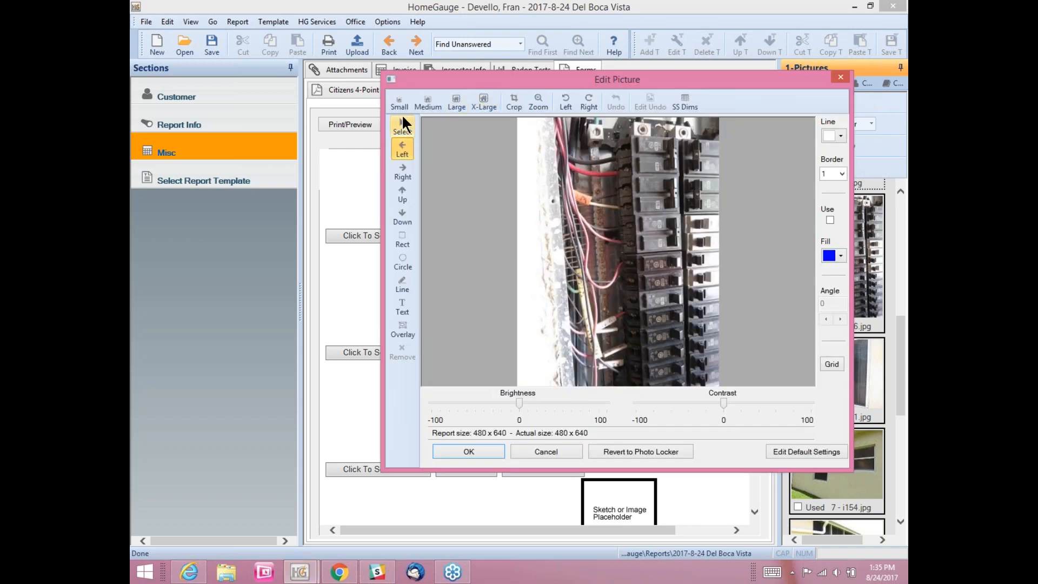
Step: Resize the electrical panel photo to Small (200 x 267) and circle the breakers in red
left_click(422, 104)
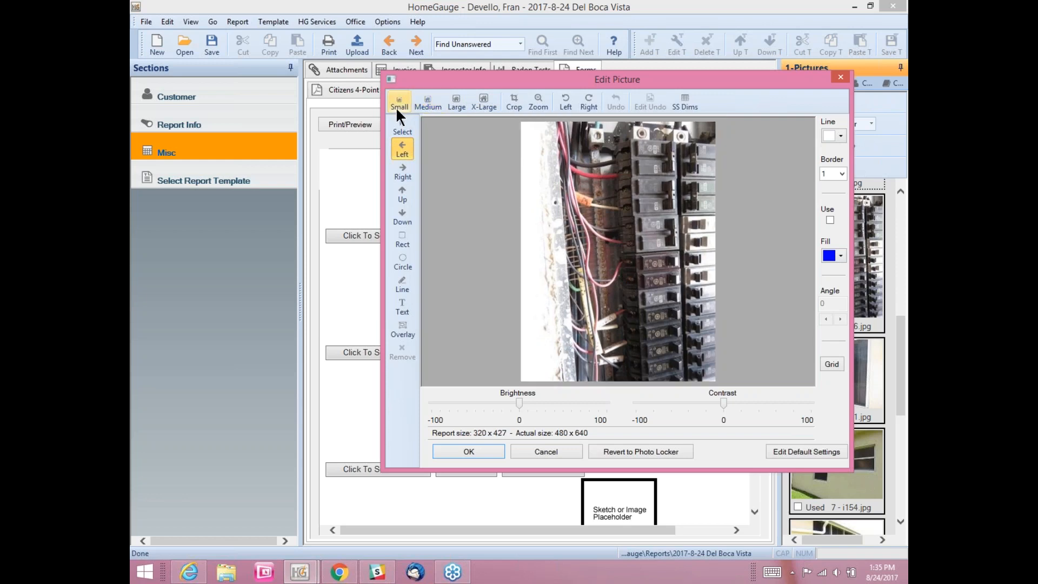
left_click(398, 107)
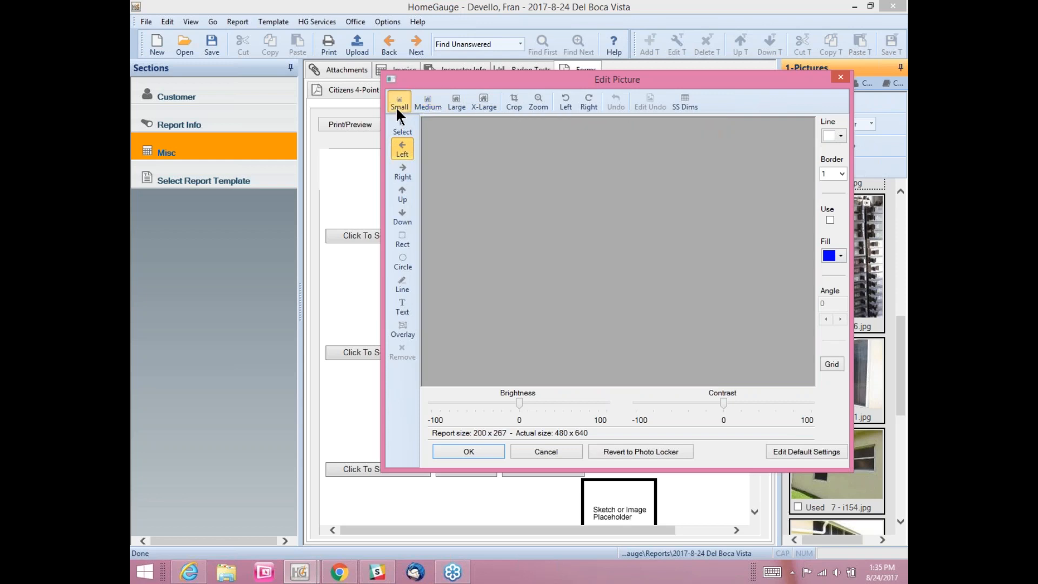
left_click(405, 259)
left_click_drag(603, 212, 656, 268)
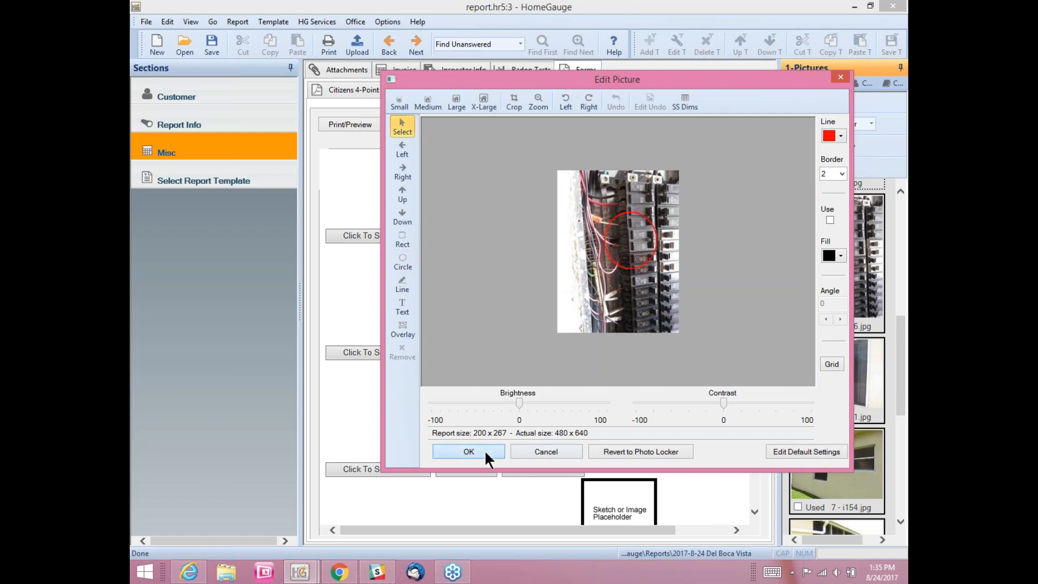
left_click(469, 451)
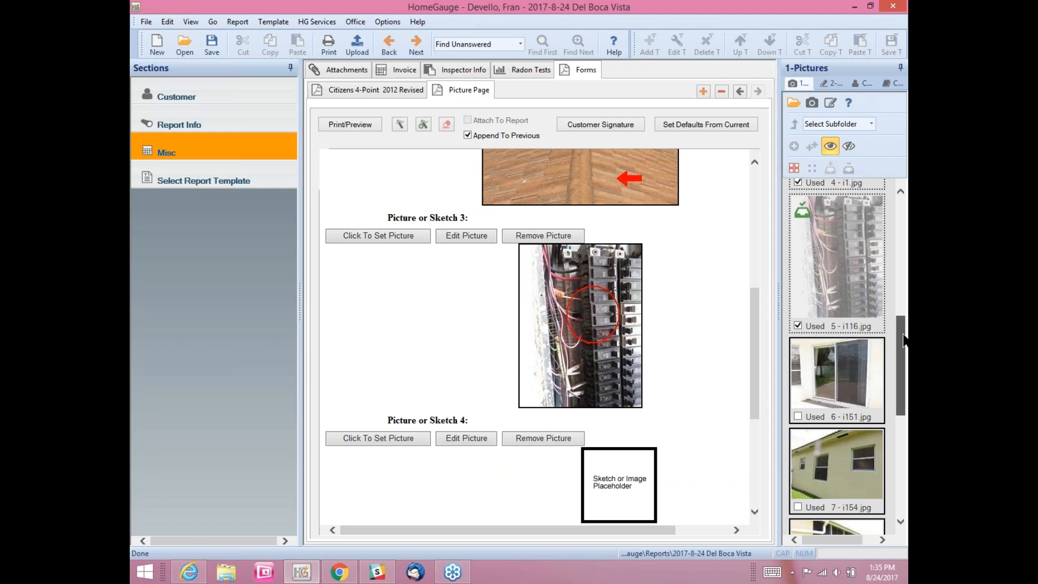
Step: Drop the i58 breaker photo onto the Picture Page and accept it without changes
left_click_drag(904, 339, 901, 454)
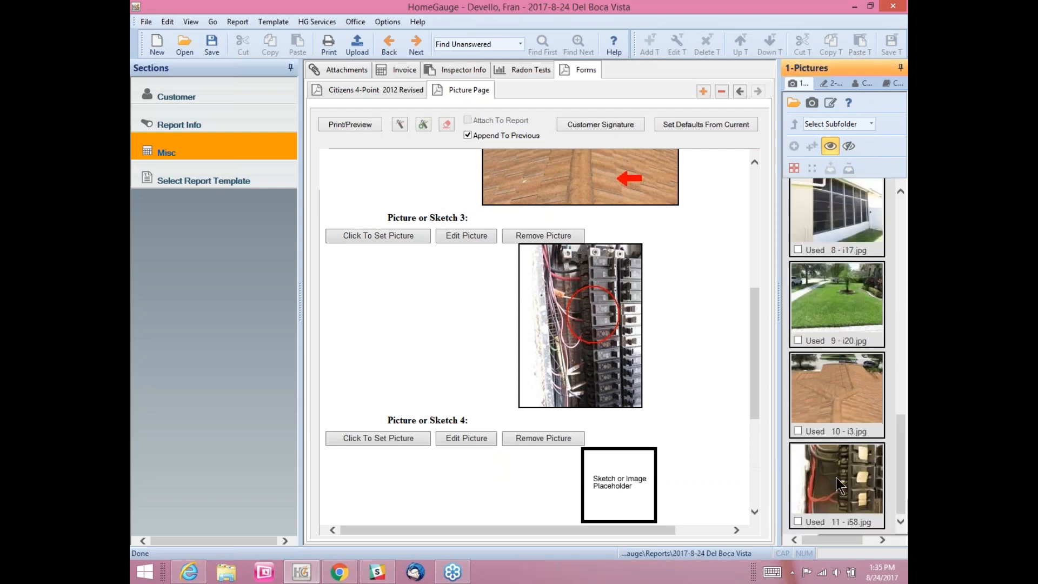
mouse_move(835, 477)
left_mouse_down()
mouse_move(673, 501)
mouse_move(625, 496)
left_mouse_up()
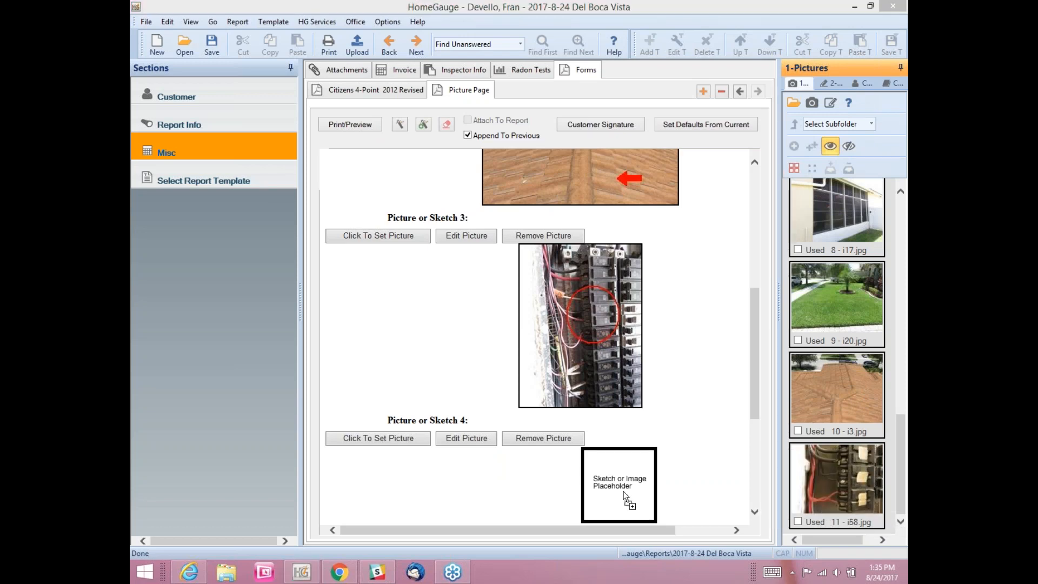
left_click_drag(626, 497, 625, 497)
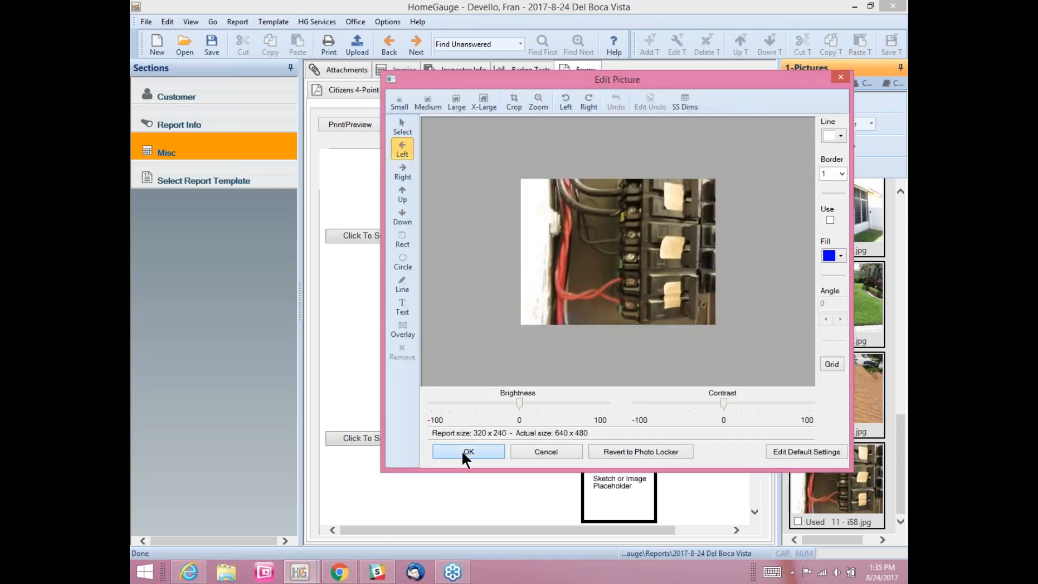
left_click(468, 451)
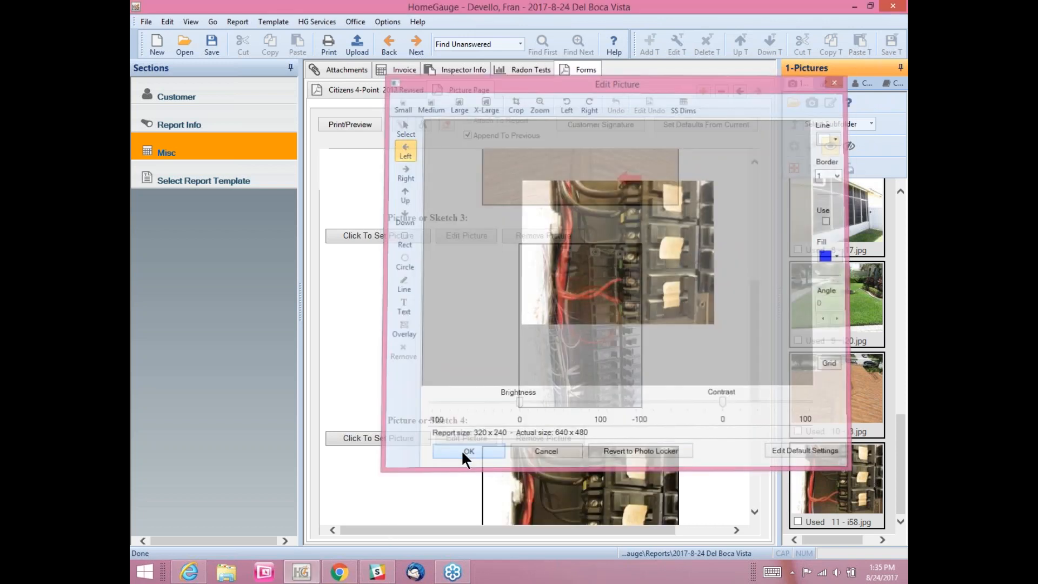
Step: Place the i3.jpg roof tile photo in Picture or Sketch 5
mouse_move(757, 304)
left_mouse_down()
mouse_move(753, 332)
mouse_move(757, 183)
mouse_move(733, 397)
left_mouse_up()
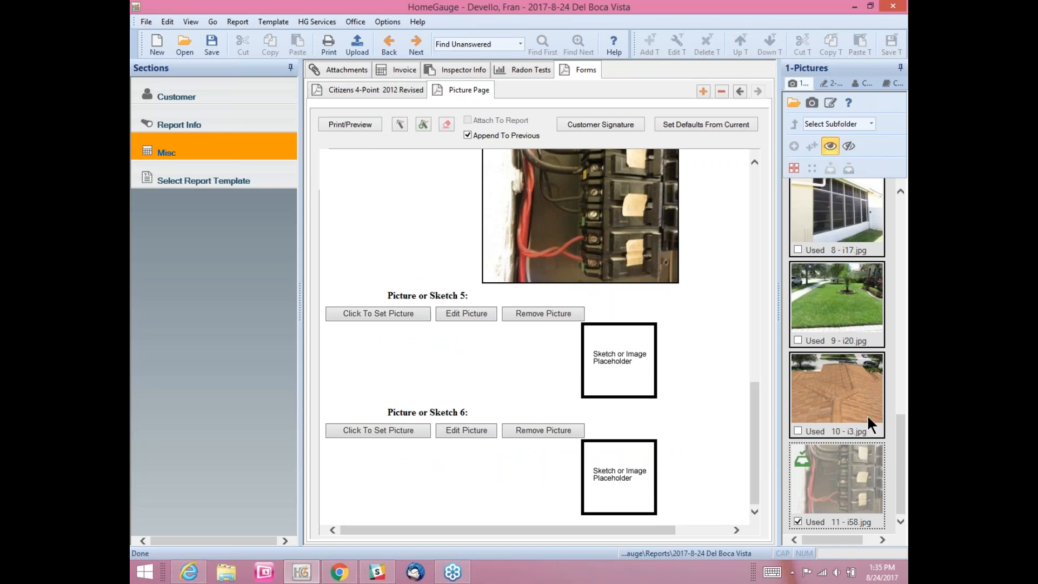
mouse_move(853, 418)
left_mouse_down()
mouse_move(693, 412)
mouse_move(631, 369)
left_mouse_up()
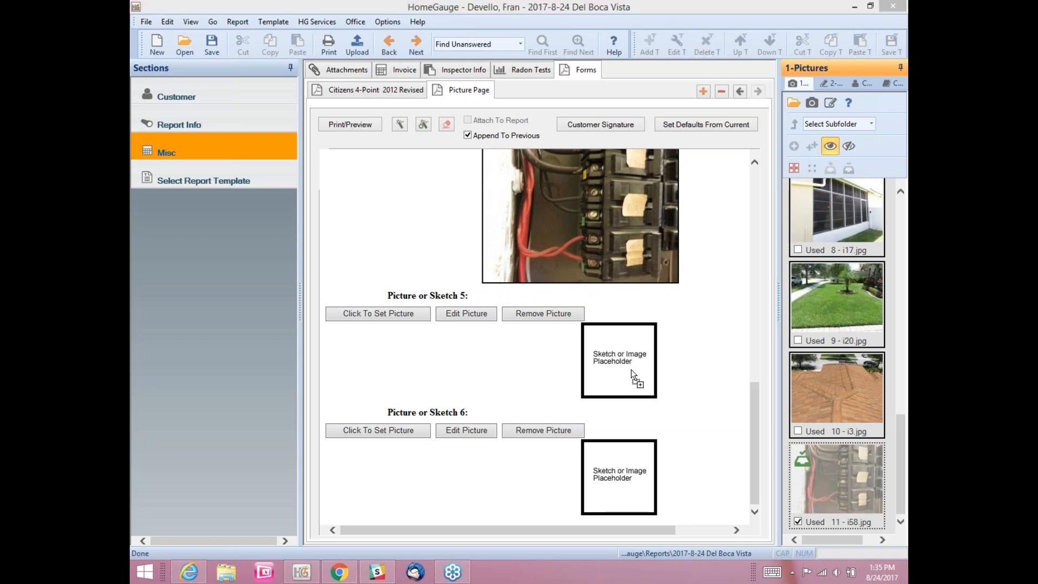
left_click_drag(631, 369, 631, 368)
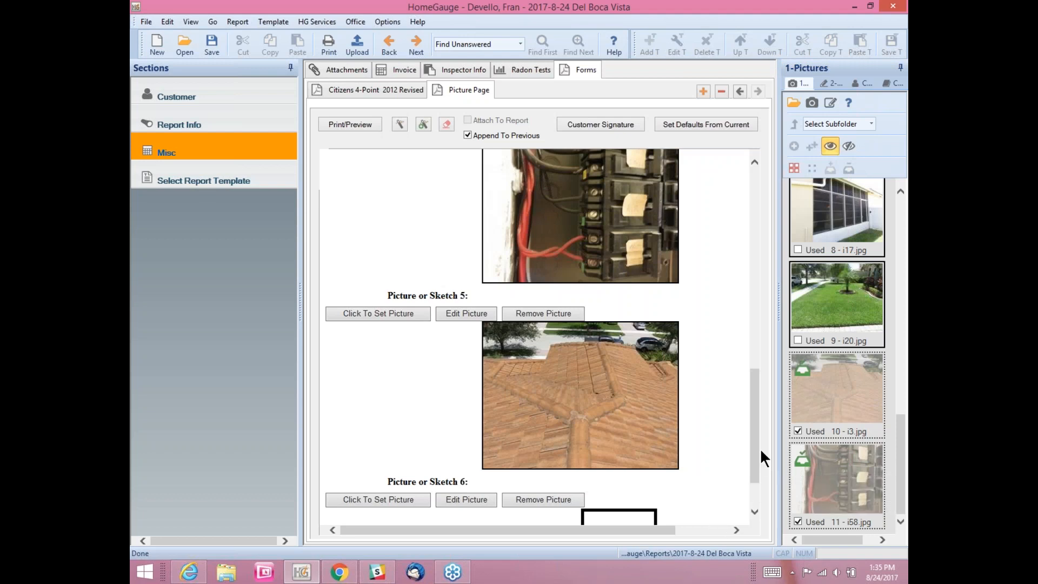
Step: Put the electrical panel photo in Picture or Sketch 6, accept it, and scroll back up
scroll(754, 443, "down", 2)
mouse_move(825, 479)
left_mouse_down()
mouse_move(665, 503)
mouse_move(637, 491)
left_mouse_up()
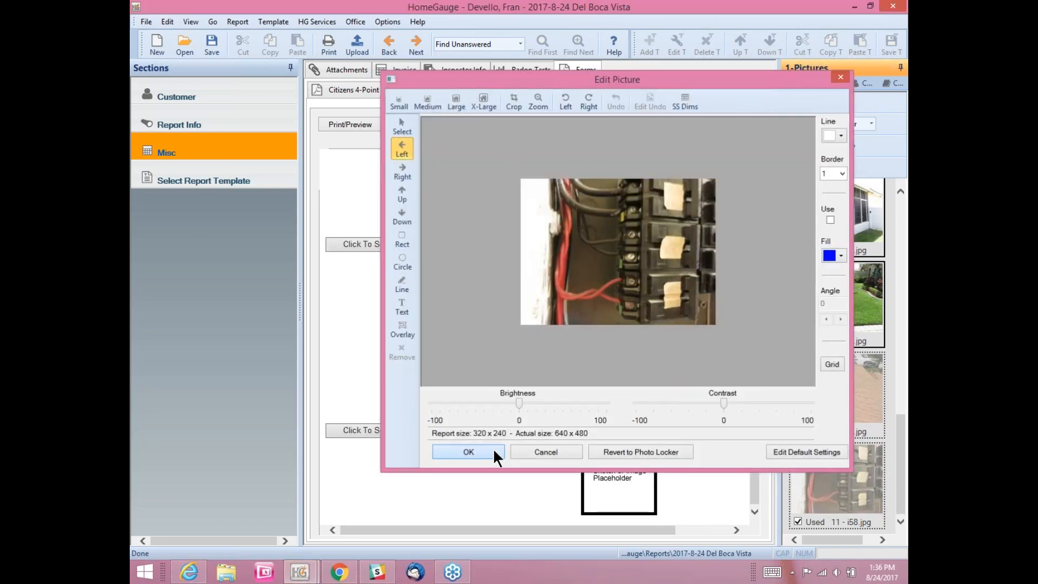
left_click(492, 447)
left_click_drag(753, 408, 761, 193)
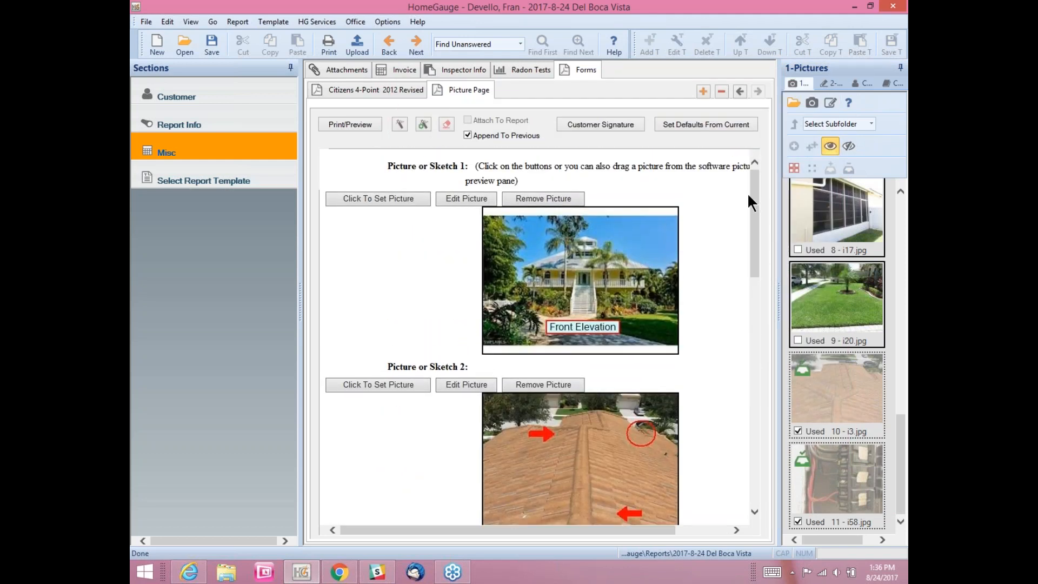
Step: Add another Picture Page form to the report with Append To Previous checked
left_click(703, 90)
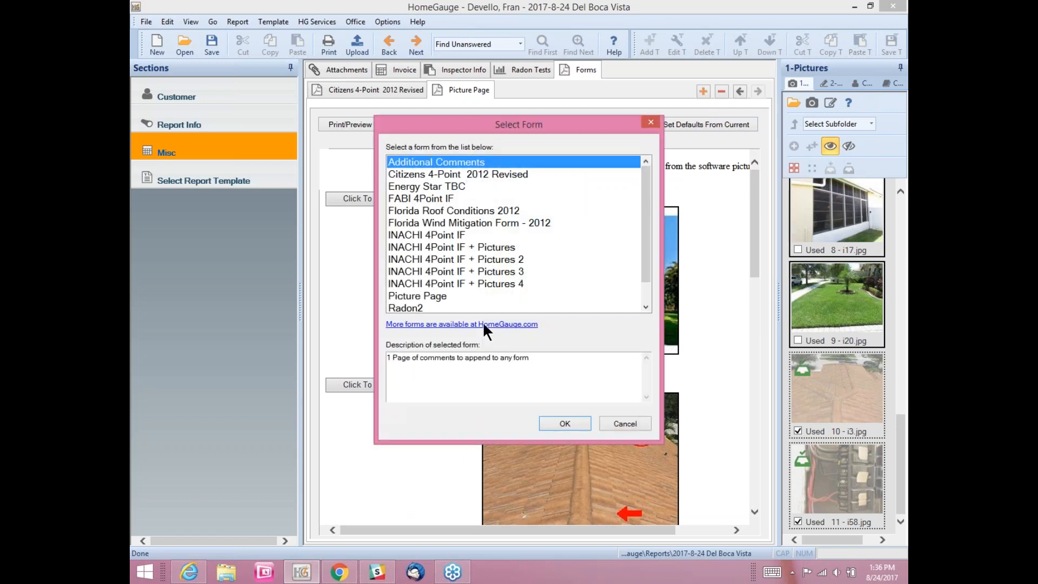
left_click(437, 296)
left_click(548, 419)
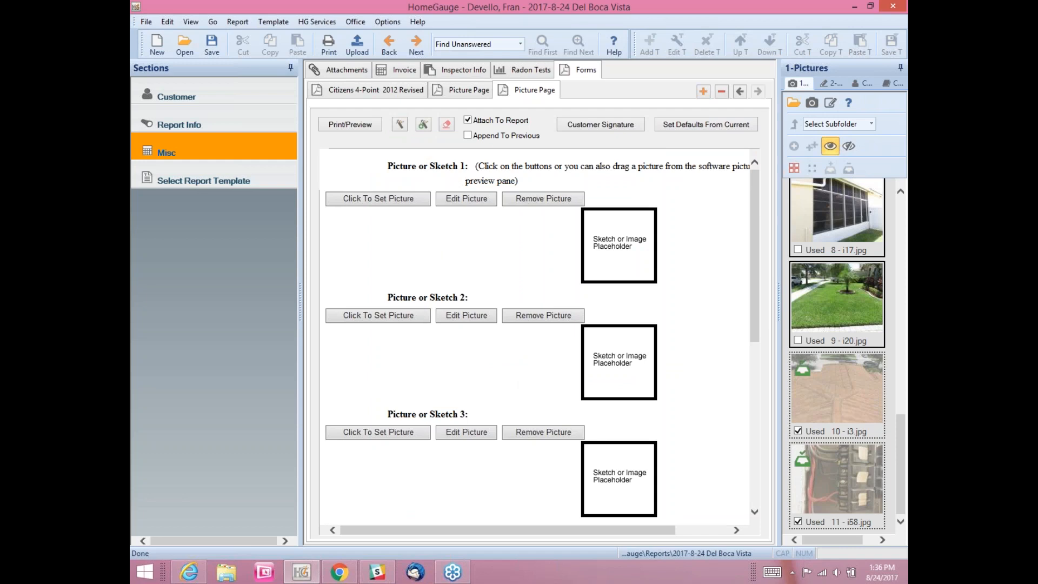
left_click(469, 134)
Step: Place the i20.jpg front lawn photo in slot 1 with an 'Elevation views' text label
mouse_move(841, 309)
left_mouse_down()
mouse_move(750, 305)
mouse_move(627, 261)
left_mouse_up()
left_click(402, 309)
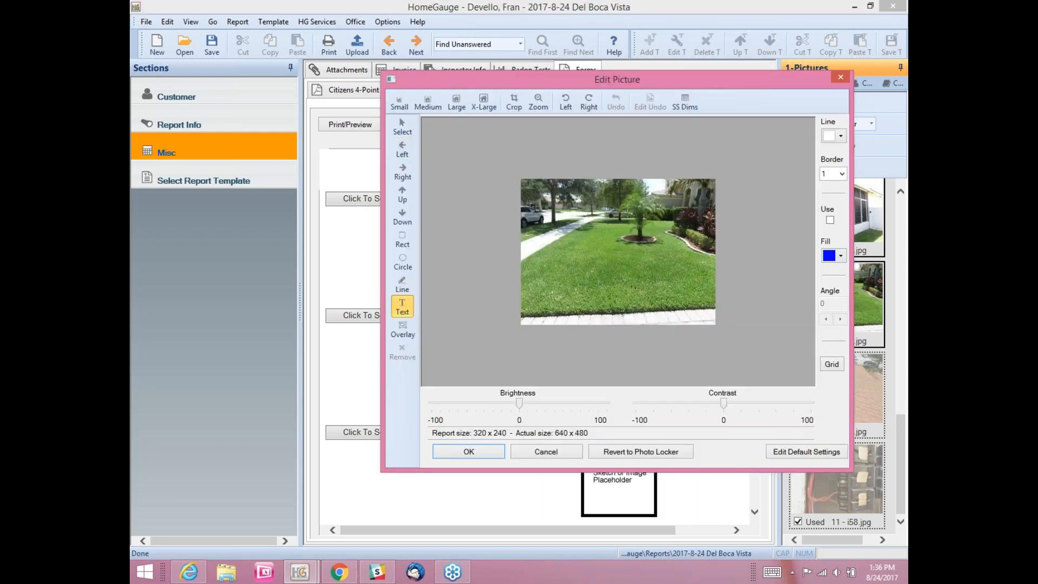
left_click(575, 270)
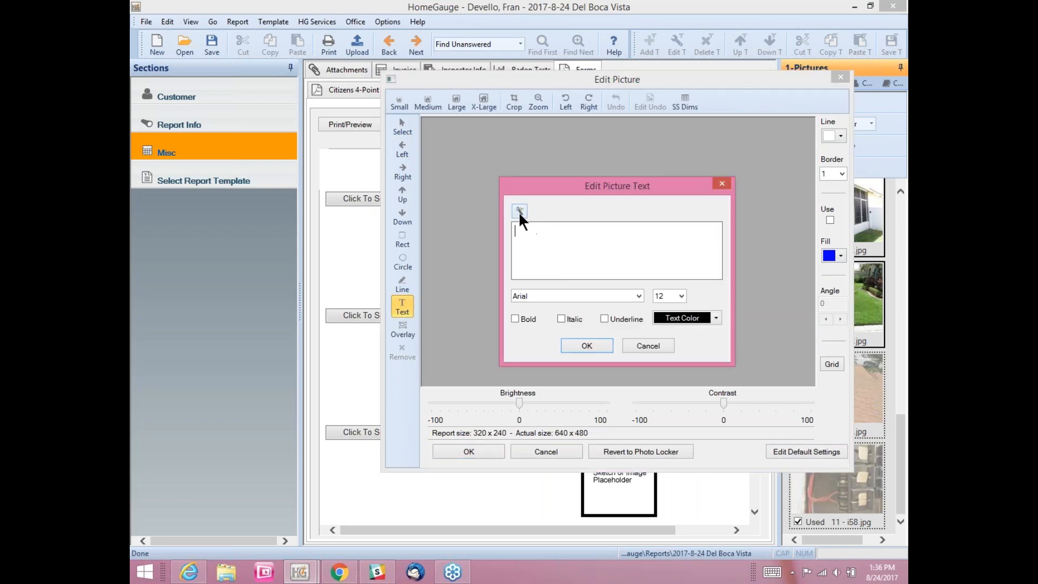
left_click(519, 211)
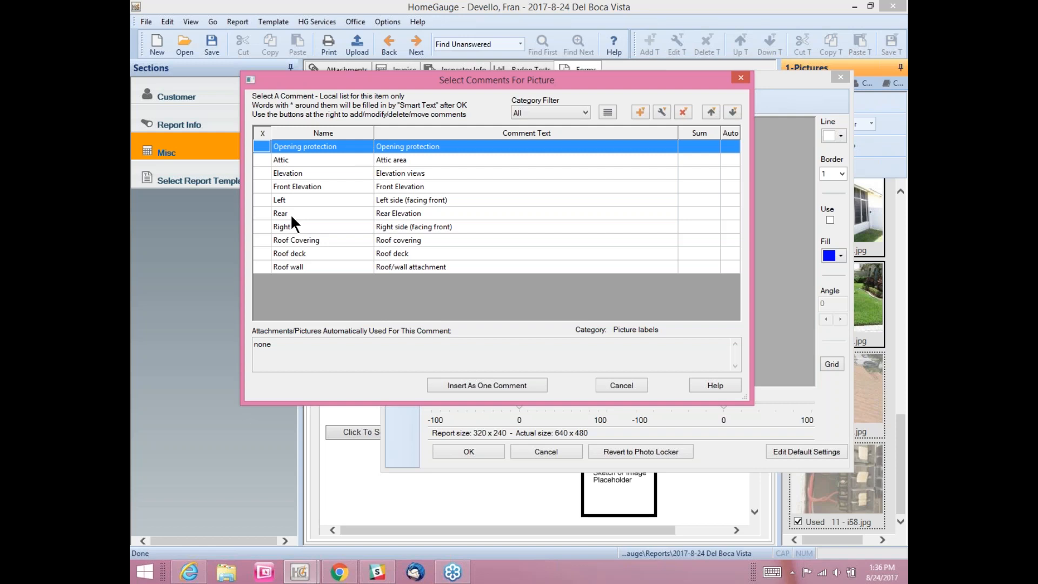
left_click(262, 172)
left_click(488, 386)
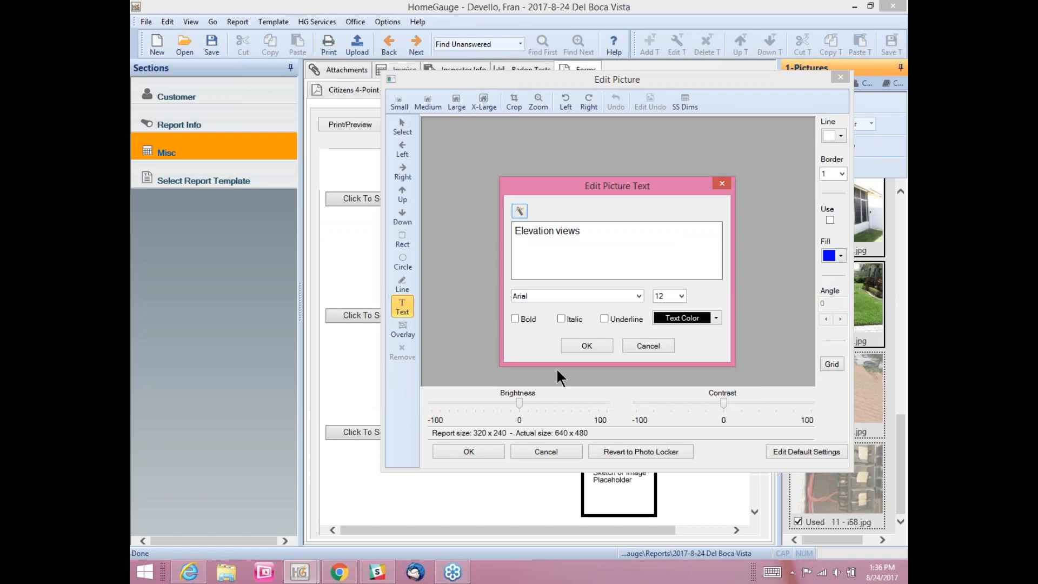
left_click(575, 345)
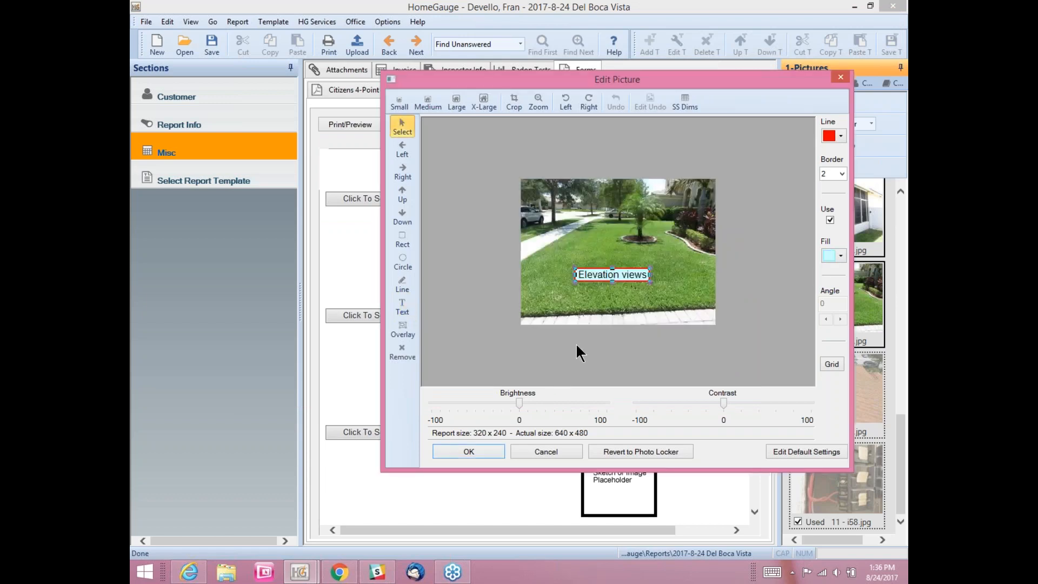
left_click(482, 449)
Step: Place the i17.jpg screened window photo in slot 2 labelled 'Right side (facing front)'
mouse_move(858, 210)
left_mouse_down()
mouse_move(843, 249)
mouse_move(627, 438)
left_mouse_up()
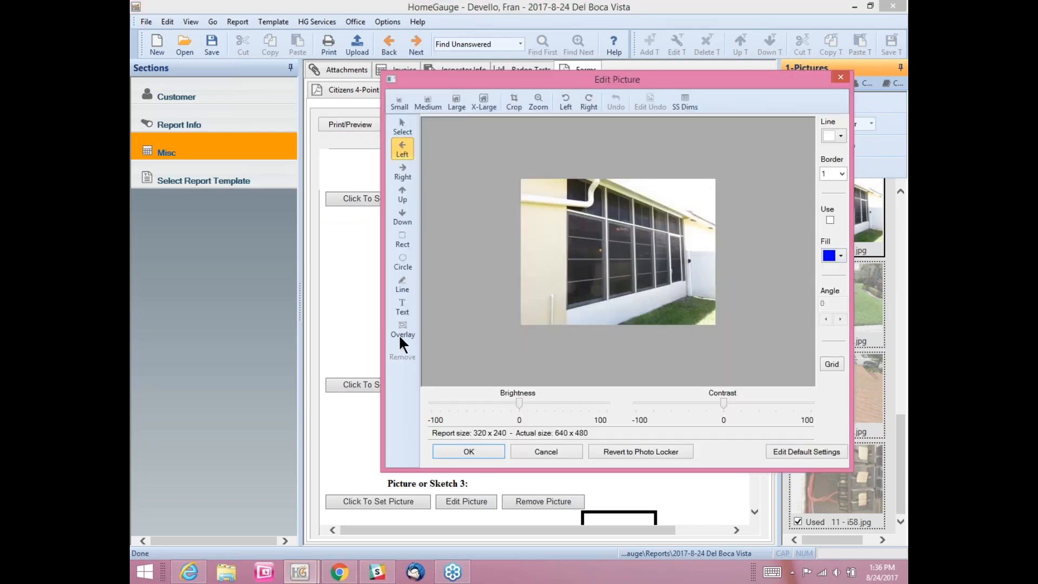
left_click(404, 305)
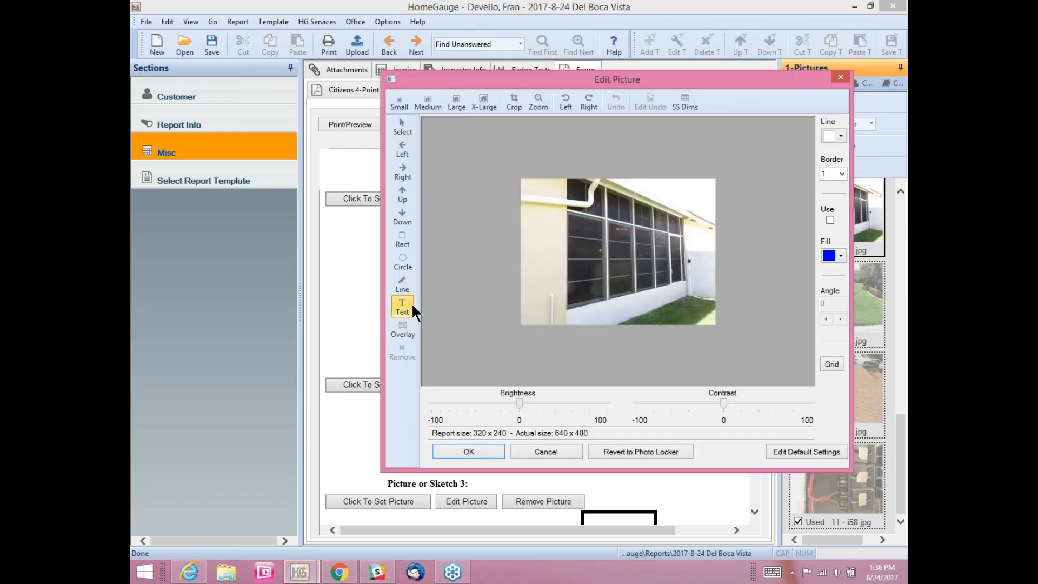
left_click(600, 265)
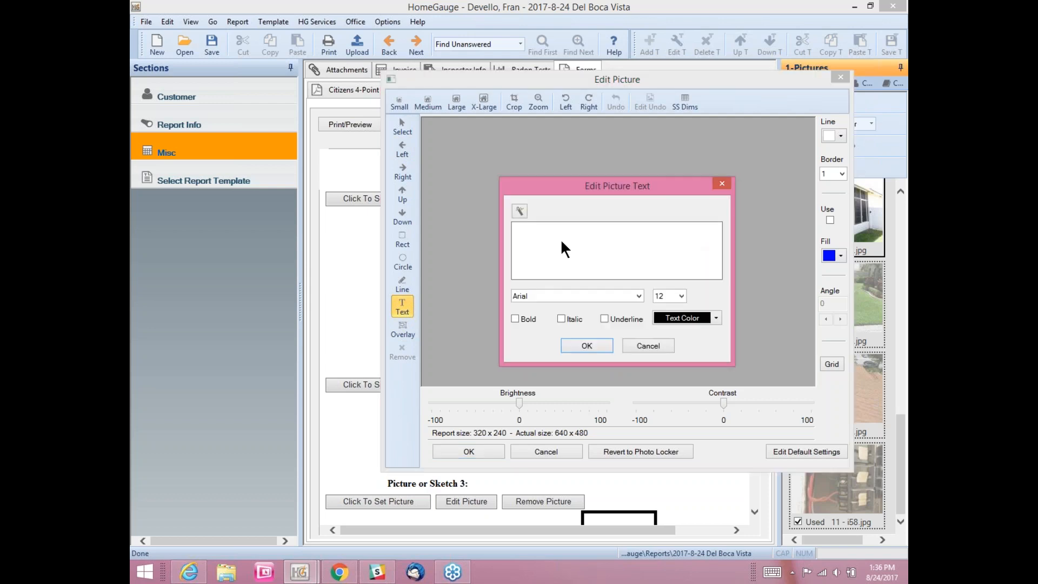
left_click(519, 211)
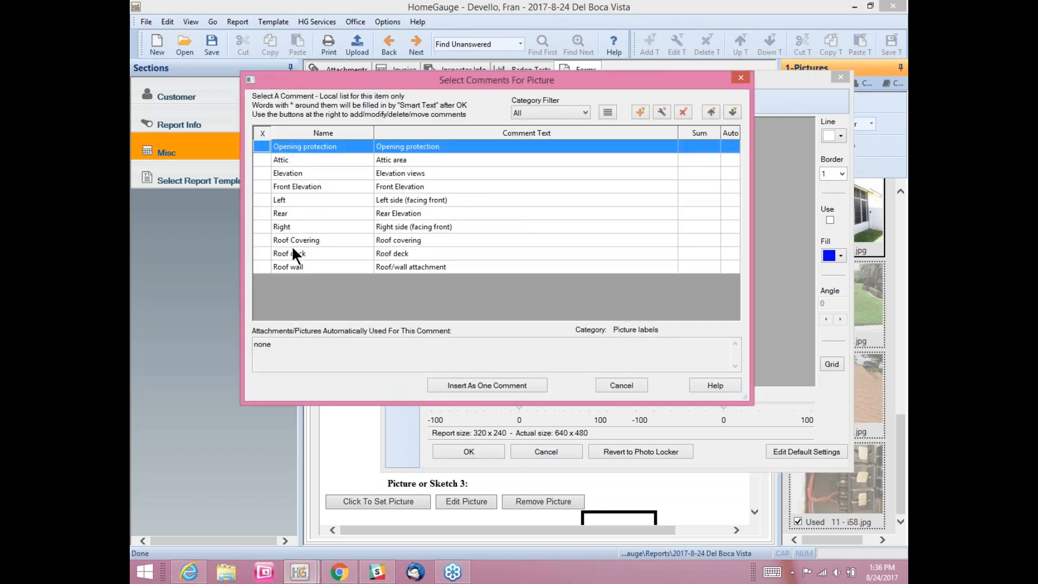
left_click(266, 227)
left_click(464, 385)
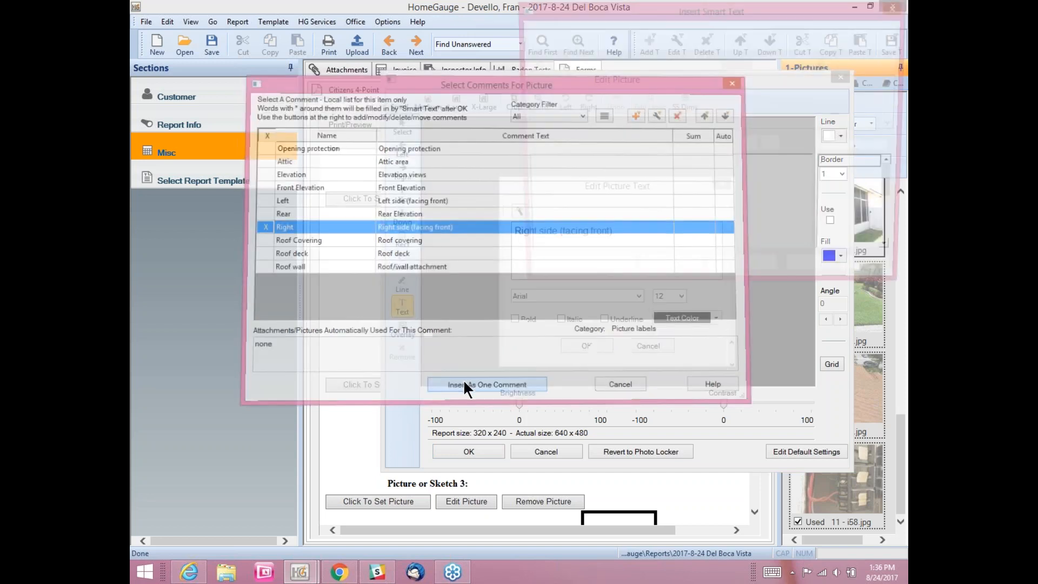
left_click(586, 345)
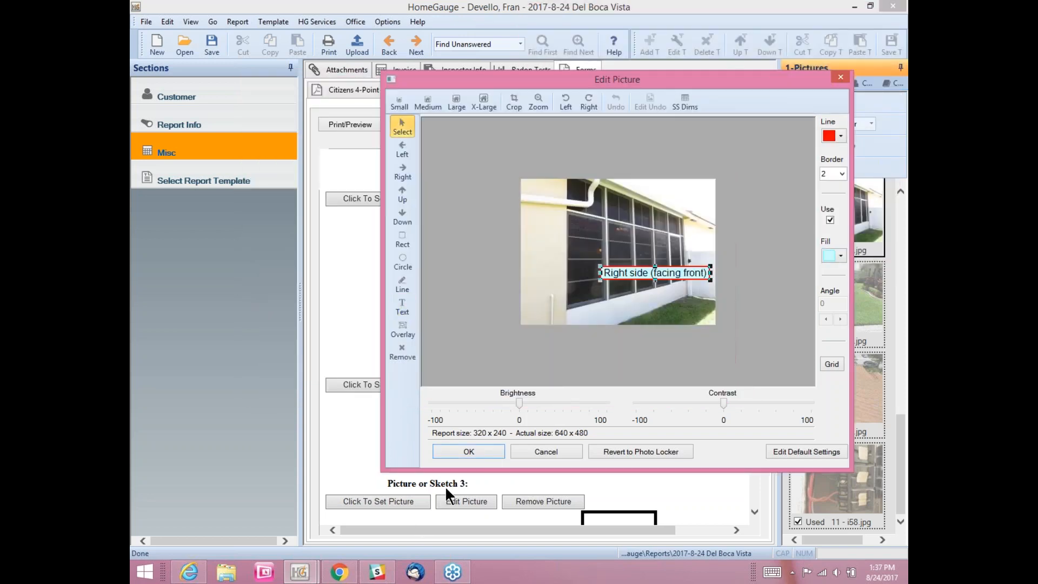
left_click(468, 453)
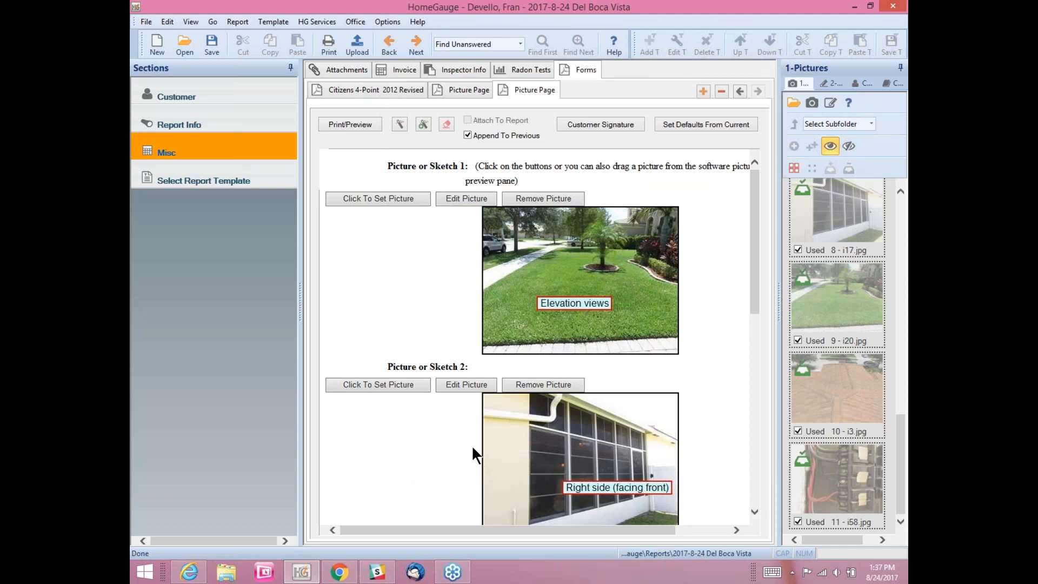
left_click(476, 89)
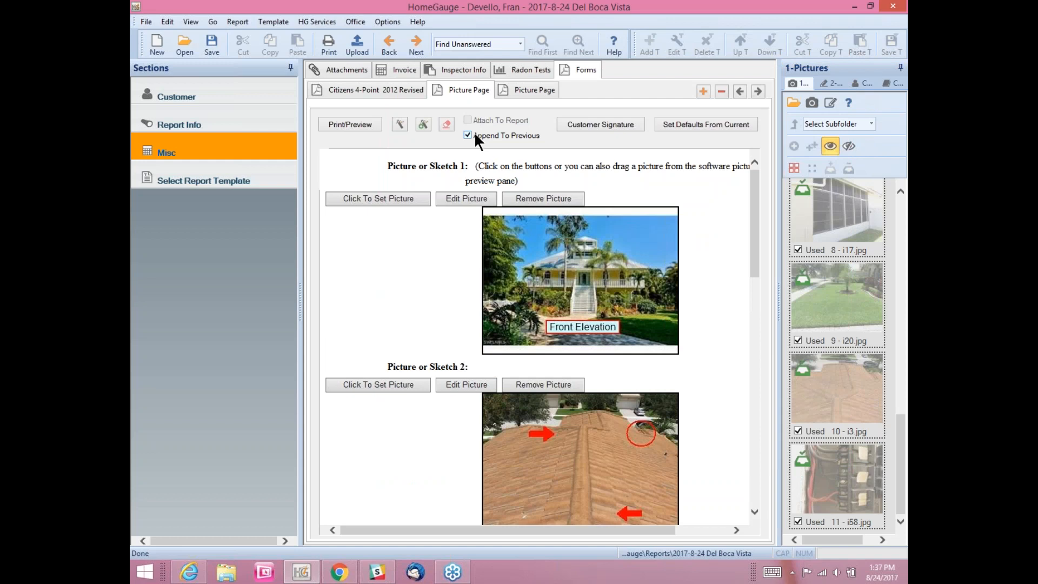
left_click(398, 90)
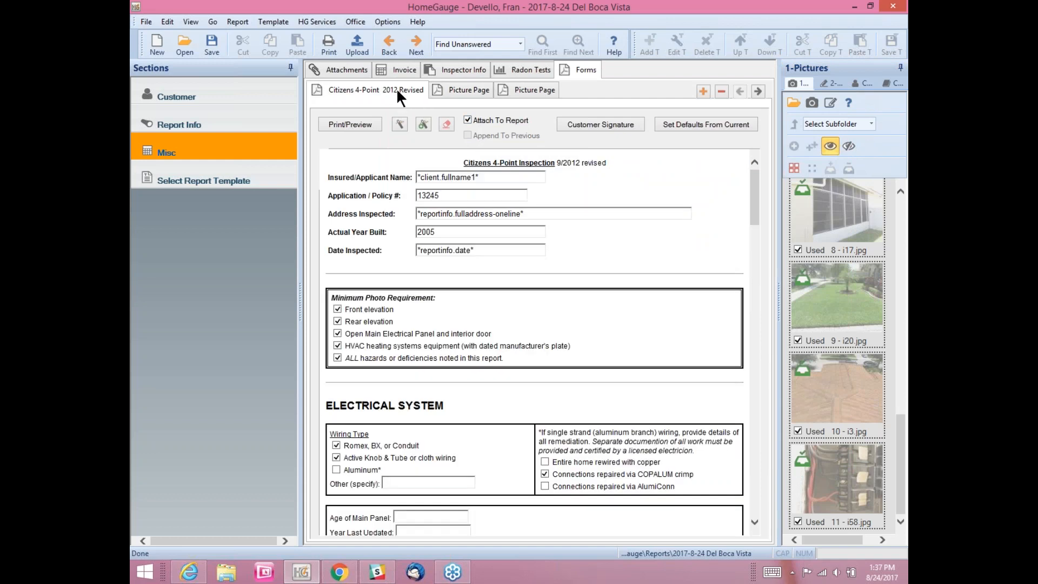
left_click(700, 92)
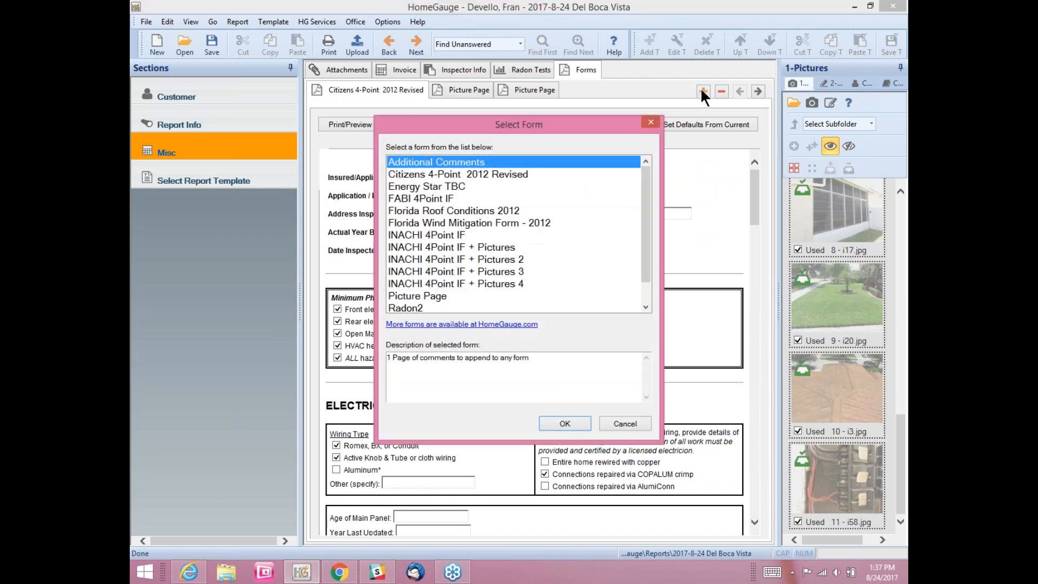
left_click(433, 297)
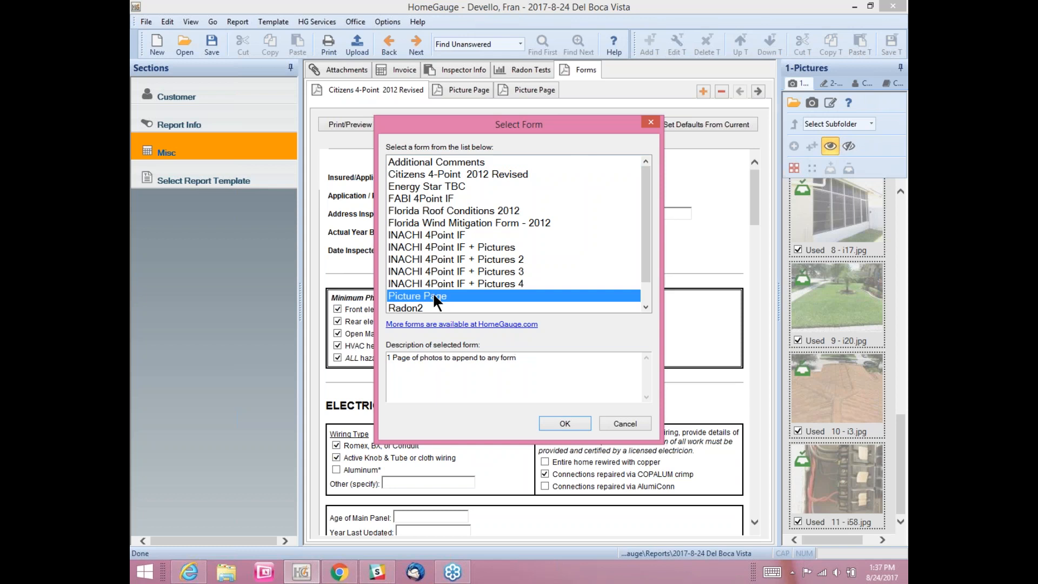
left_click(548, 424)
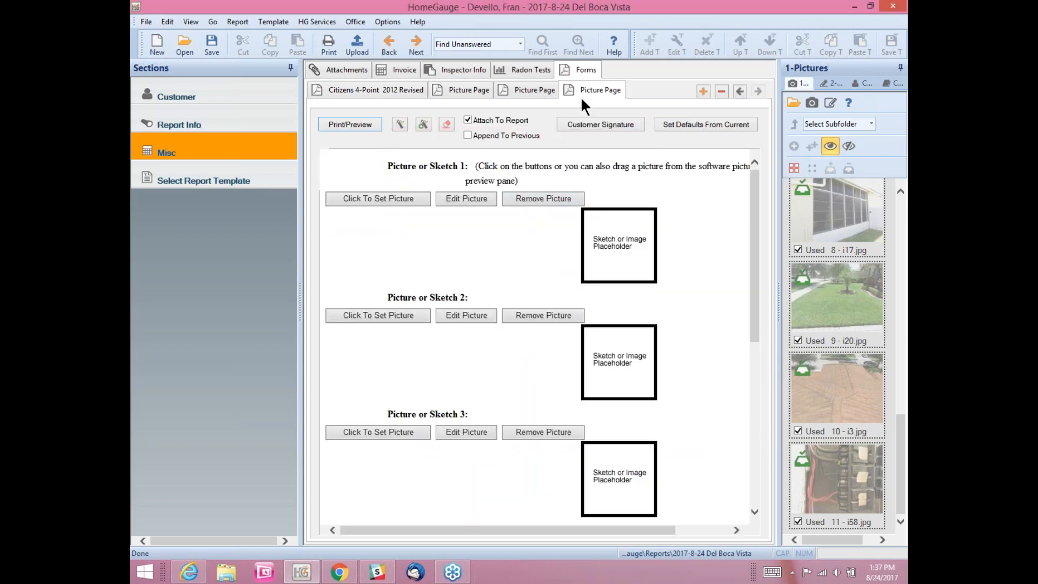
left_click(722, 90)
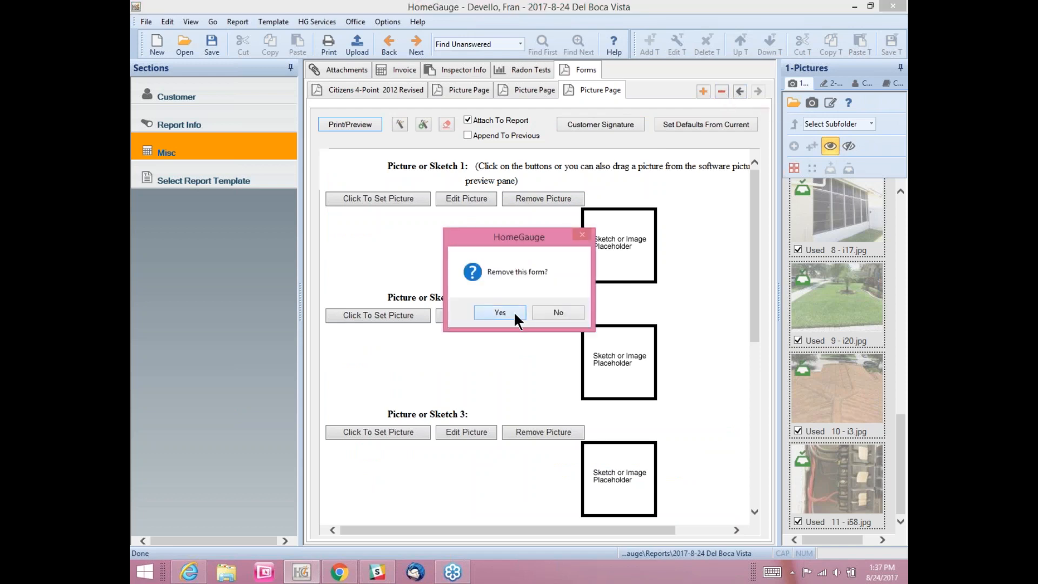
left_click(514, 311)
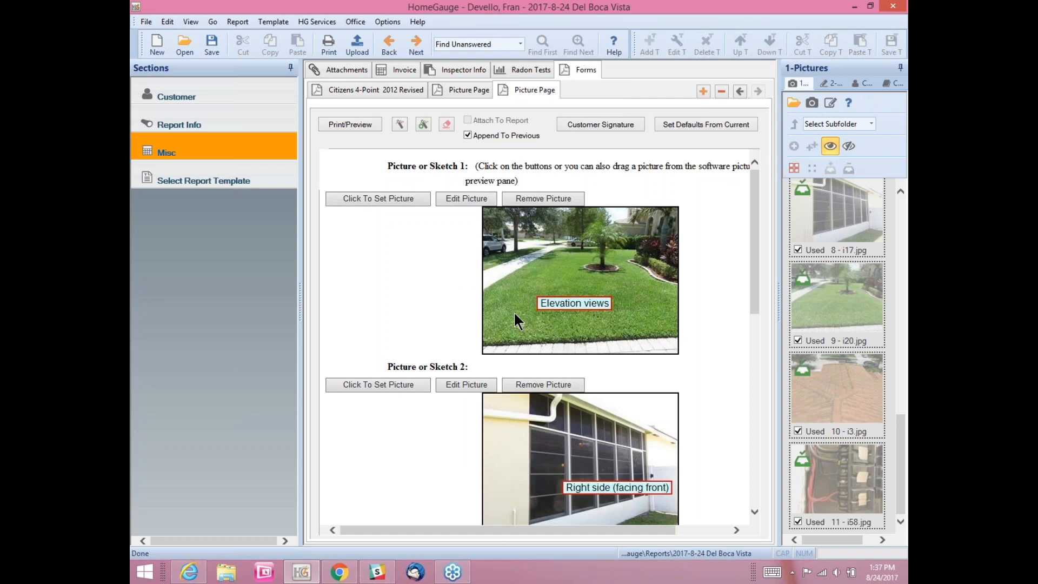
left_click(403, 92)
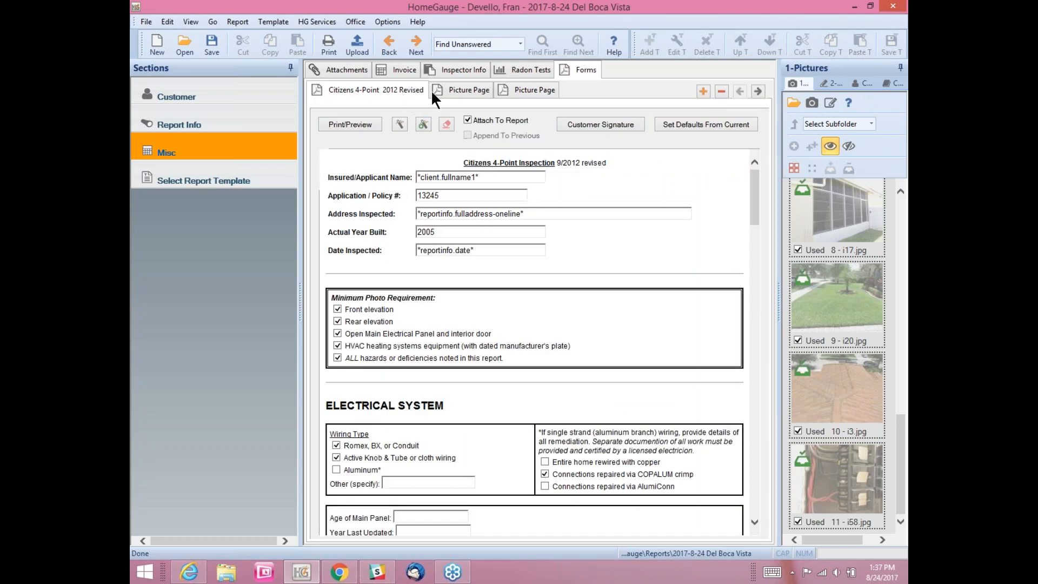
left_click(455, 88)
left_click(523, 87)
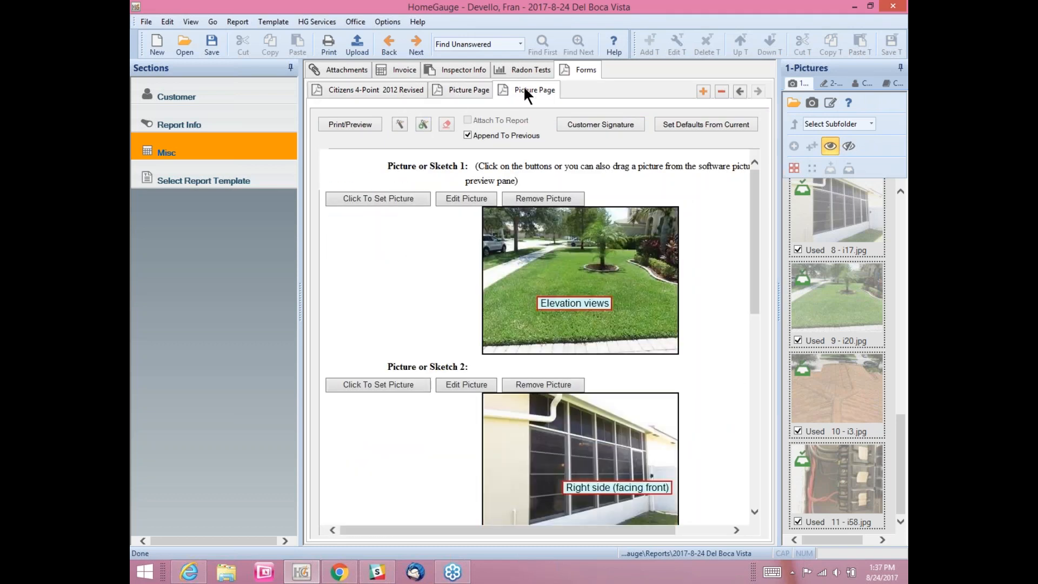
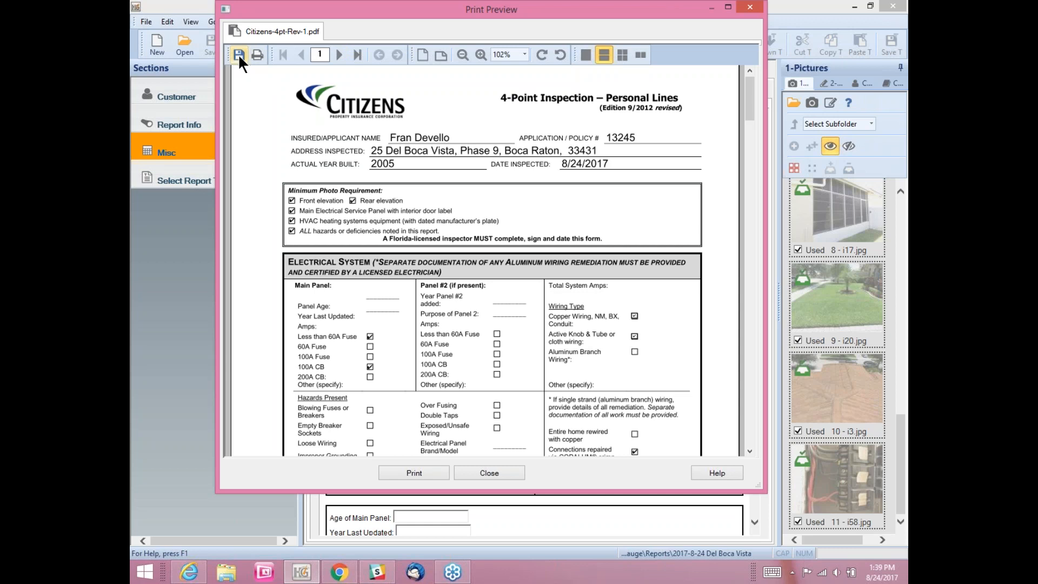
Step: Save the 4-Point PDF to Documents > Inspection Reports as Citizens-4pt-Rev-1.pdf with the client's name prefixed, then close the preview
left_click(238, 54)
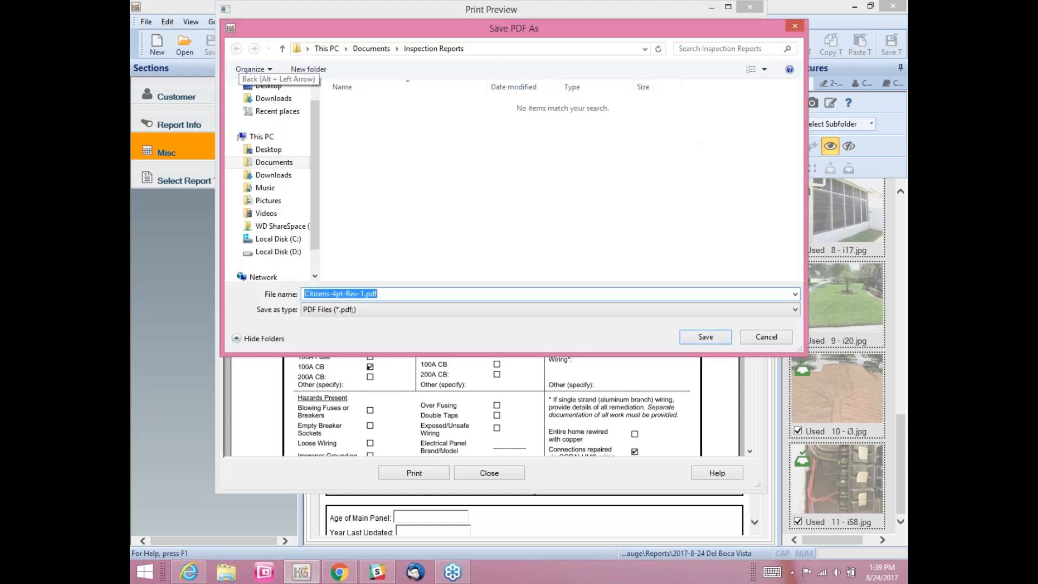
left_click(265, 163)
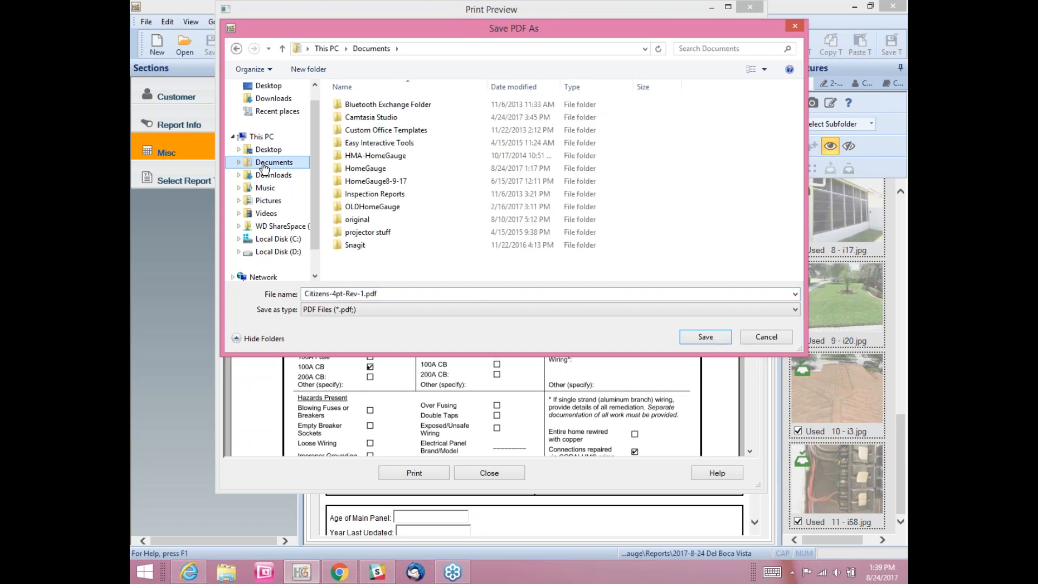
double_click(360, 196)
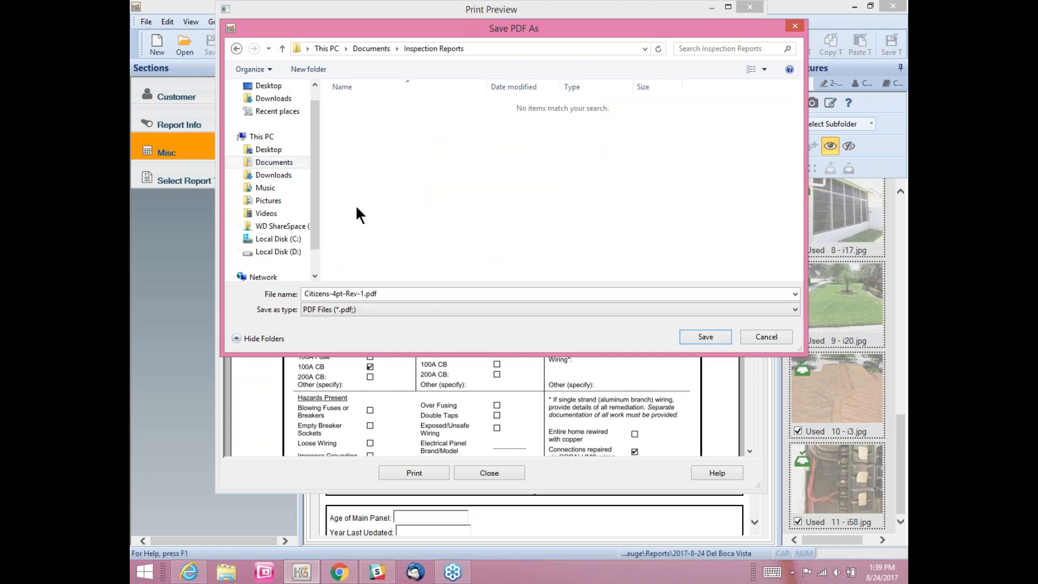
double_click(306, 293)
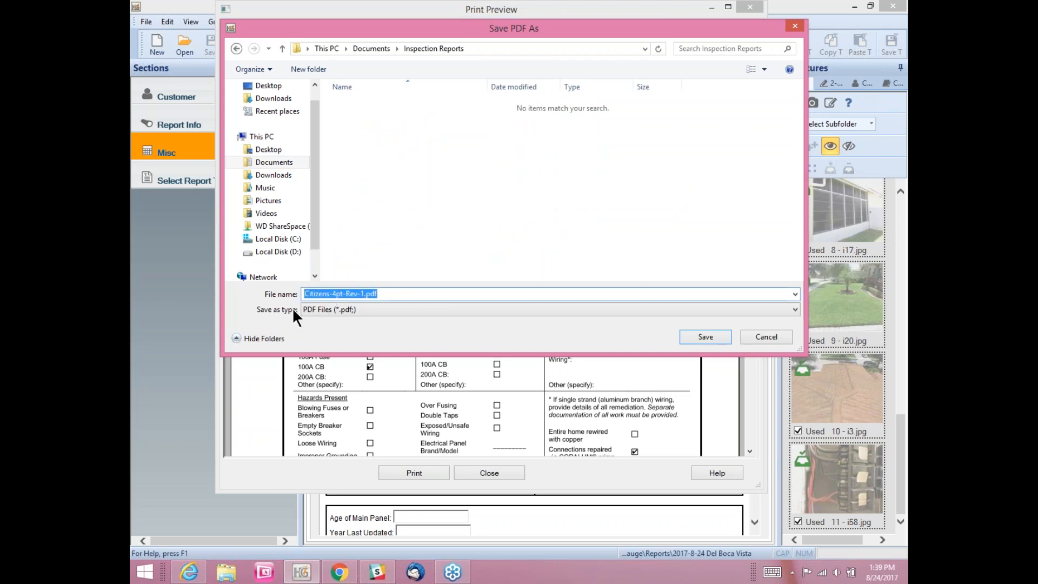
left_click(313, 293)
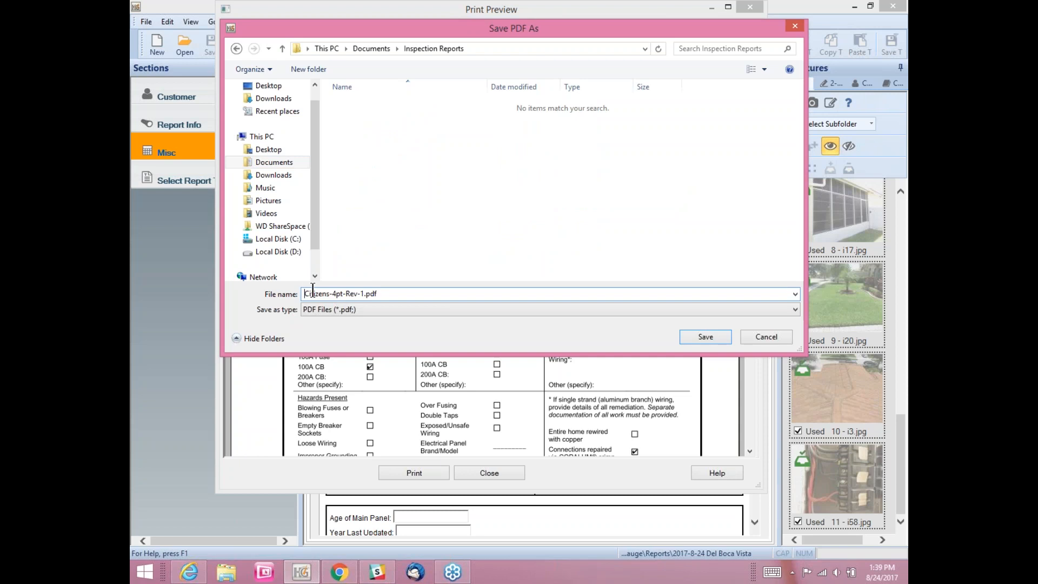
key("Home")
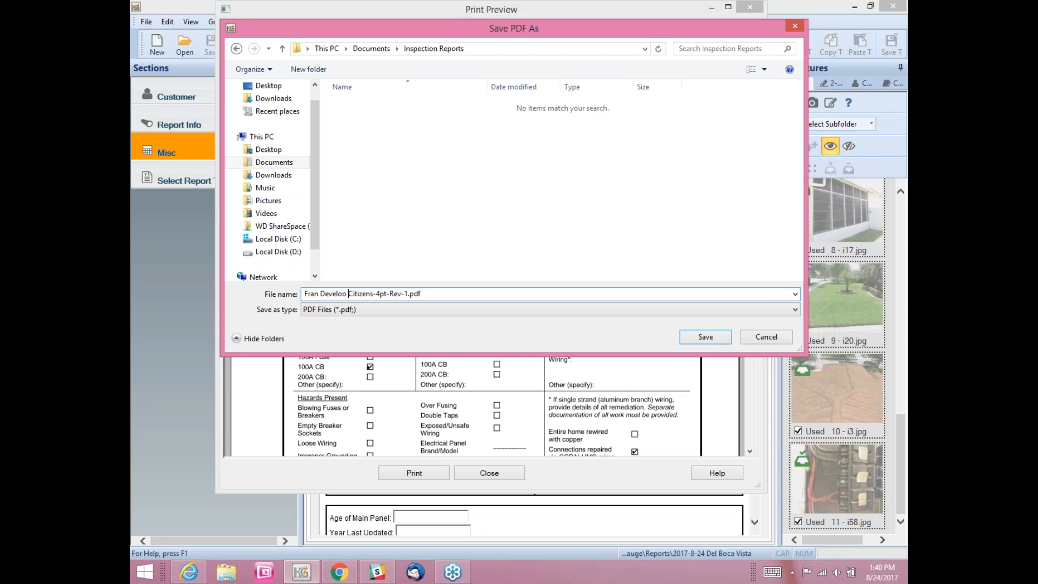
left_click(695, 336)
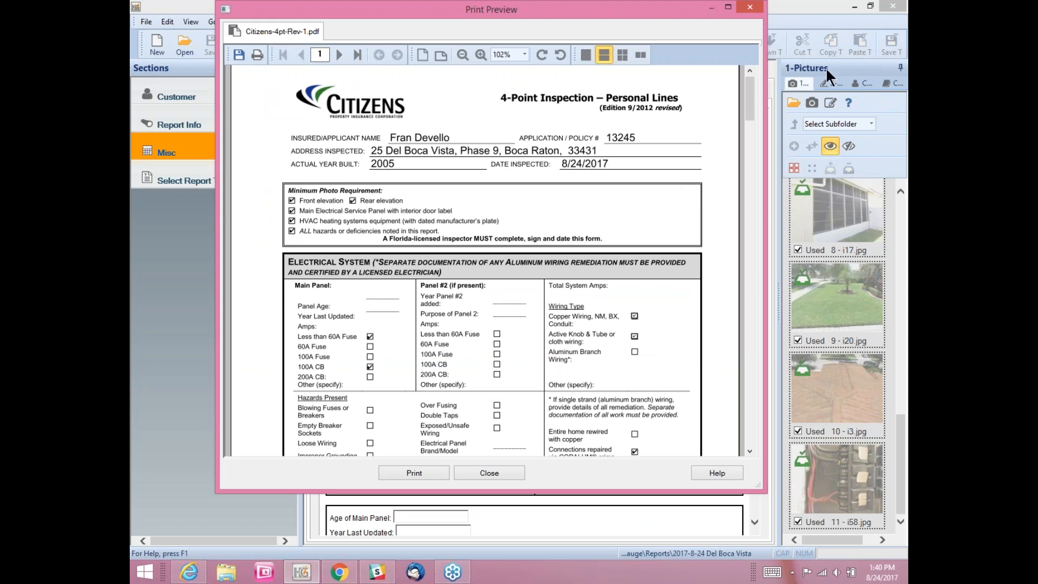
left_click(750, 7)
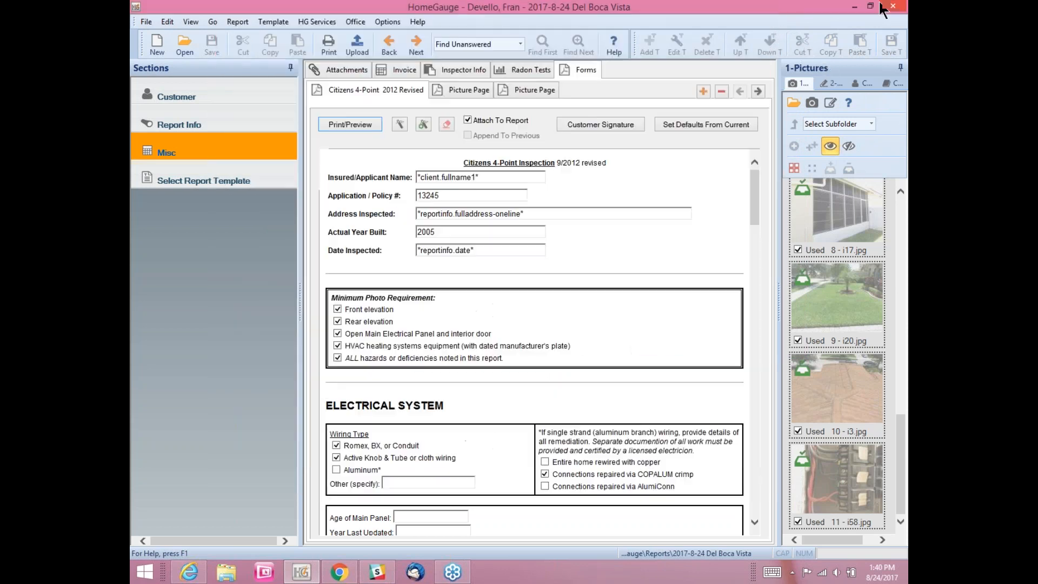
Step: Bring up the webmail in the browser and start a new message
left_click(854, 6)
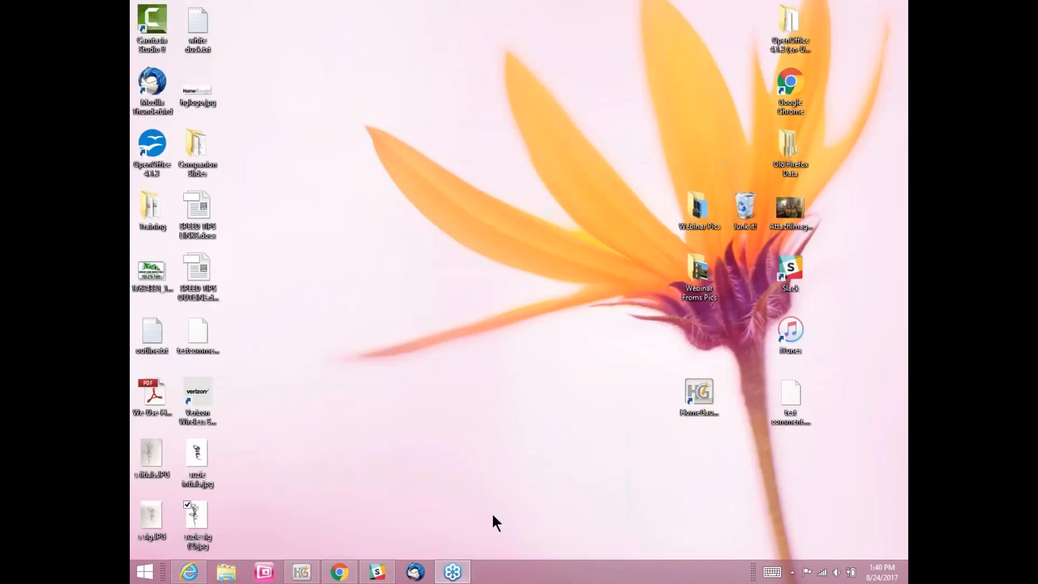
left_click(339, 573)
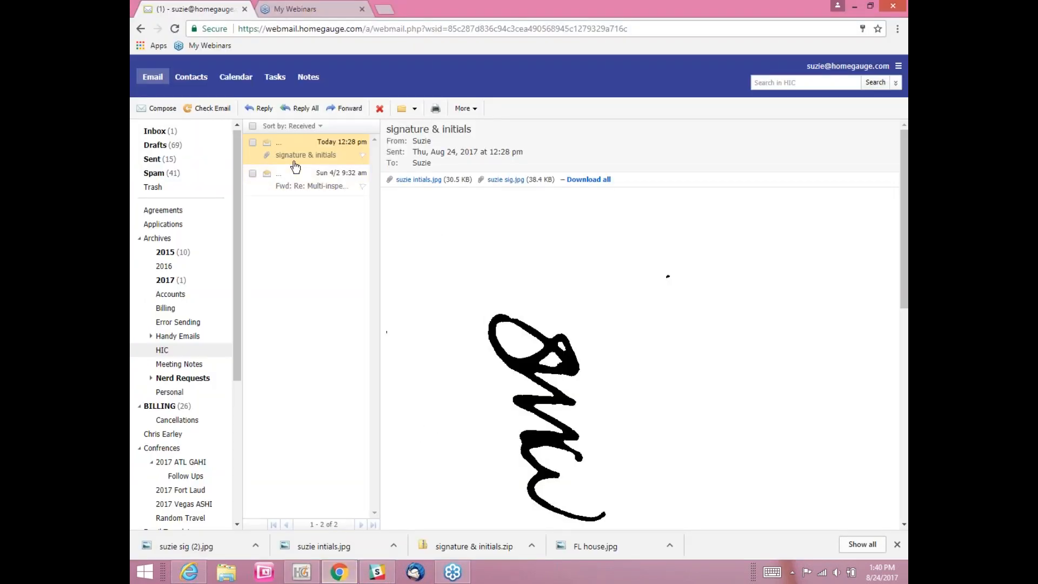
left_click(161, 109)
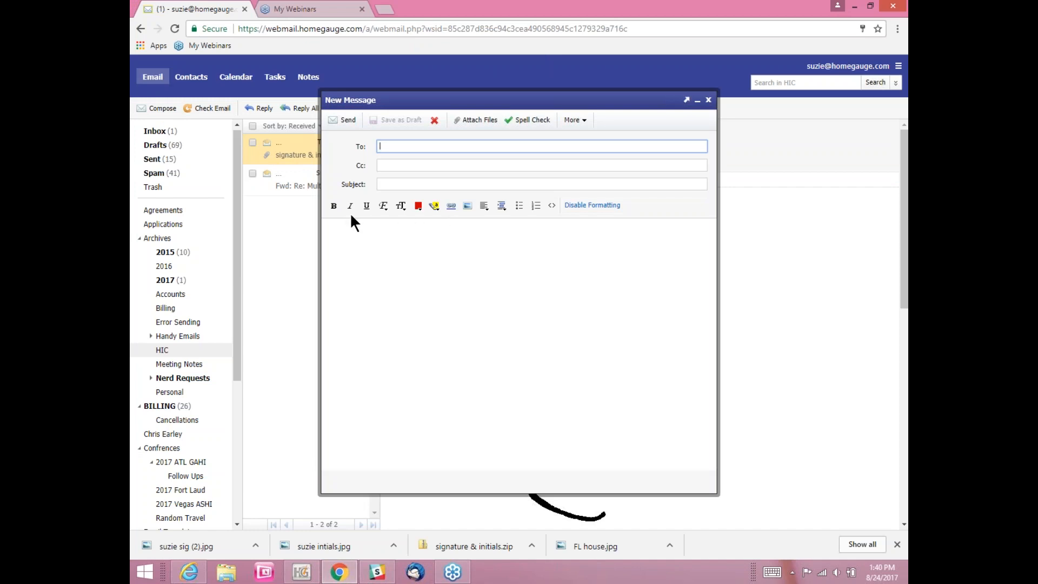
Step: Attach the client's 4-Point PDF from Documents > Inspection Reports to the message
left_click(463, 121)
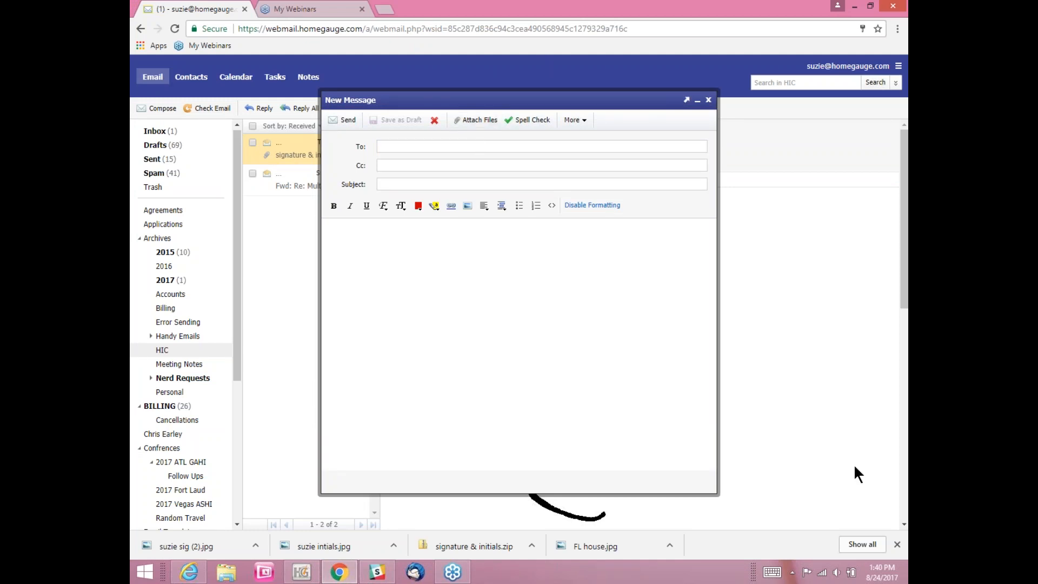
left_click(478, 123)
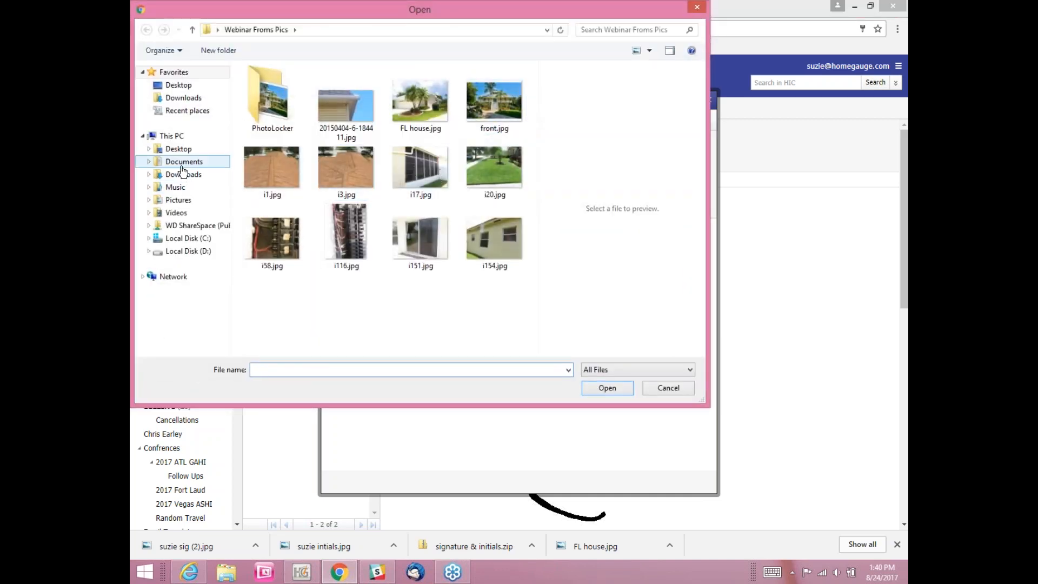
left_click(165, 165)
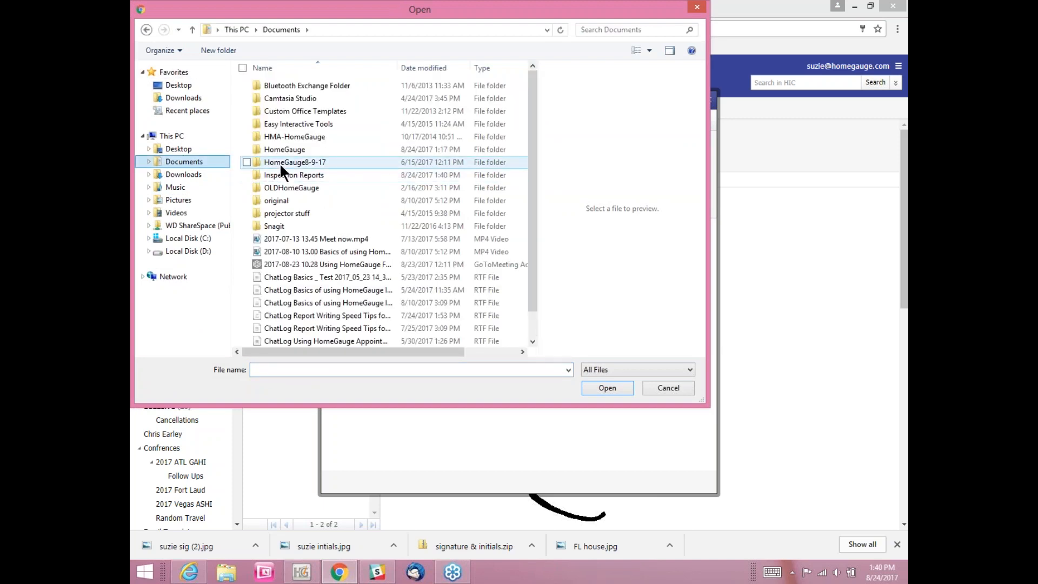
double_click(282, 172)
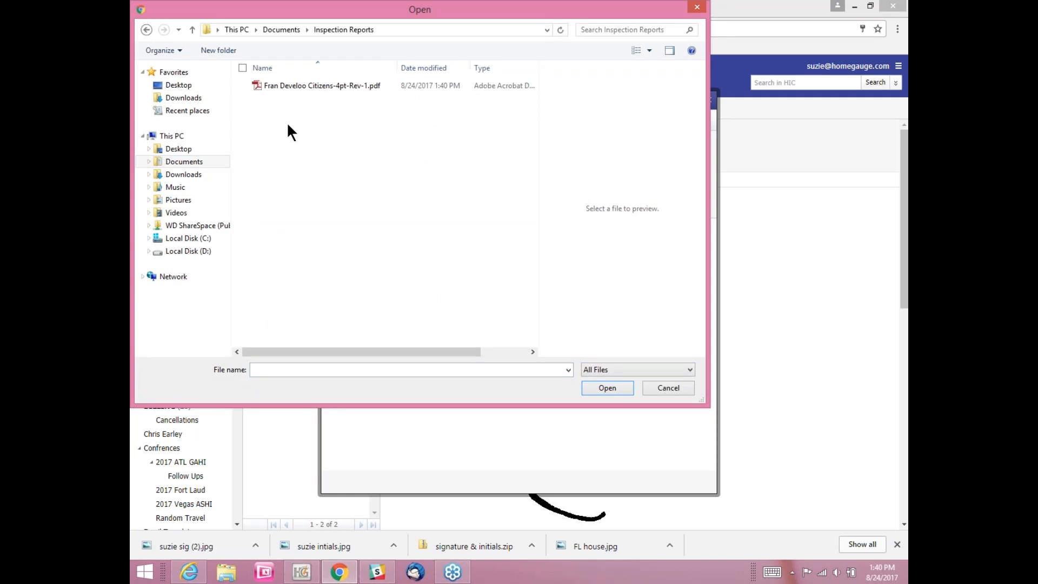
left_click(303, 85)
left_click(620, 387)
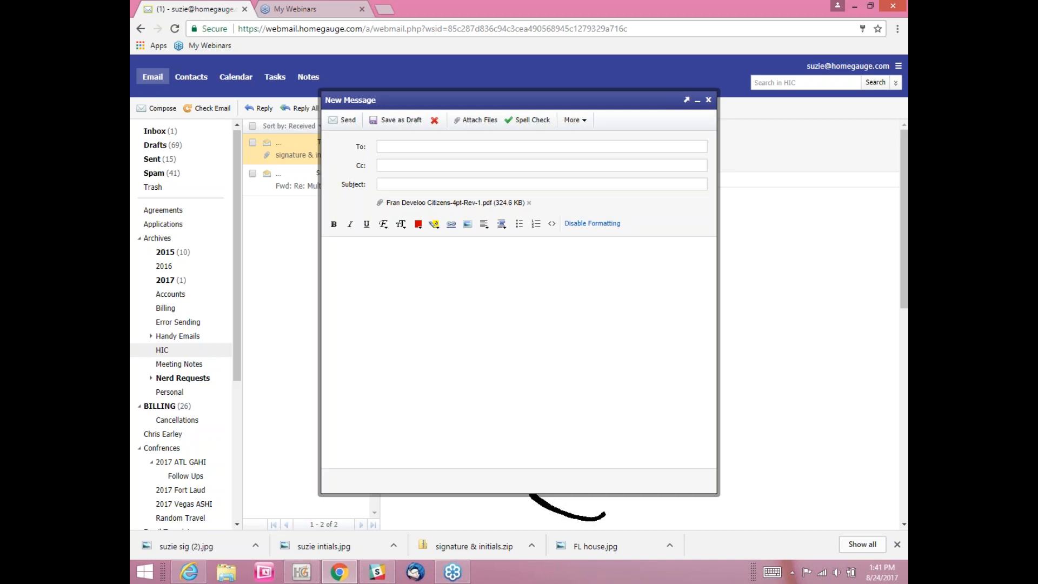
Step: Close the message window and minimize the browser to the desktop
left_click(410, 146)
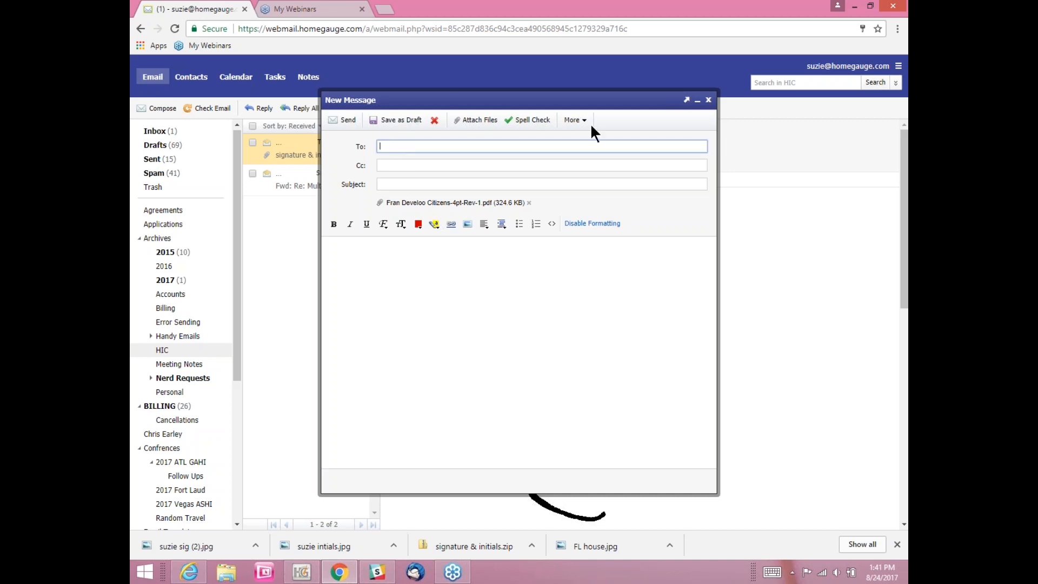
left_click(708, 100)
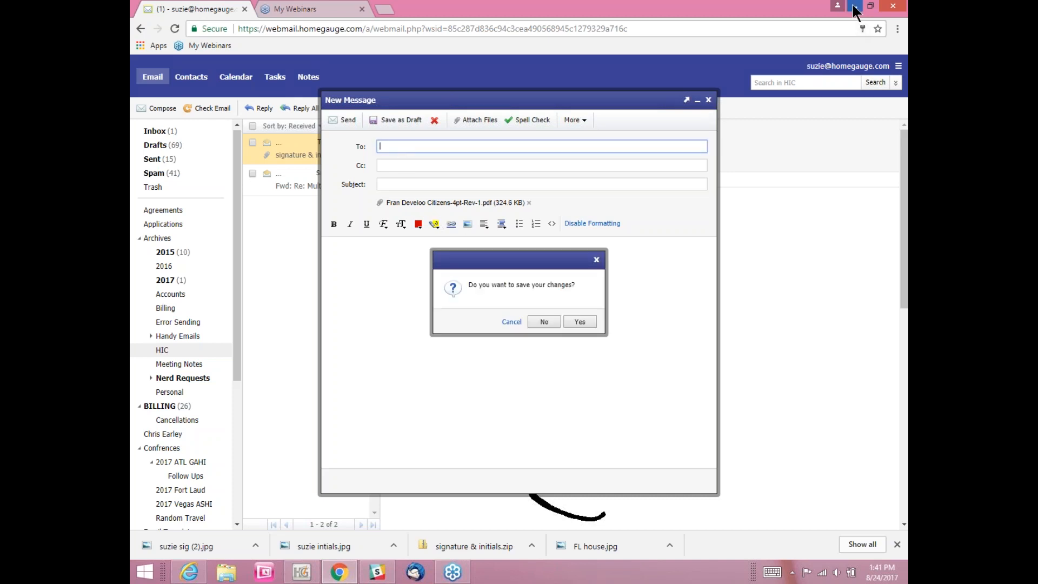
left_click(853, 6)
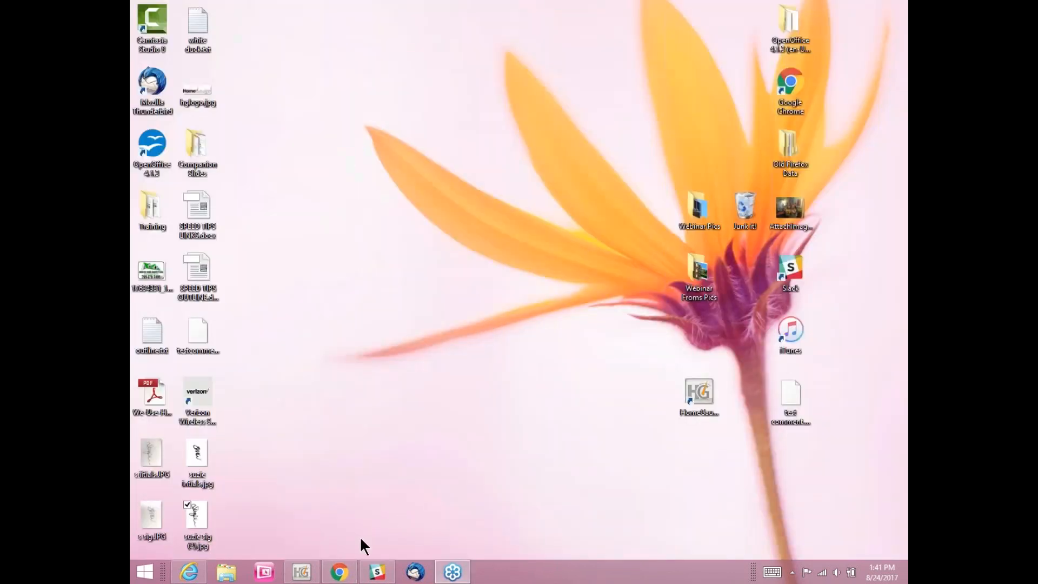
Step: Restore the HomeGauge window from the taskbar to show the Citizens 4-Point 2012 Revised form
left_click(306, 572)
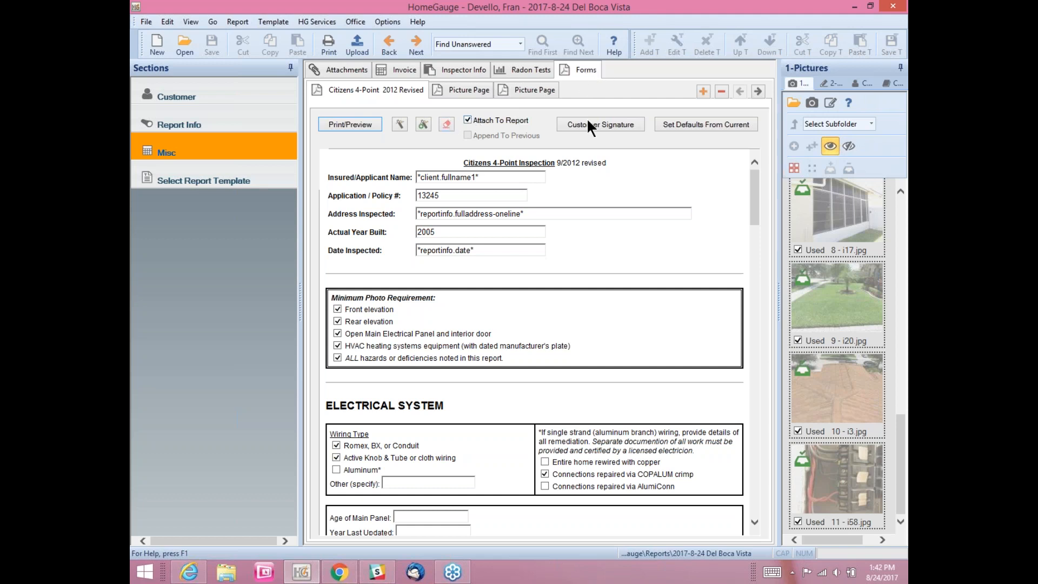
Step: Insert the Florida Wind Mitigation Form - 2012 into the report via the Select Form list
left_click(702, 90)
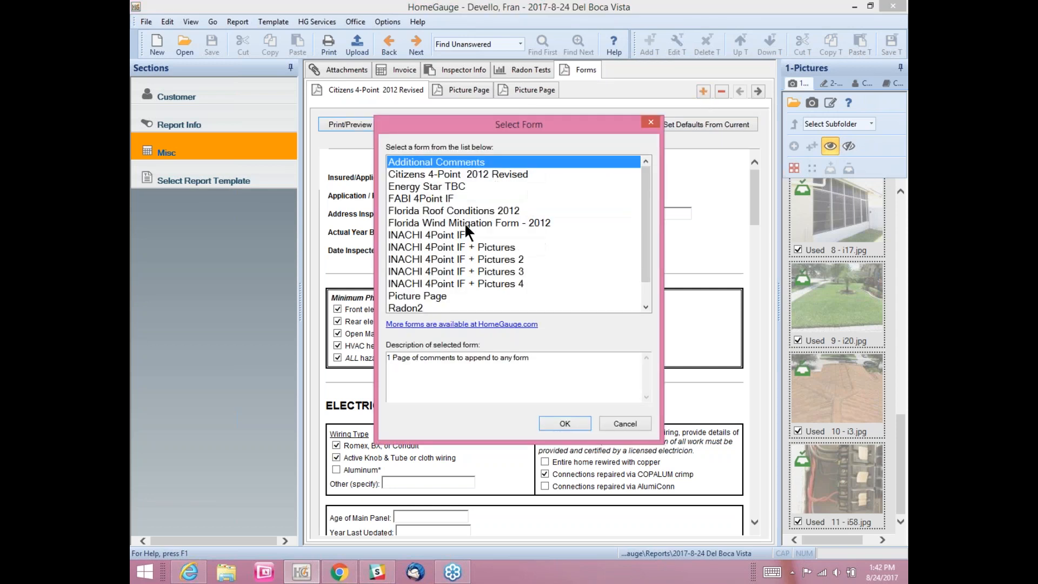
left_click(465, 222)
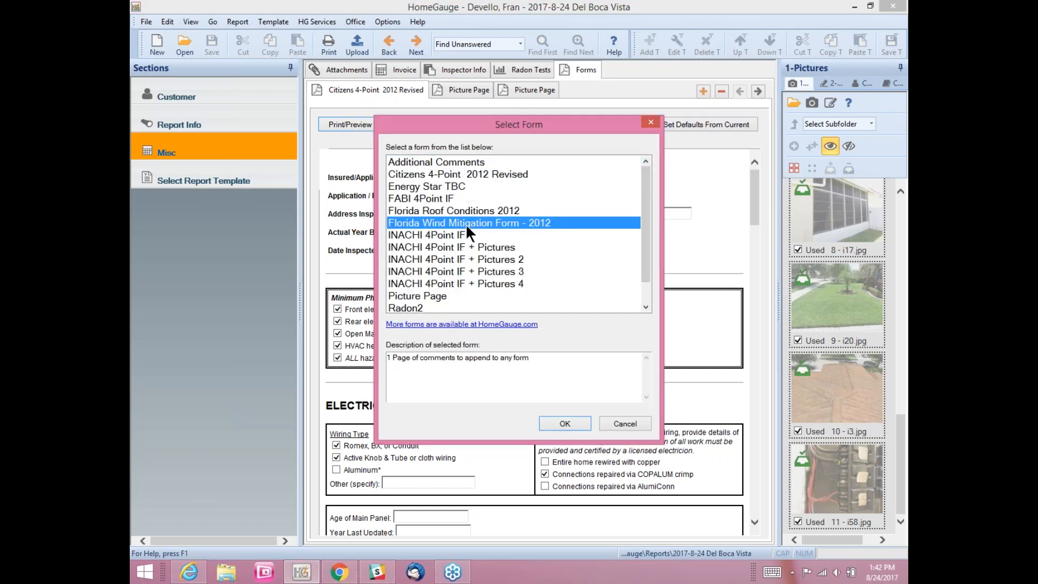
left_click(555, 424)
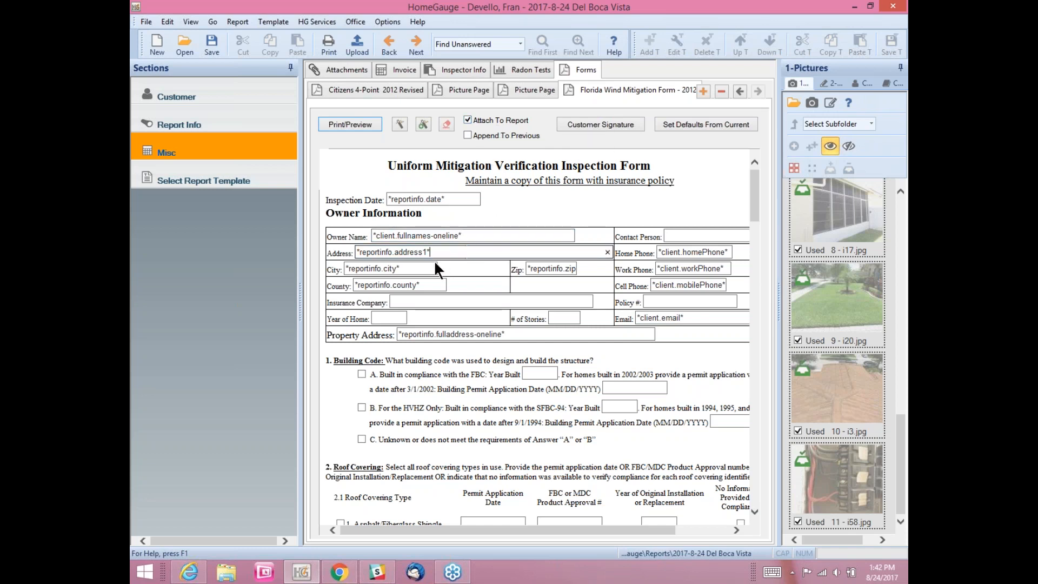
left_click(424, 285)
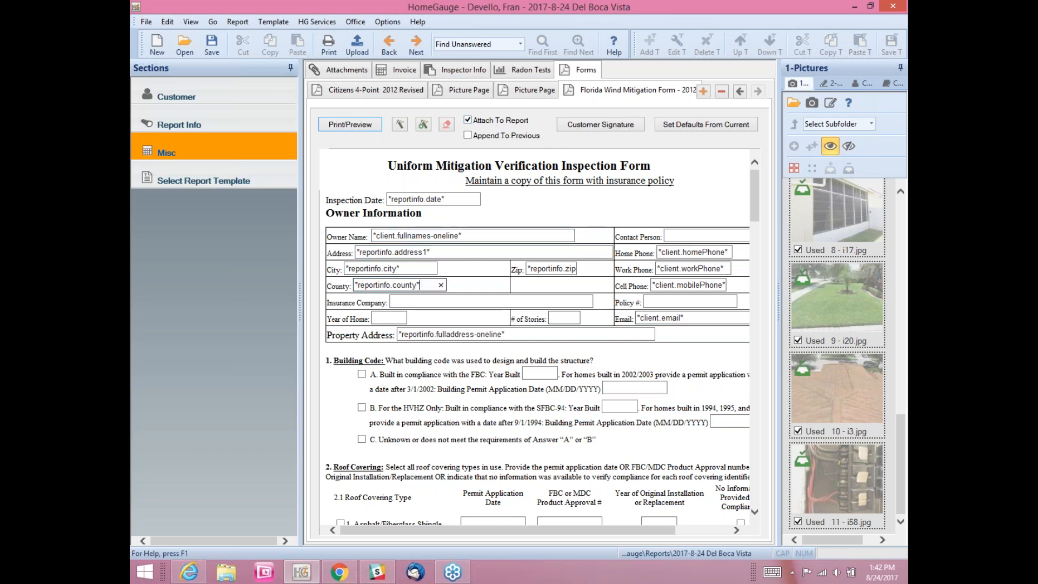
left_click(529, 268)
left_click(668, 268)
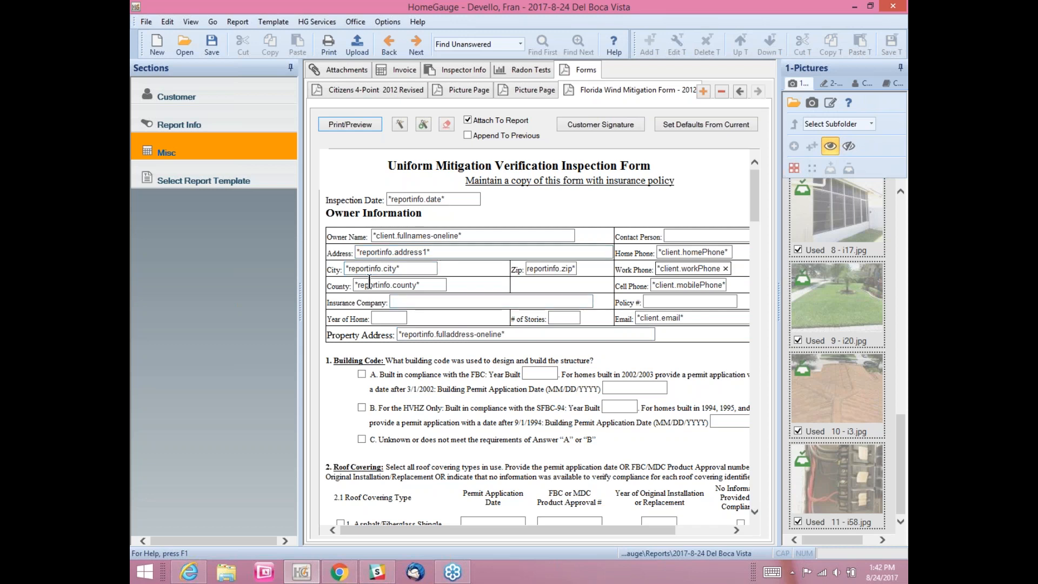
scroll(420, 297, "down", 1)
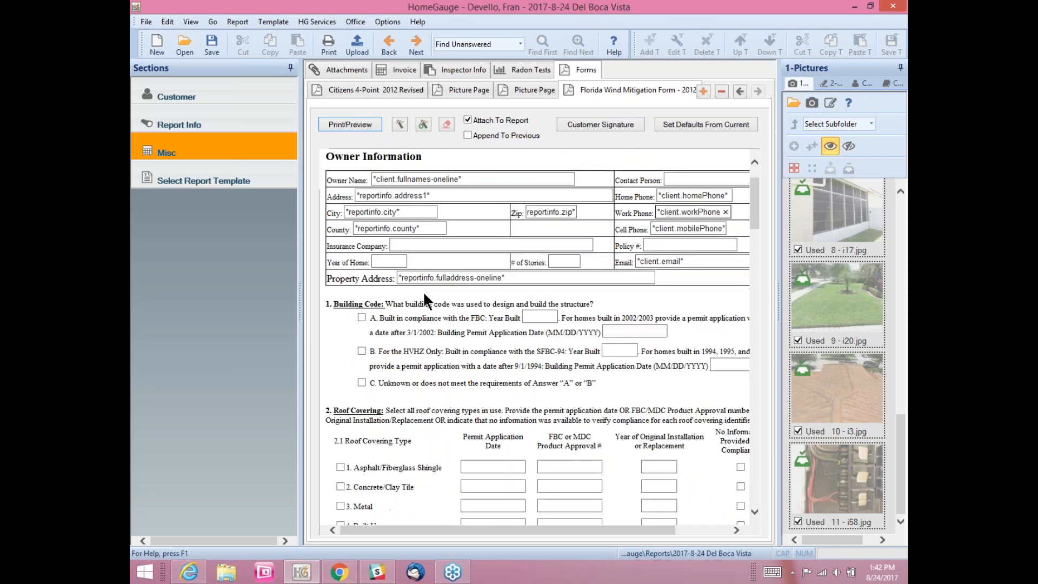
left_click(404, 244)
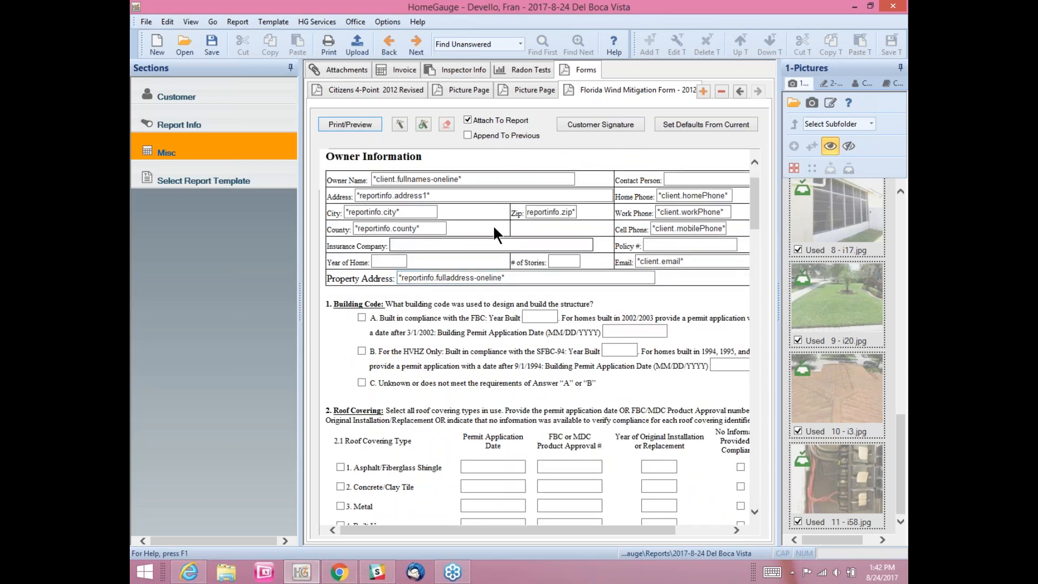
type("Your insurancwe company")
left_click(447, 245)
left_click_drag(451, 245, 441, 243)
type("e")
left_click(397, 261)
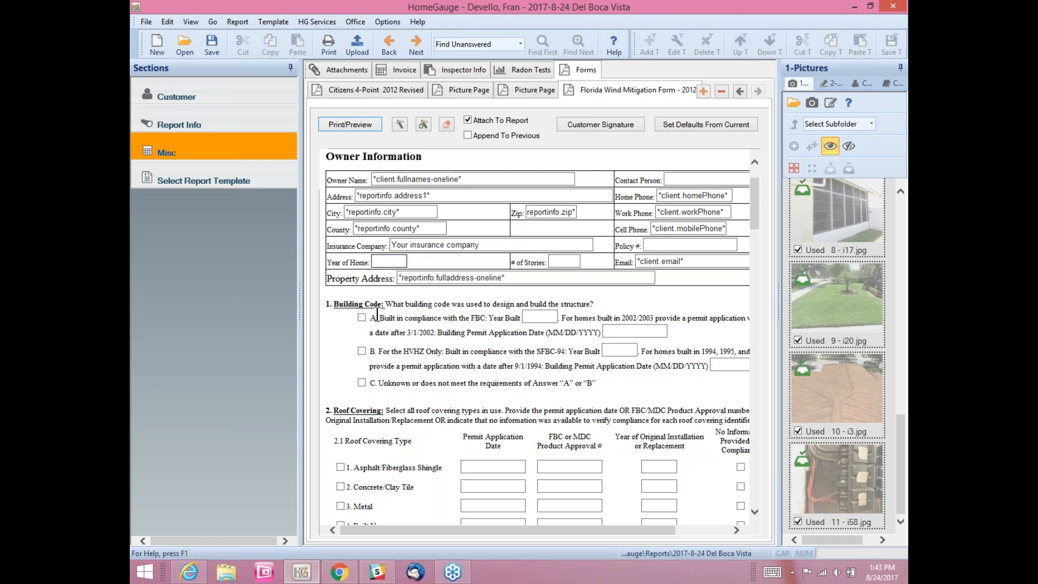
left_click(362, 318)
left_click(538, 317)
type("2000")
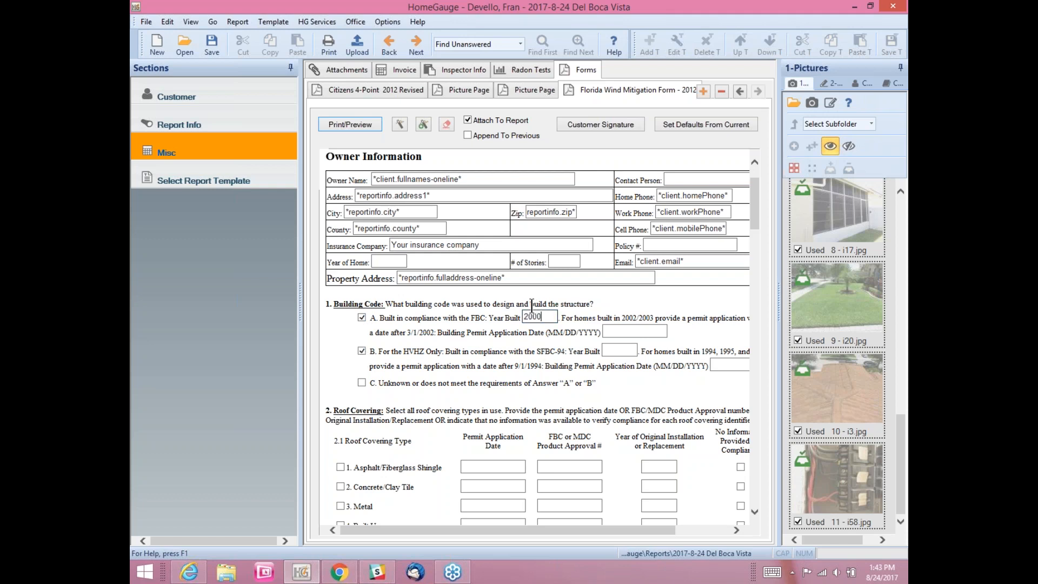
left_click(622, 332)
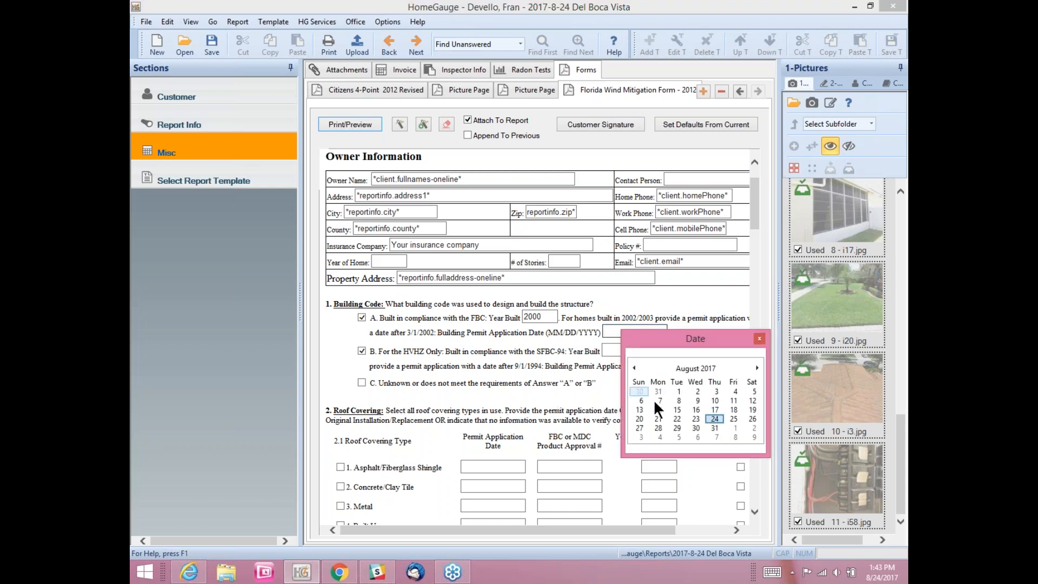
left_click(715, 420)
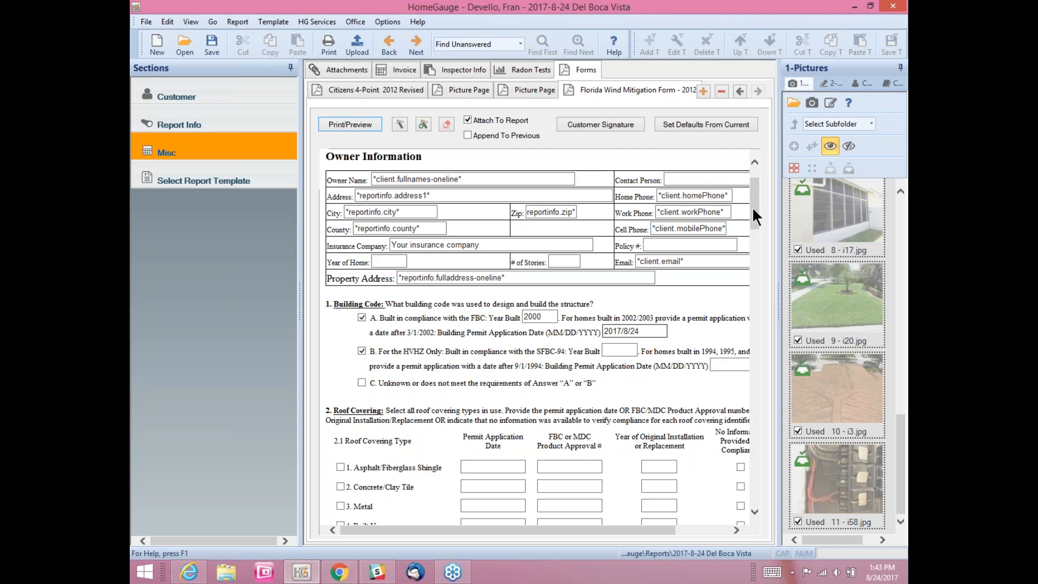
left_click_drag(752, 207, 749, 486)
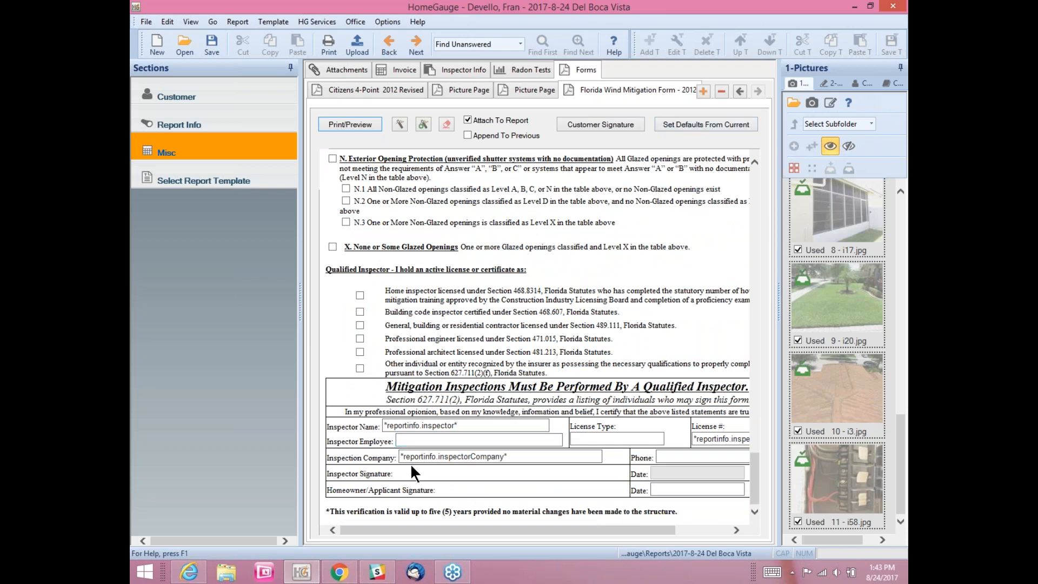
left_click(657, 459)
left_click(644, 438)
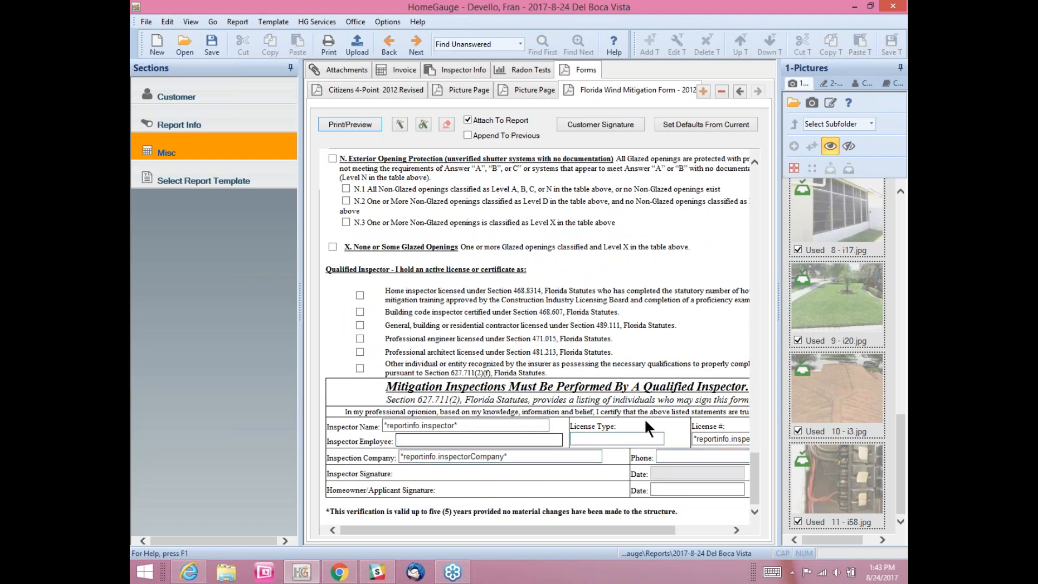
scroll(622, 328, "up", 20)
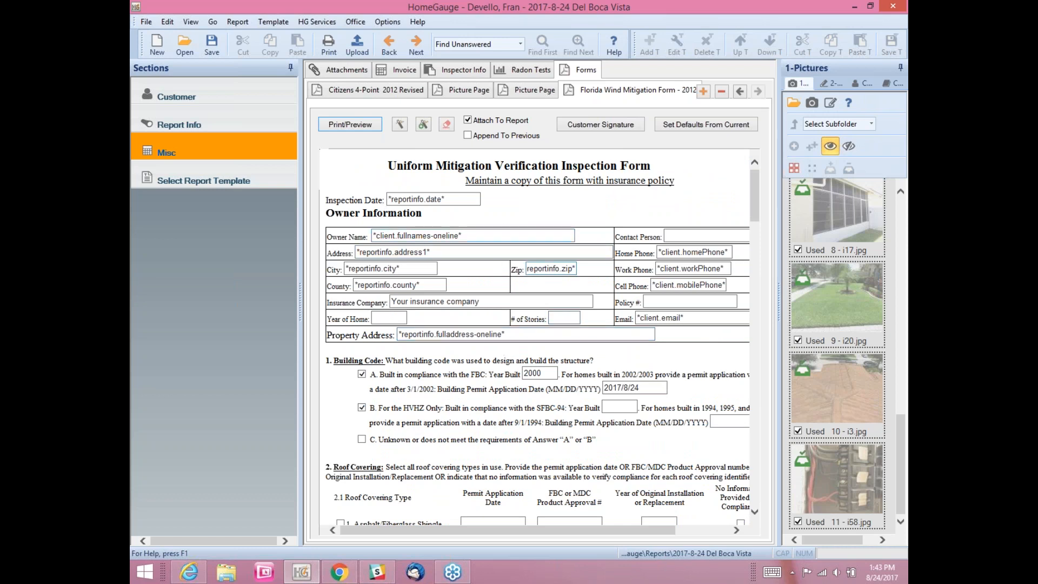
scroll(527, 275, "down", 20)
scroll(528, 275, "up", 20)
Step: Add a Picture Page form with the i151.jpg sliding-door photo as Picture 1
left_click(703, 91)
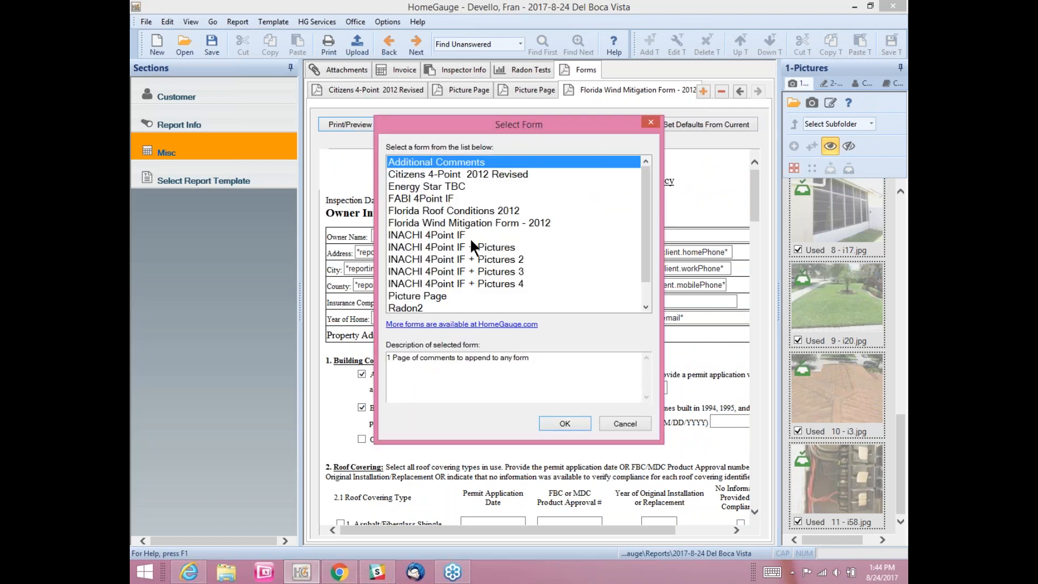
left_click(447, 296)
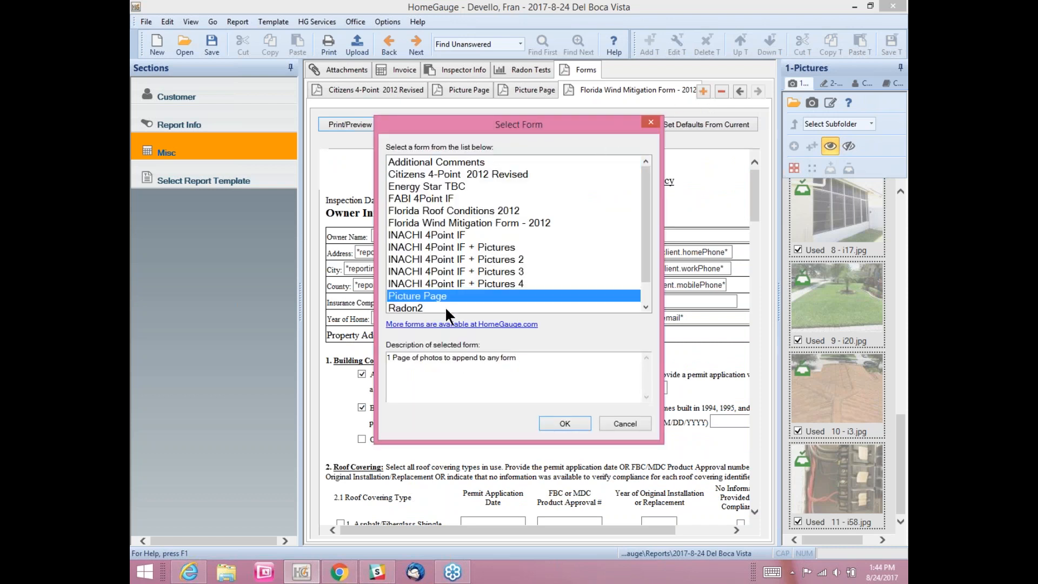
left_click(565, 423)
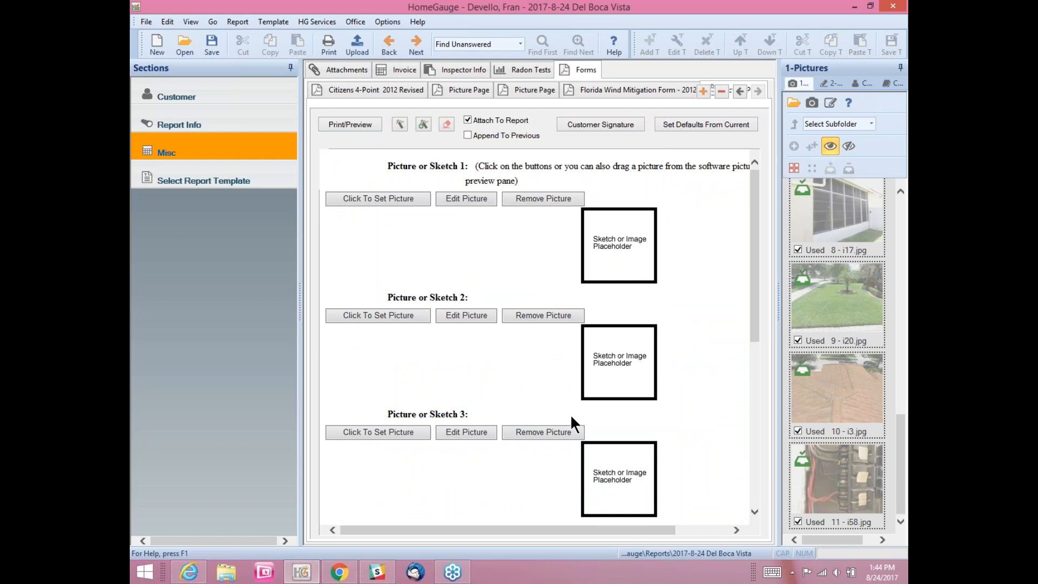
left_click(387, 199)
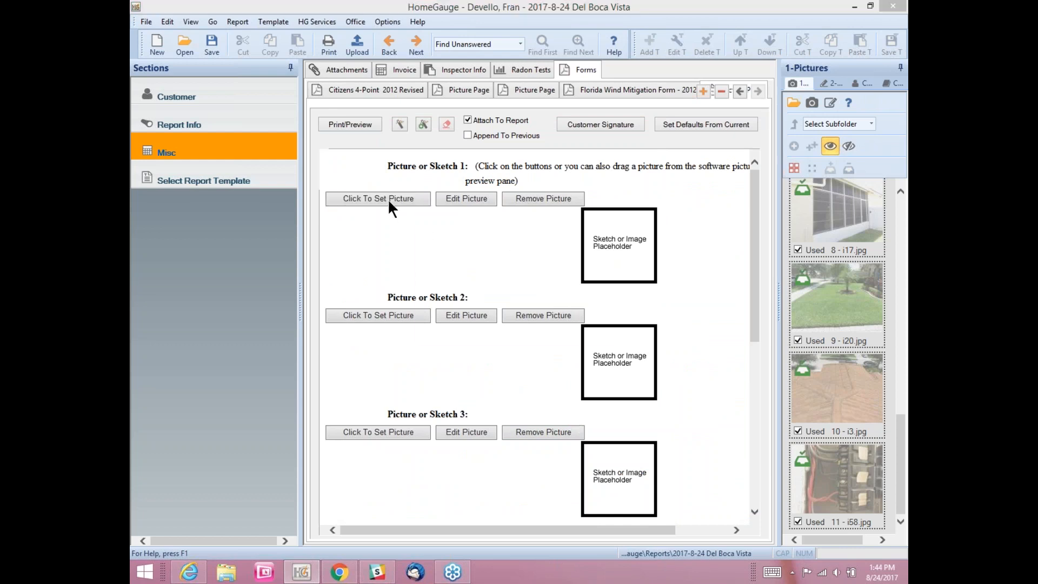
left_click(524, 324)
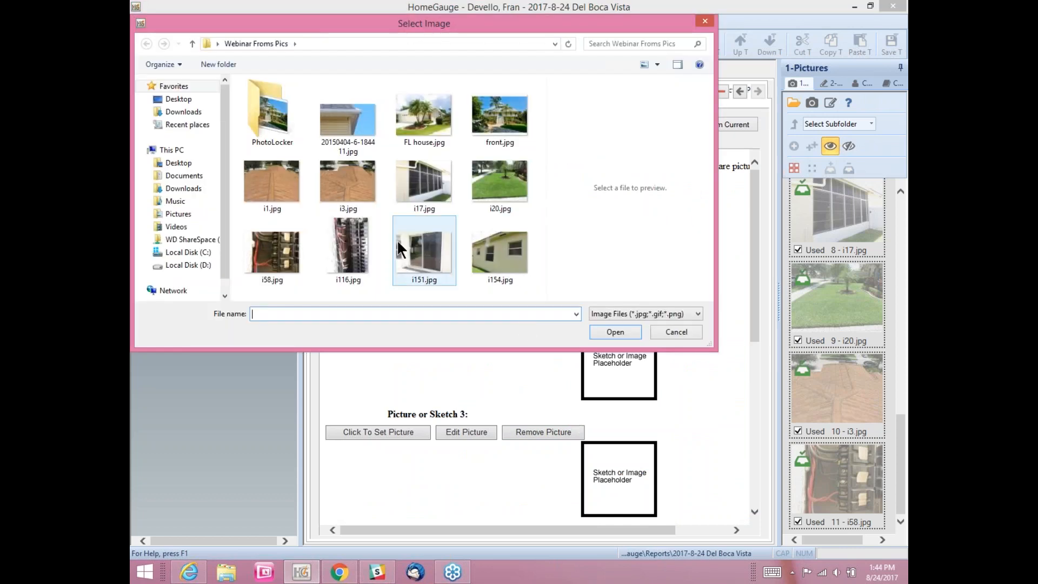
left_click(425, 252)
left_click(611, 332)
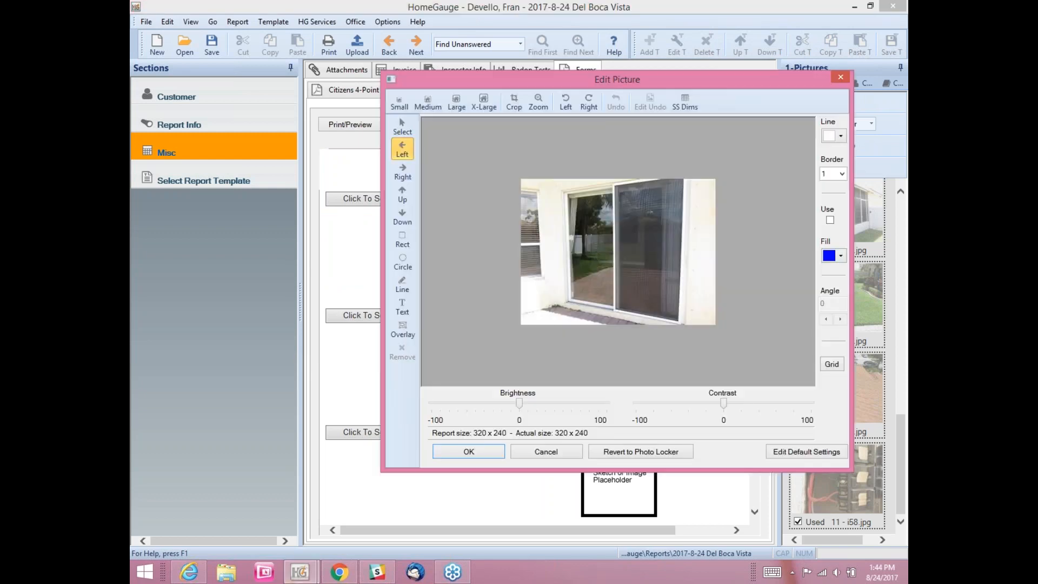
left_click(490, 454)
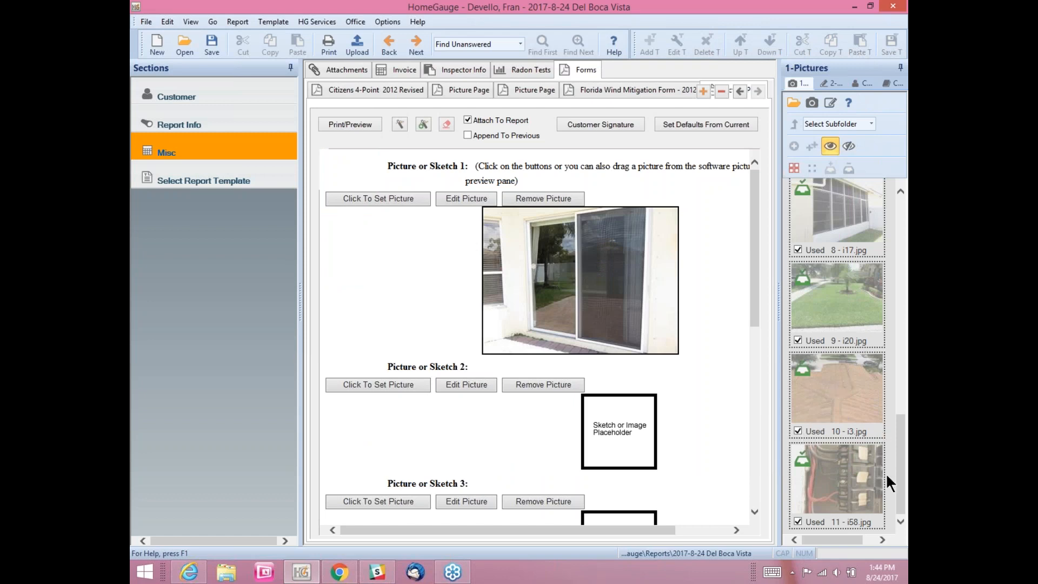
Step: Drop the i154.jpg house photo into Picture 2 and check Append To Previous
left_click_drag(895, 444, 885, 340)
left_click_drag(857, 488, 633, 454)
left_click(478, 452)
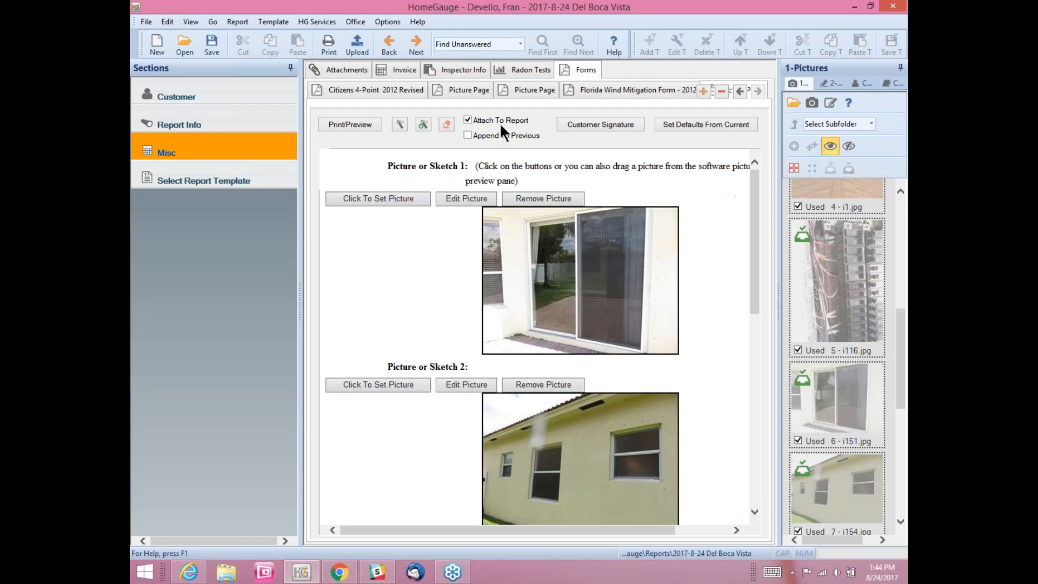
left_click(582, 89)
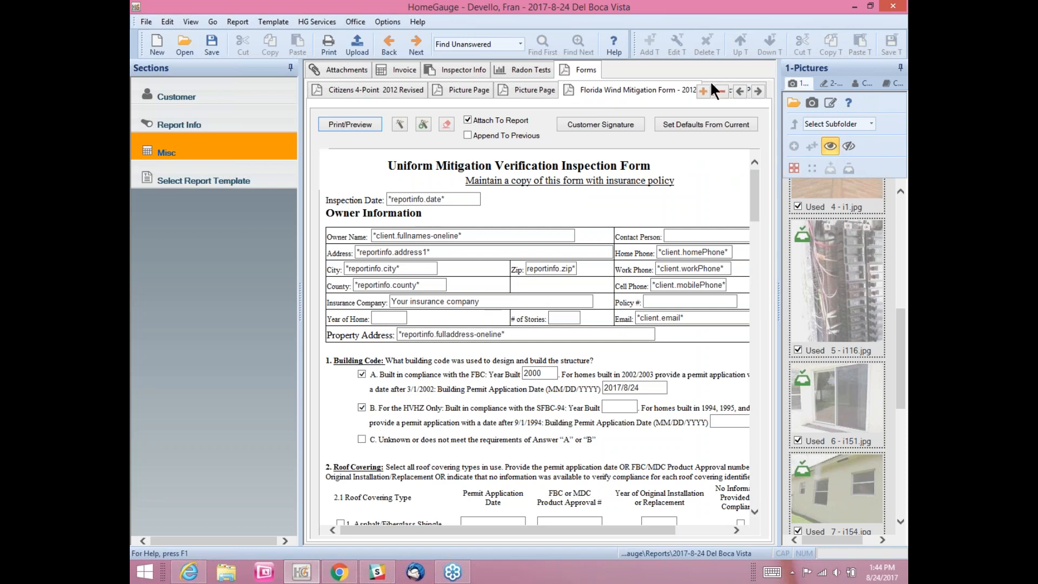
left_click(712, 85)
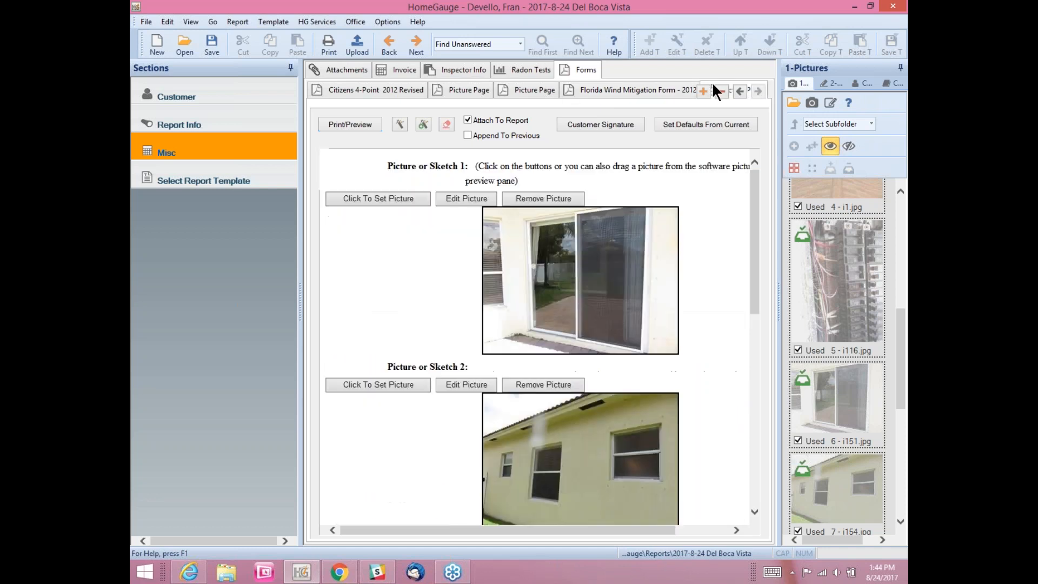
left_click(466, 134)
left_click(573, 88)
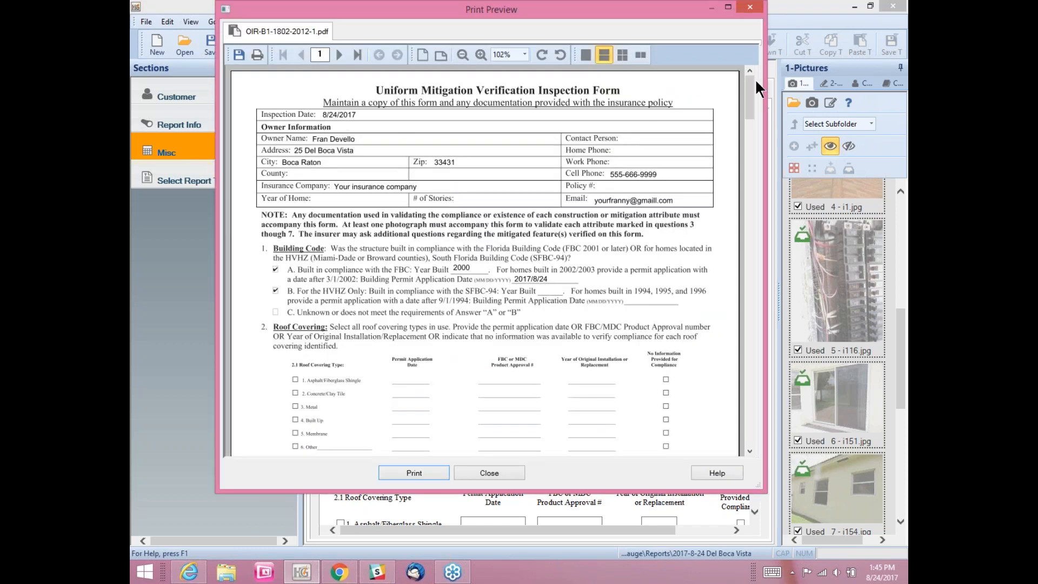
Step: Save the previewed OIR-B1-1802-2012-1.pdf to Inspection Reports with the client's name prefixed
left_click_drag(748, 87, 753, 219)
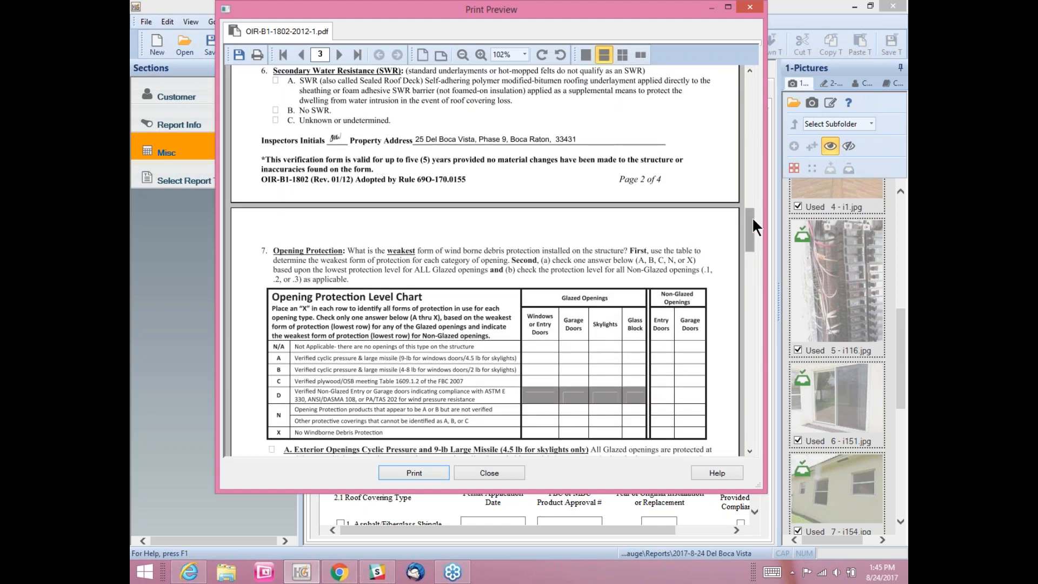
mouse_move(753, 219)
left_mouse_down()
mouse_move(734, 373)
mouse_move(763, 100)
mouse_move(747, 71)
left_mouse_up()
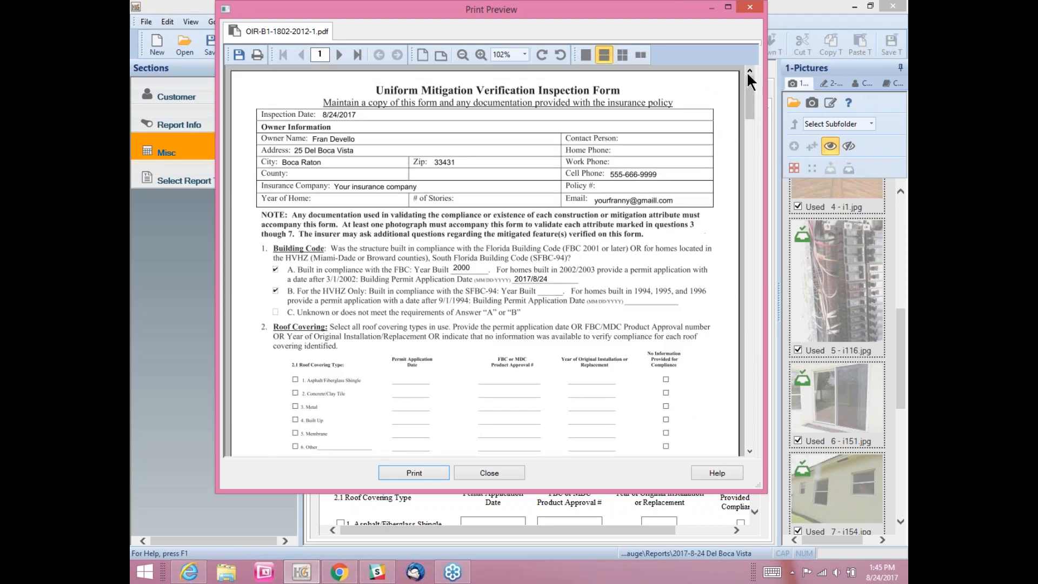
left_click(242, 55)
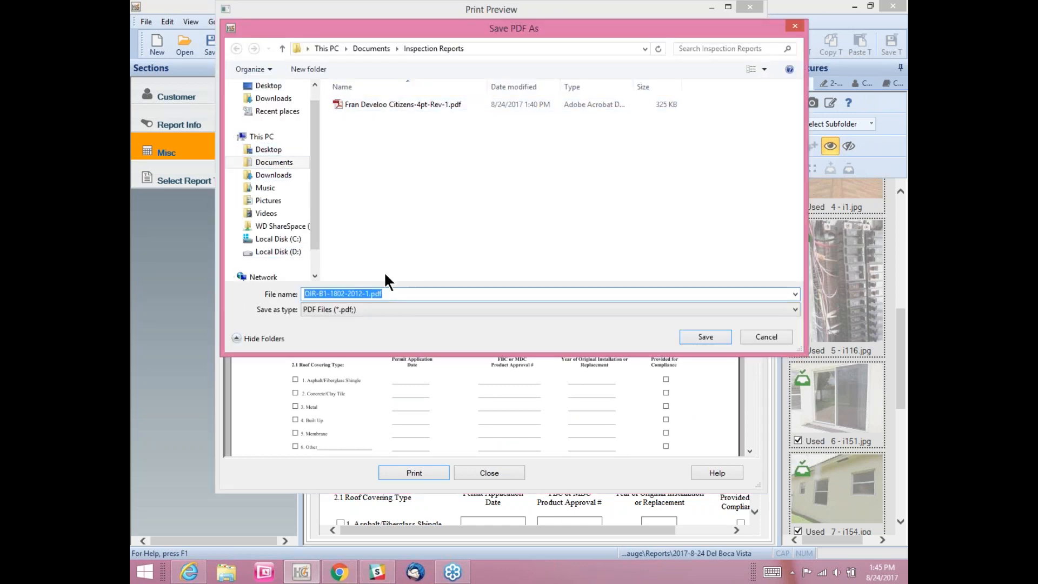
left_click(306, 292)
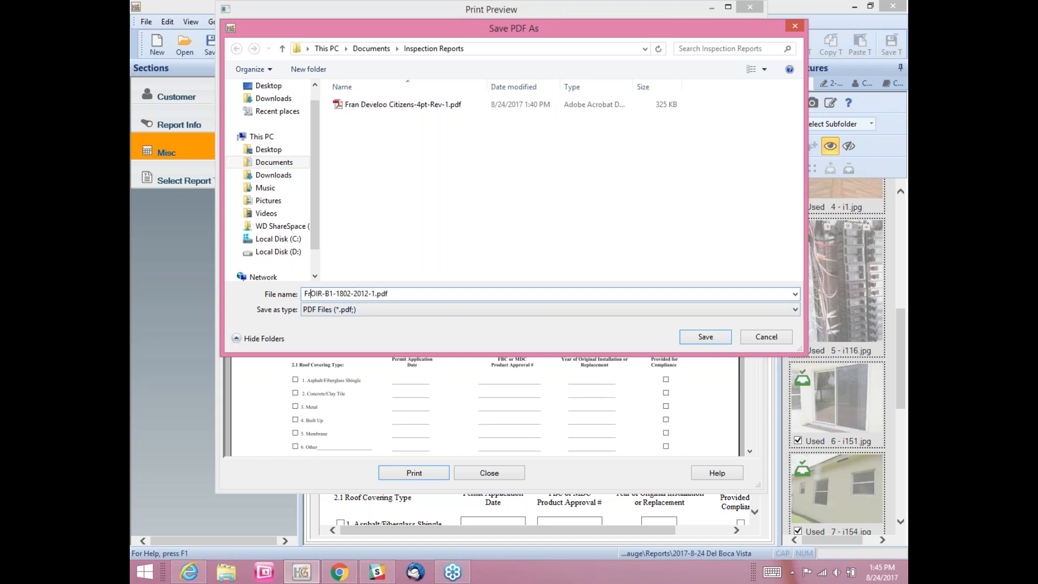
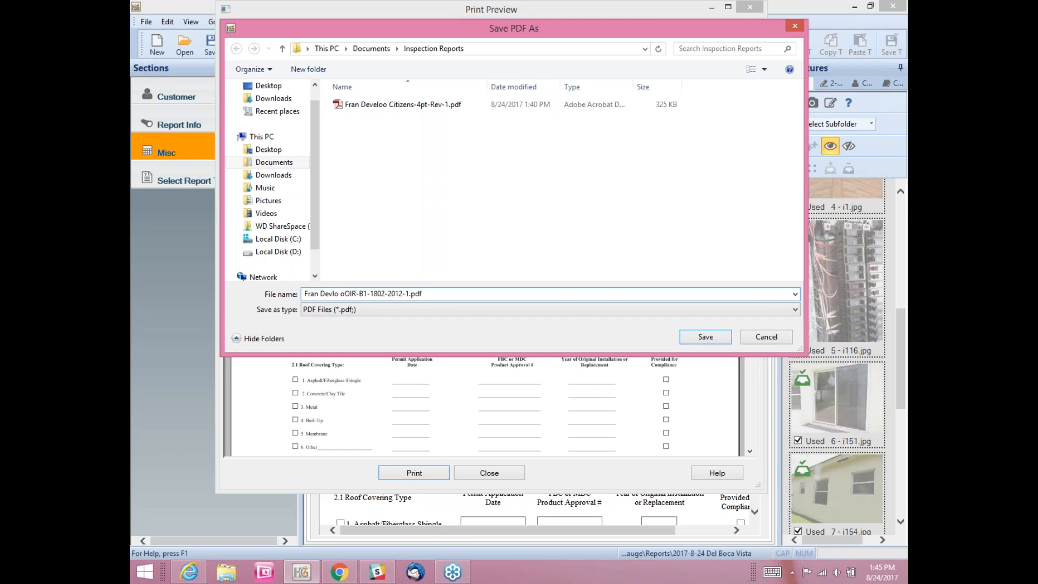
type("o")
left_click(687, 332)
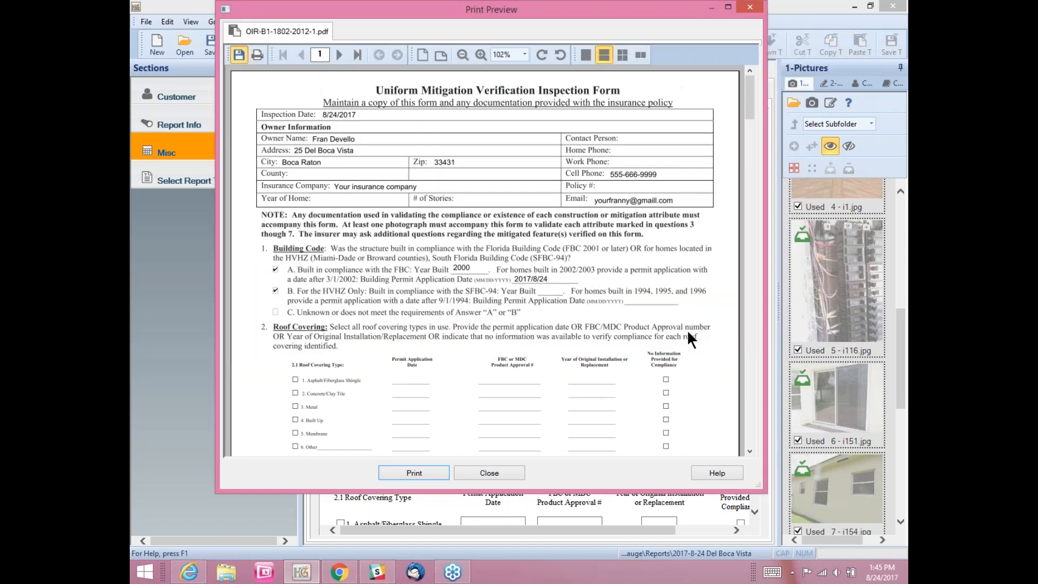
Step: Close the preview, set State/Prov to FL in Report Info, and retry the upload
left_click(750, 8)
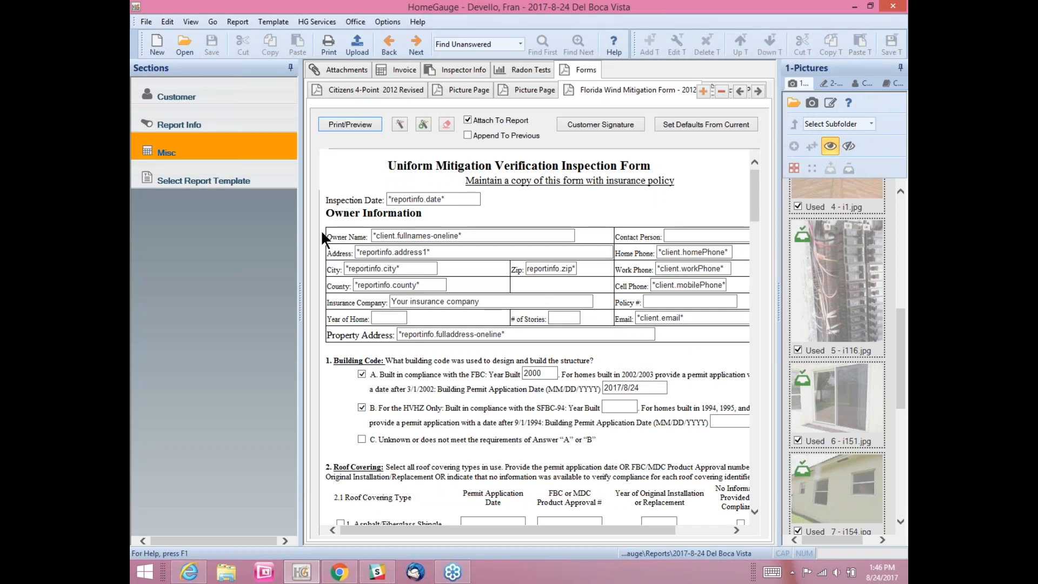
left_click(358, 39)
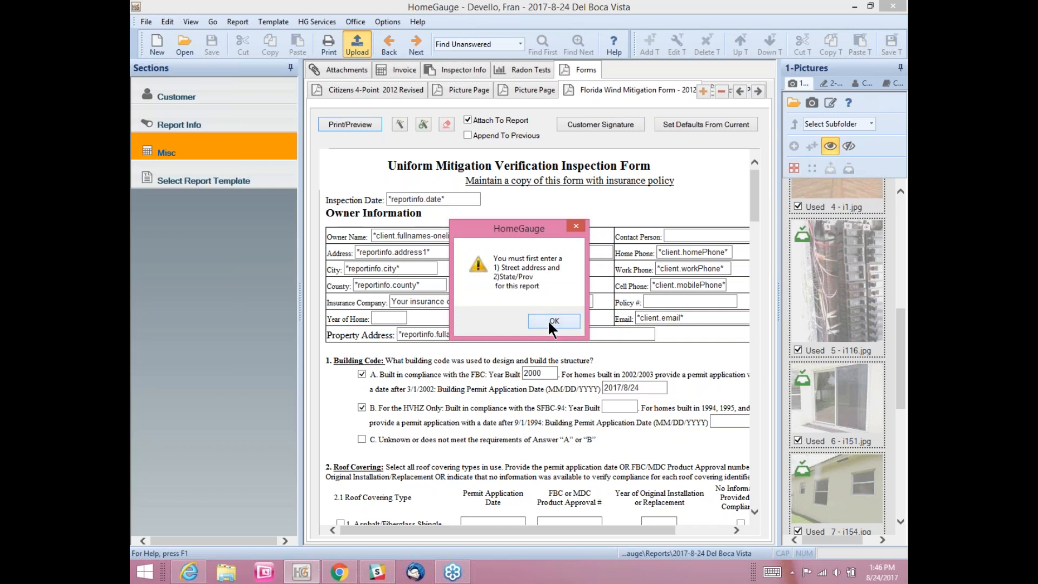
left_click(554, 321)
left_click(233, 126)
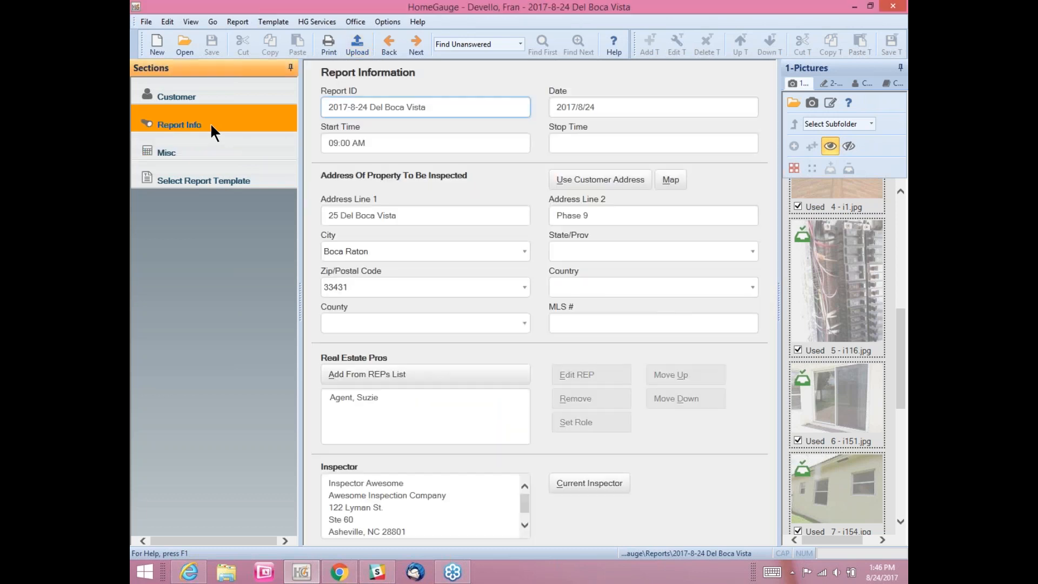
left_click(562, 252)
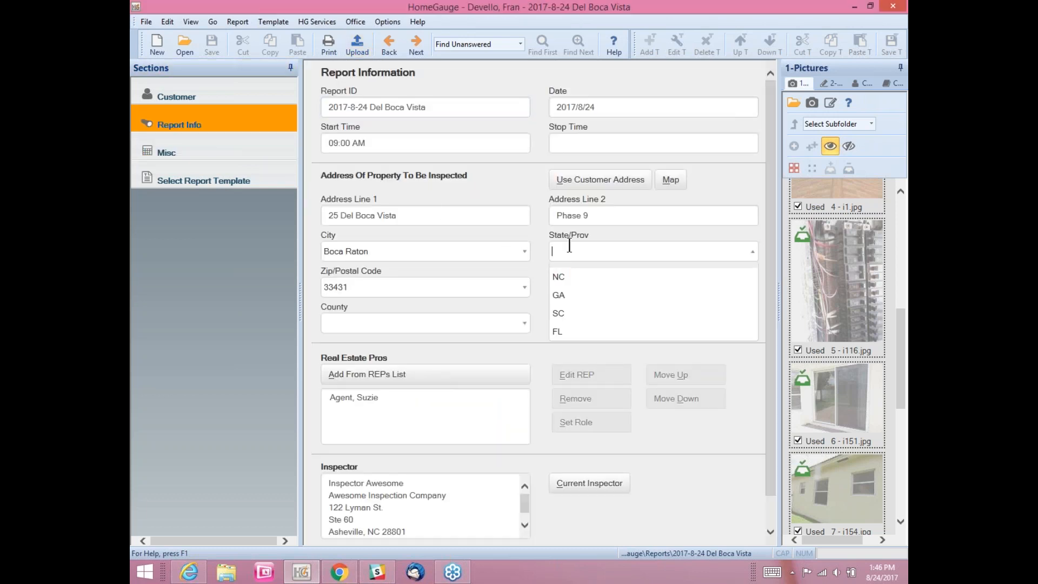
type("FL")
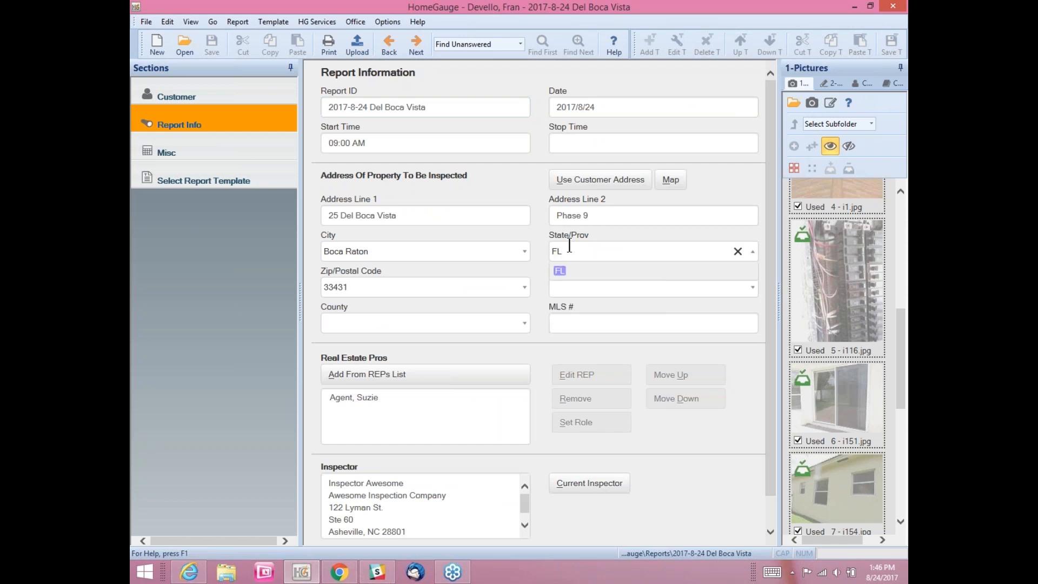
left_click(352, 41)
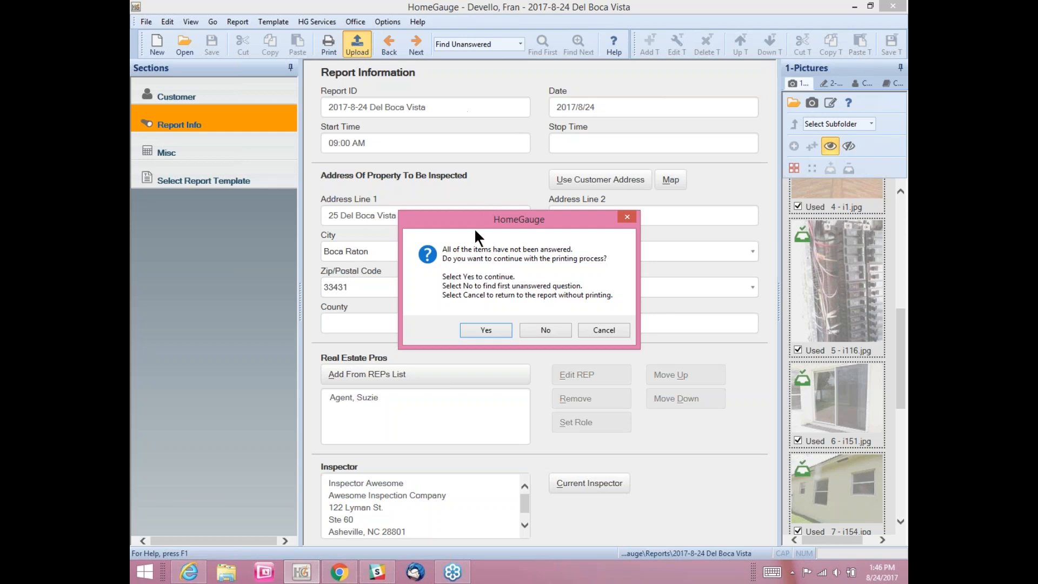
Step: Continue past the unanswered items and add a print document setting named 'Attachments Only'
left_click(489, 327)
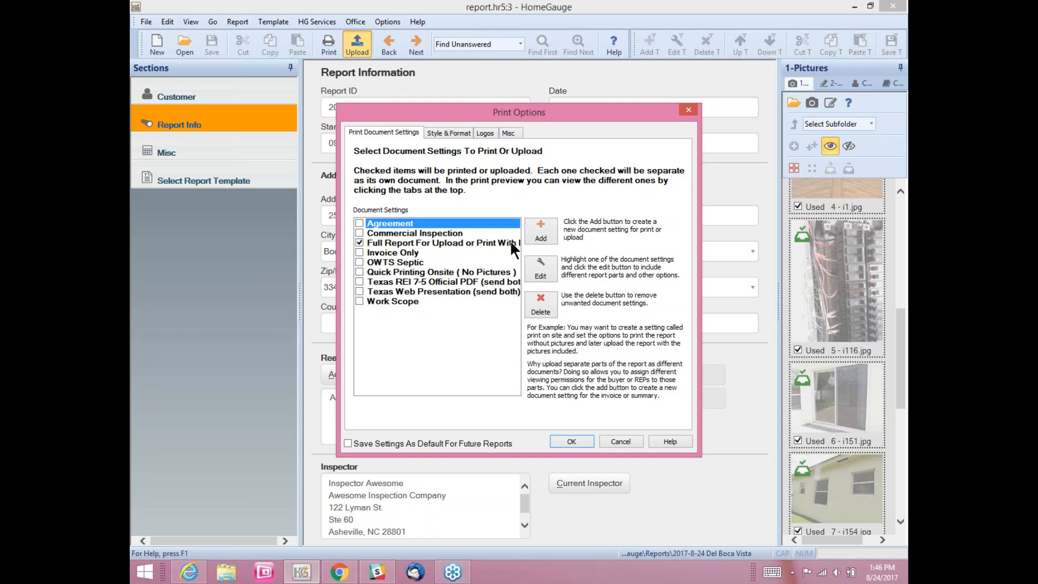
left_click(538, 231)
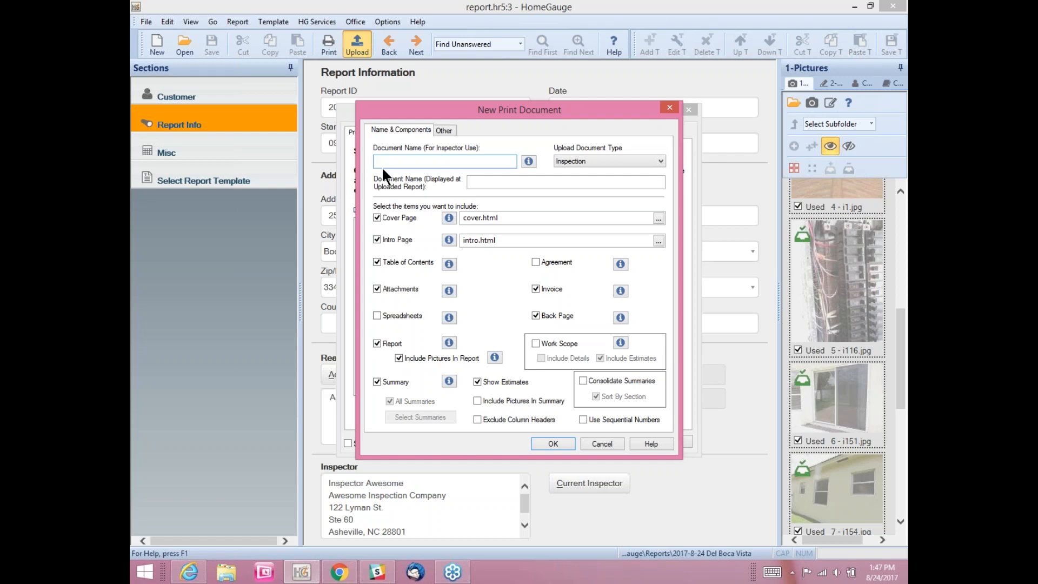
type("ttachments Only")
key("Tab")
Step: Save the Attachments Only setting, uncheck the full report, and preview AttachmentsOnly.html
left_click(553, 441)
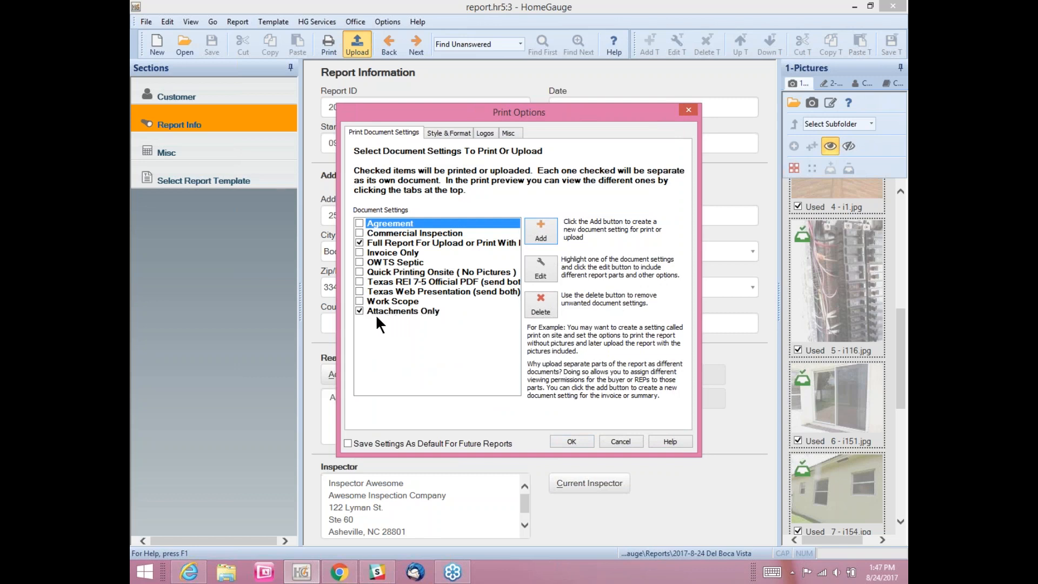
left_click(360, 243)
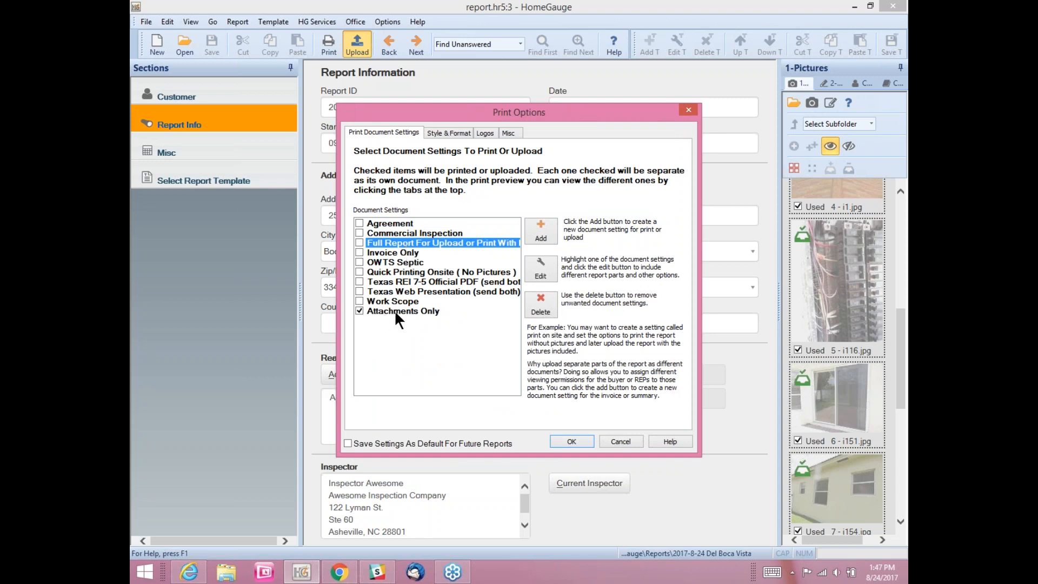
left_click(571, 440)
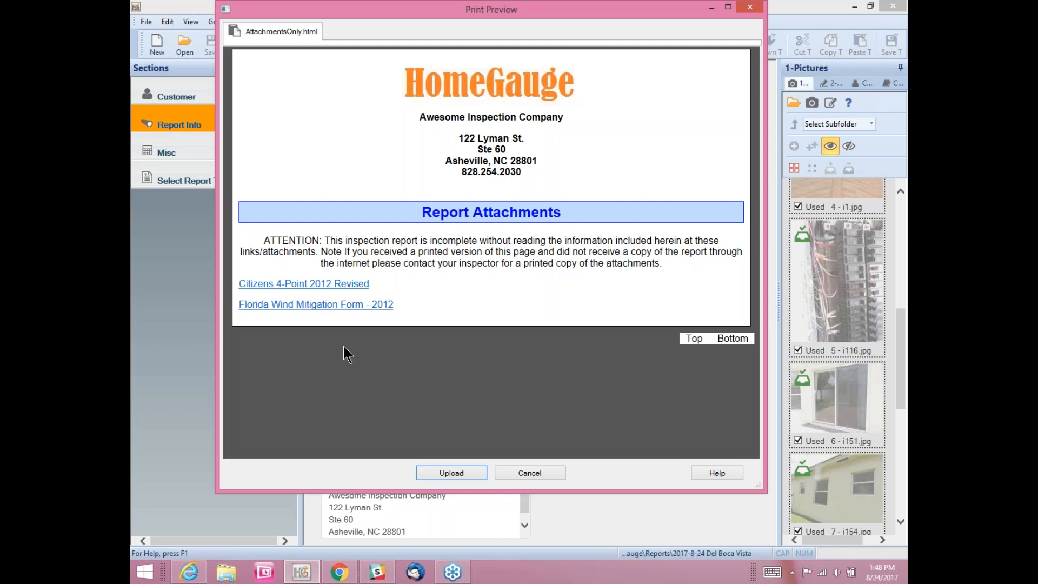
Step: Upload the Attachments Only document with notification emails sent, then maximize the dashboard browser
left_click(472, 469)
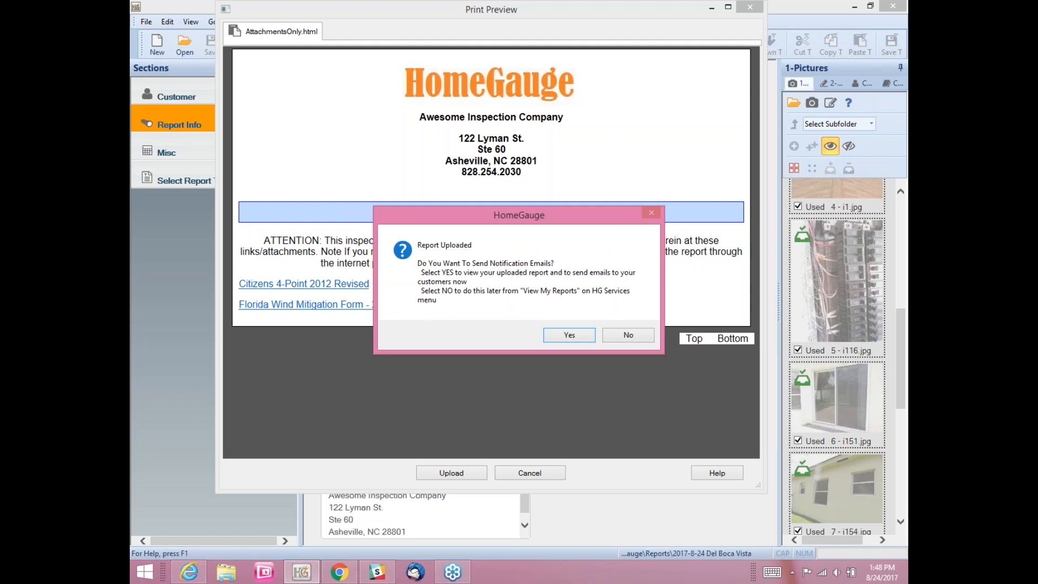
left_click(569, 335)
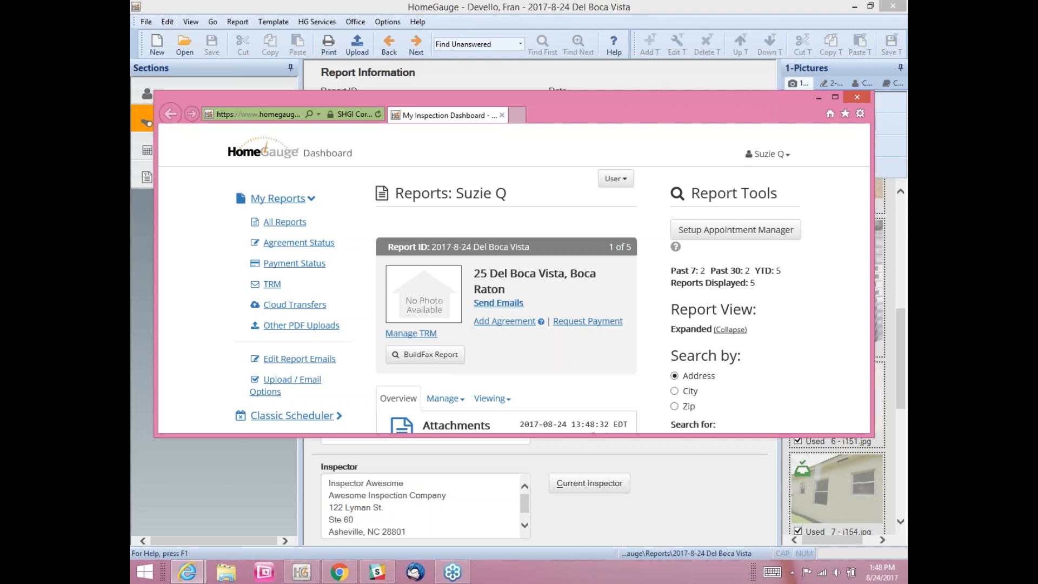
left_click(835, 97)
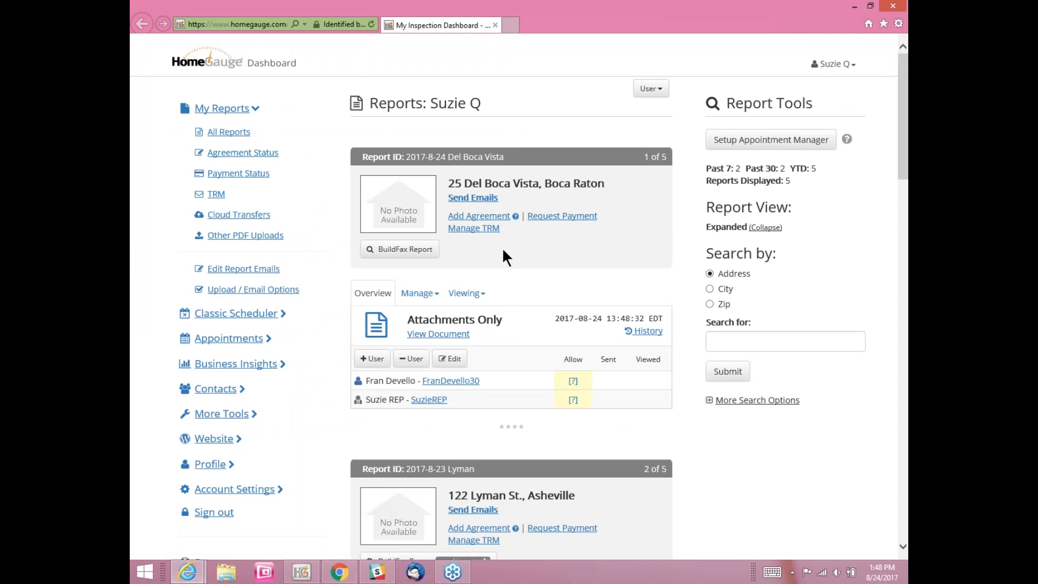
Step: Let the agent and client view and forward the Attachments Only document, send the emails, and return to All Reports
left_click(474, 199)
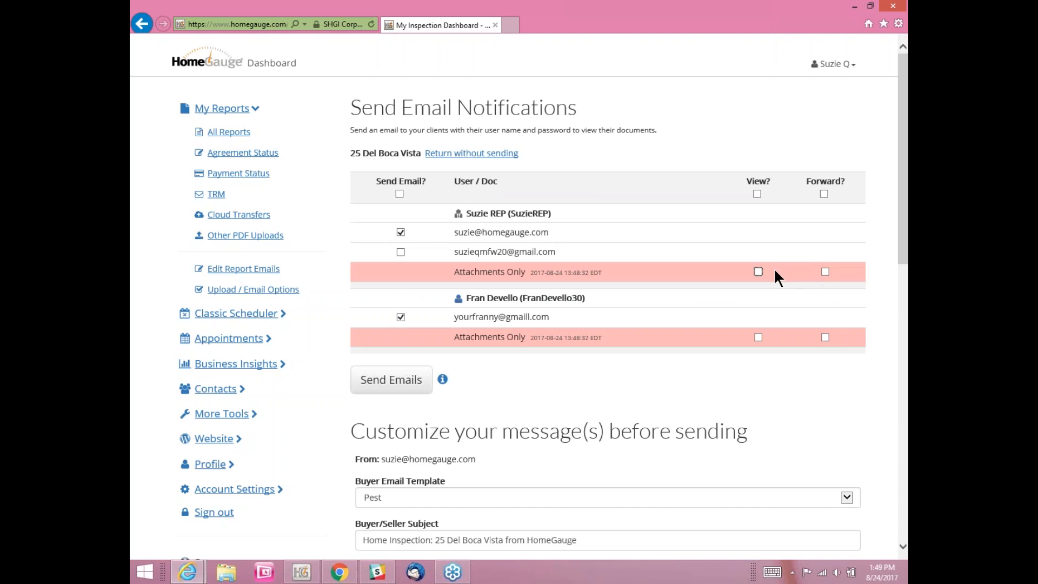
left_click(758, 270)
left_click(825, 271)
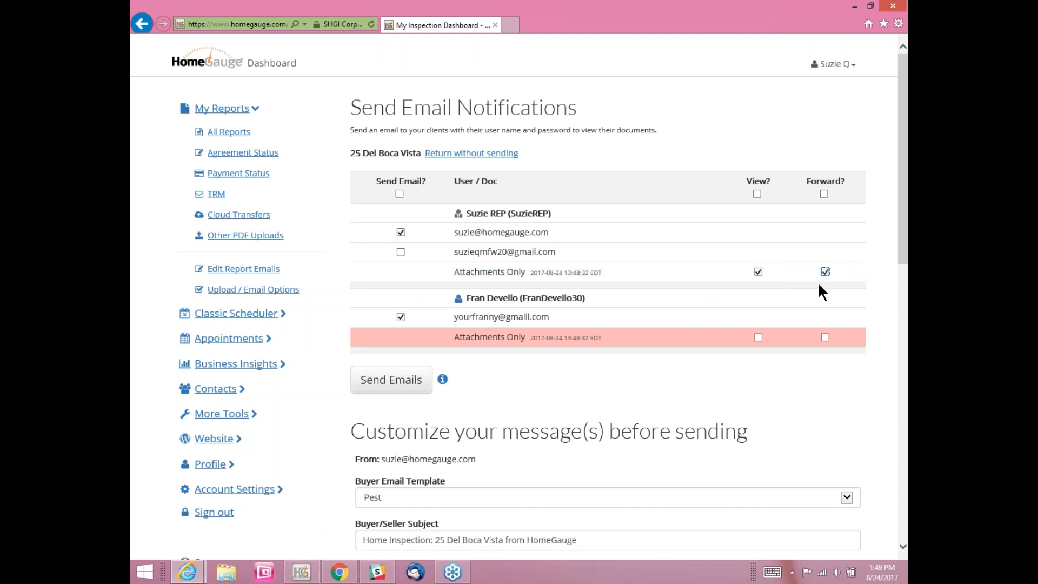
left_click(758, 337)
left_click(825, 337)
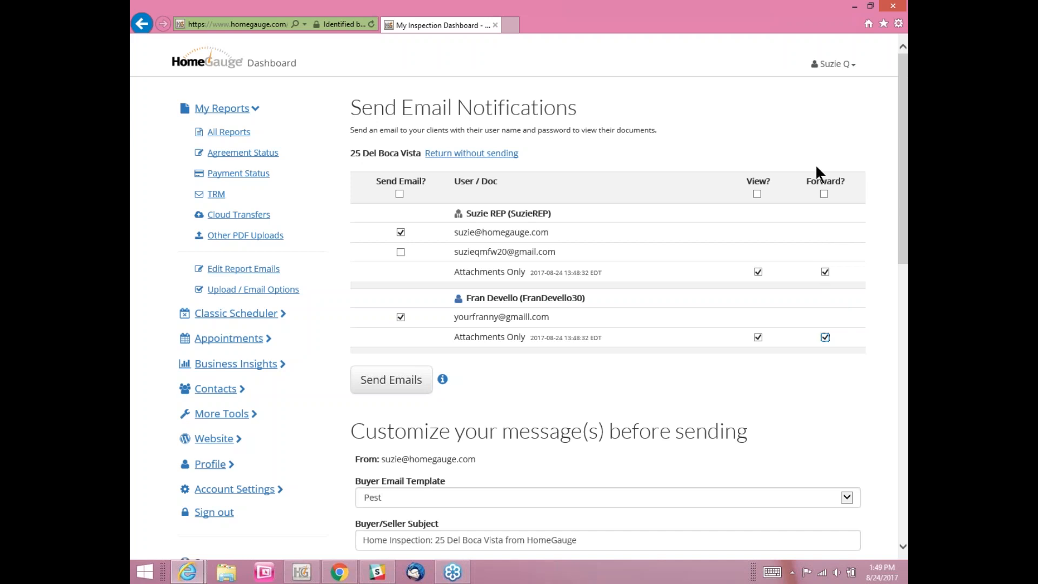
left_click(397, 381)
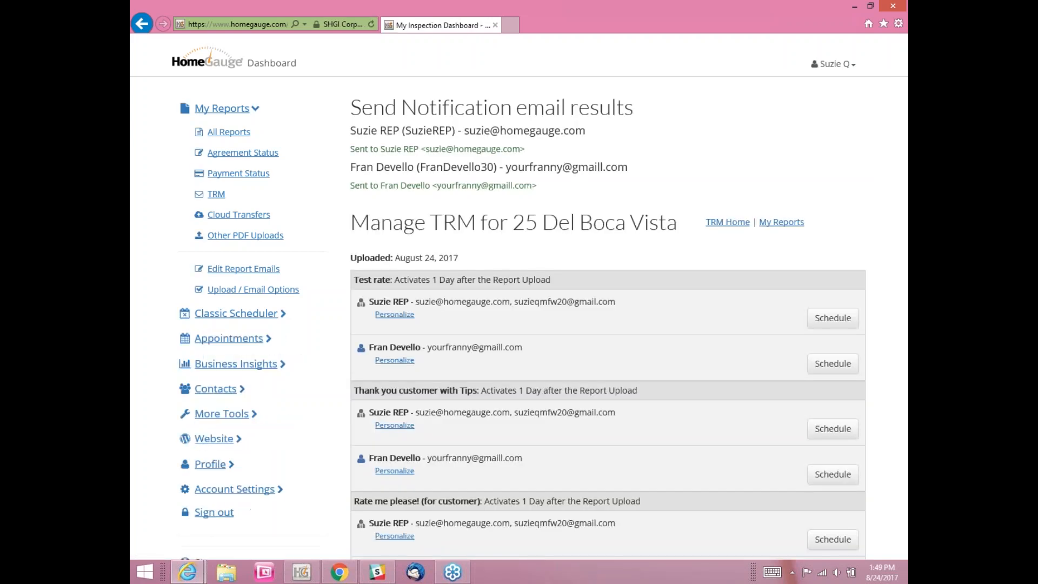
left_click(232, 132)
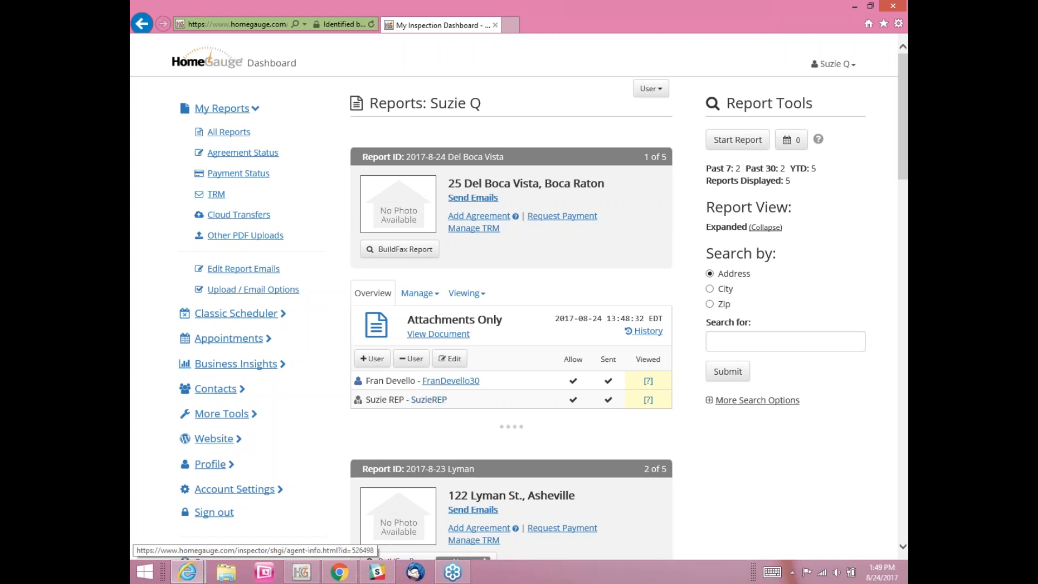
Step: Load homegauge.com in a new tab of the webmail browser window
left_click(341, 575)
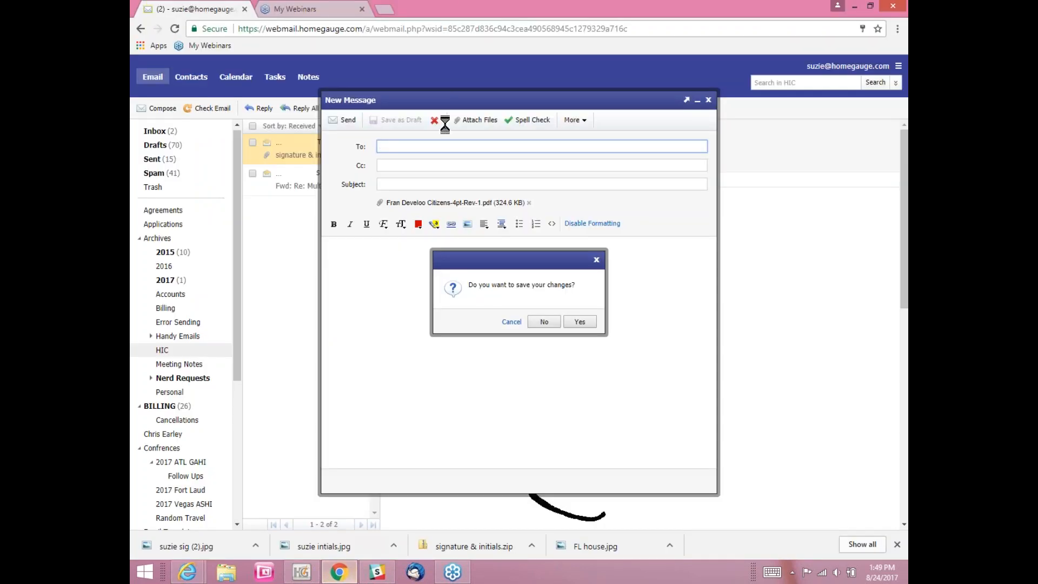
left_click(384, 7)
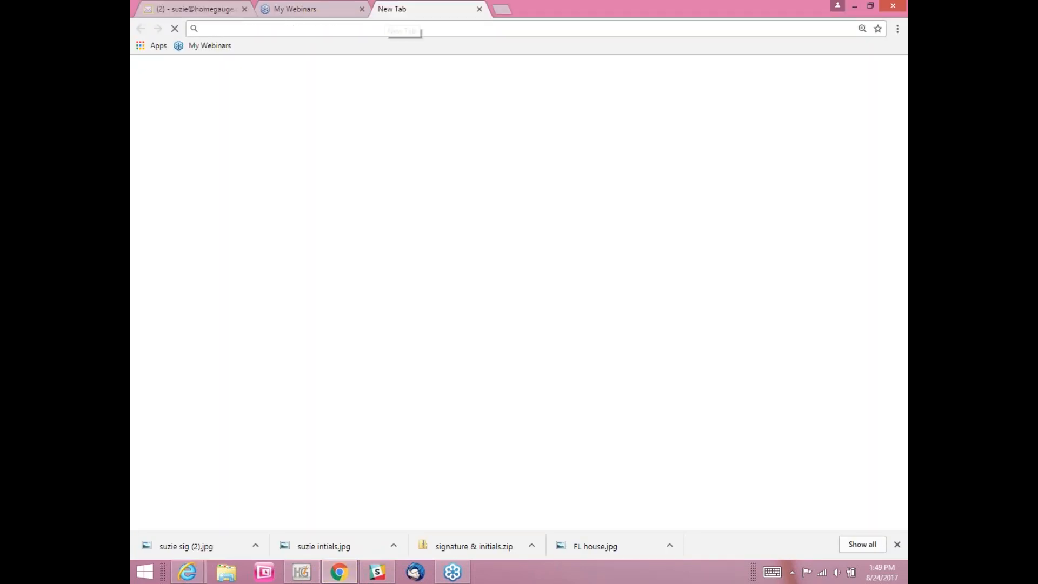
type("hoegau")
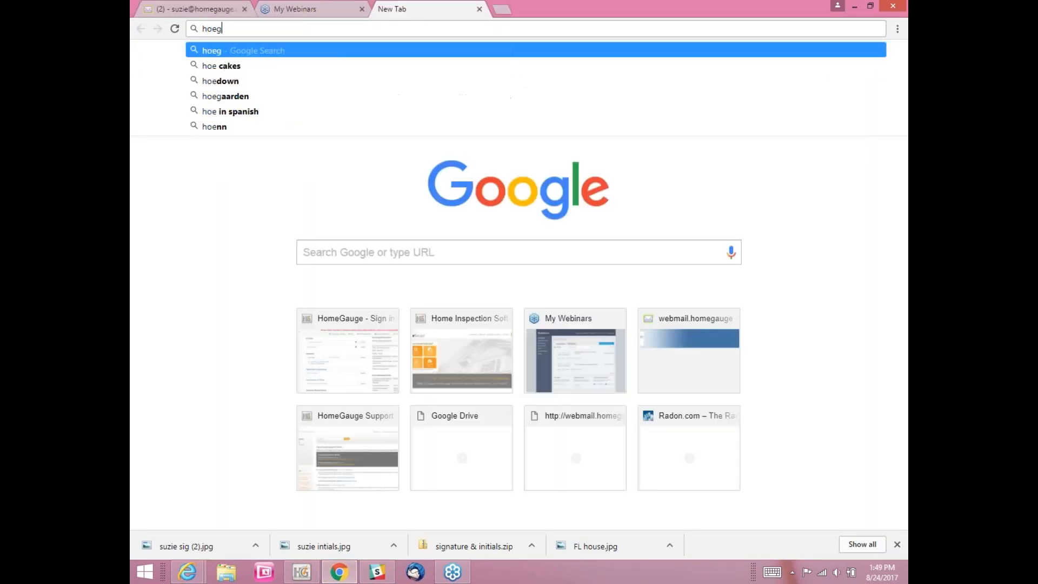
key("BackSpace")
key("BackSpace")
key("BackSpace")
key("BackSpace")
type("megauge.co")
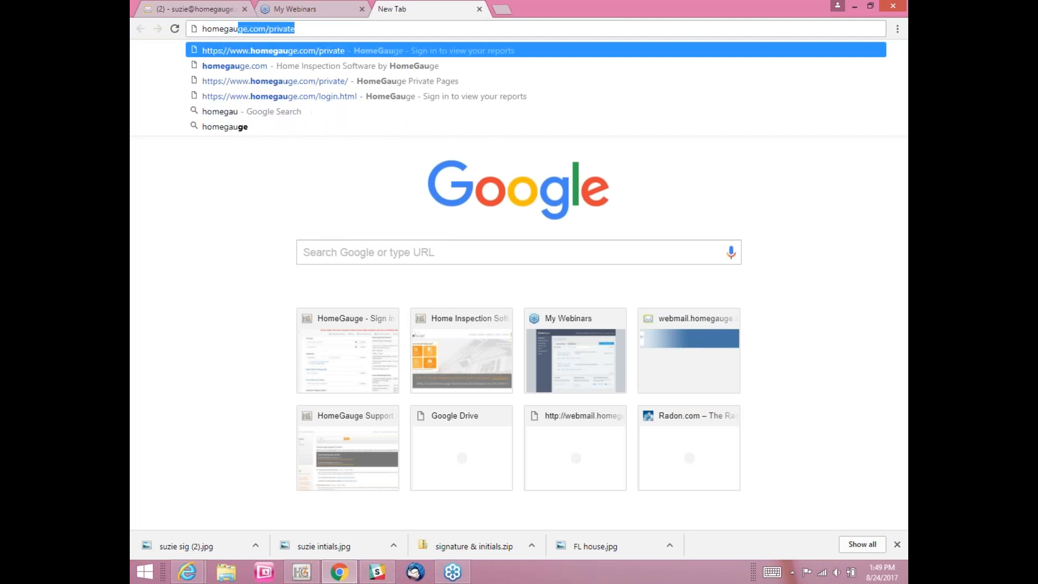
type("m")
key("Return")
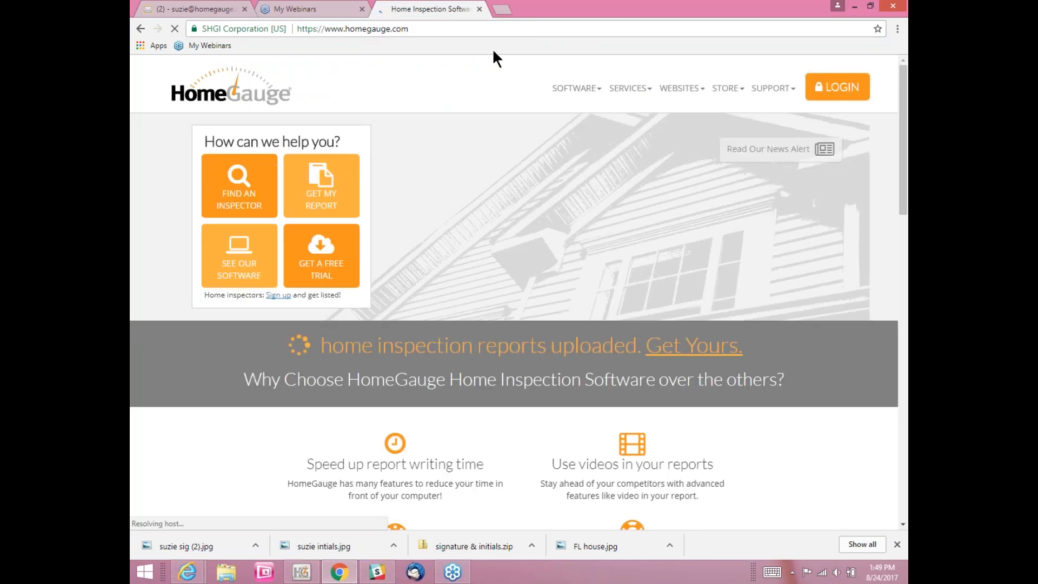
Step: Sign in to HomeGauge with the agent's username and password
left_click(815, 99)
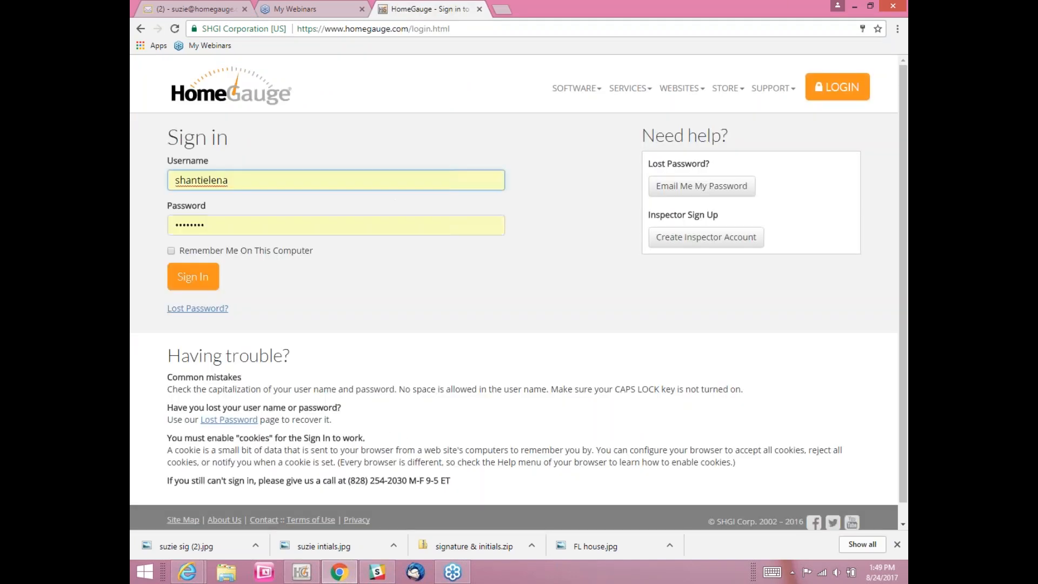
double_click(244, 181)
type("suzie")
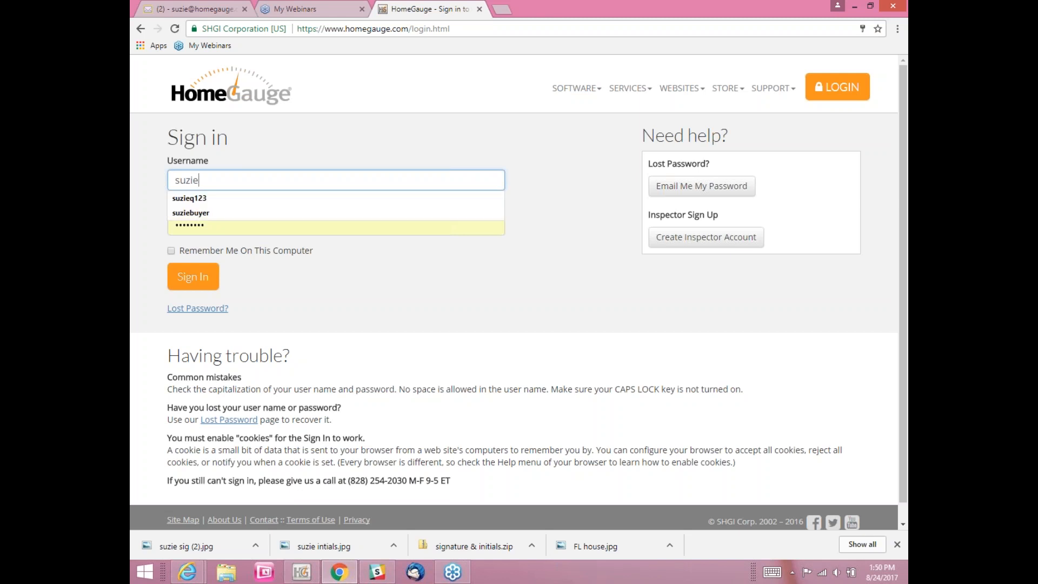
type("rep")
key("Tab")
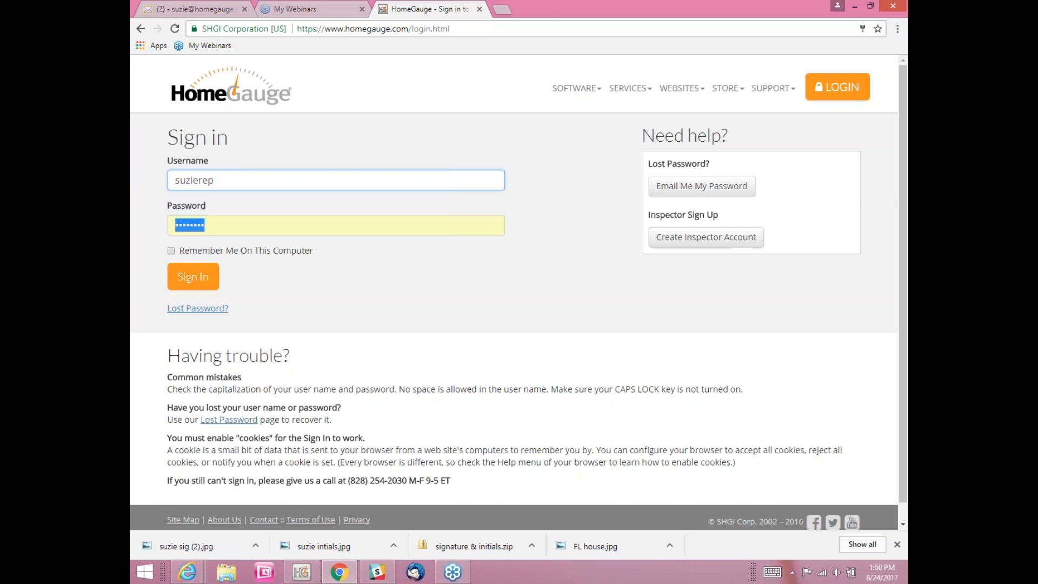
type("•••••")
key("Return")
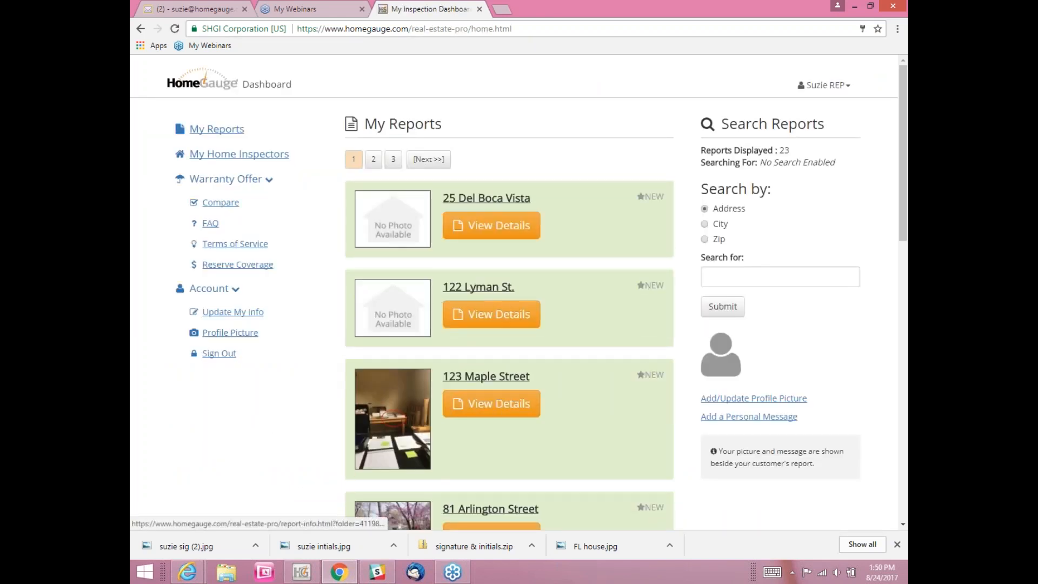
left_click(493, 229)
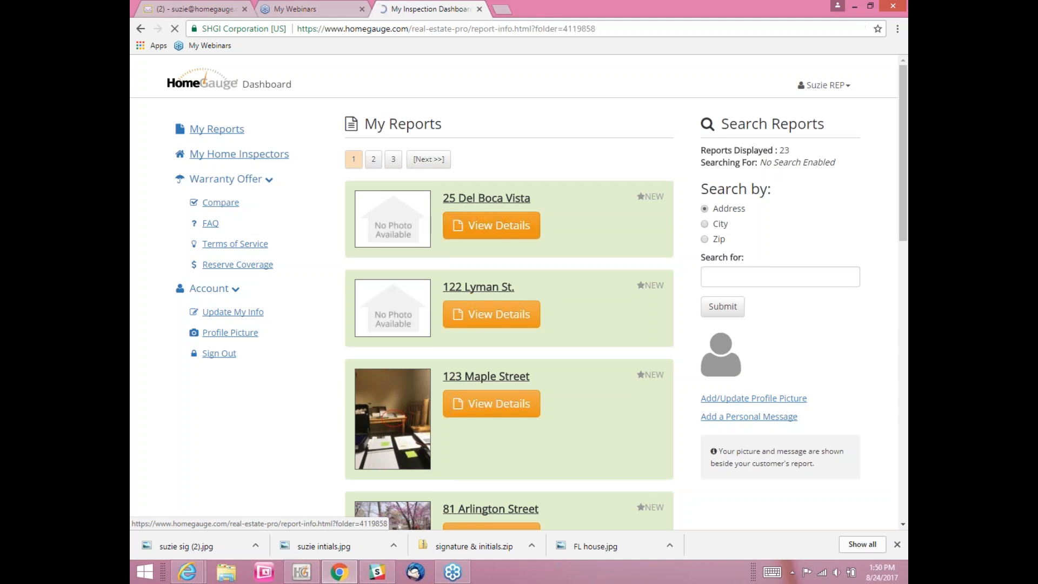
left_click(356, 374)
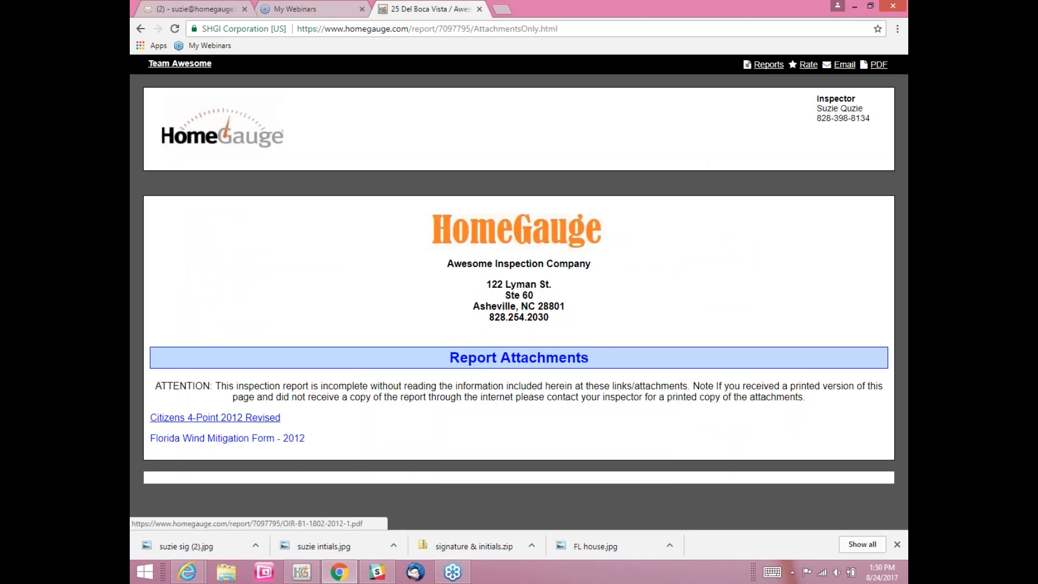
left_click(264, 420)
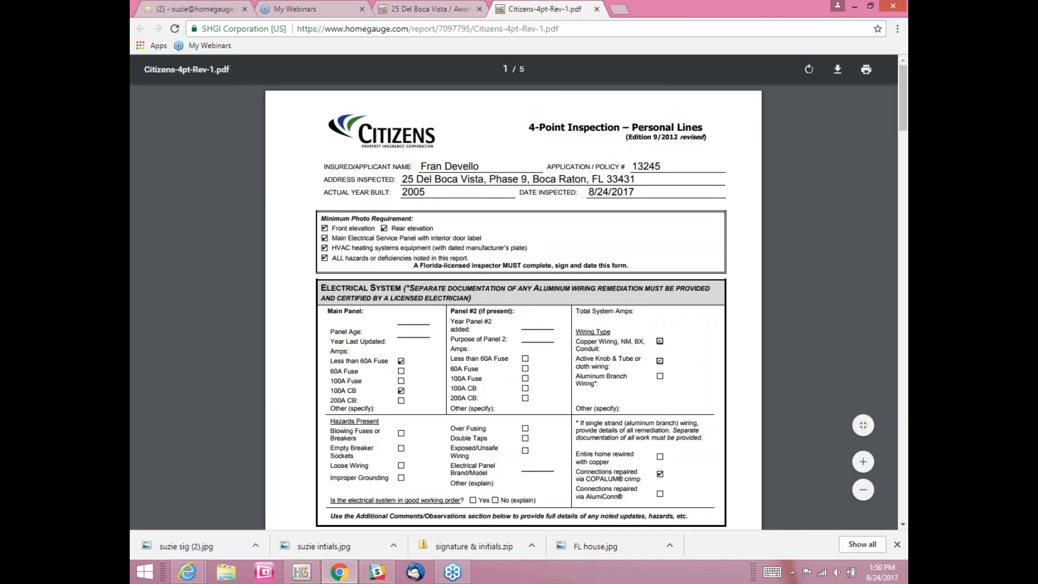
scroll(569, 306, "down", 20)
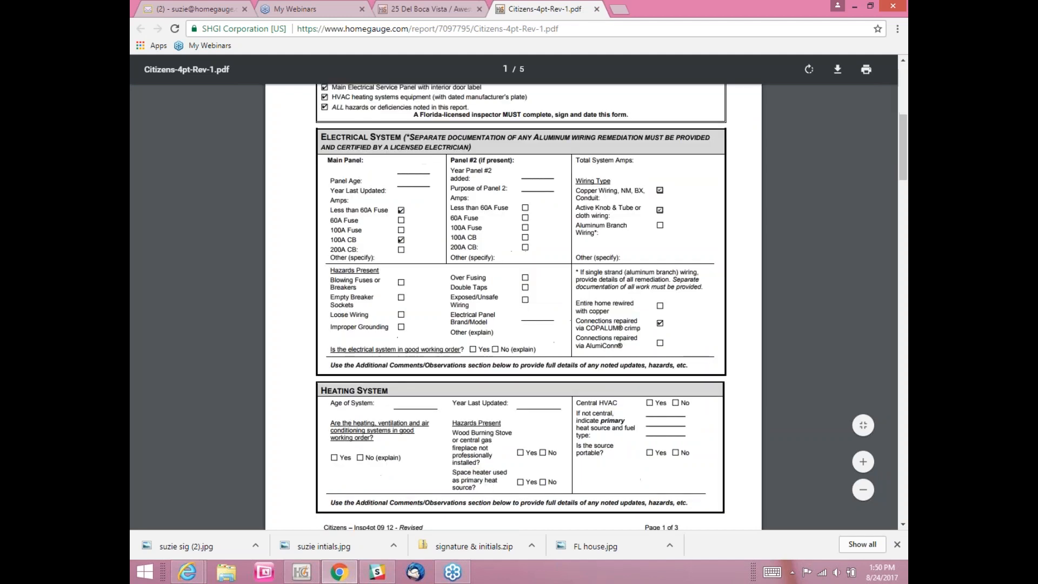
scroll(396, 227, "up", 20)
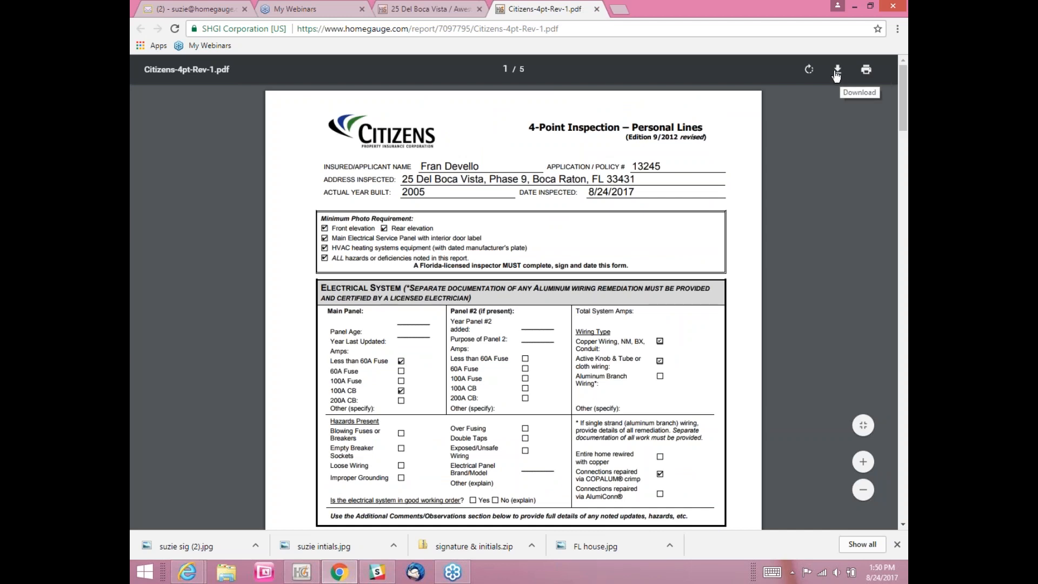
Step: Close the PDF and report tabs and return to the HomeGauge program
left_click(597, 9)
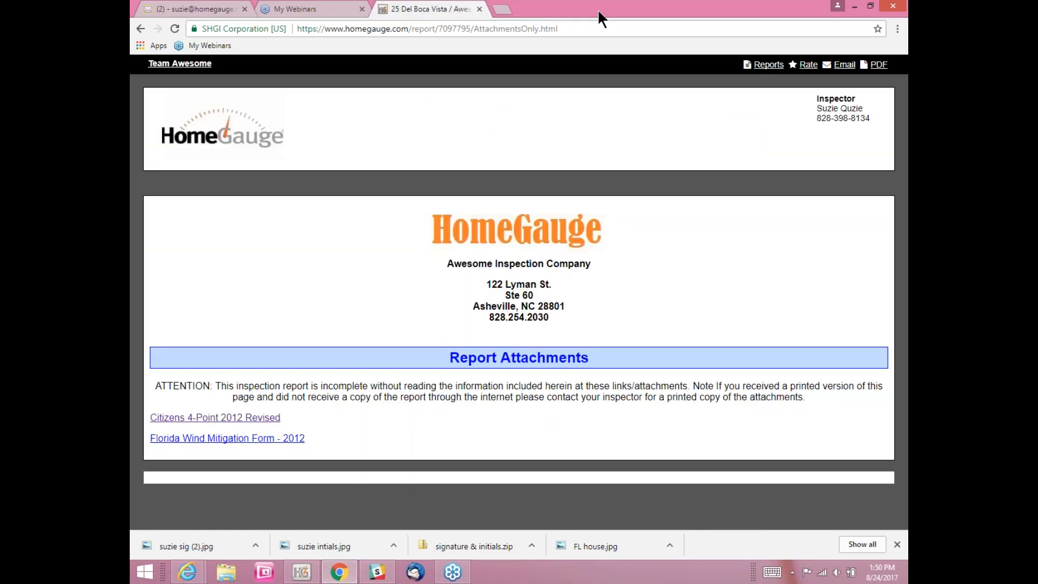
left_click(479, 8)
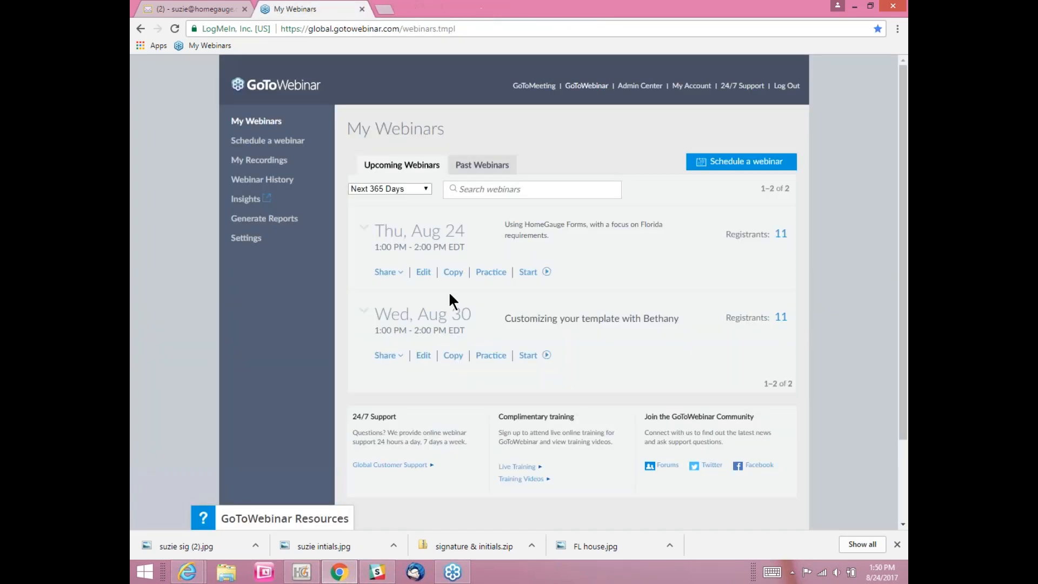
left_click(306, 573)
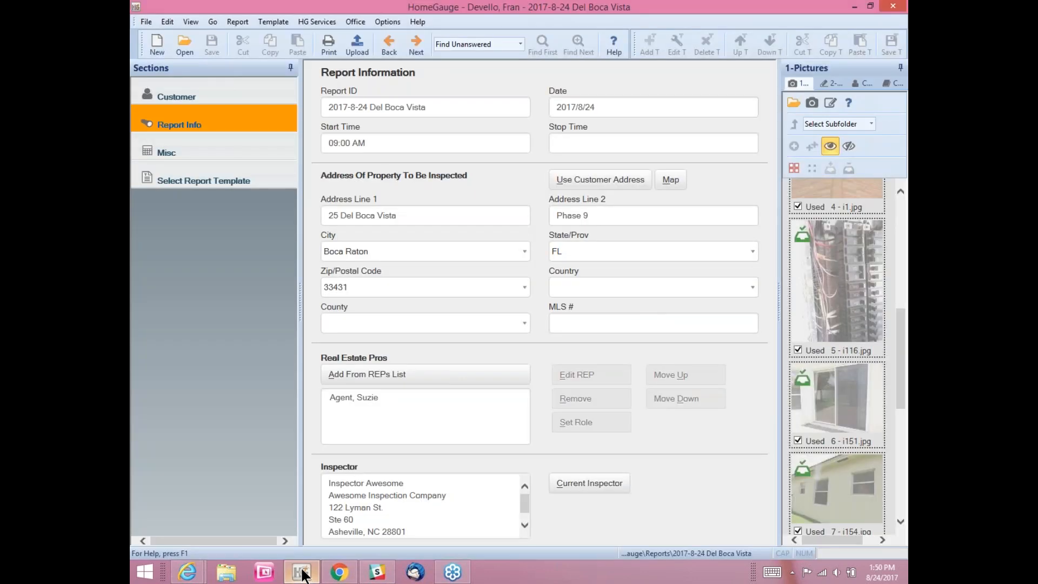
Step: Show the Misc section's Forms tab with the Citizens 4-Point 2012 Revised form
left_click(213, 150)
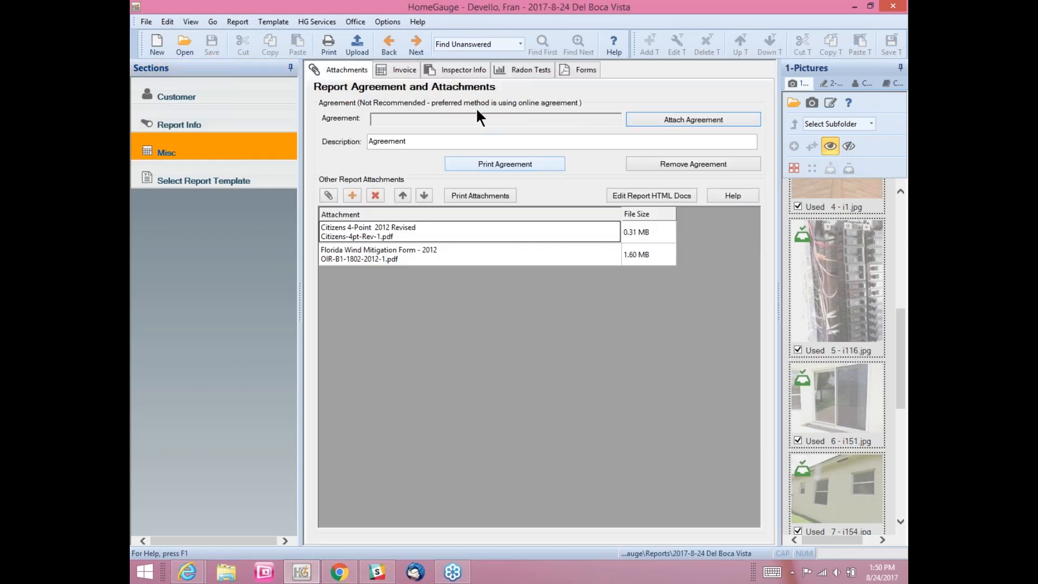
left_click(578, 68)
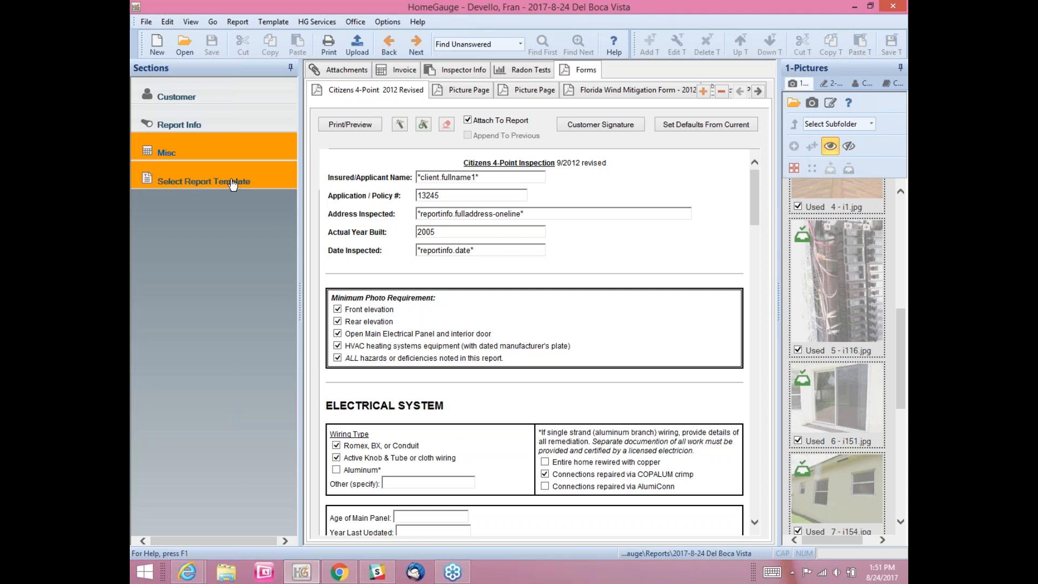
Step: Load the Residential Systems report template
left_click(199, 183)
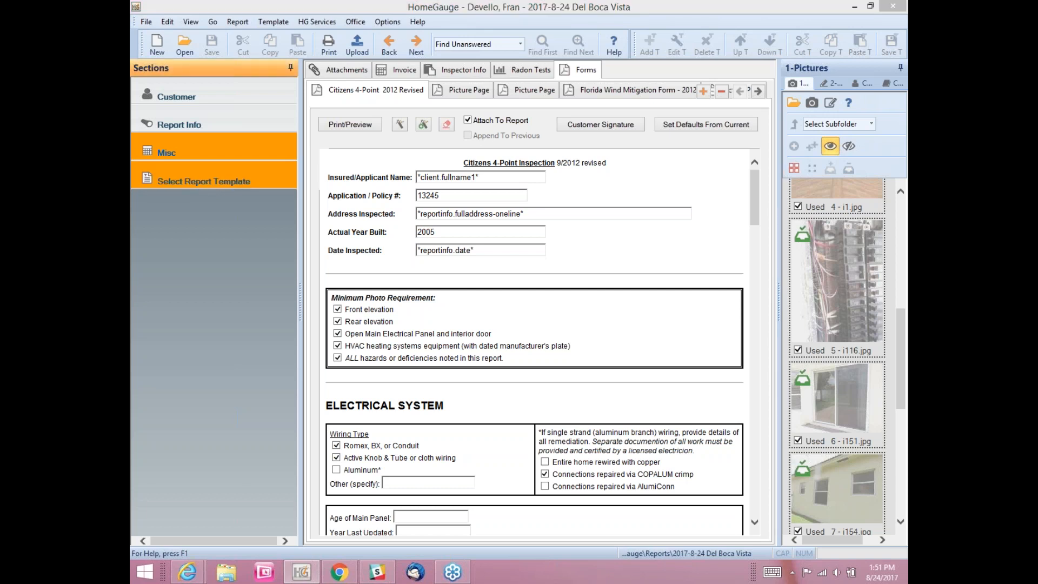
left_click(515, 475)
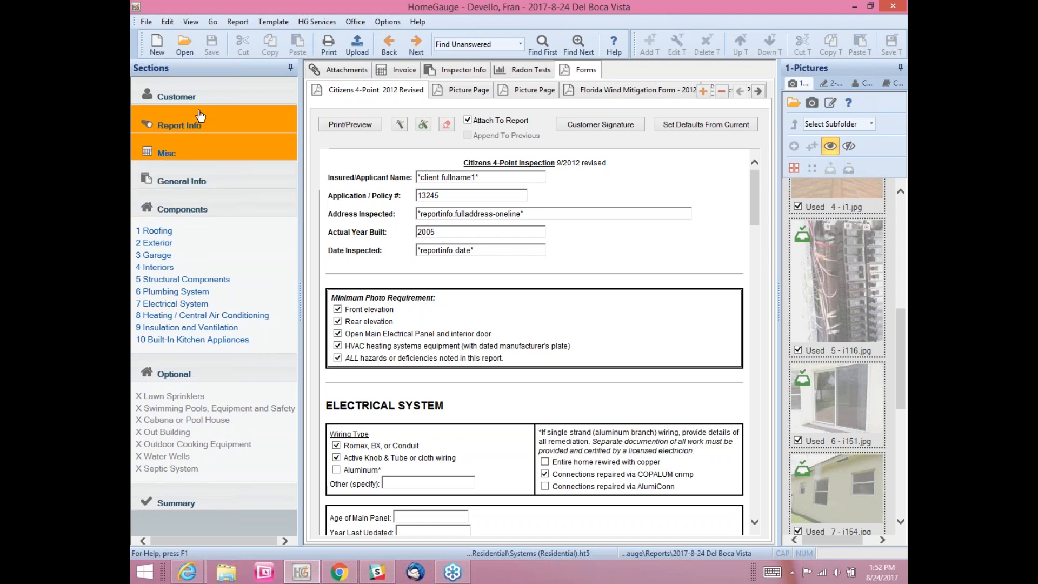
Step: Set 3 - front.jpg as the General Info cover page picture at Large 400 x 300
left_click(181, 180)
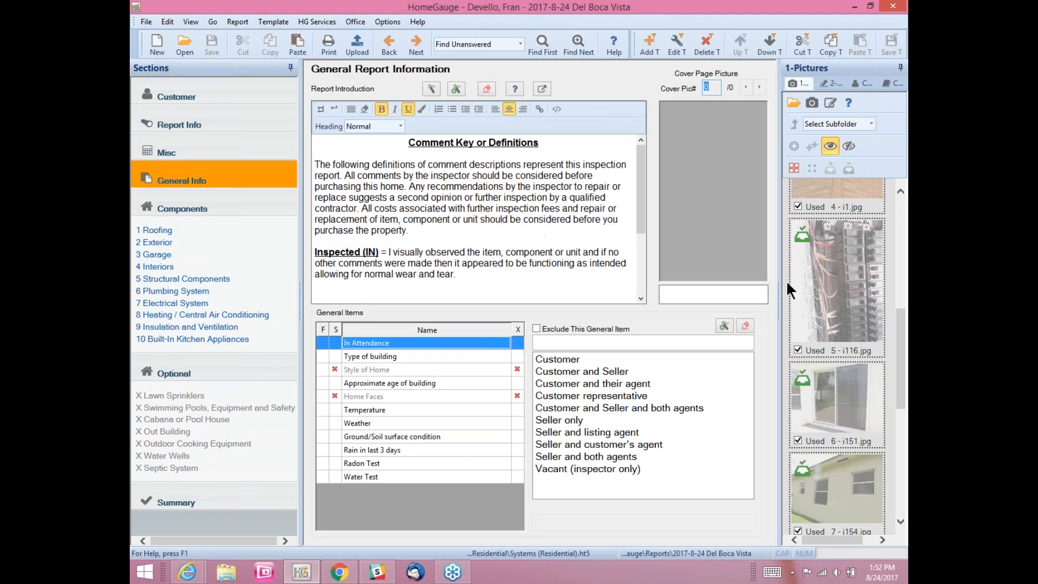
left_click(900, 192)
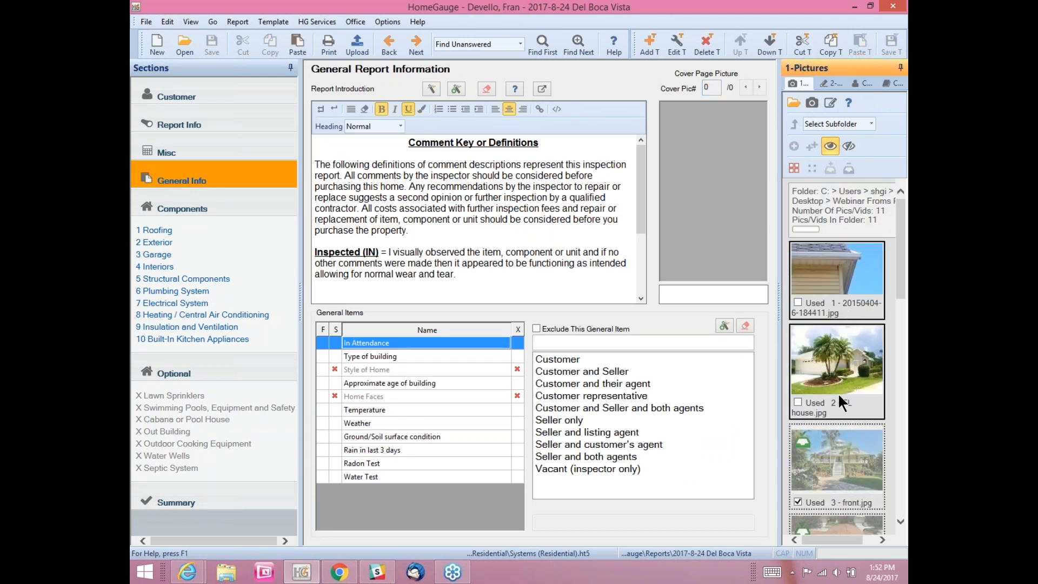
left_click_drag(845, 460, 708, 180)
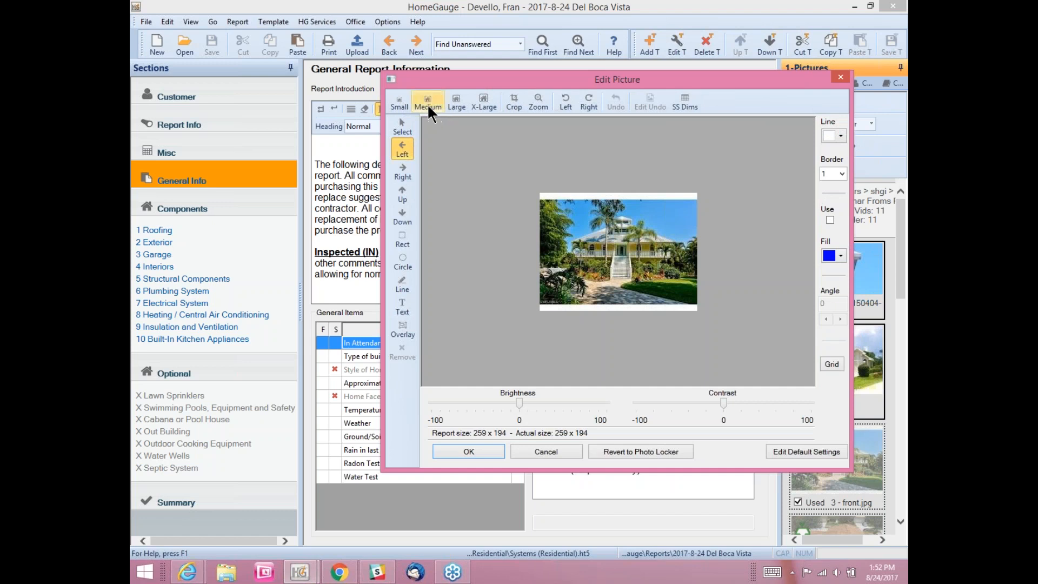
left_click(457, 98)
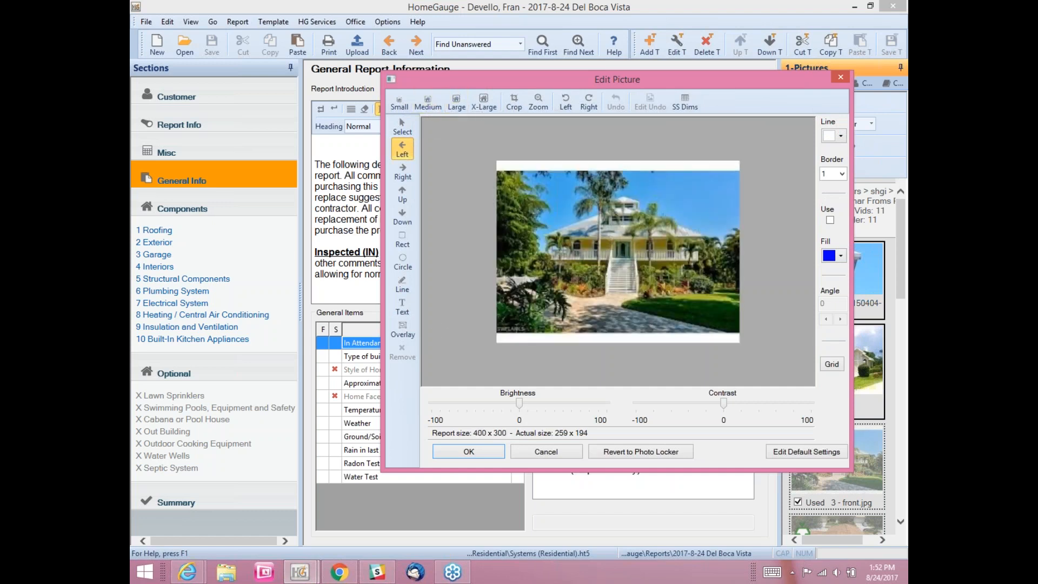
left_click(470, 451)
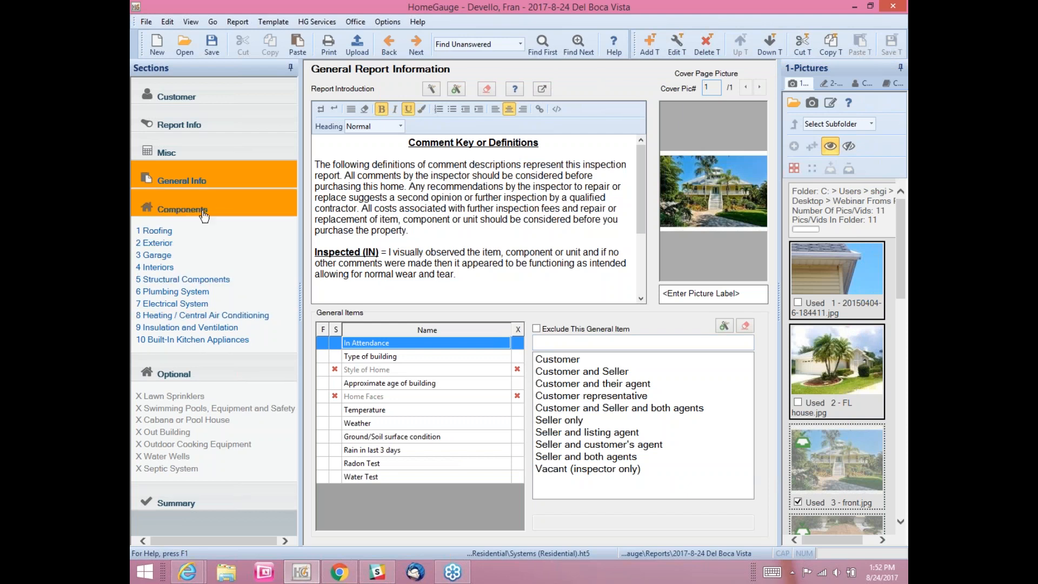
Step: Set up the upload to include the Full Report instead of Attachments Only
left_click(359, 39)
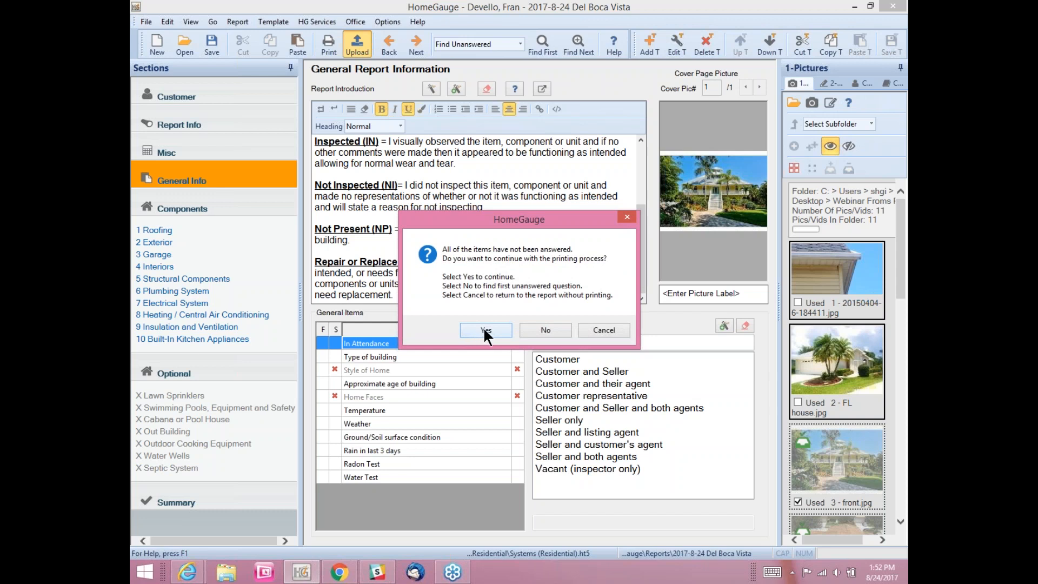
left_click(485, 330)
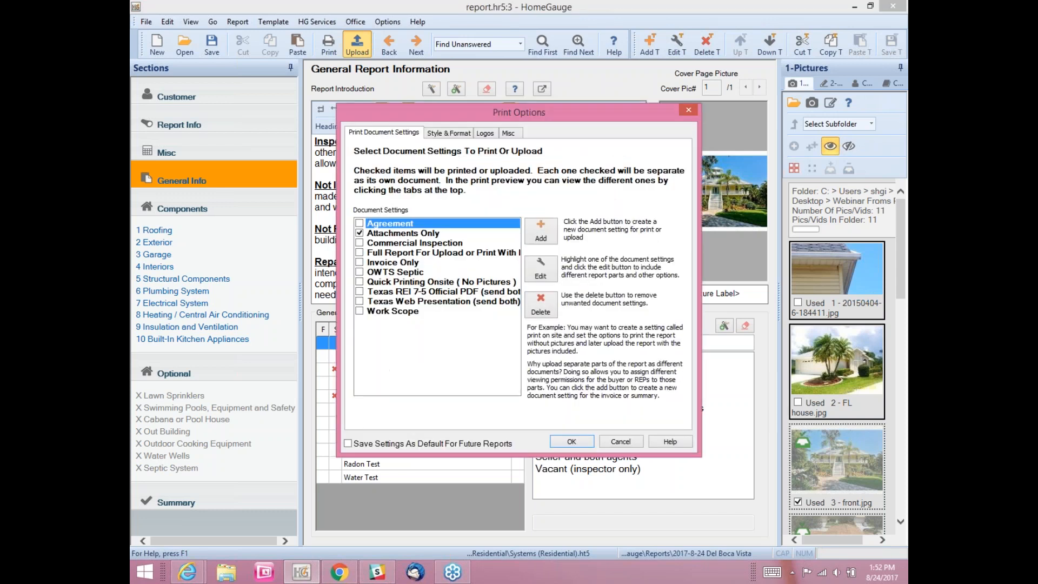
left_click(358, 231)
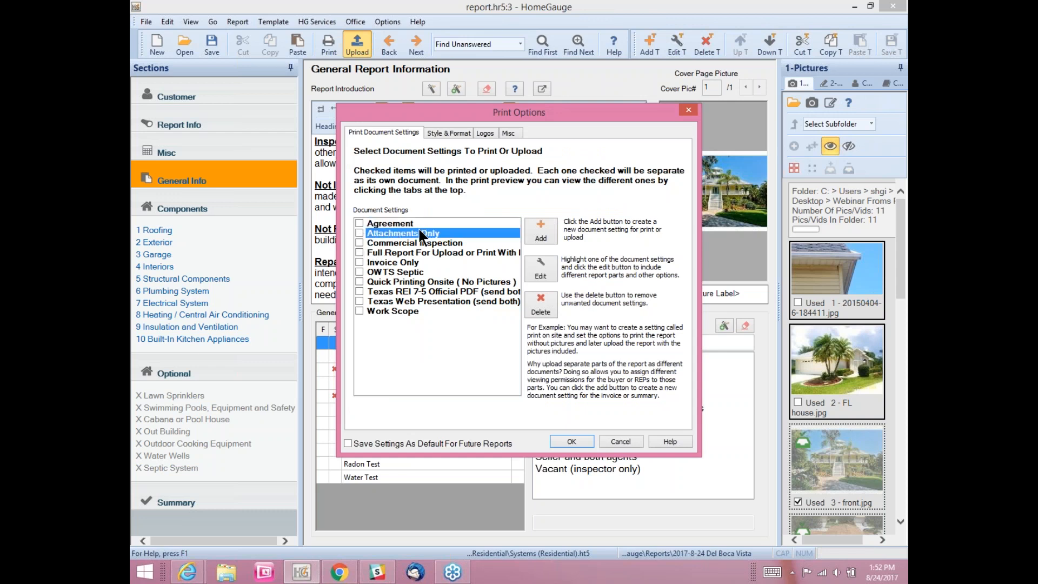
left_click(361, 252)
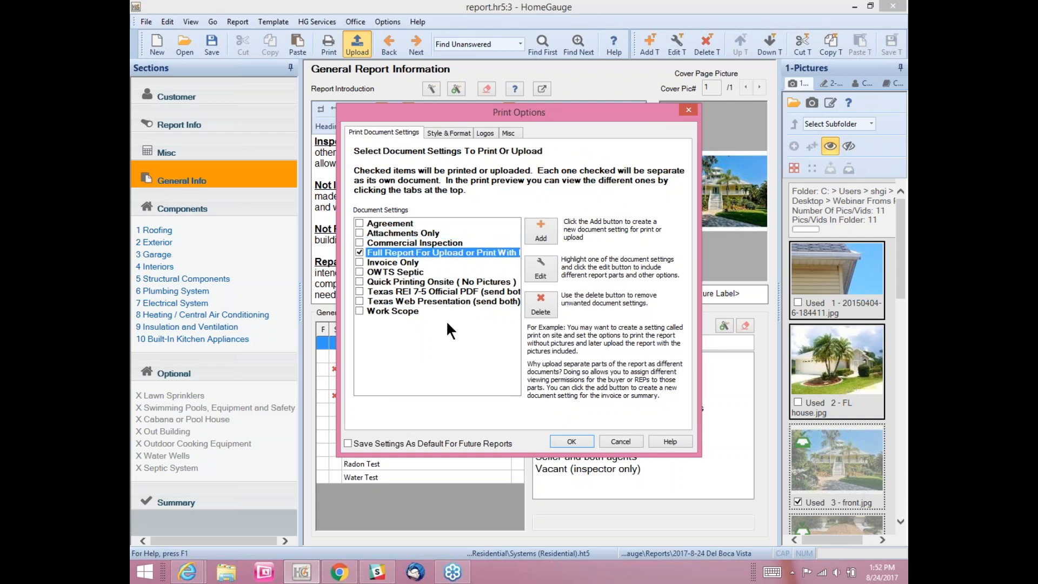
left_click(570, 444)
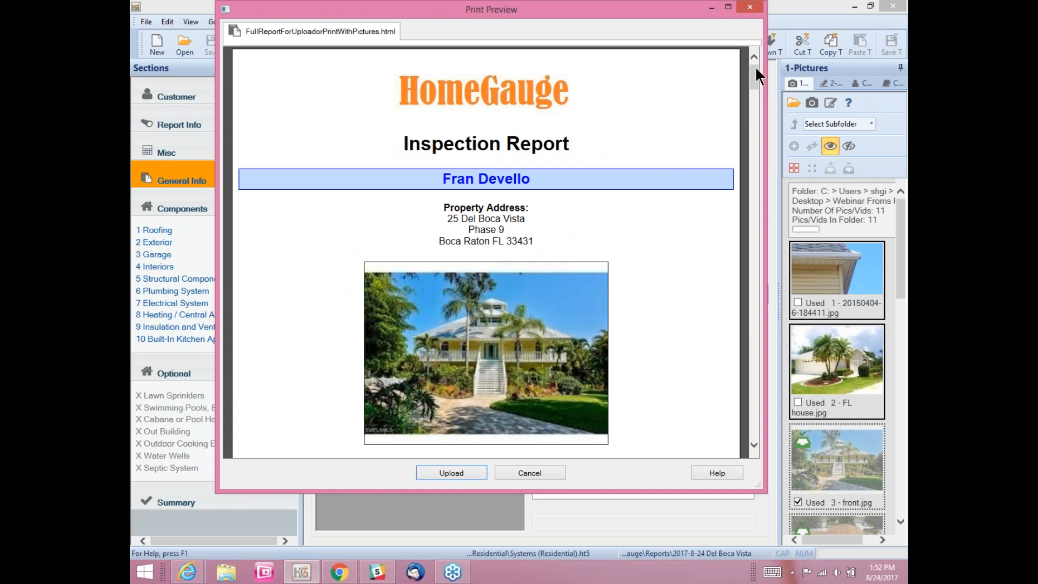
Step: Check the attachments section of the report preview and upload it
left_click_drag(757, 69, 760, 103)
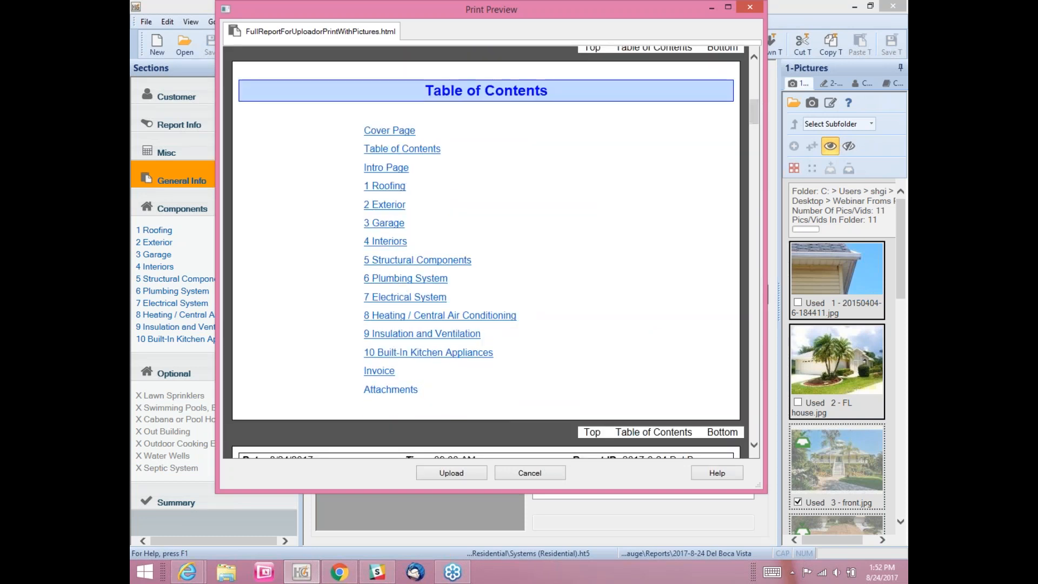
left_click(390, 389)
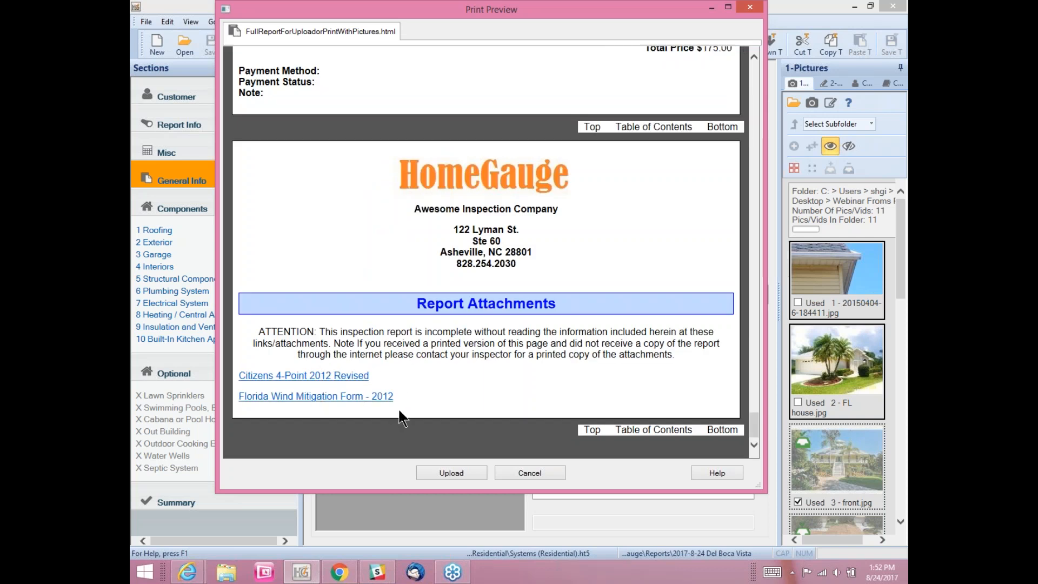
left_click(442, 474)
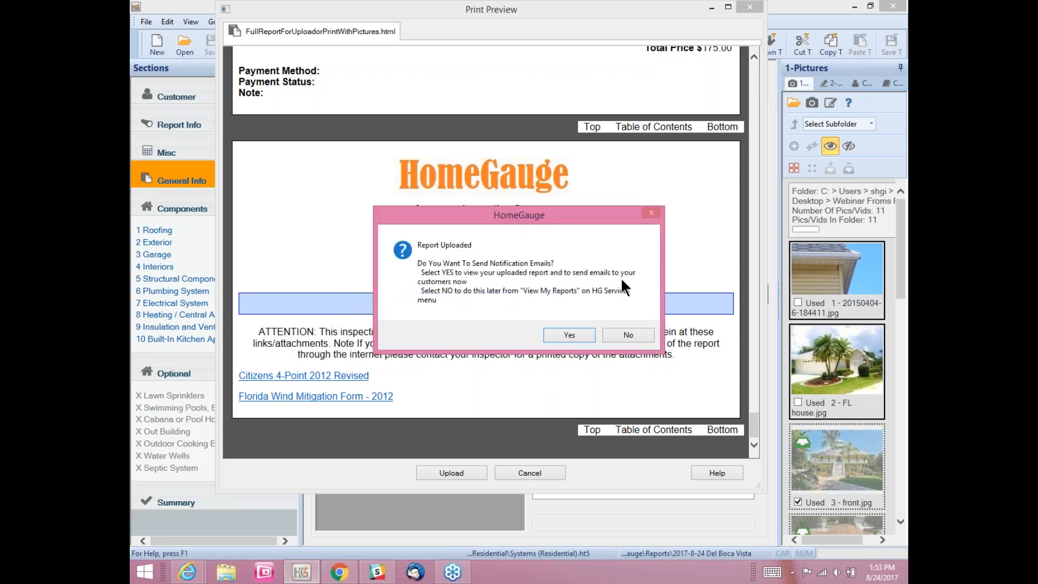
Step: Choose to send notification emails now and maximize the dashboard window
left_click(569, 336)
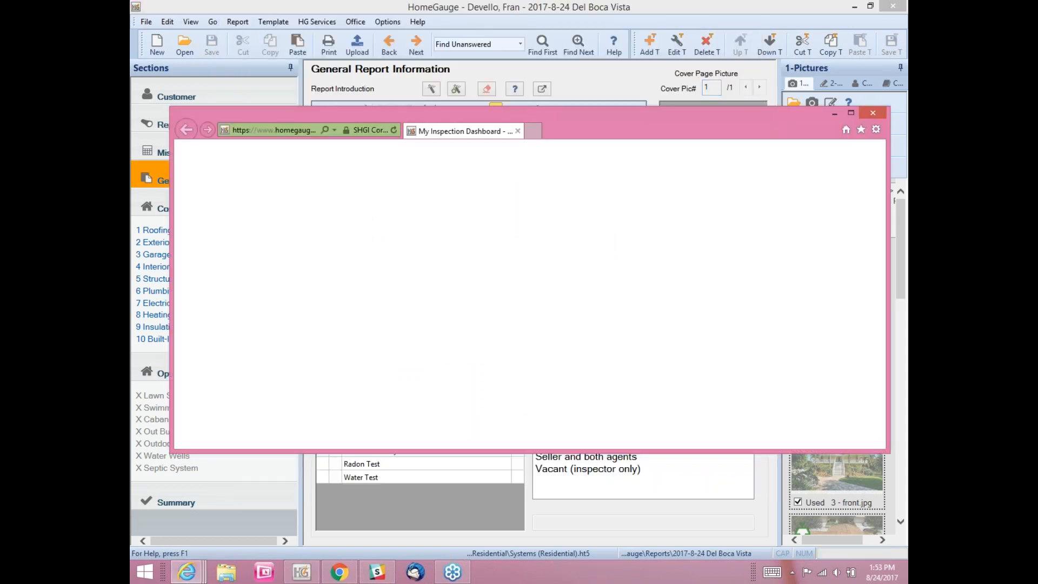
left_click(850, 114)
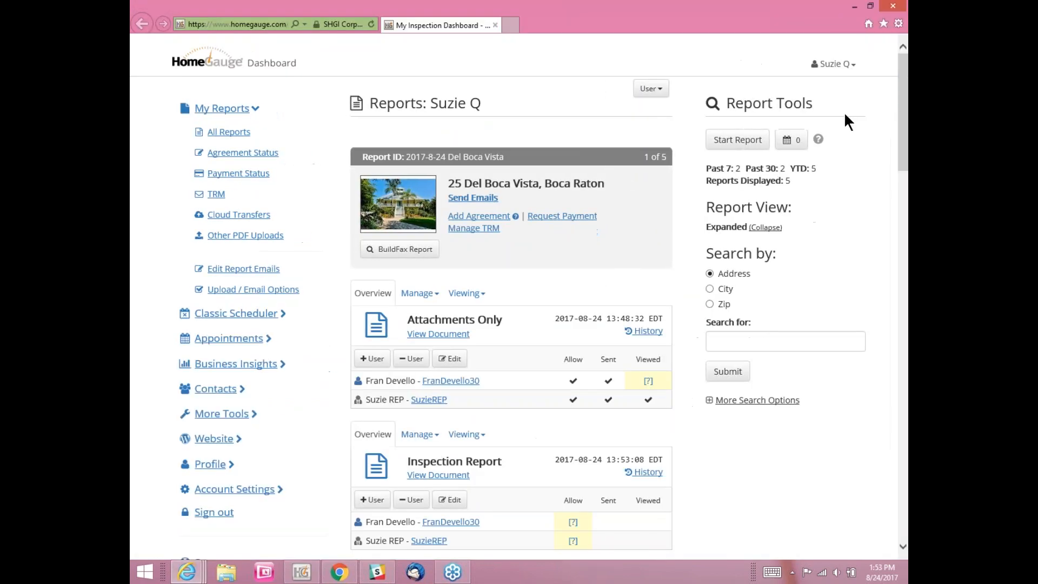
scroll(584, 235, "down", 1)
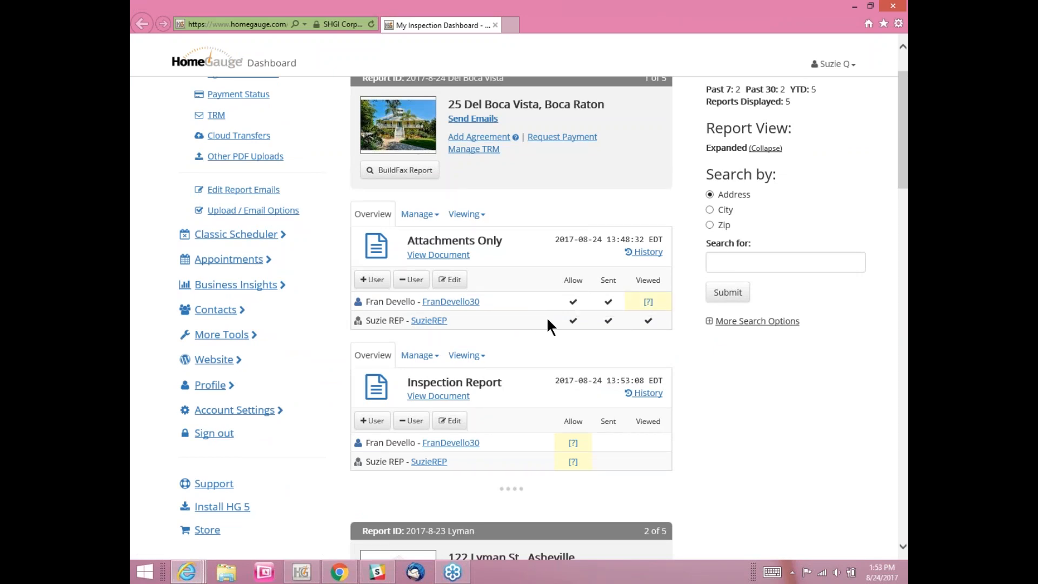
Step: Let both recipients view the Inspection Report, the client also forward it, send emails, return to All Reports
mouse_move(654, 321)
left_click(473, 119)
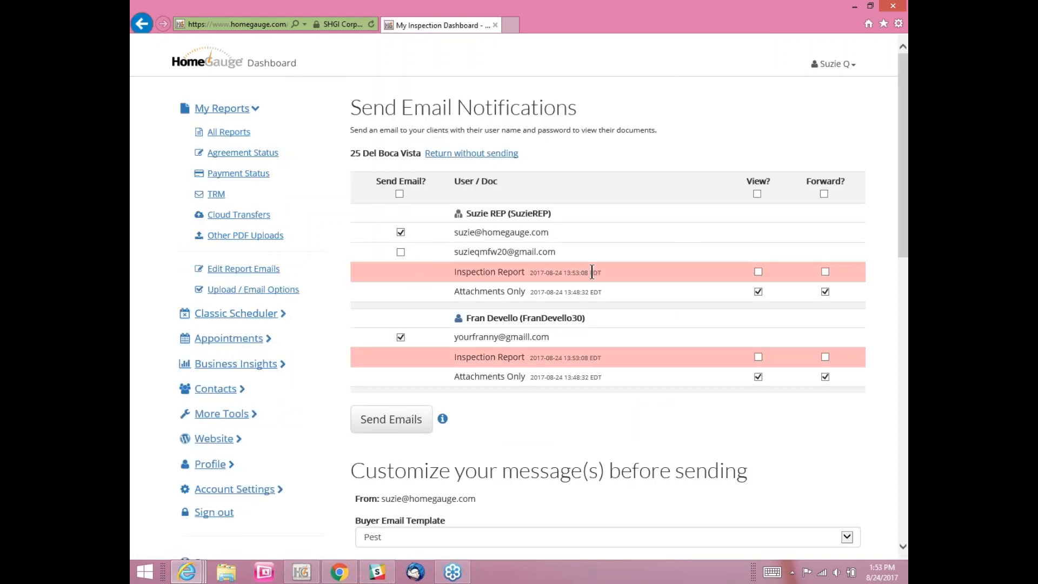
left_click(758, 271)
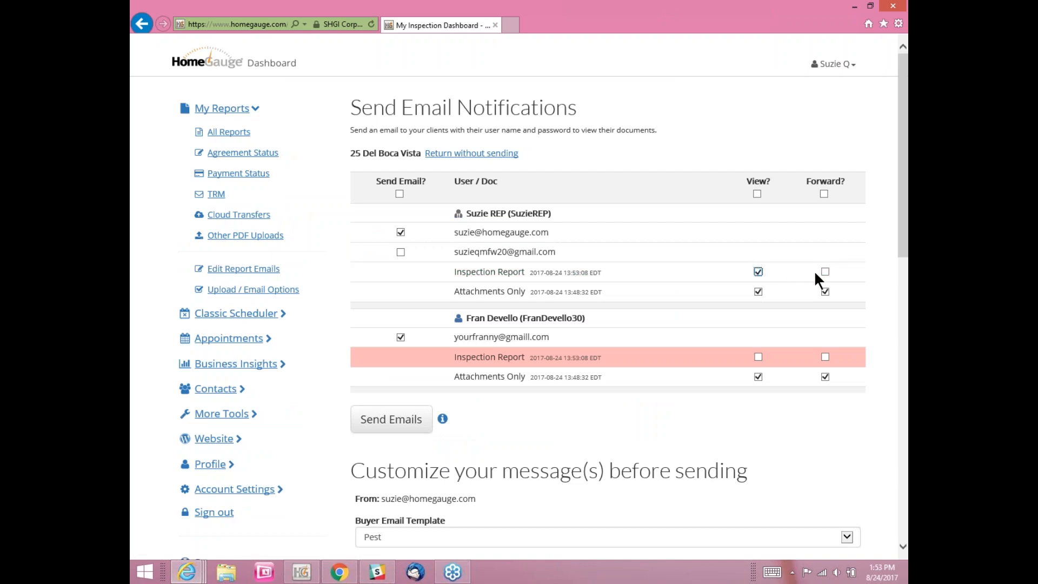
left_click(758, 356)
left_click(825, 357)
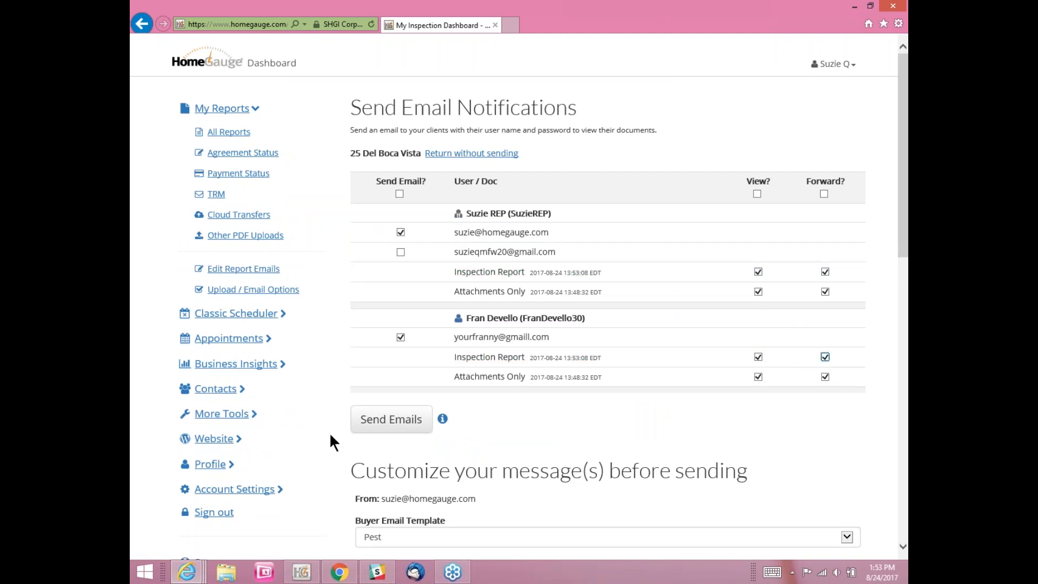
left_click(386, 421)
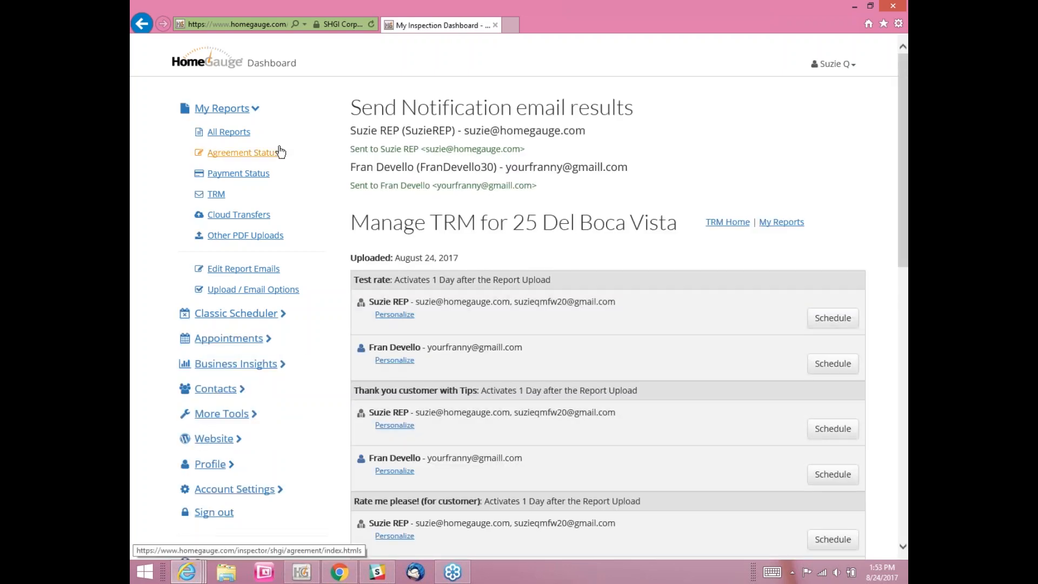
left_click(238, 138)
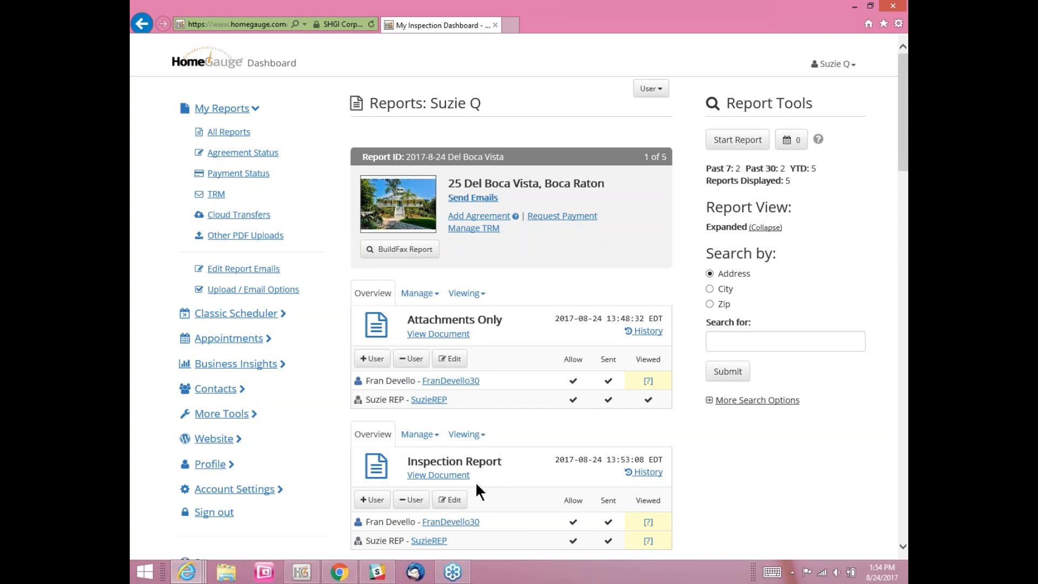
left_click(341, 572)
left_click(385, 9)
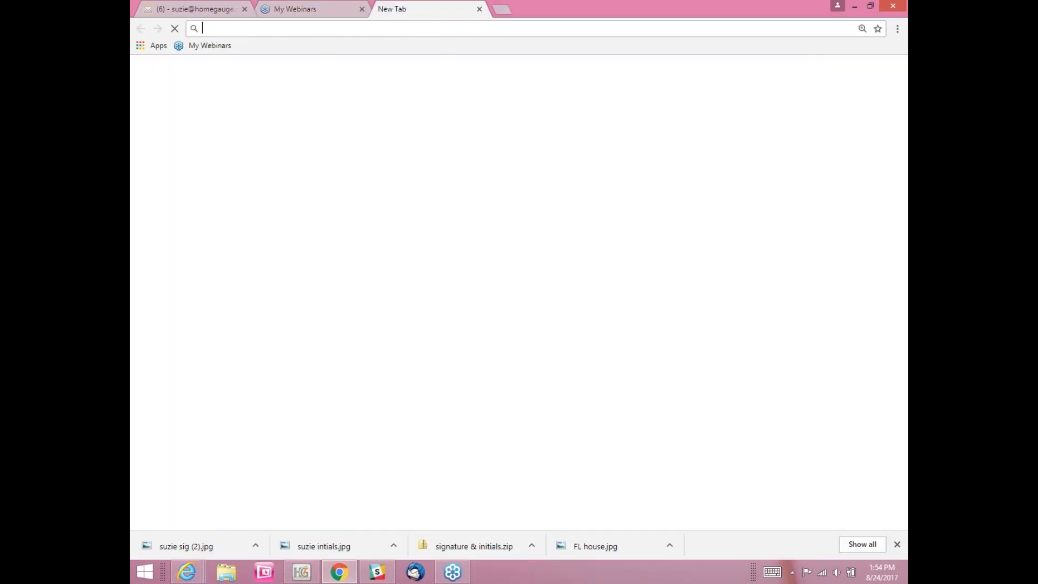
type("home")
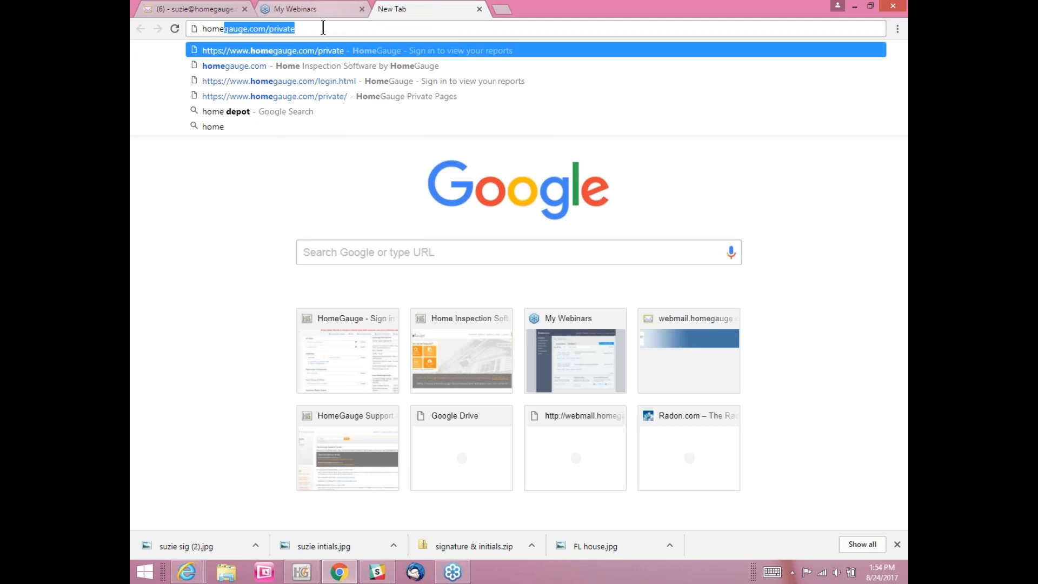
type("gauge.com/")
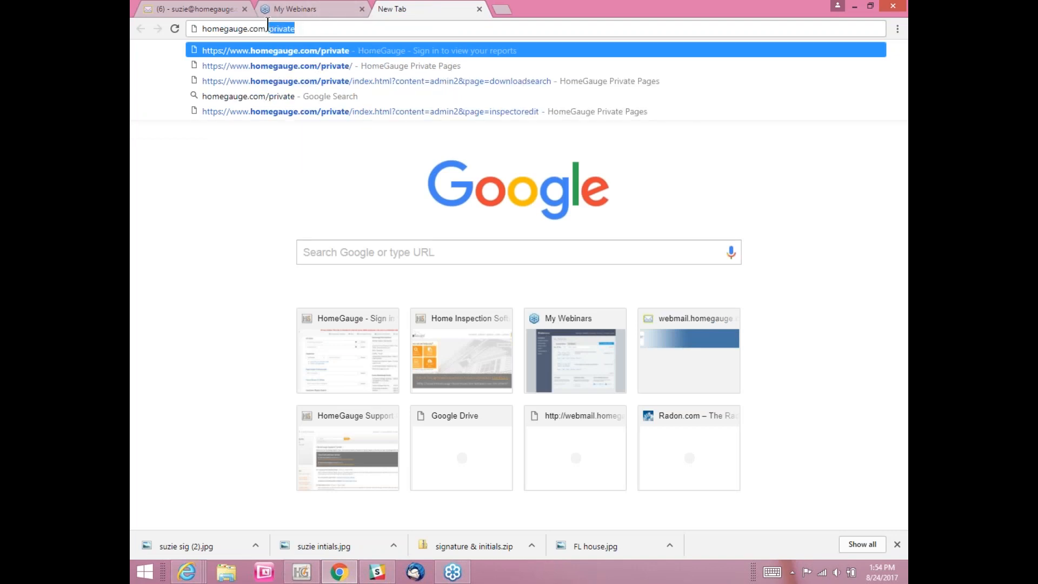
key("BackSpace")
key("BackSpace")
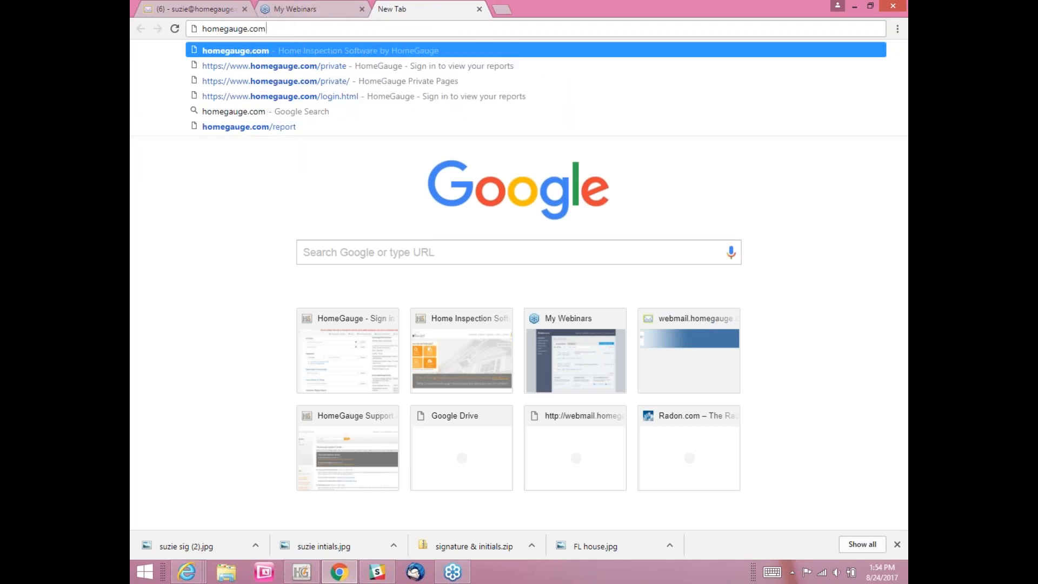
key("Return")
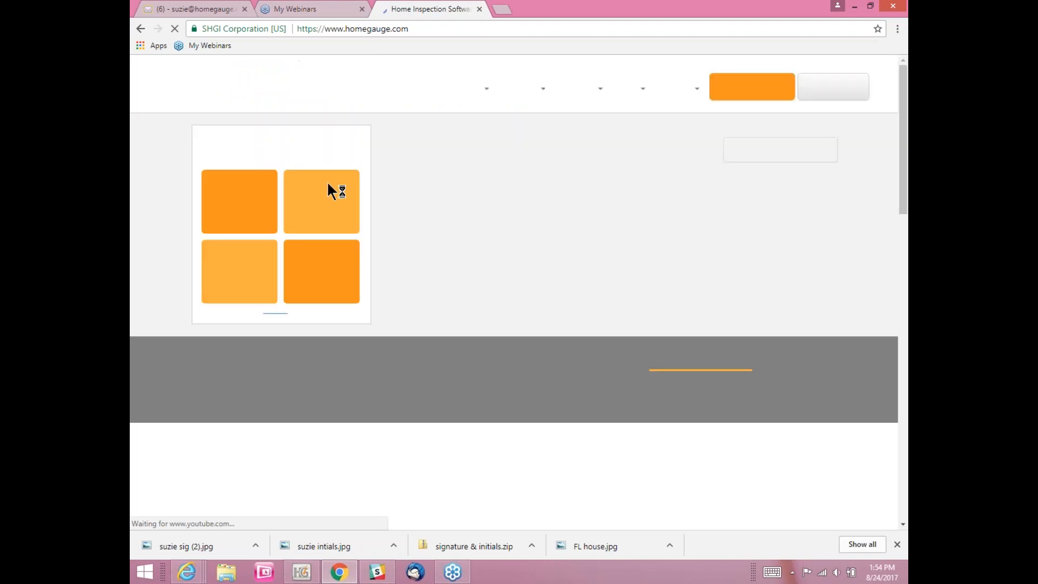
left_click(739, 89)
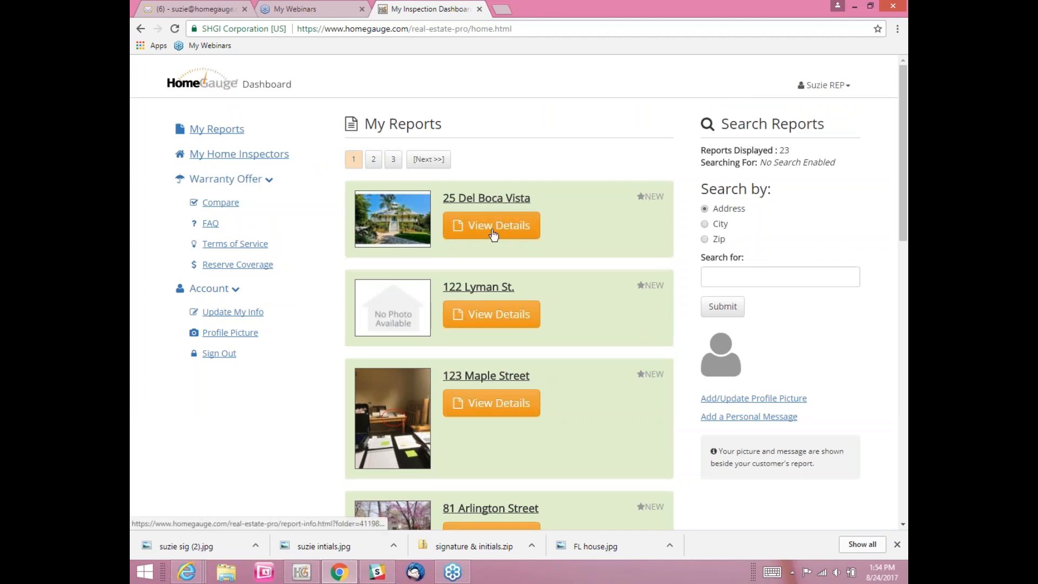
left_click(494, 233)
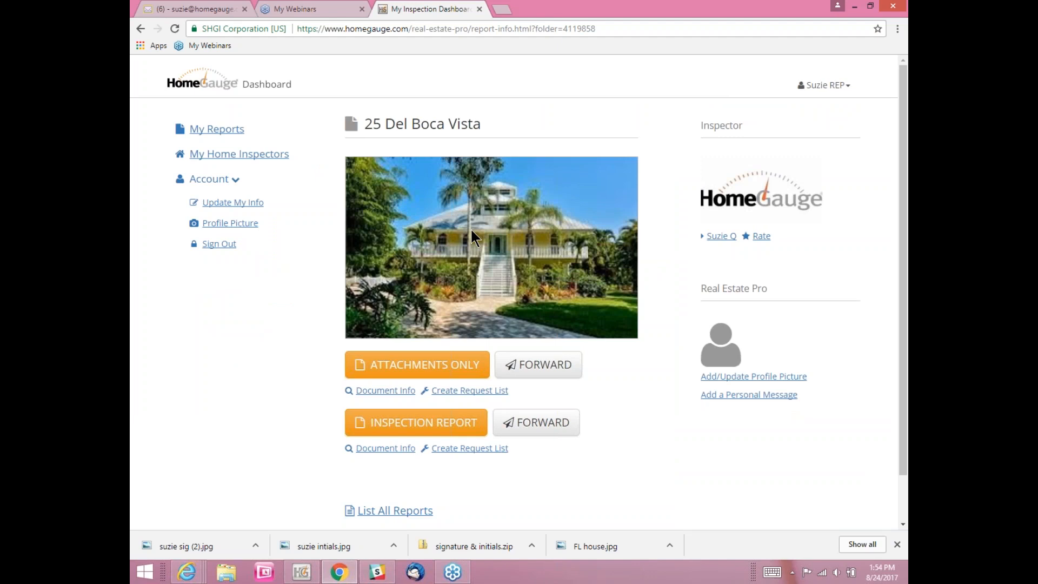
Step: Open the Inspection Report, check its attachments section, and go back to the report page
left_click(407, 427)
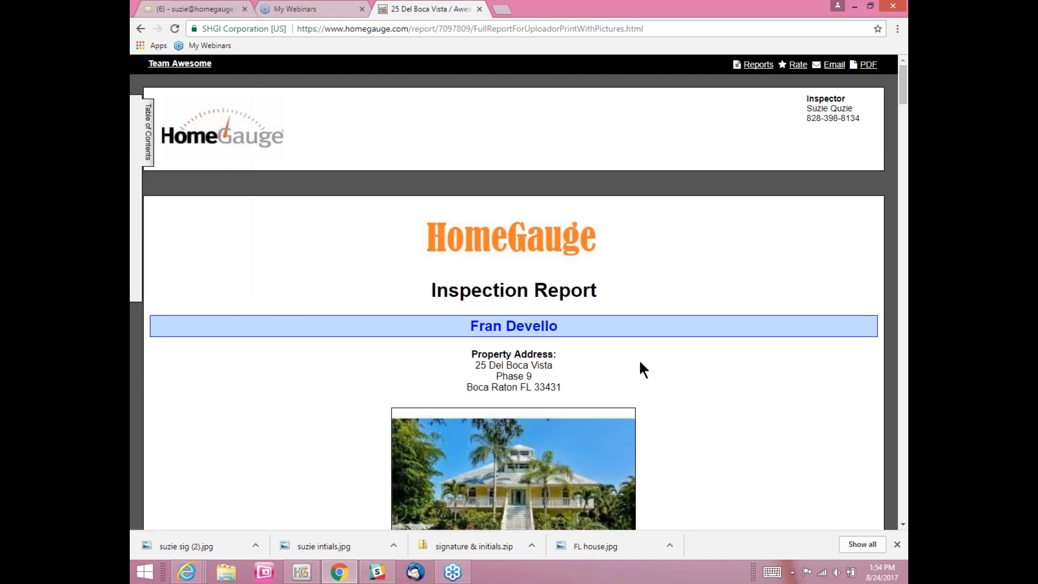
scroll(703, 357, "down", 10)
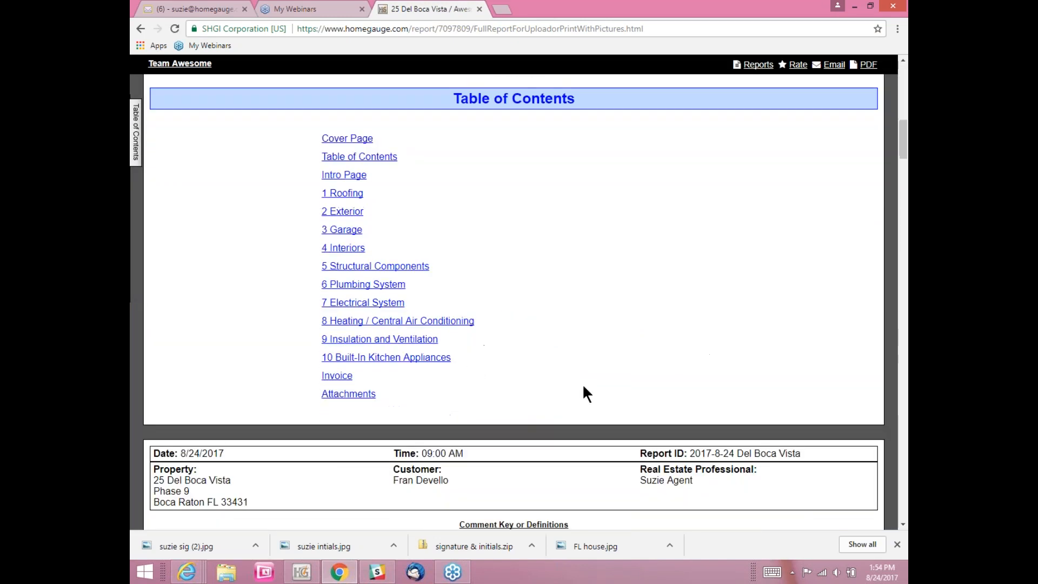
left_click(342, 396)
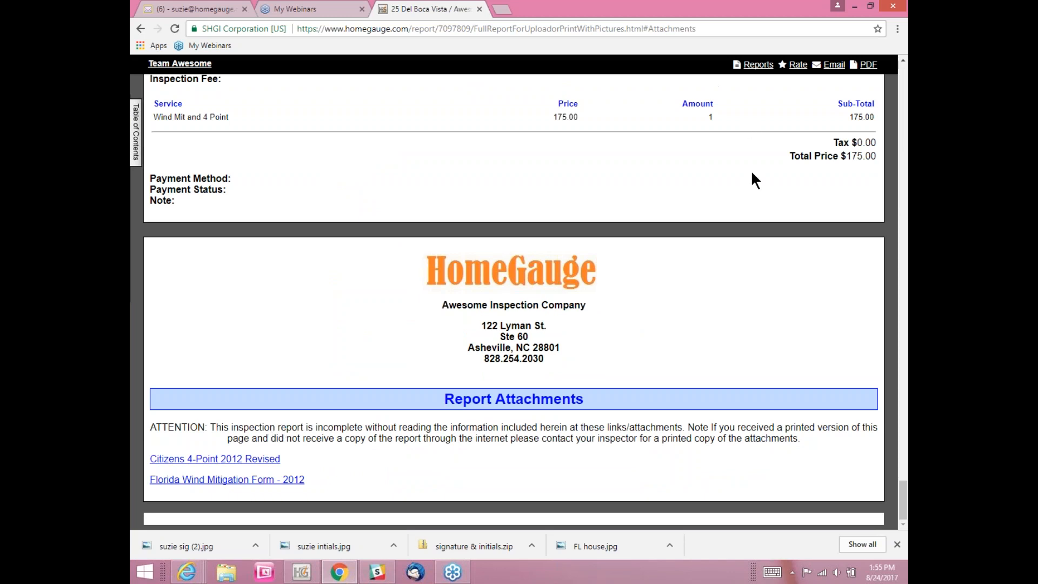
left_click(141, 29)
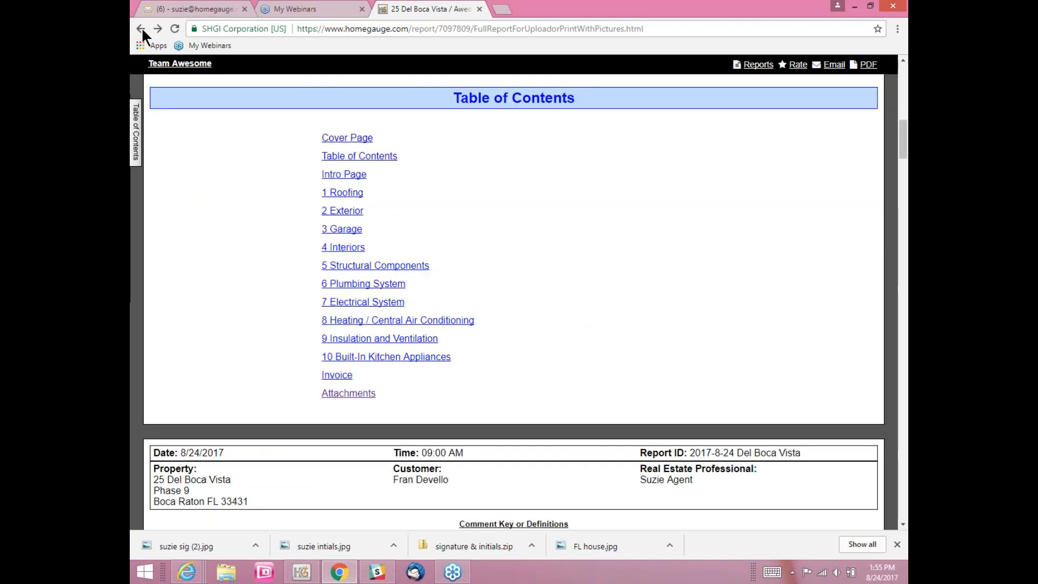
left_click(141, 30)
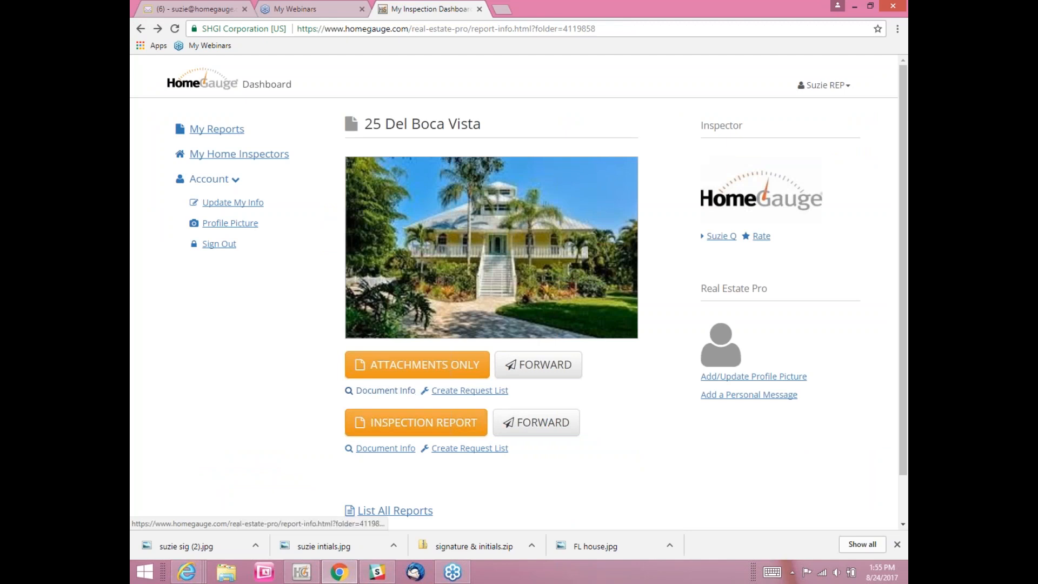
Step: View the Attachments Only document without the request list, then go back to the dashboard page
left_click(433, 370)
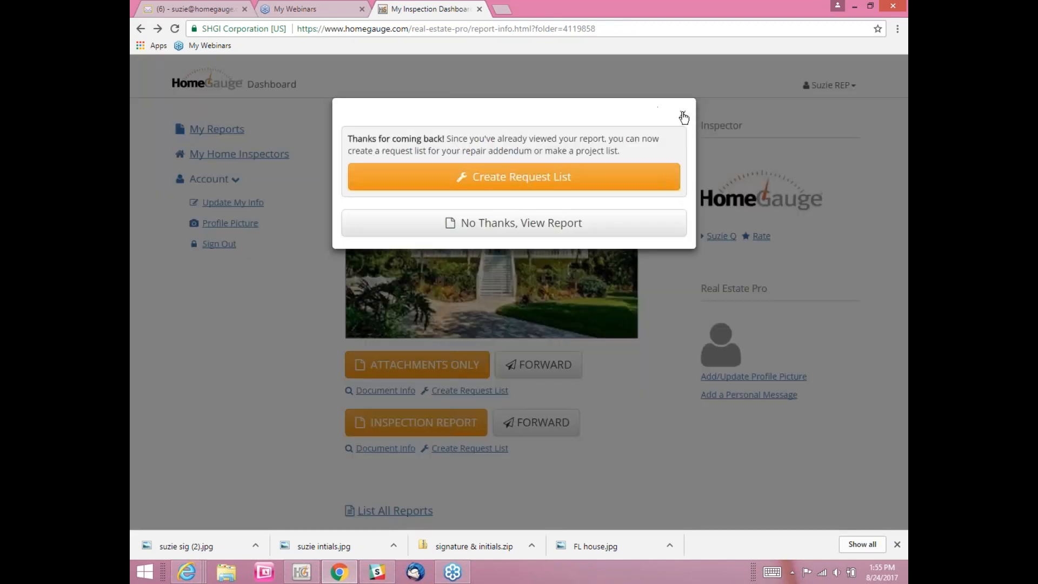
left_click(502, 224)
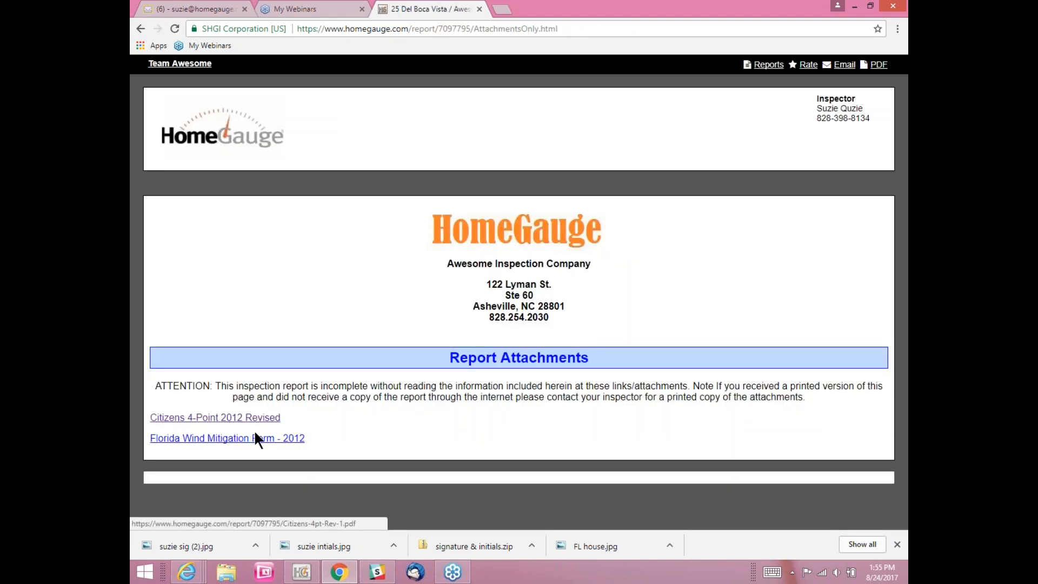
left_click(140, 30)
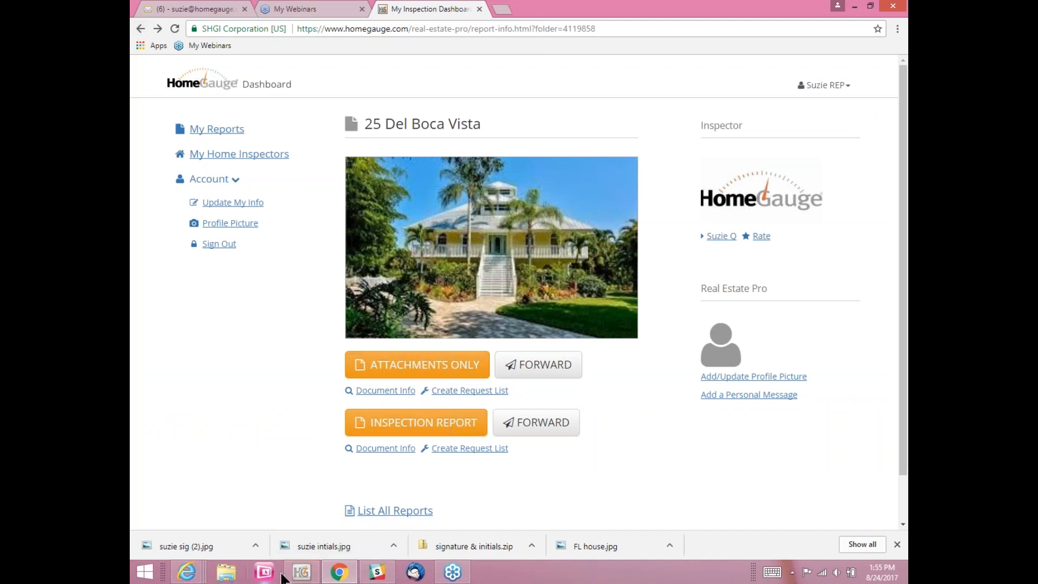
left_click(187, 574)
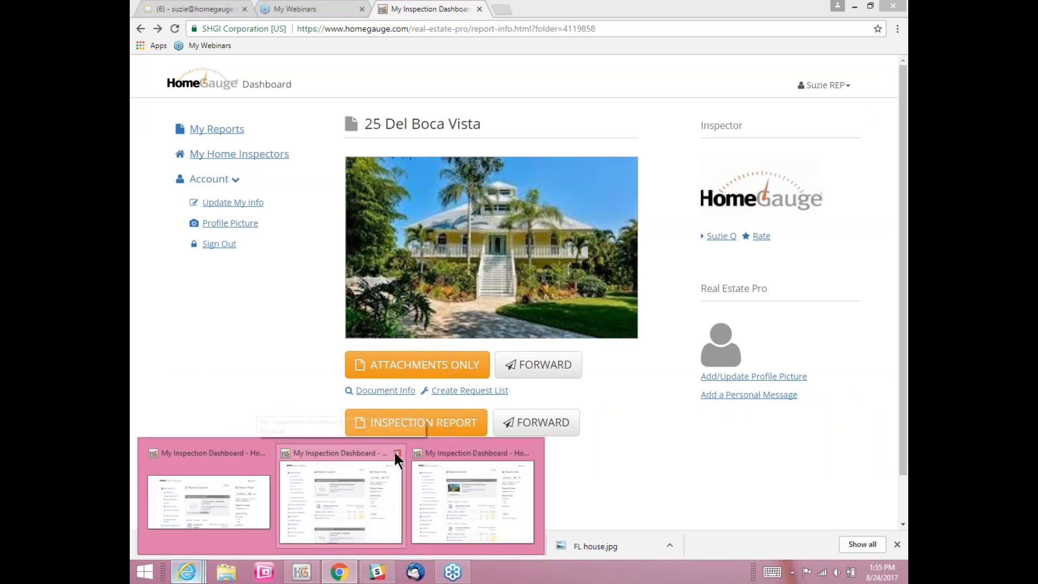
left_click(395, 453)
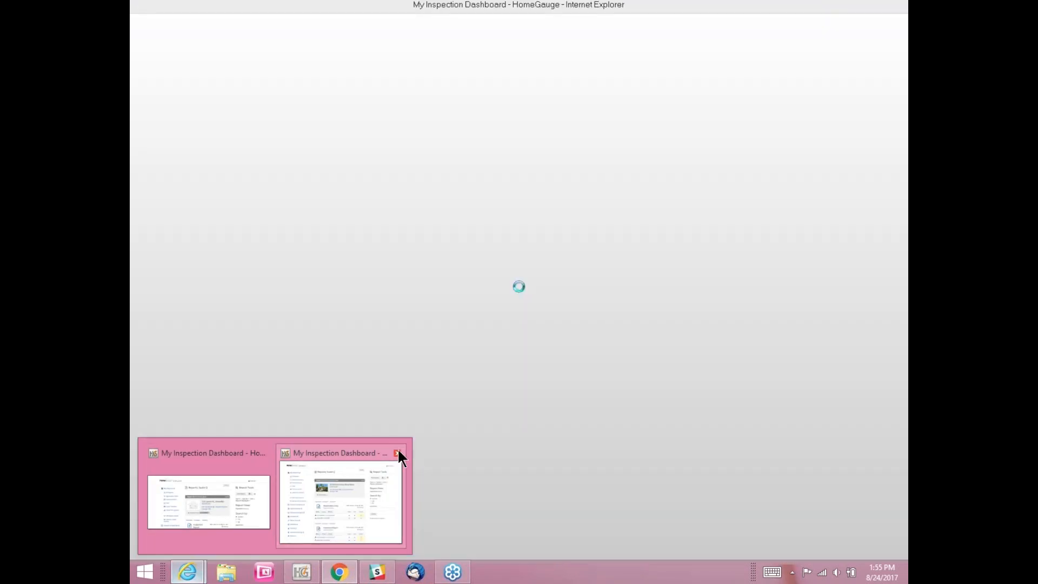
left_click(398, 454)
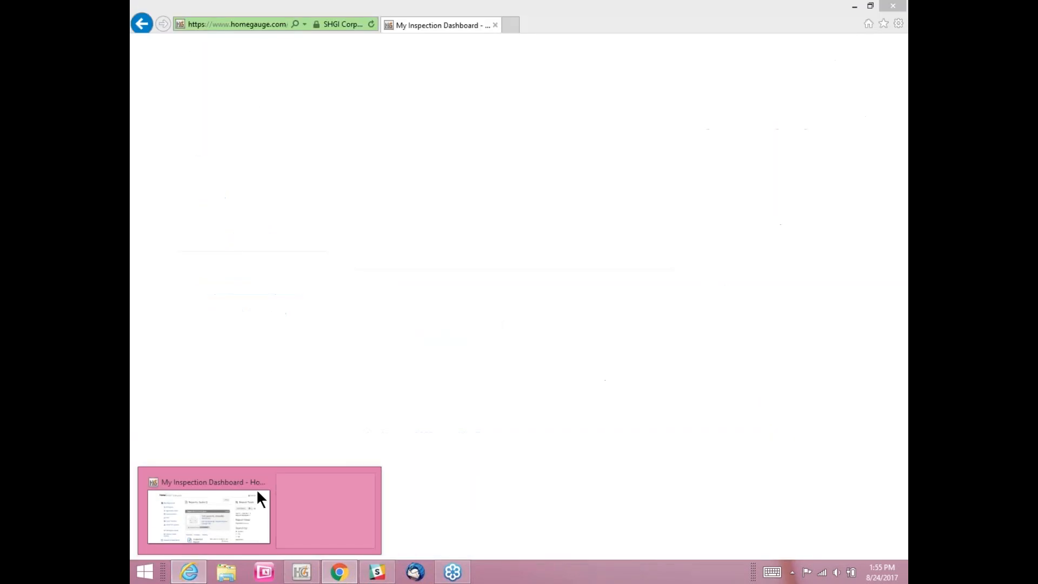
left_click(241, 495)
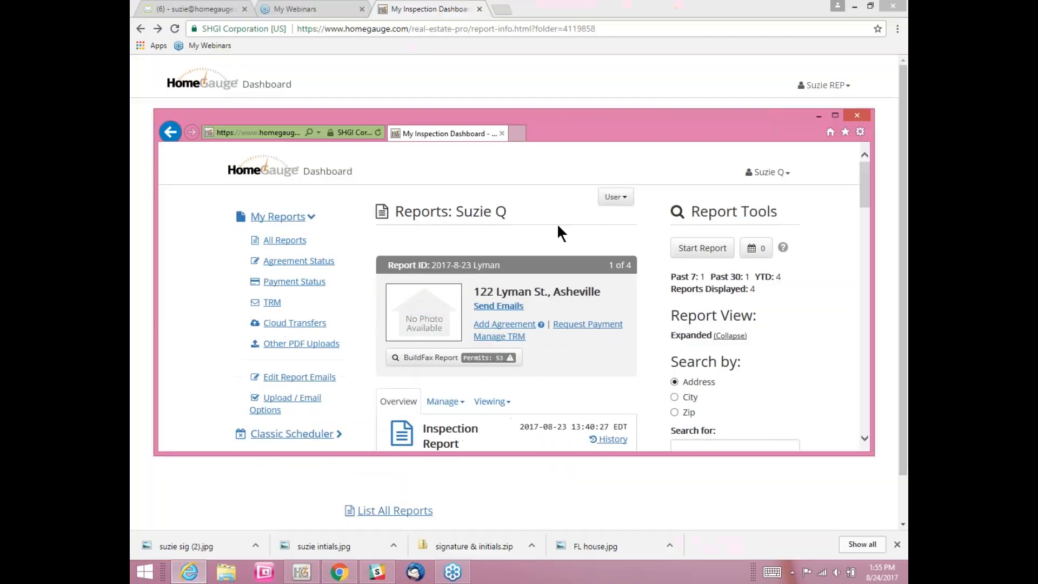
left_click(834, 116)
scroll(529, 373, "down", 1)
scroll(527, 369, "up", 1)
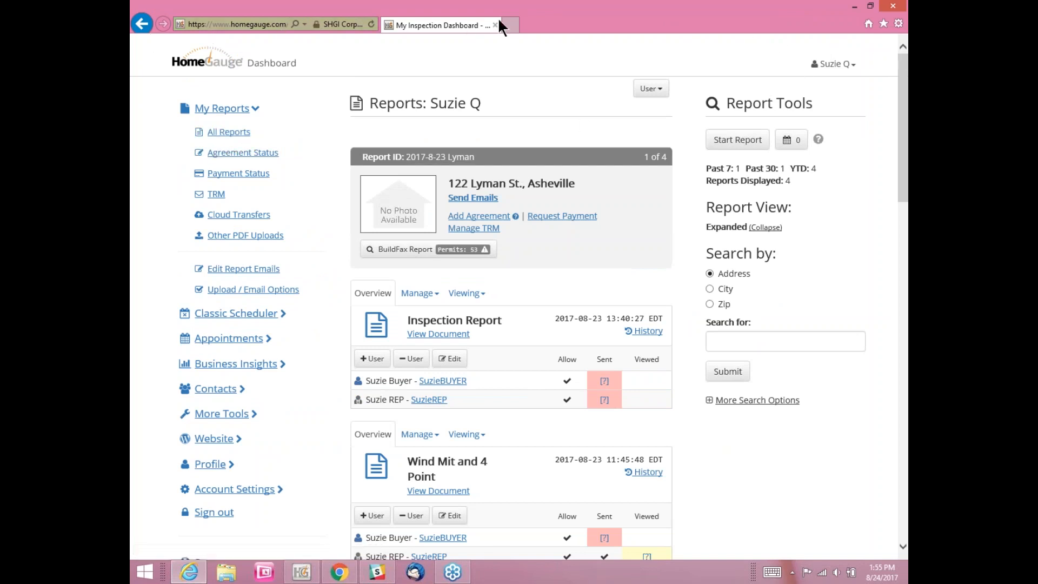
left_click(371, 23)
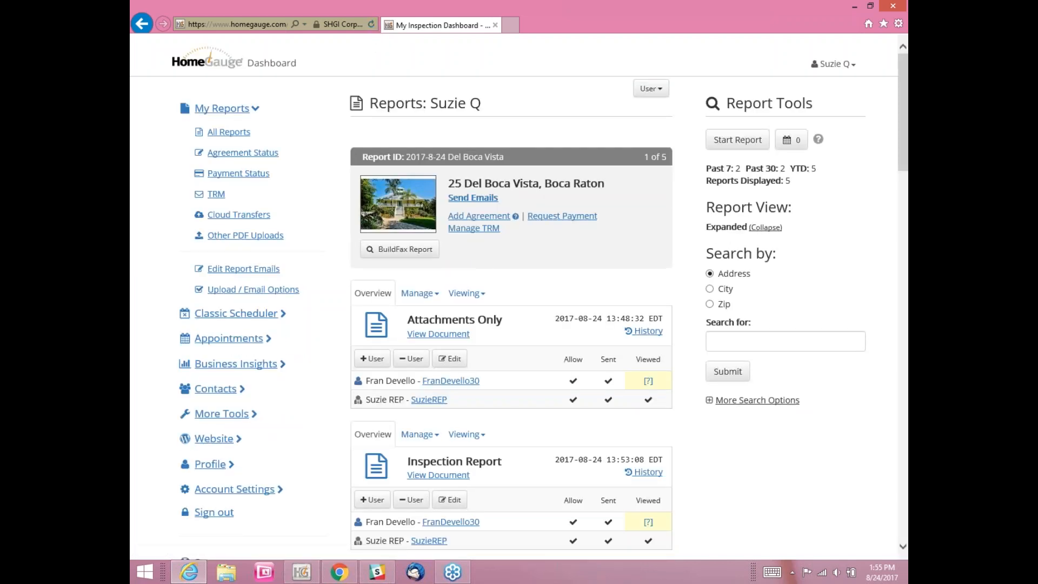
scroll(447, 106, "down", 4)
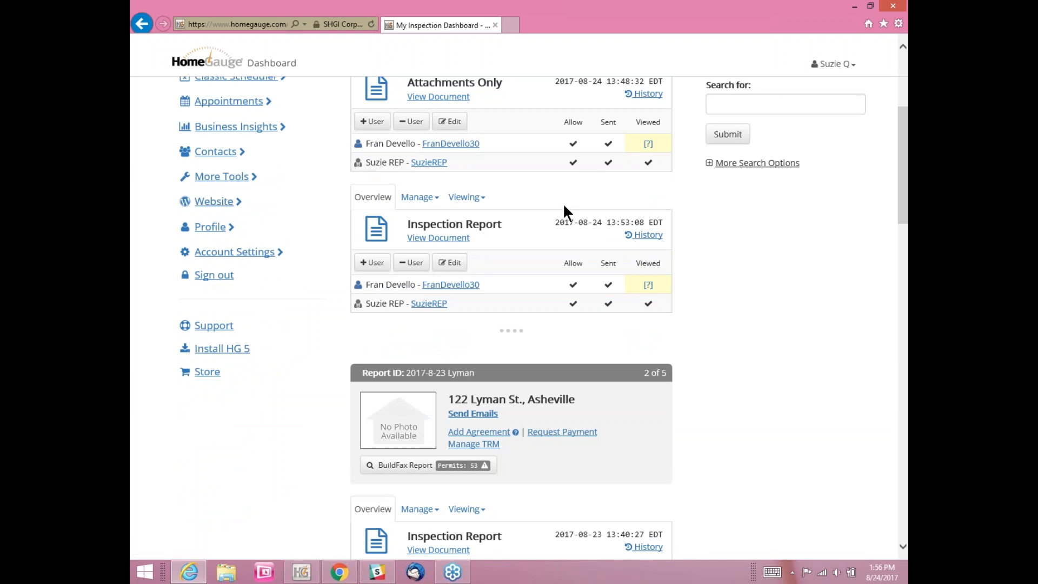
scroll(564, 208, "up", 1)
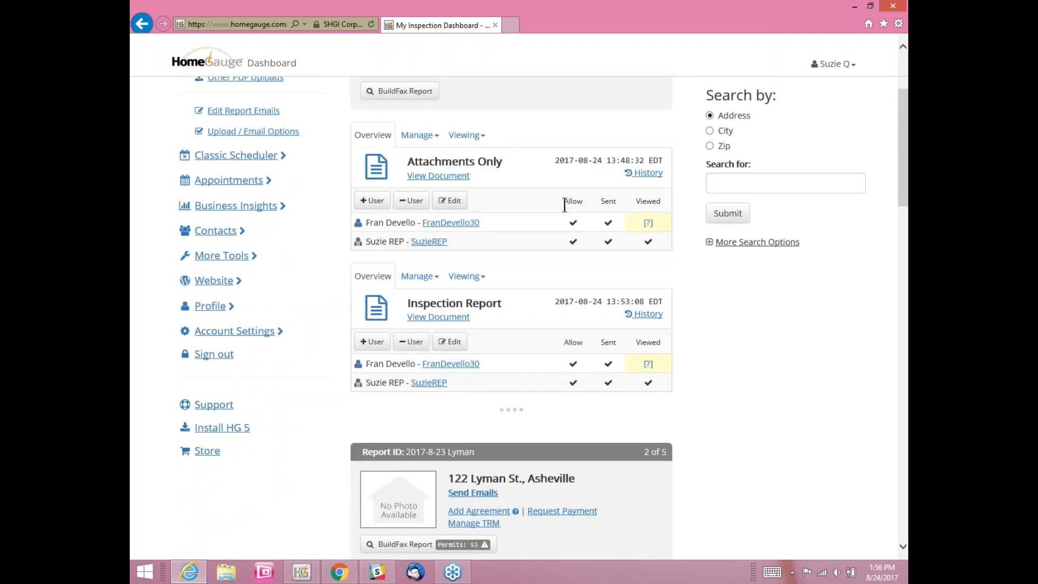
scroll(564, 204, "up", 3)
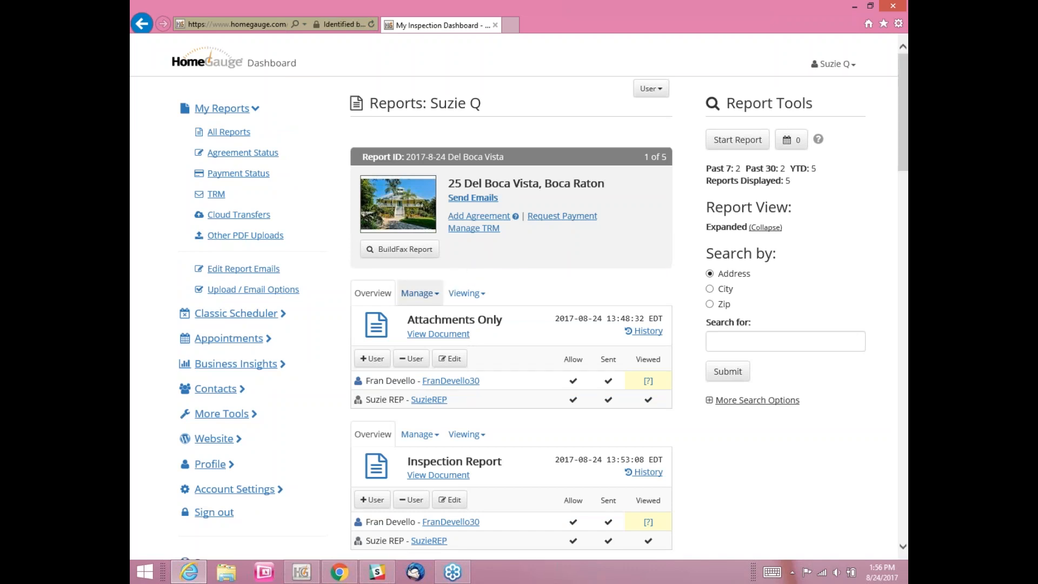
scroll(442, 276, "down", 1)
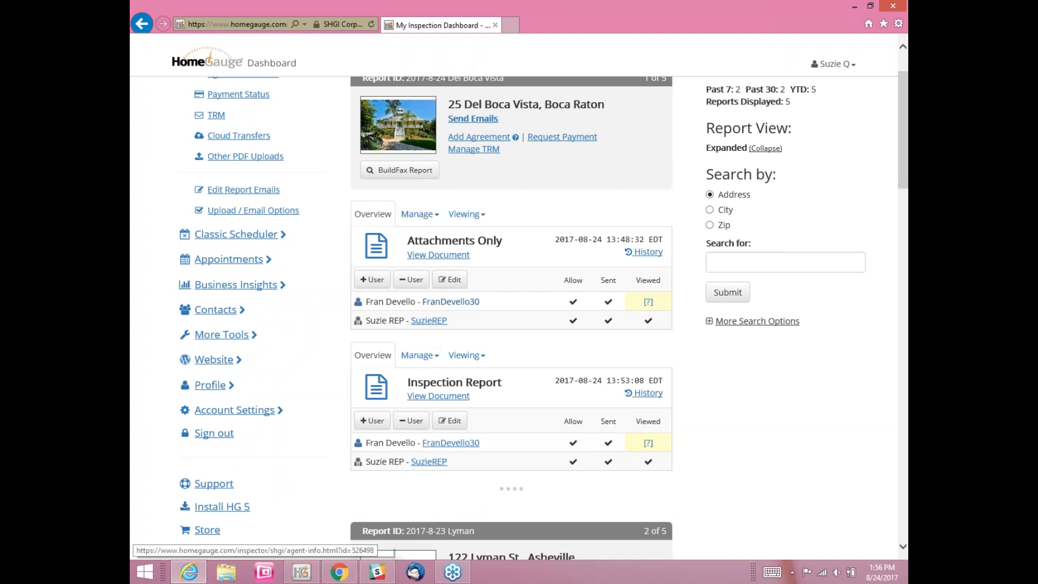
Step: Start a manual upload to the report and choose the OIR-B1-1802 PDF from Documents\Inspection Reports
left_click(427, 216)
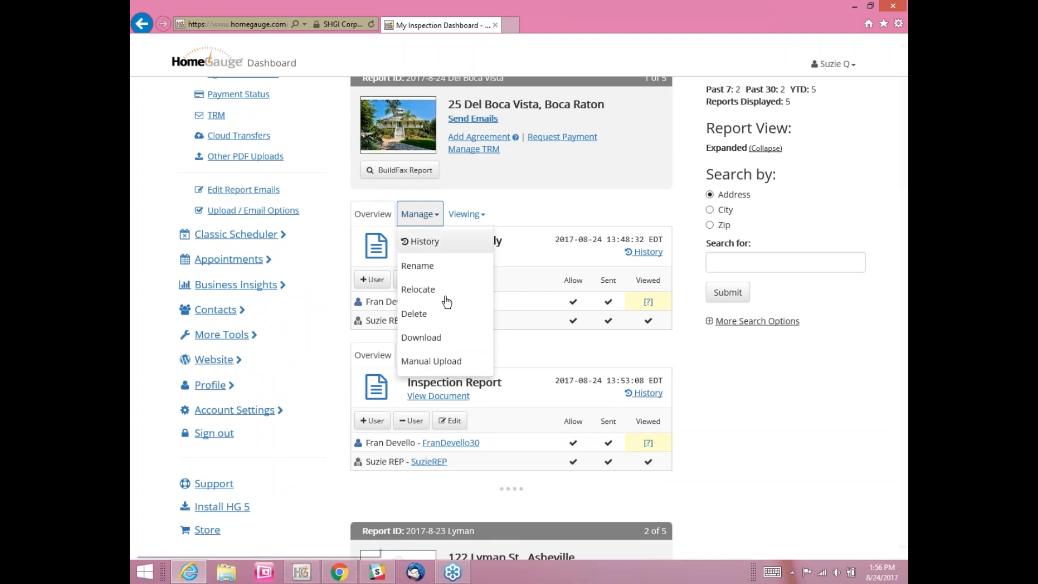
left_click(448, 362)
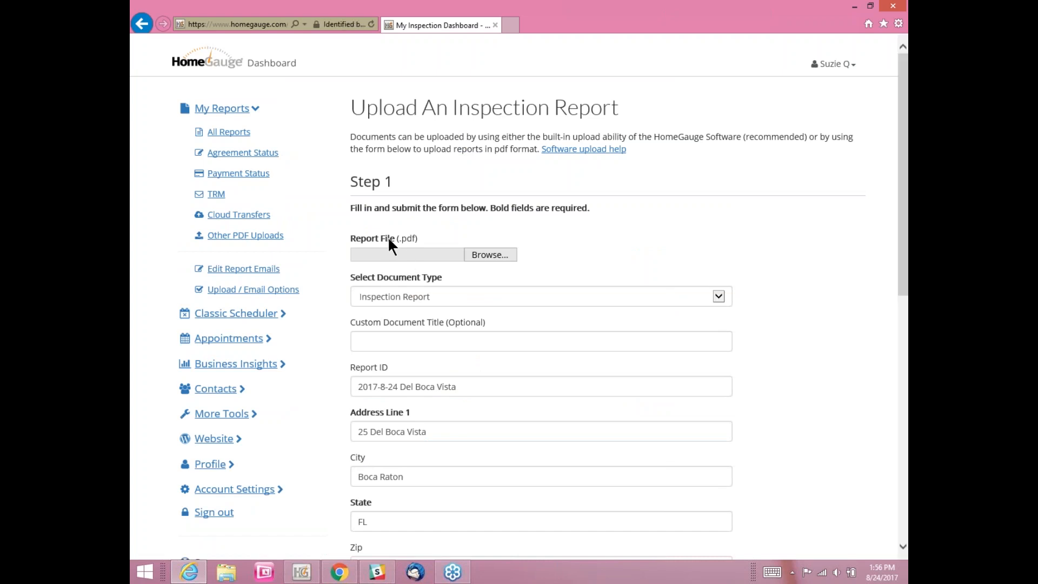
left_click(491, 256)
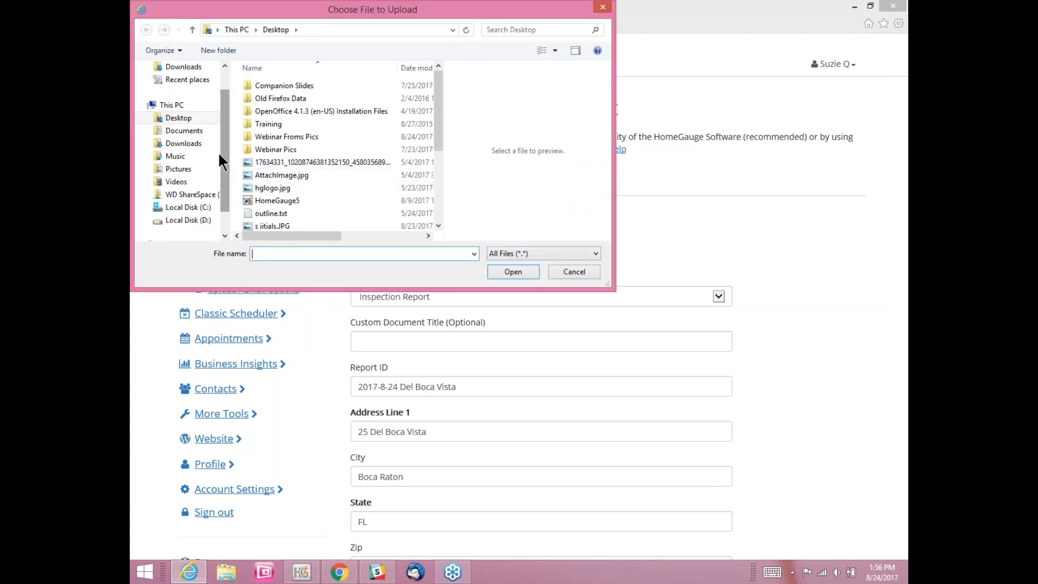
left_click(194, 136)
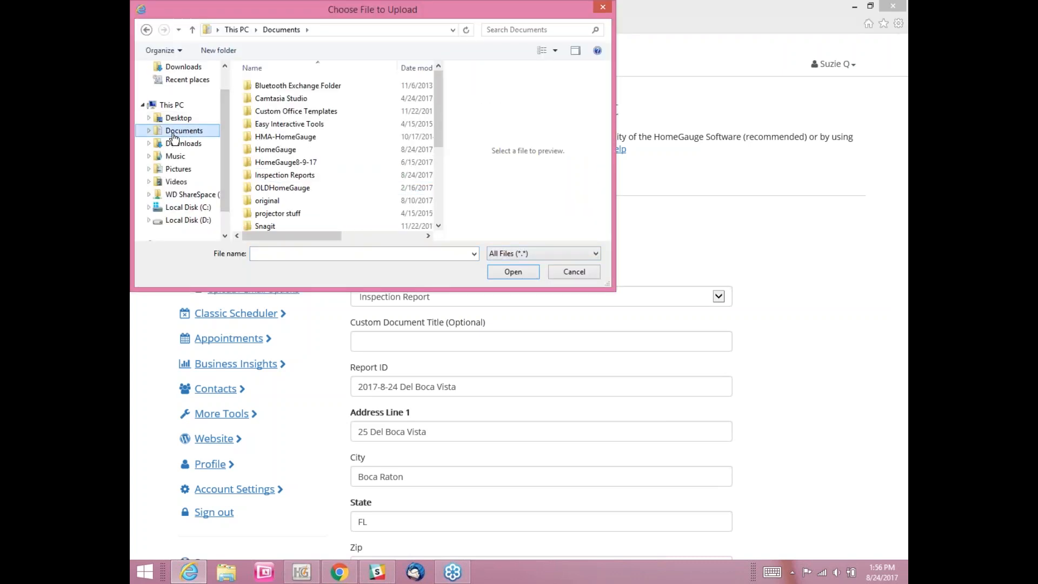
double_click(284, 172)
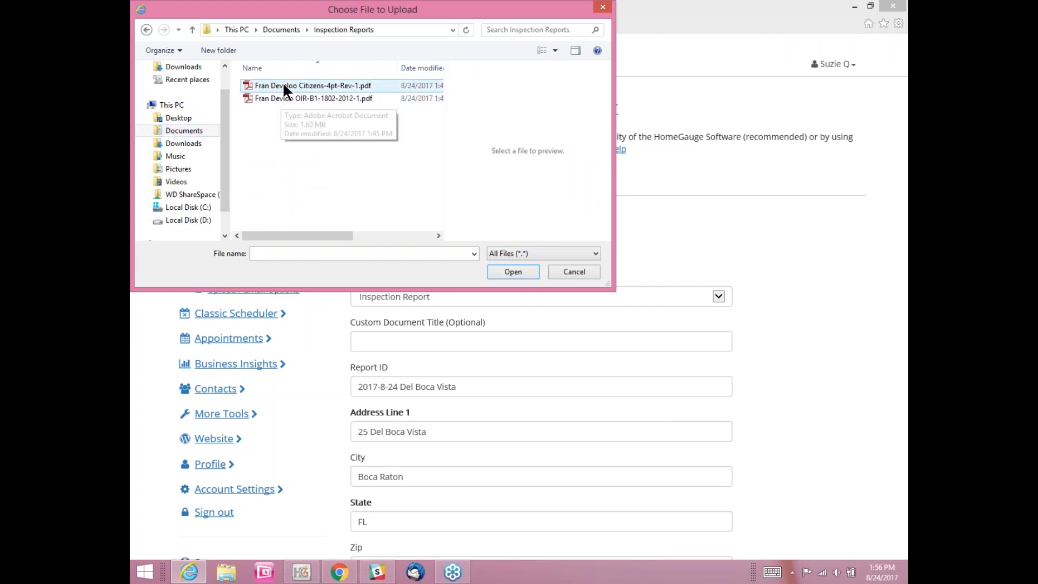
left_click(276, 98)
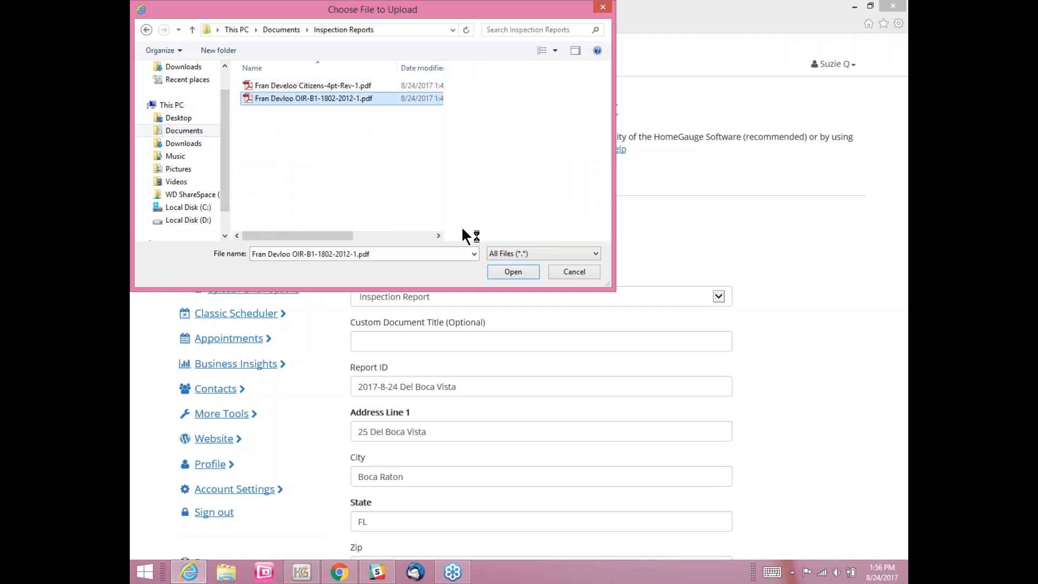
left_click(513, 272)
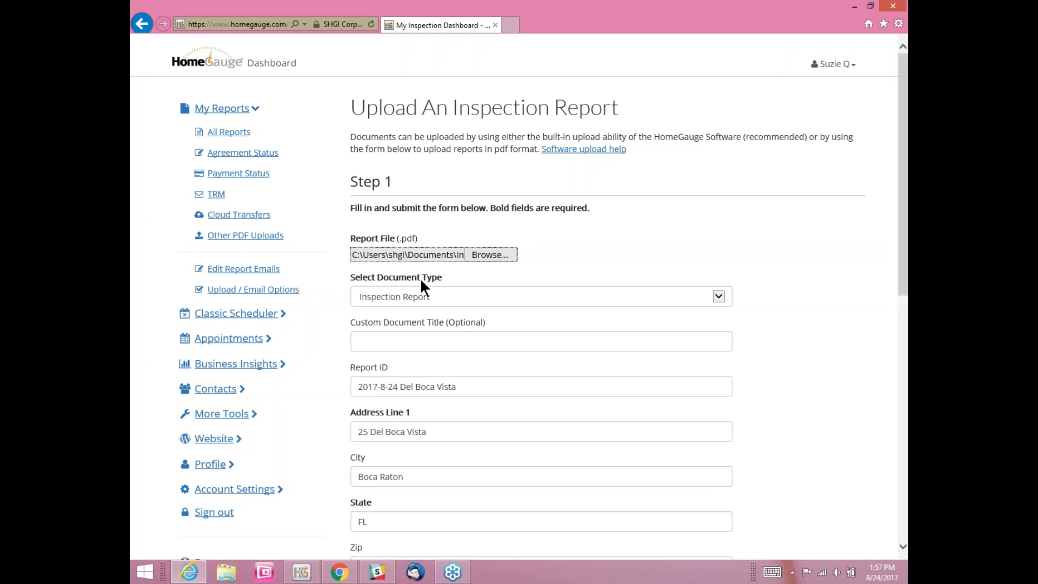
Step: Set the document type to Wind Mitigation and upload the PDF
left_click(461, 302)
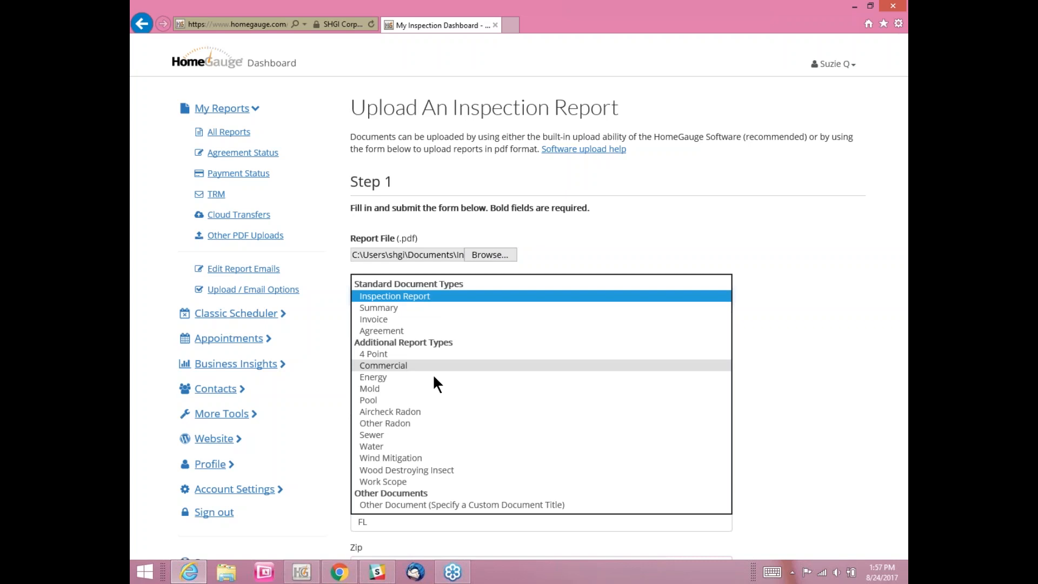
left_click(404, 459)
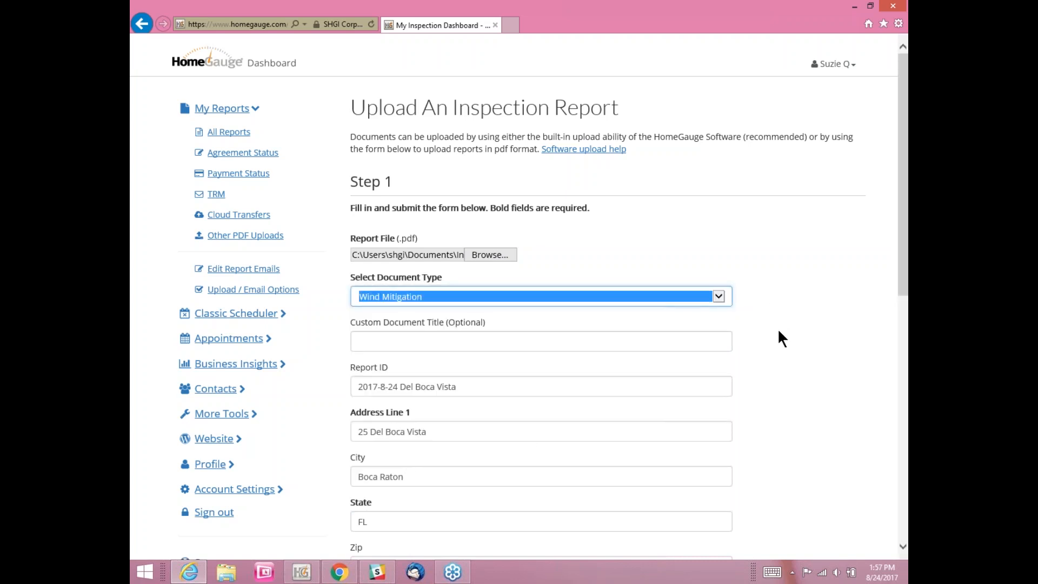
scroll(778, 331, "down", 10)
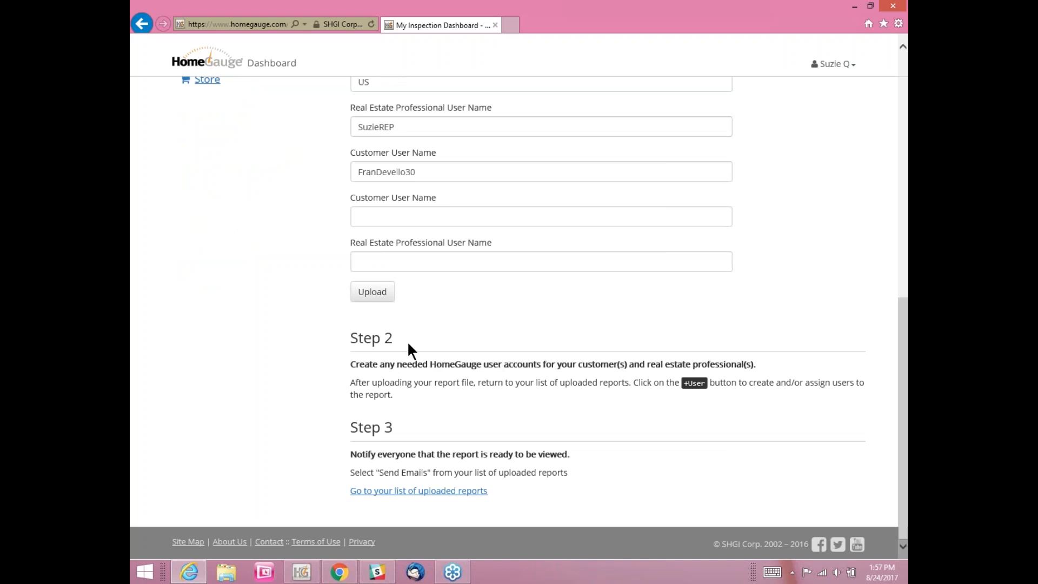
scroll(368, 187, "up", 5)
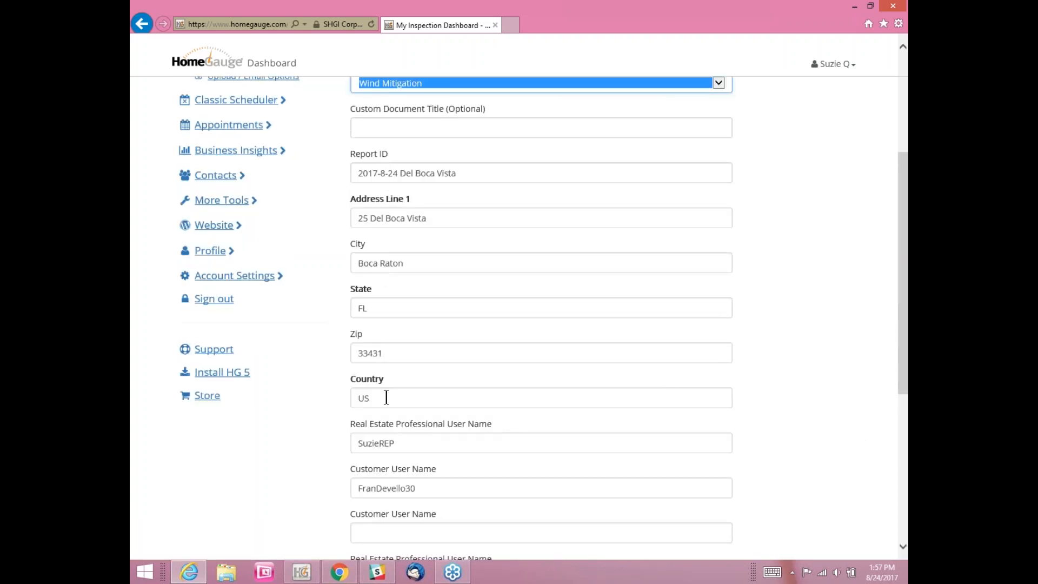
scroll(391, 421, "down", 1)
scroll(391, 421, "down", 2)
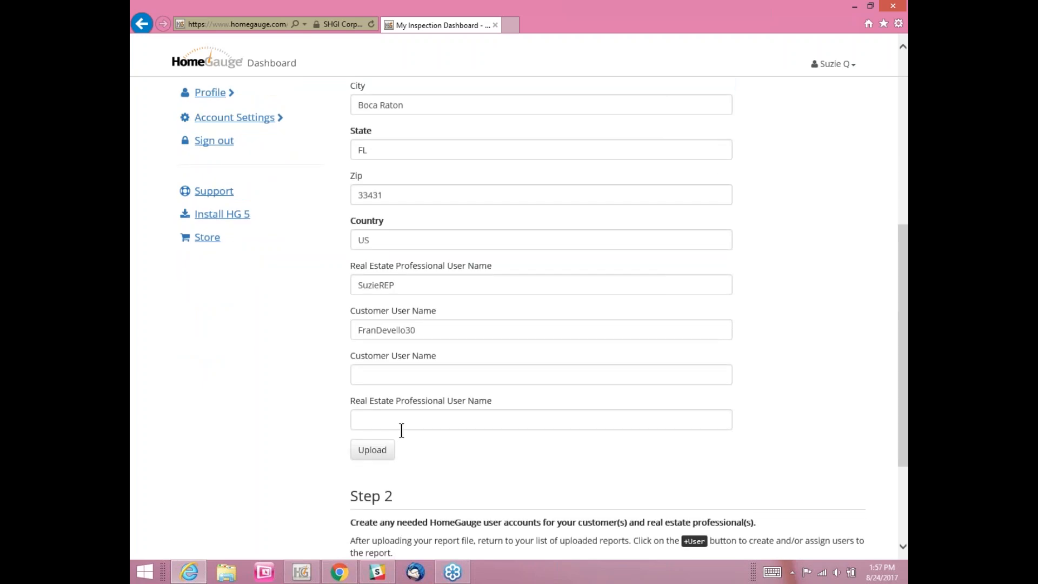
left_click(382, 454)
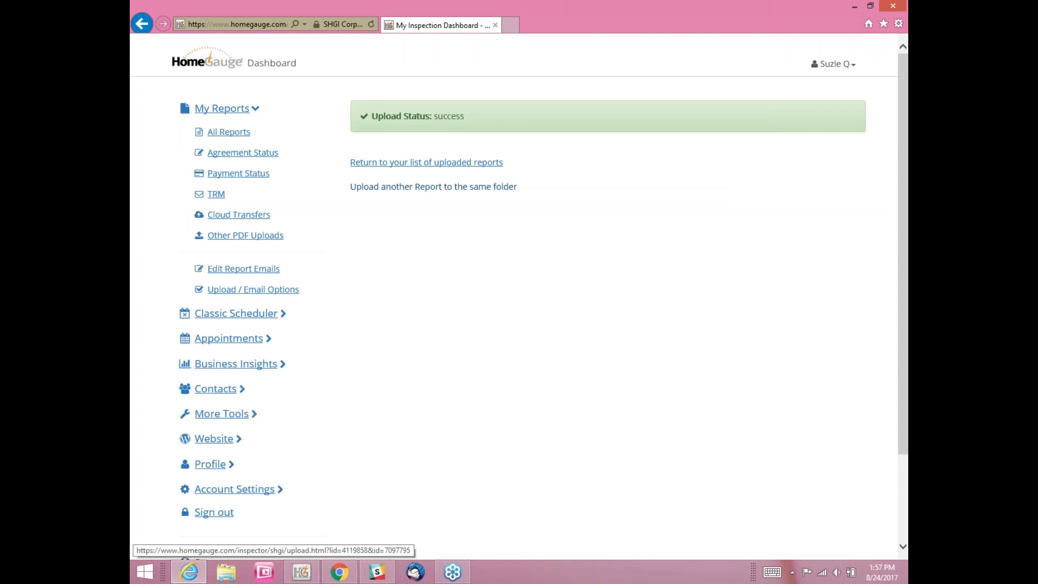
Step: Start another upload to the same folder and choose the Citizens 4-point PDF
left_click(439, 189)
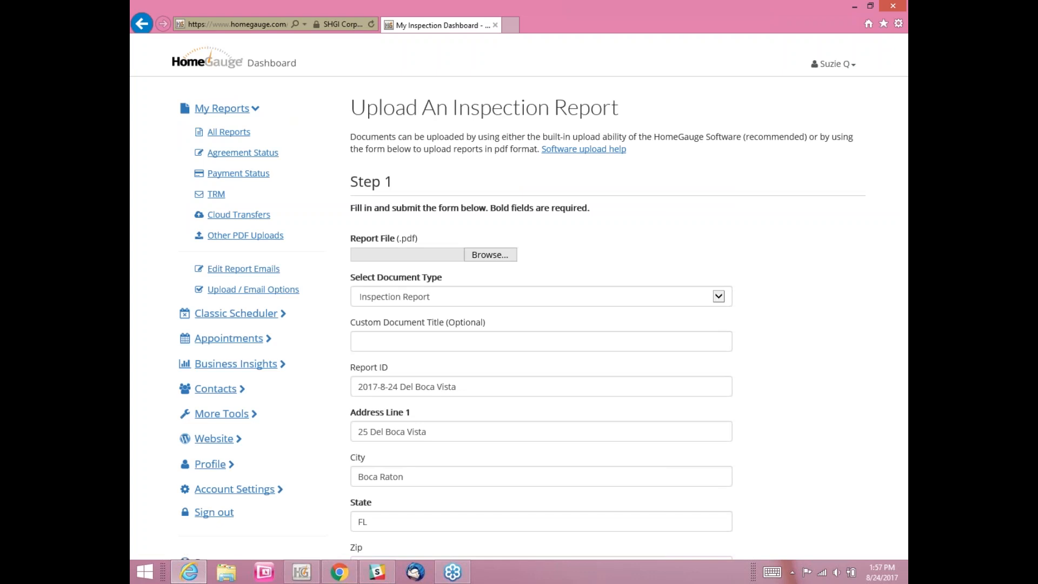
left_click(490, 254)
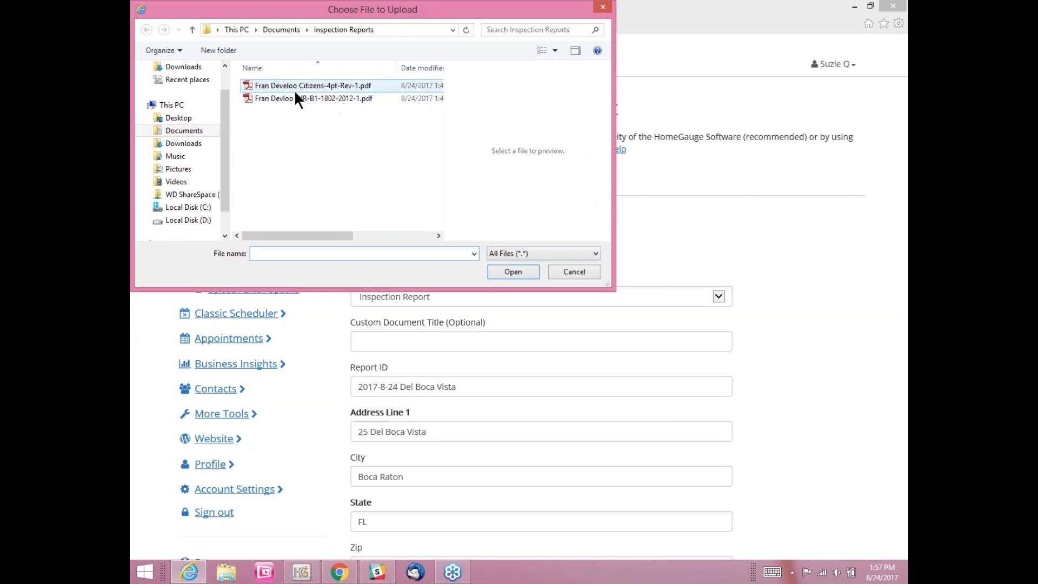
left_click(279, 87)
left_click(517, 273)
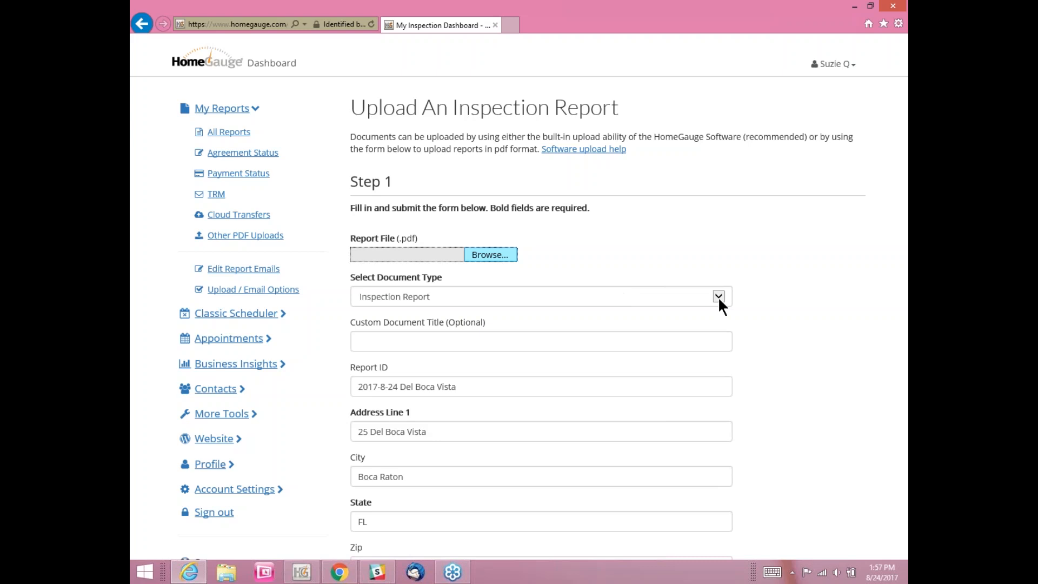
Step: Set the document type to 4 Point and upload the PDF
left_click(477, 296)
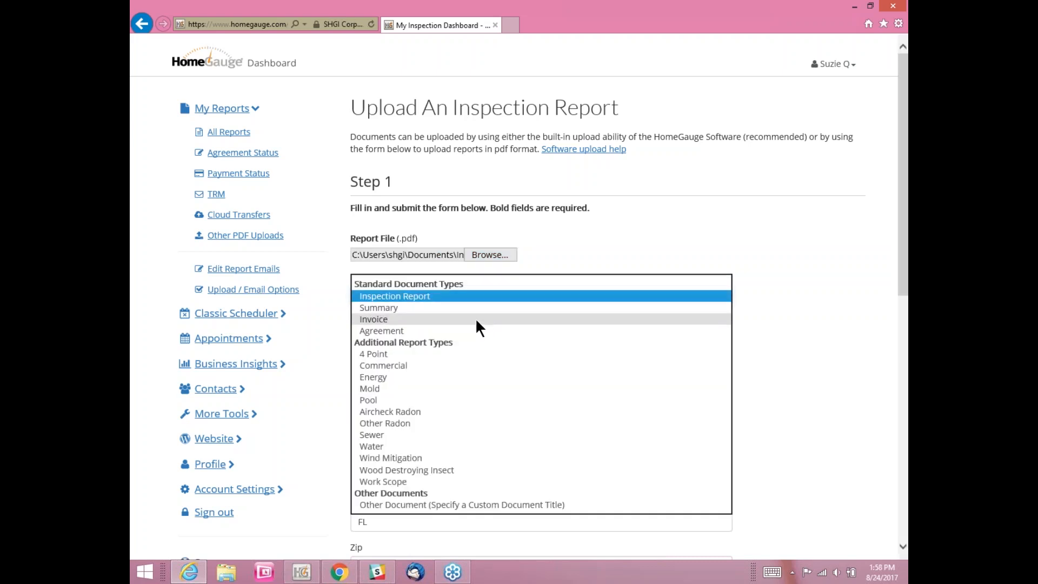
left_click(450, 354)
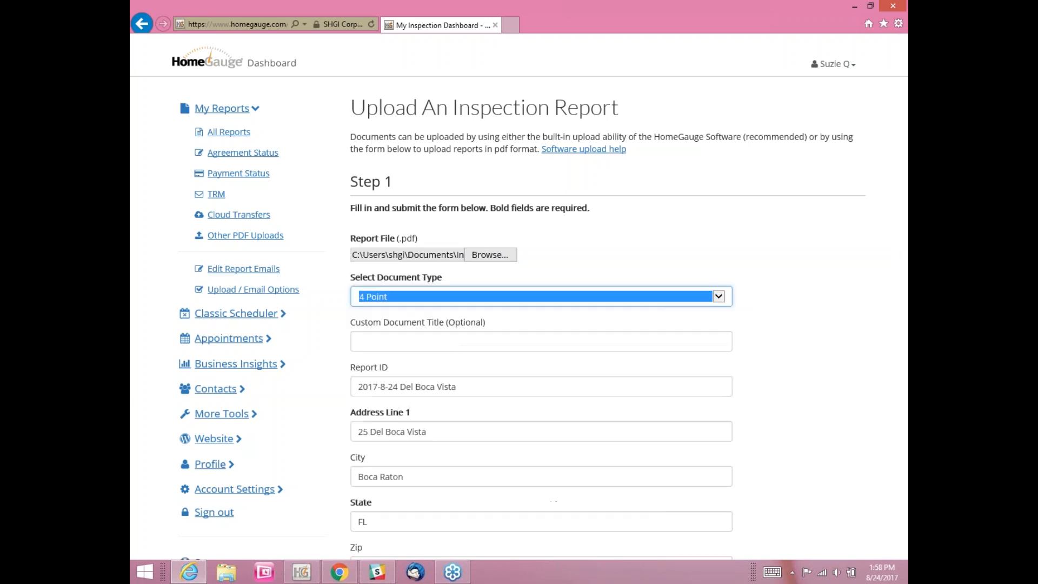
double_click(360, 277)
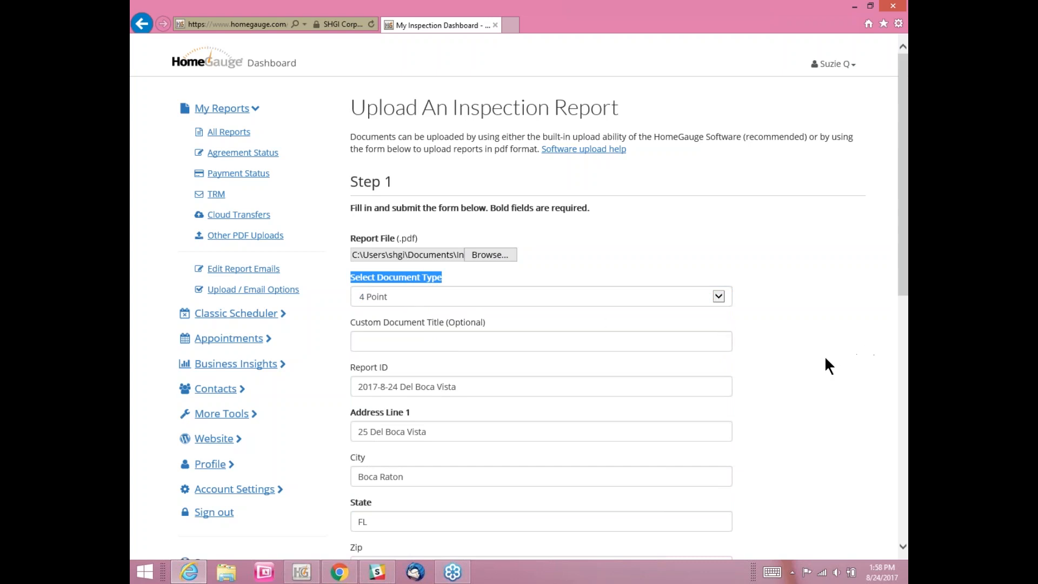
scroll(823, 355, "down", 10)
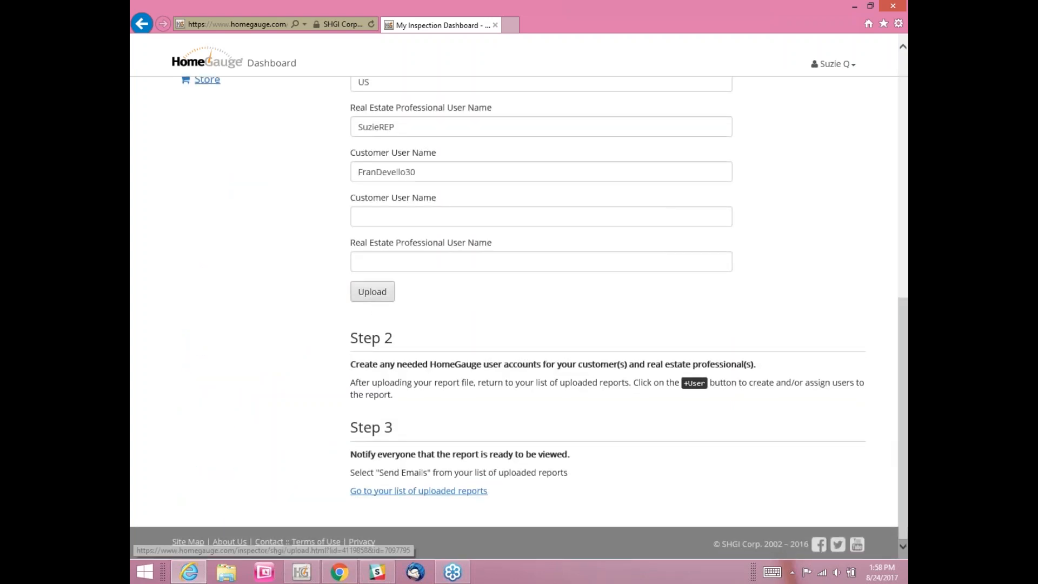
scroll(819, 223, "up", 10)
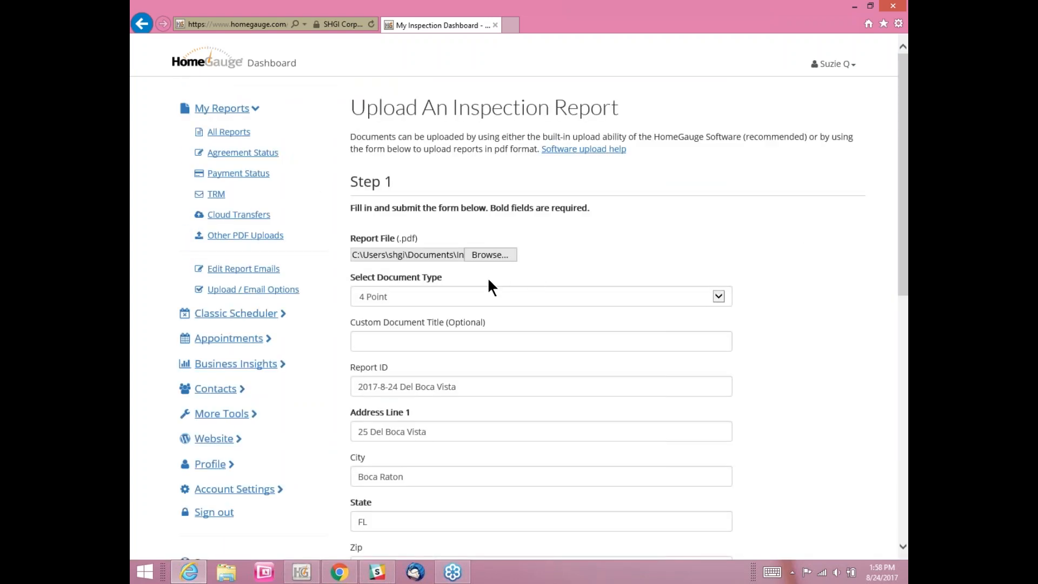
left_click(404, 295)
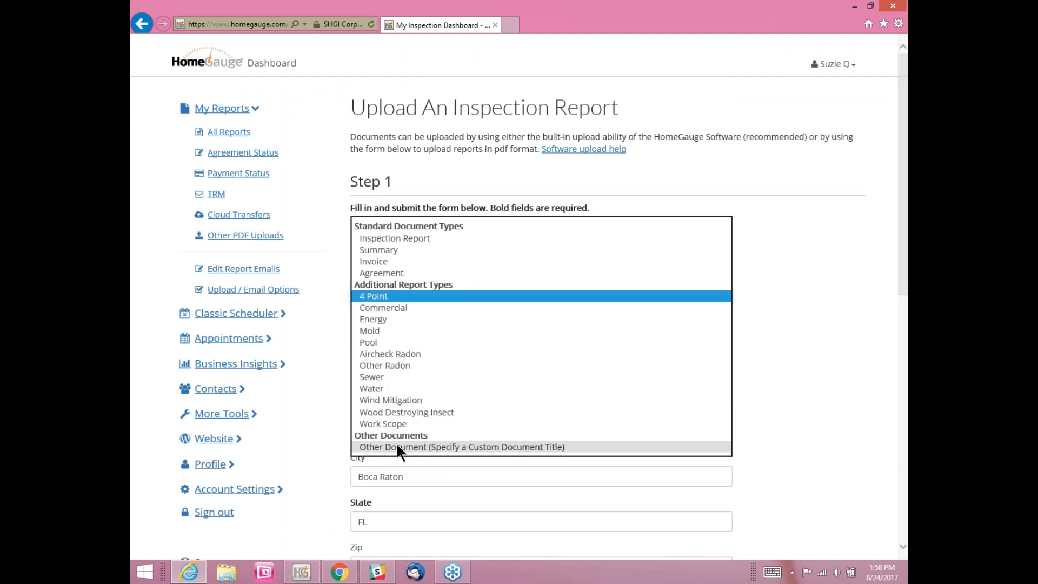
left_click(398, 447)
left_click(379, 342)
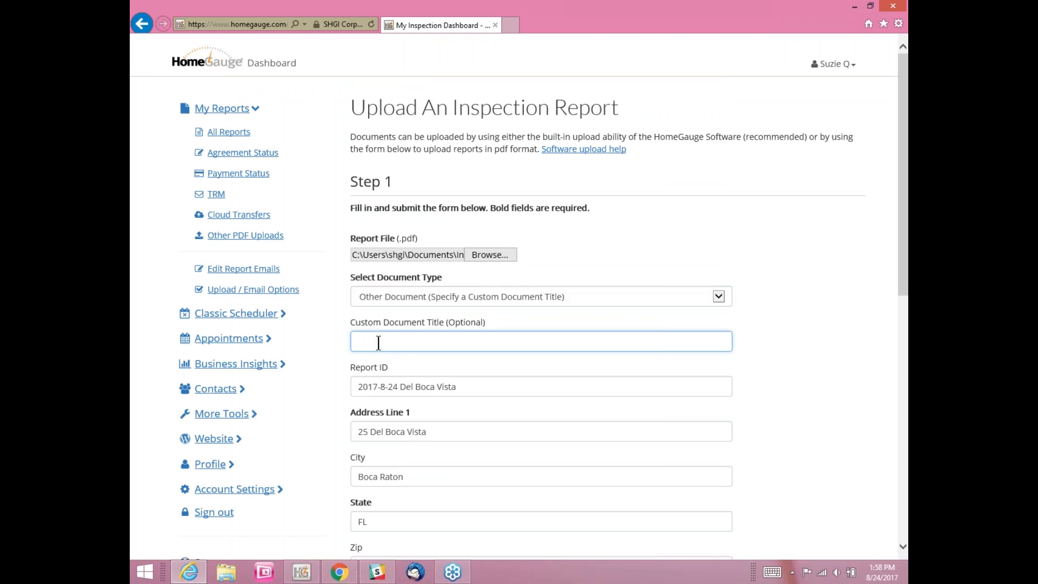
left_click(389, 297)
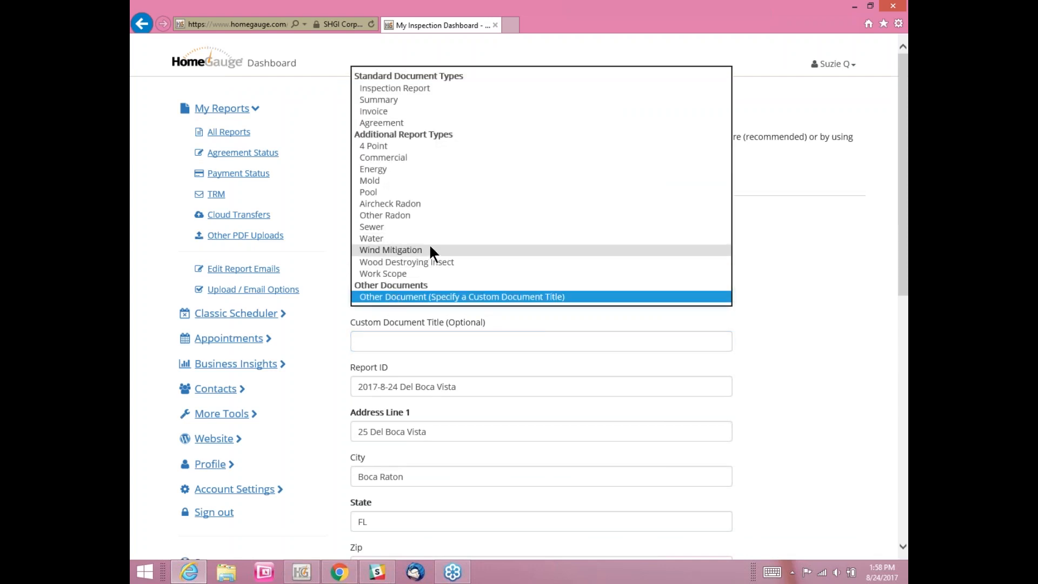
left_click(399, 145)
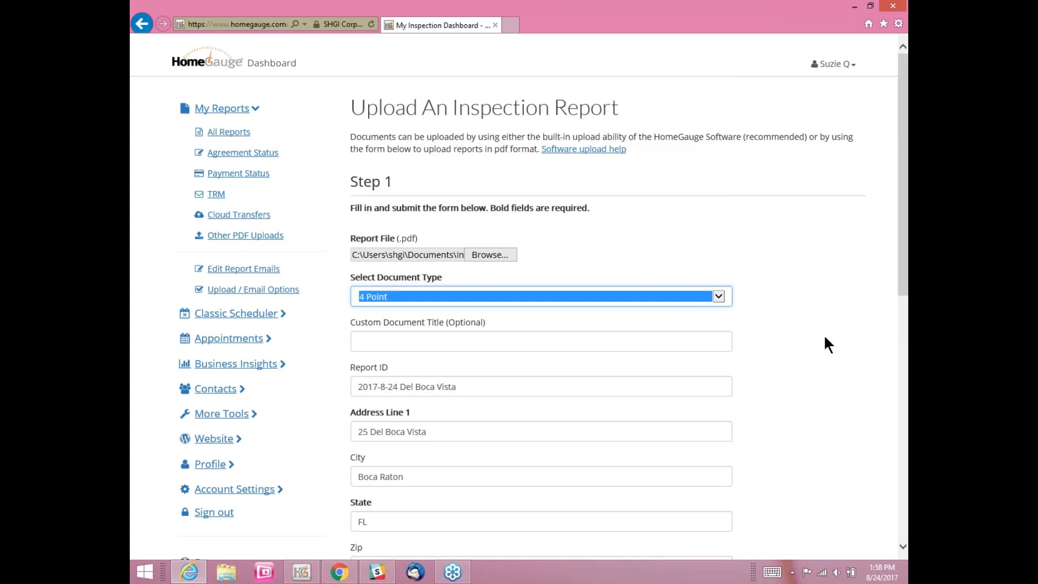
scroll(836, 372, "down", 10)
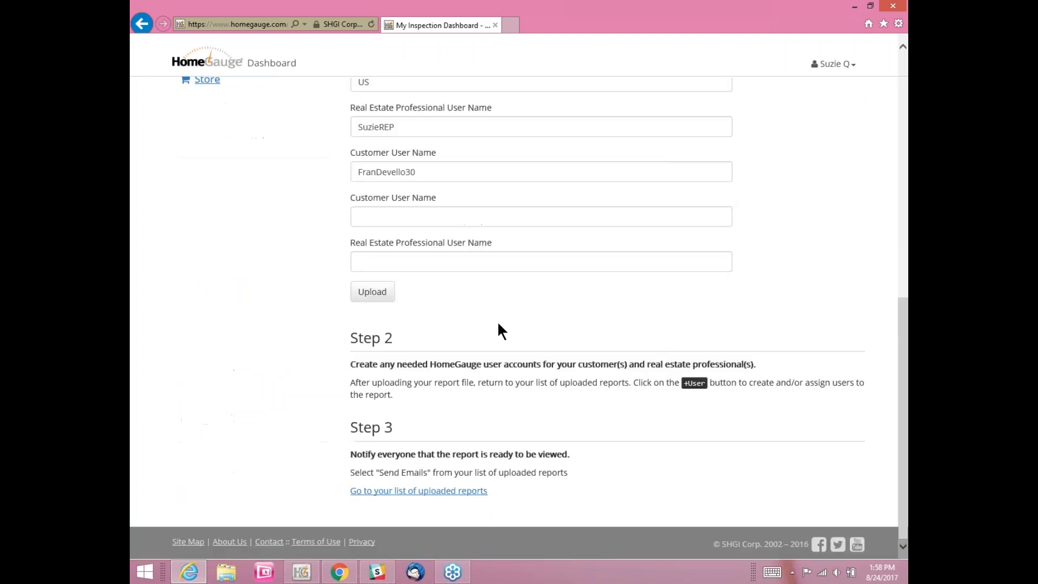
left_click(372, 292)
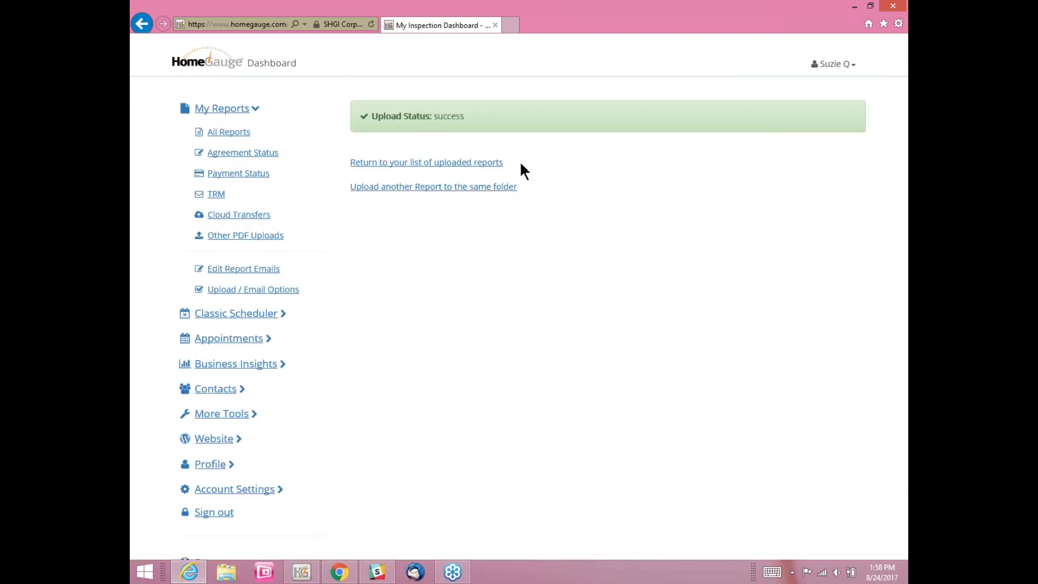
Step: Go back to the uploaded reports list and review the new Wind Mitigation and 4 Point documents
left_click(458, 164)
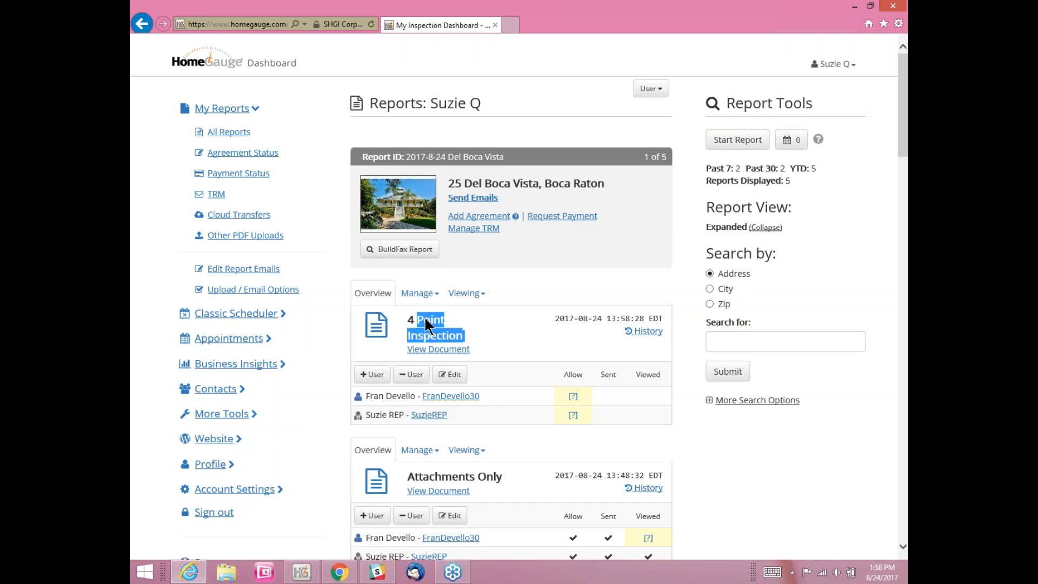
left_click(483, 334)
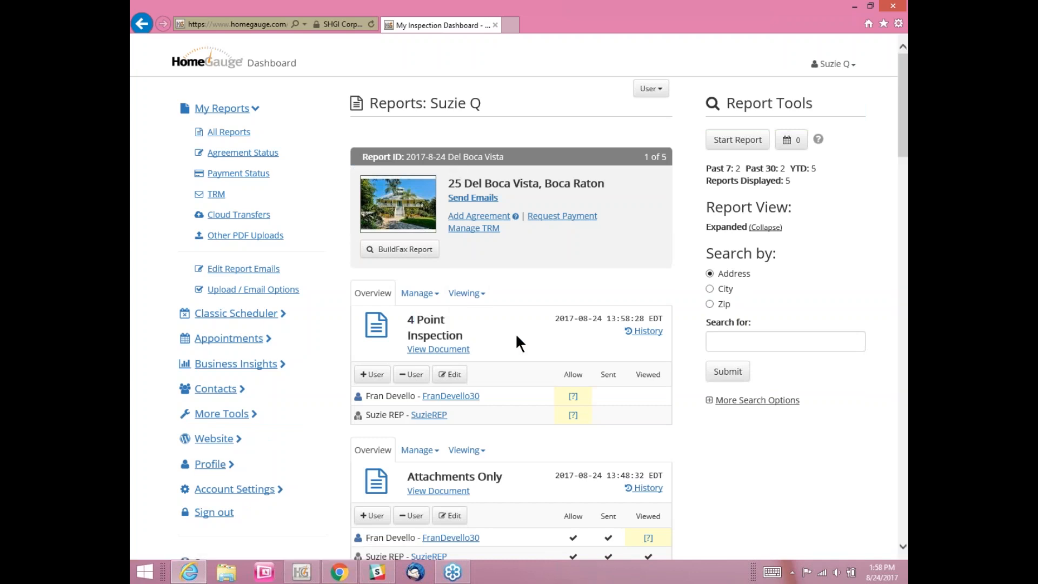
scroll(514, 333, "down", 10)
left_click_drag(463, 210, 407, 208)
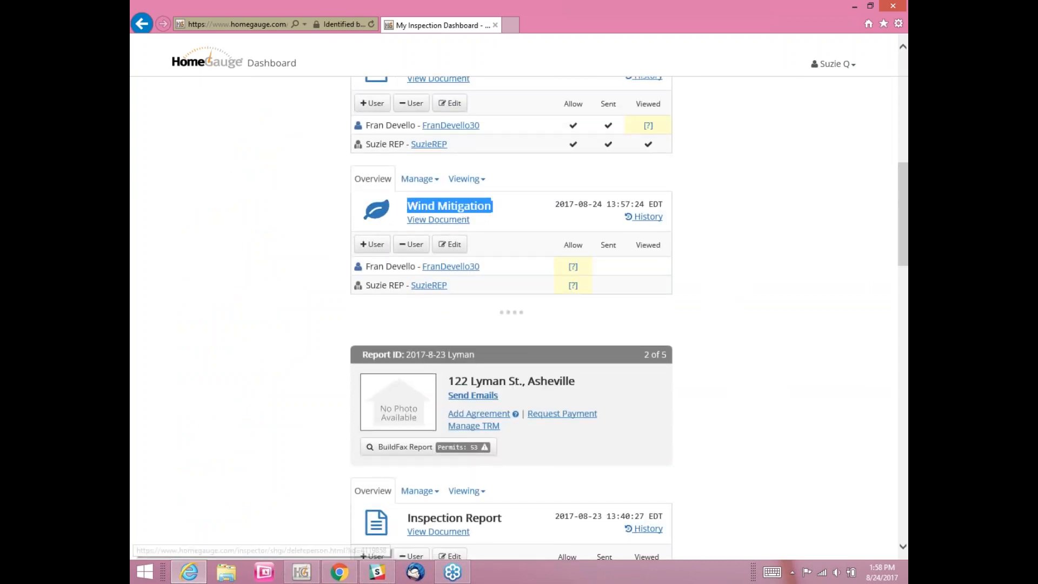
scroll(474, 241, "up", 3)
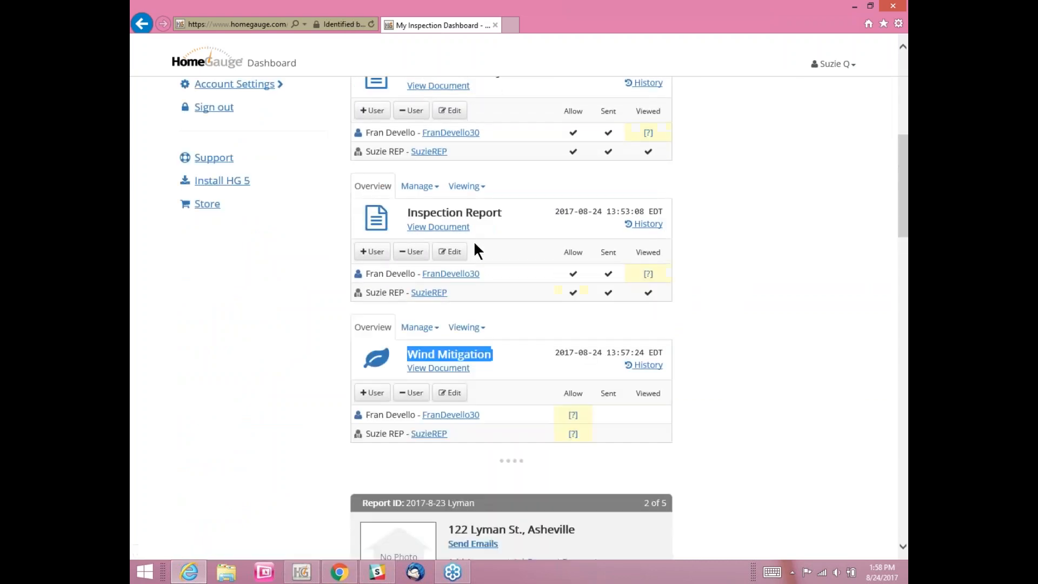
scroll(473, 241, "up", 5)
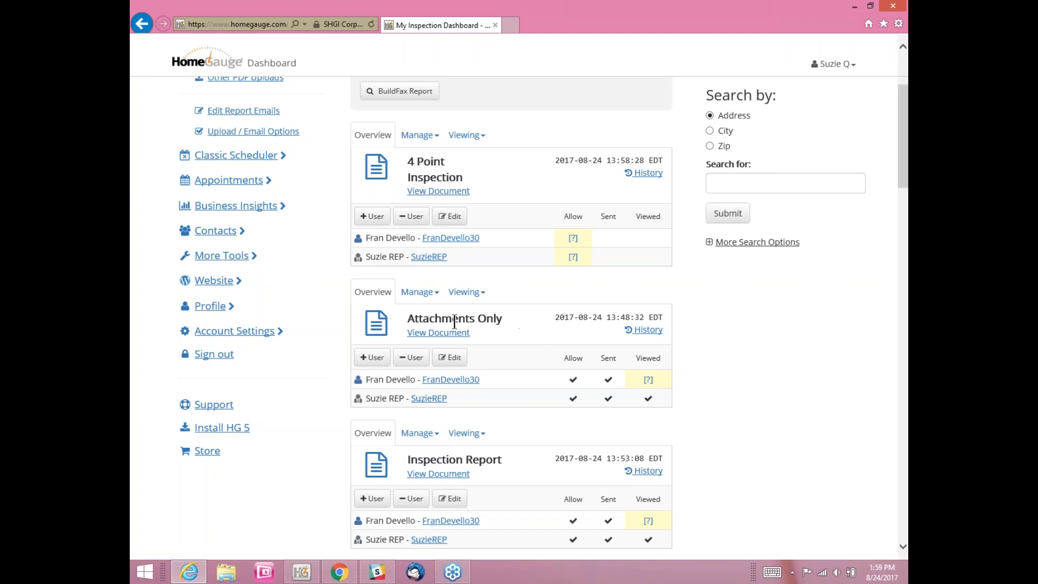
left_click(420, 293)
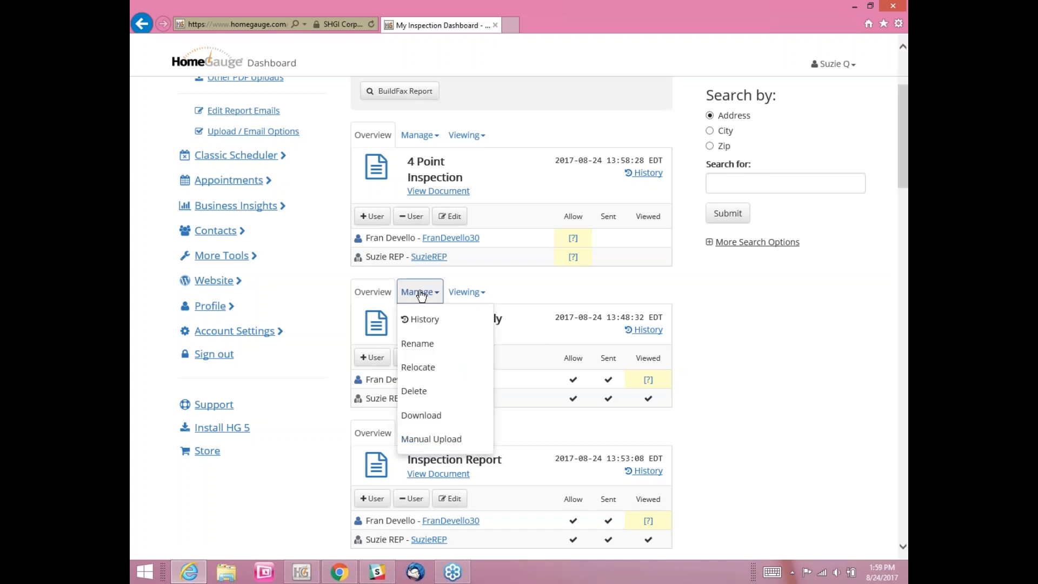
left_click(425, 391)
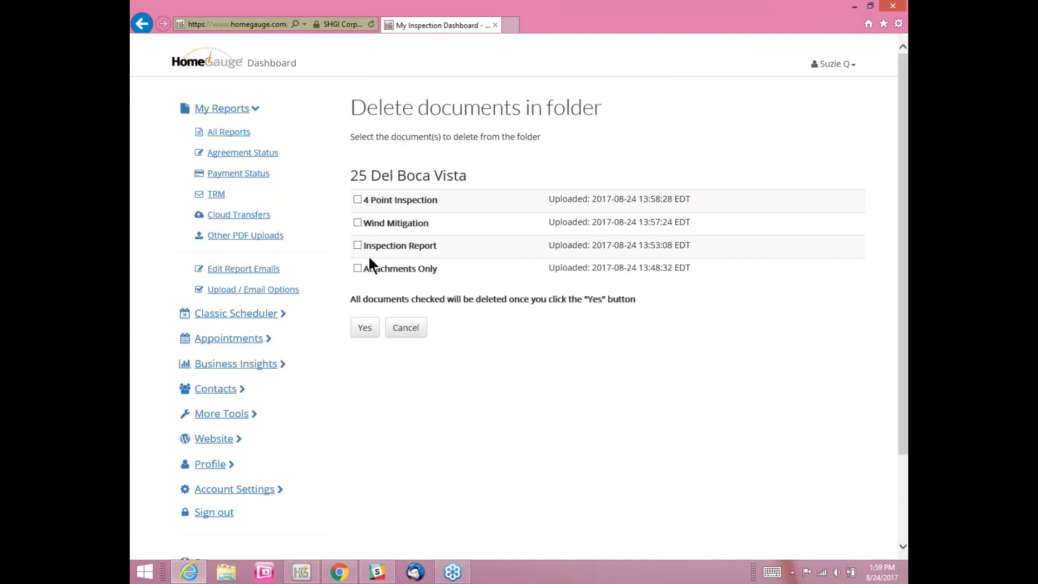
left_click(356, 268)
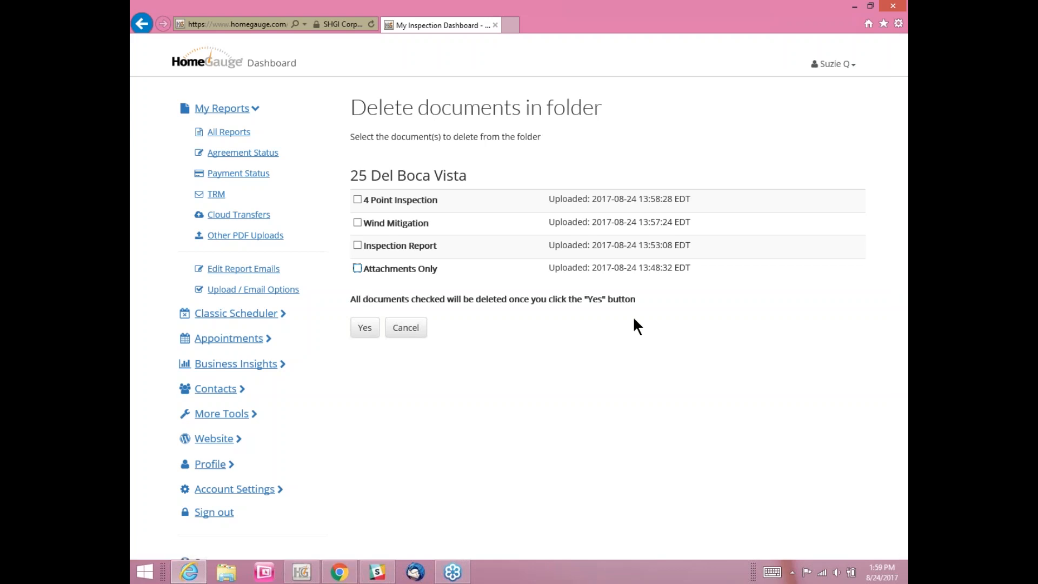
left_click(228, 139)
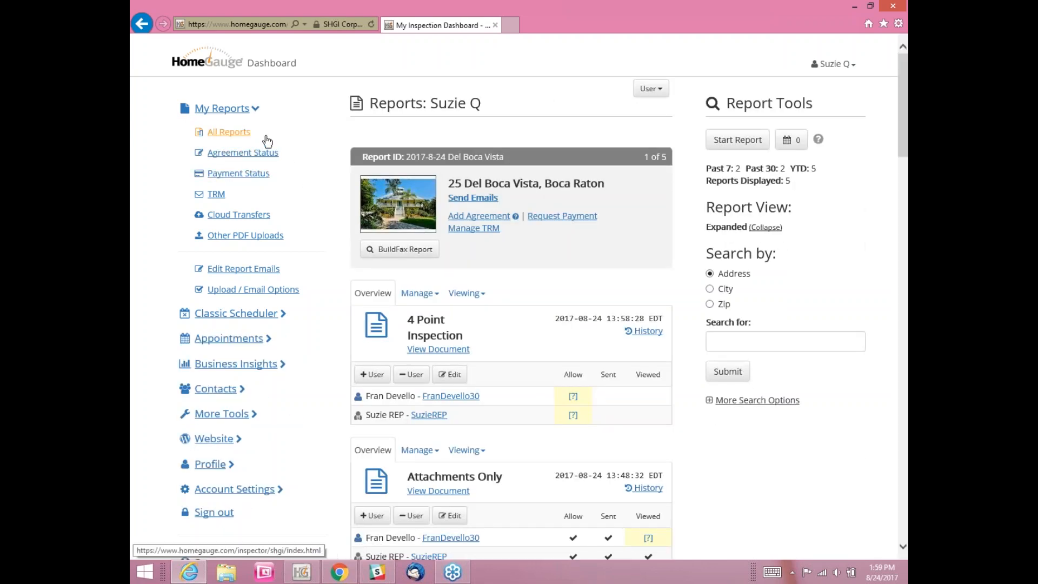
scroll(474, 308, "down", 2)
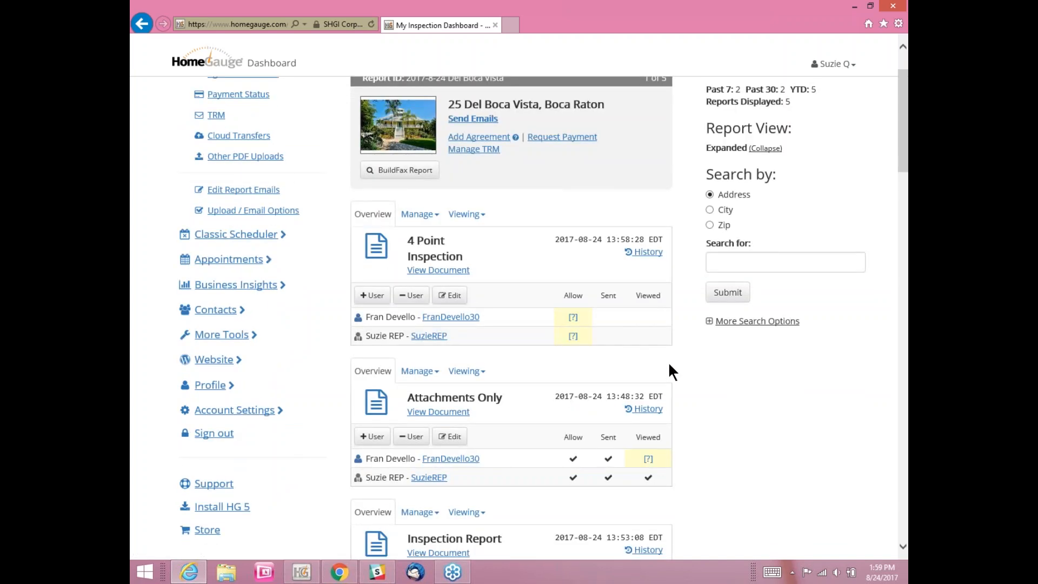
scroll(668, 362, "up", 2)
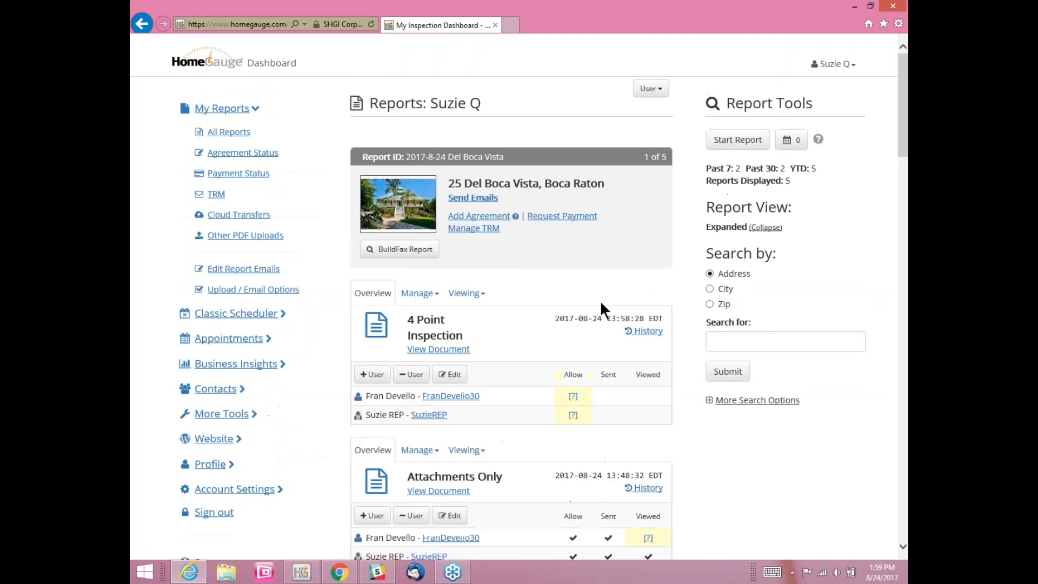
Step: Send the Del Boca Vista notification emails with View and Forward enabled for all documents, then return to All Reports
left_click(478, 199)
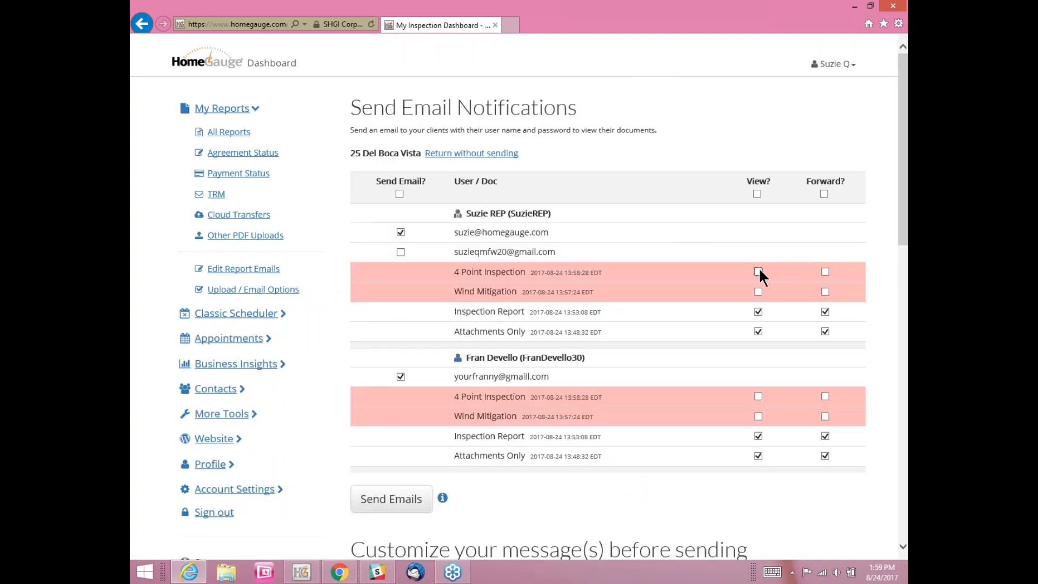
left_click(757, 272)
left_click(758, 272)
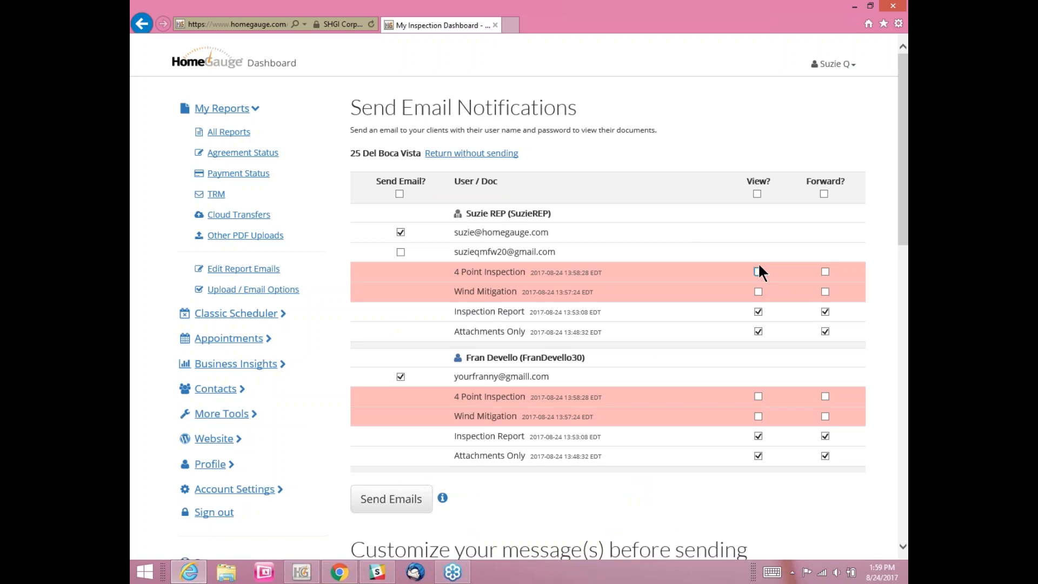
left_click(757, 193)
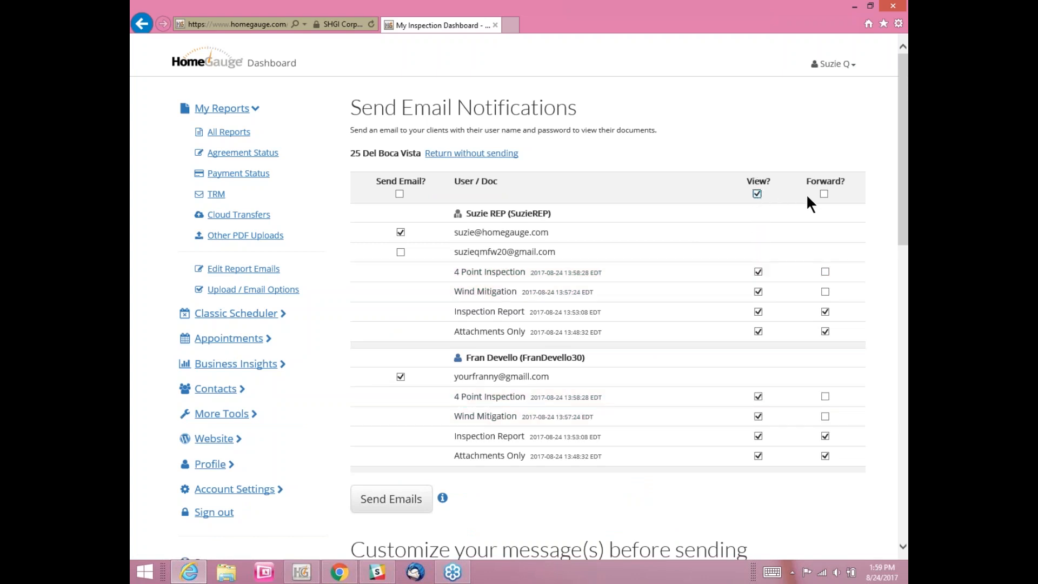
left_click(823, 194)
left_click(381, 507)
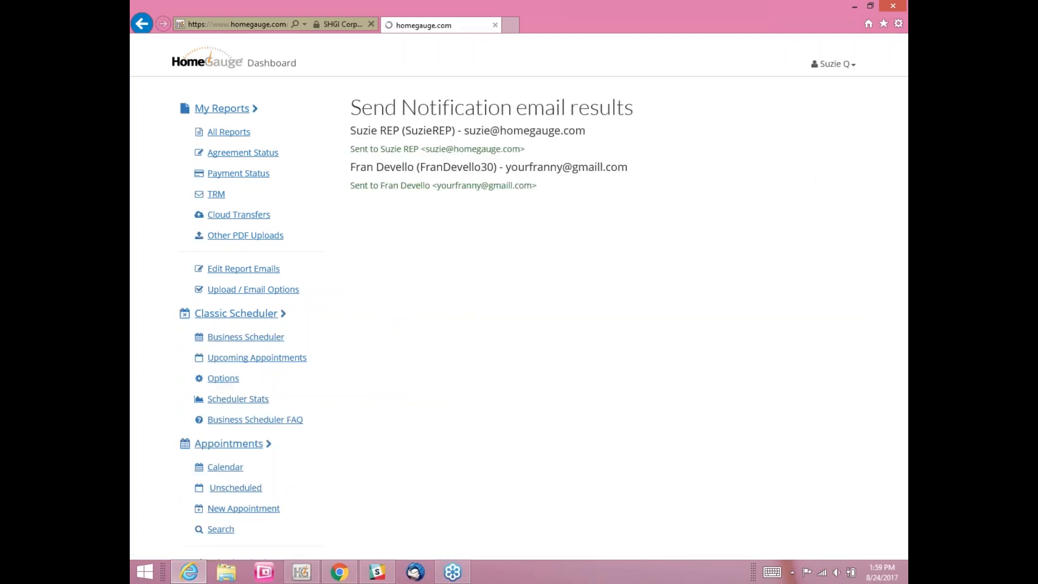
left_click(219, 132)
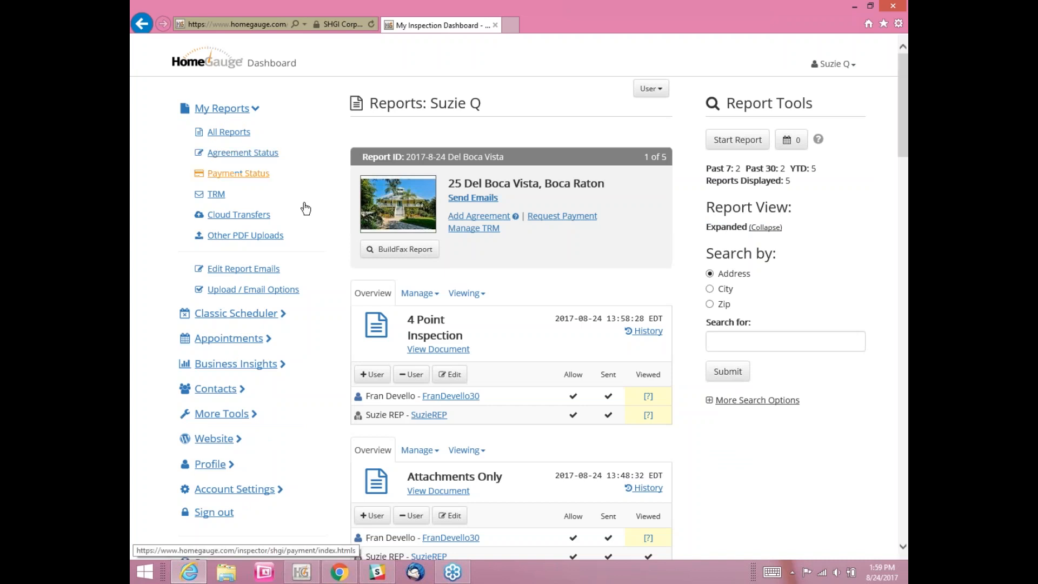
left_click(338, 570)
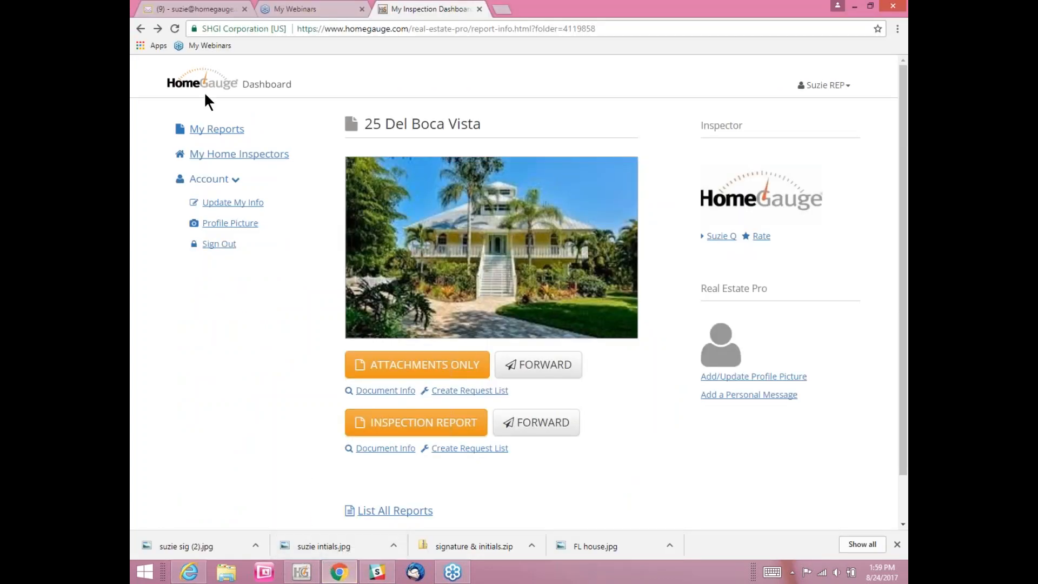
left_click(174, 29)
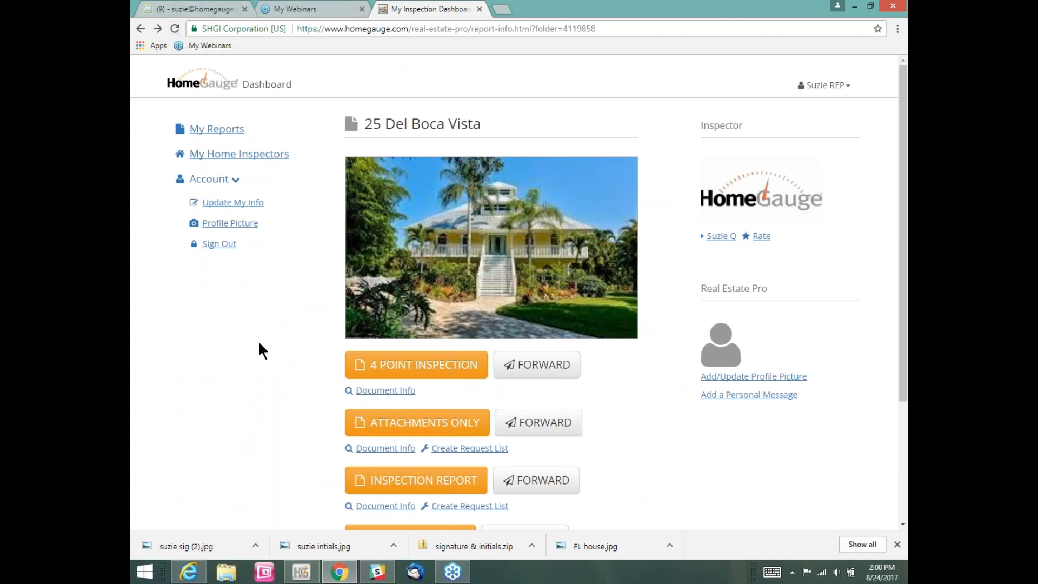
scroll(260, 342, "down", 3)
scroll(259, 338, "up", 3)
scroll(259, 343, "down", 3)
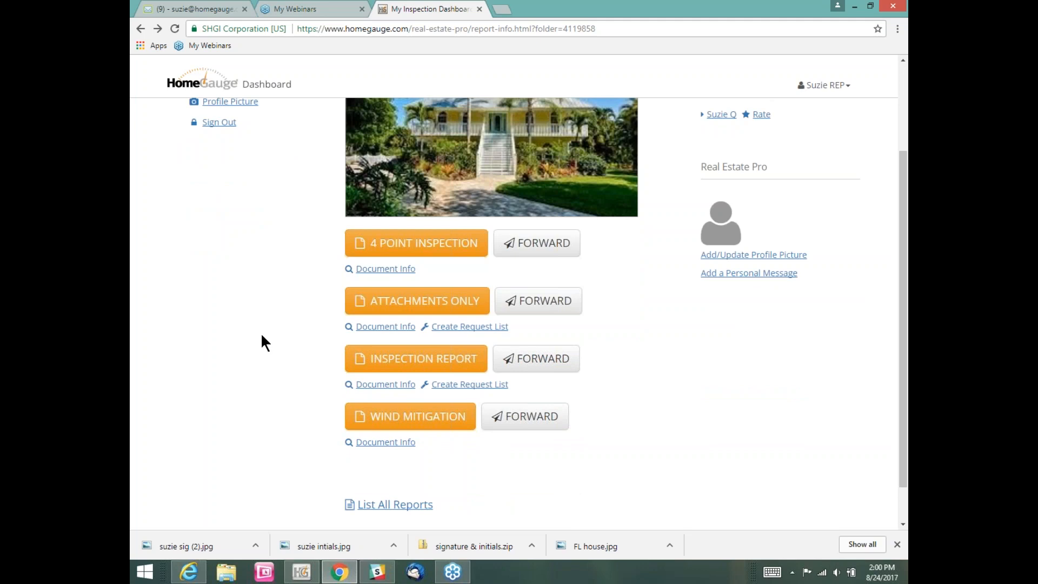
scroll(261, 344, "up", 1)
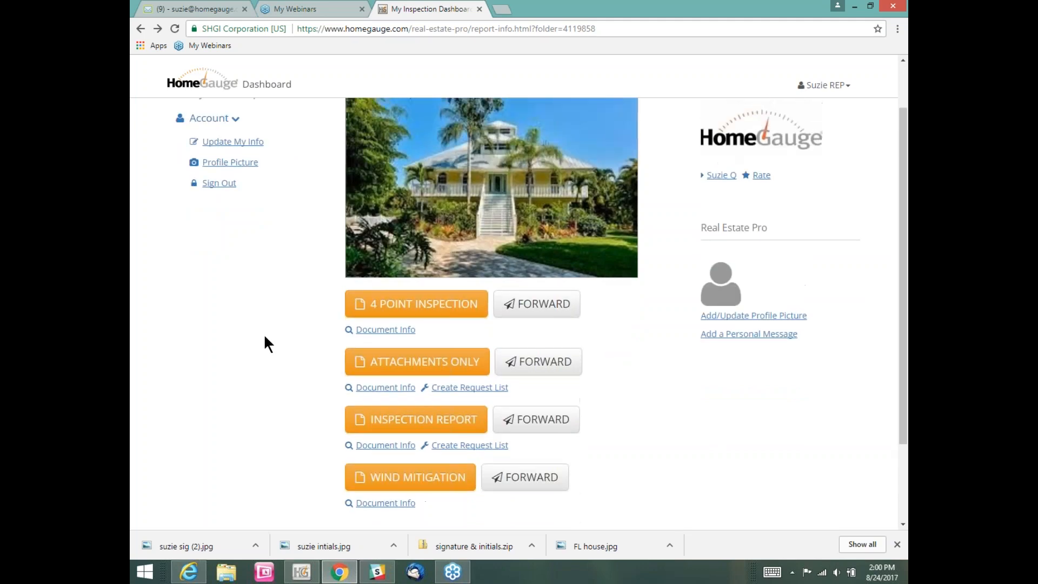
Step: Open the 4 Point Inspection as a PDF, save it, and go back to the dashboard
left_click(410, 307)
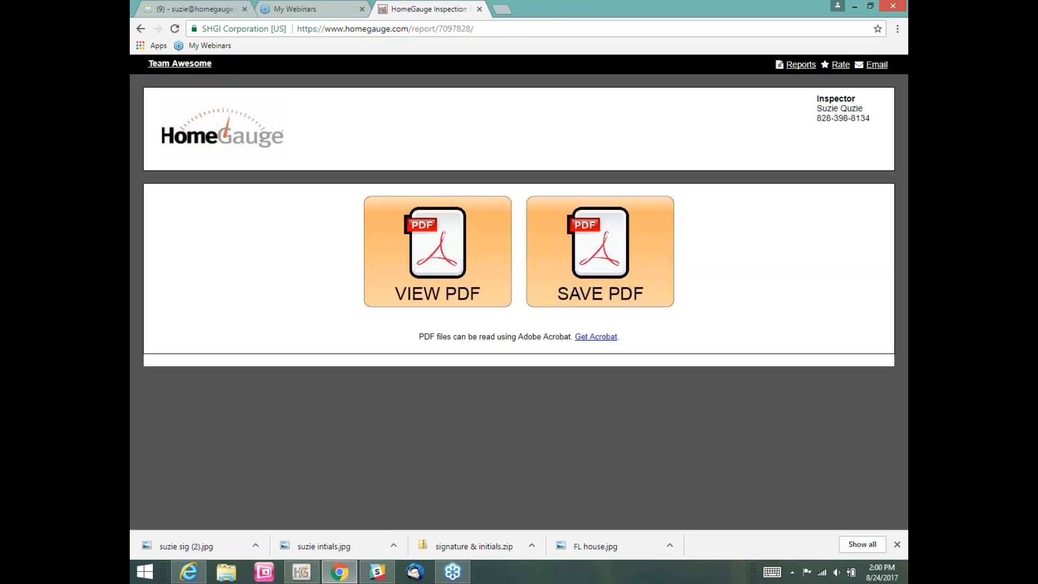
left_click(436, 273)
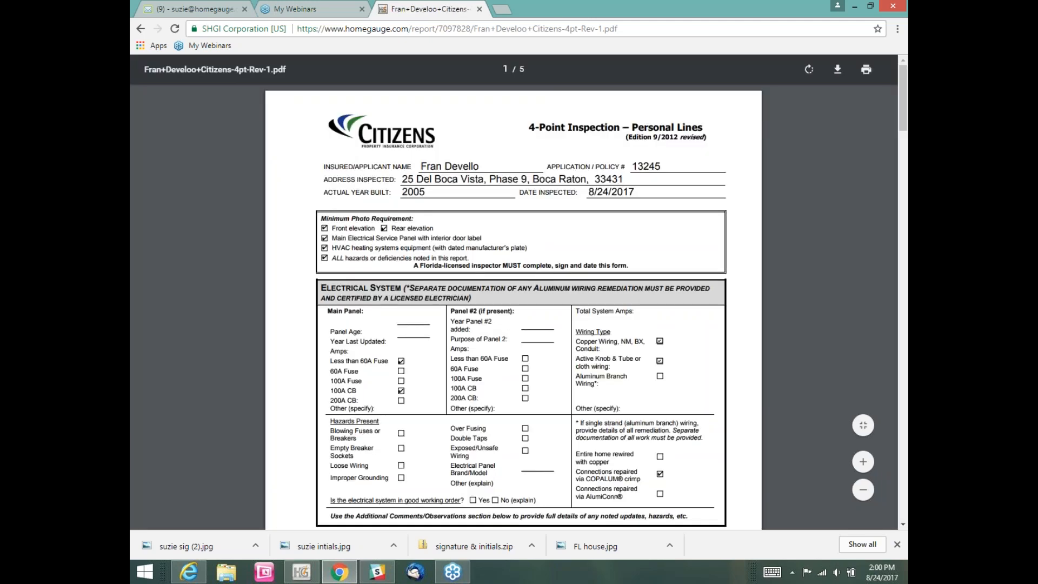
left_click(141, 28)
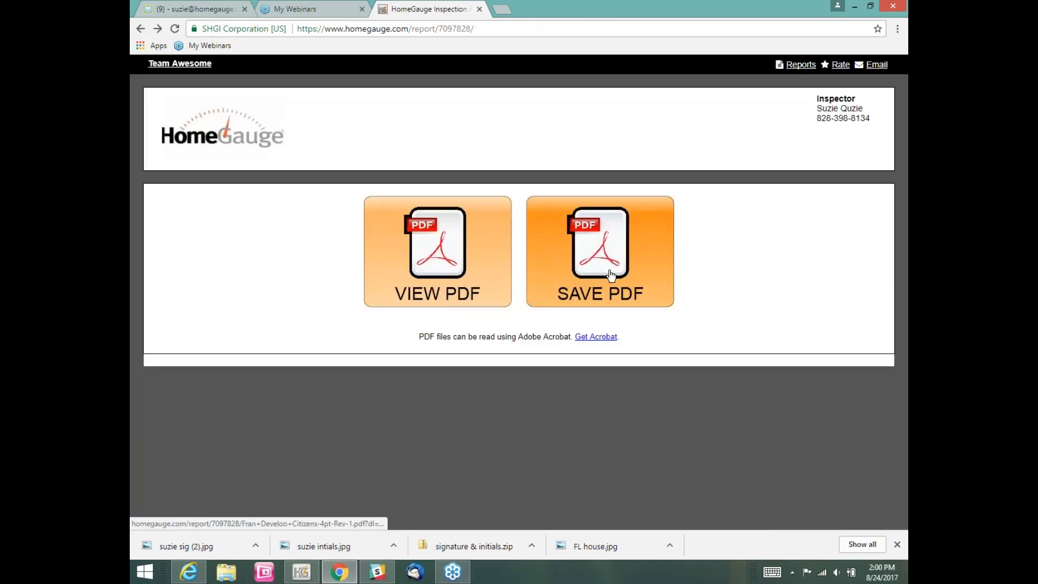
left_click(610, 276)
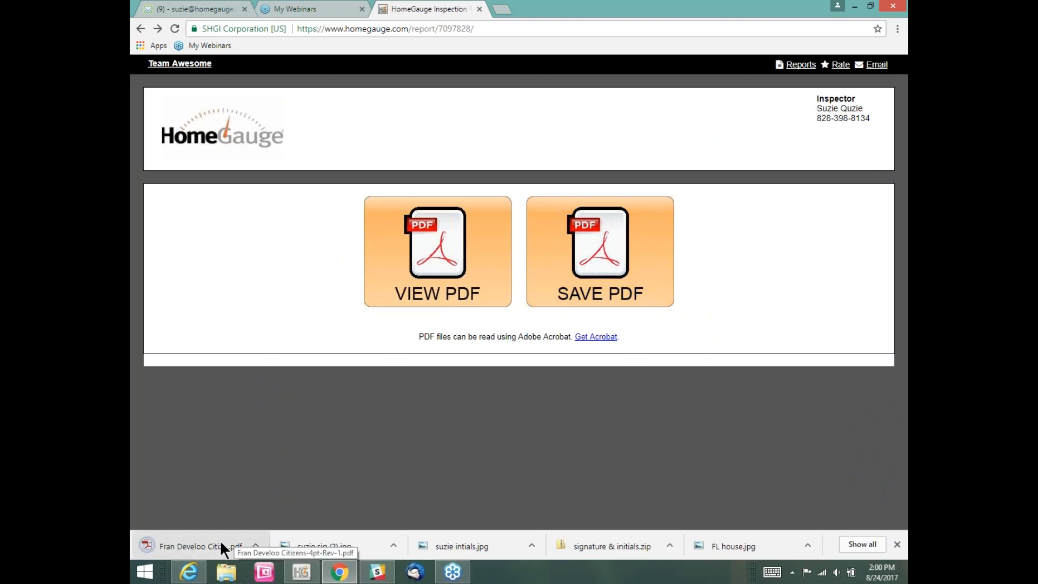
left_click(141, 28)
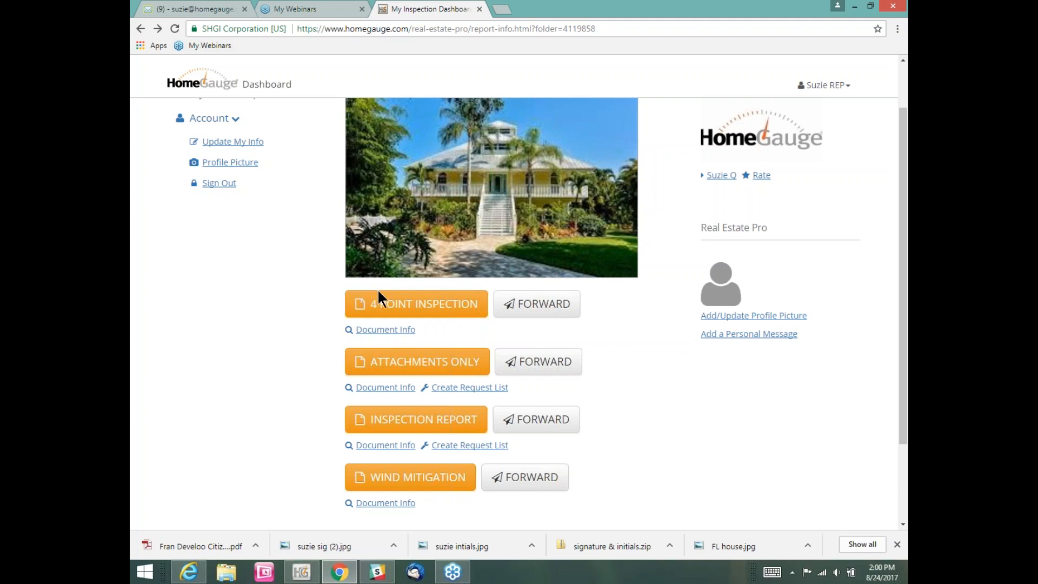
scroll(610, 347, "down", 1)
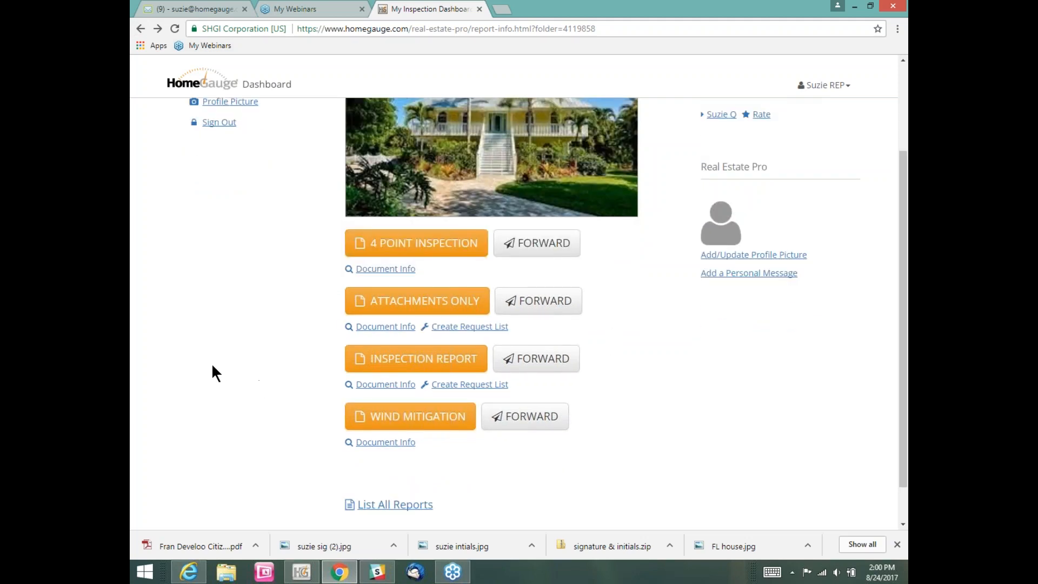
left_click(397, 307)
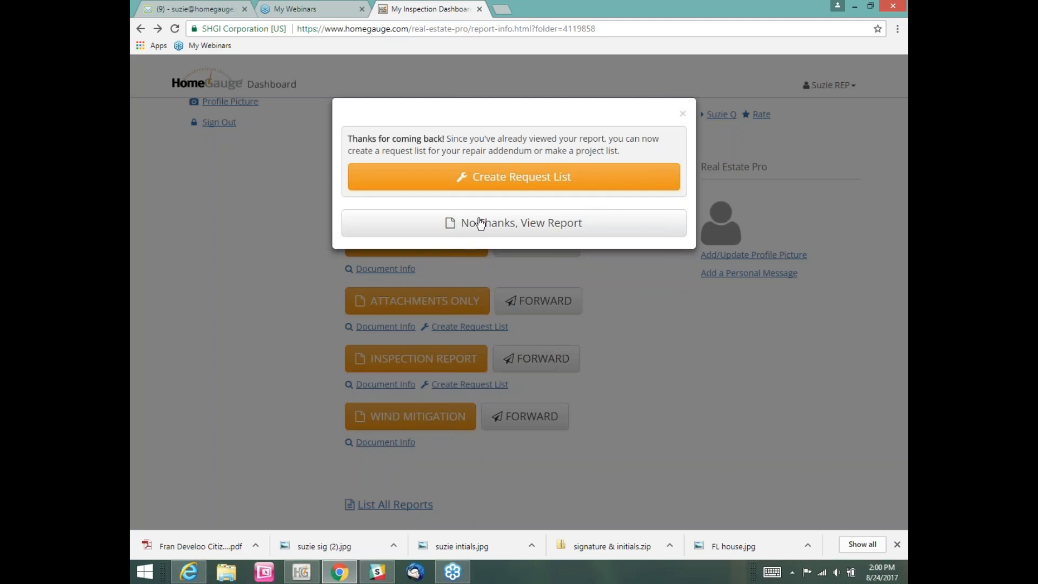
left_click(480, 222)
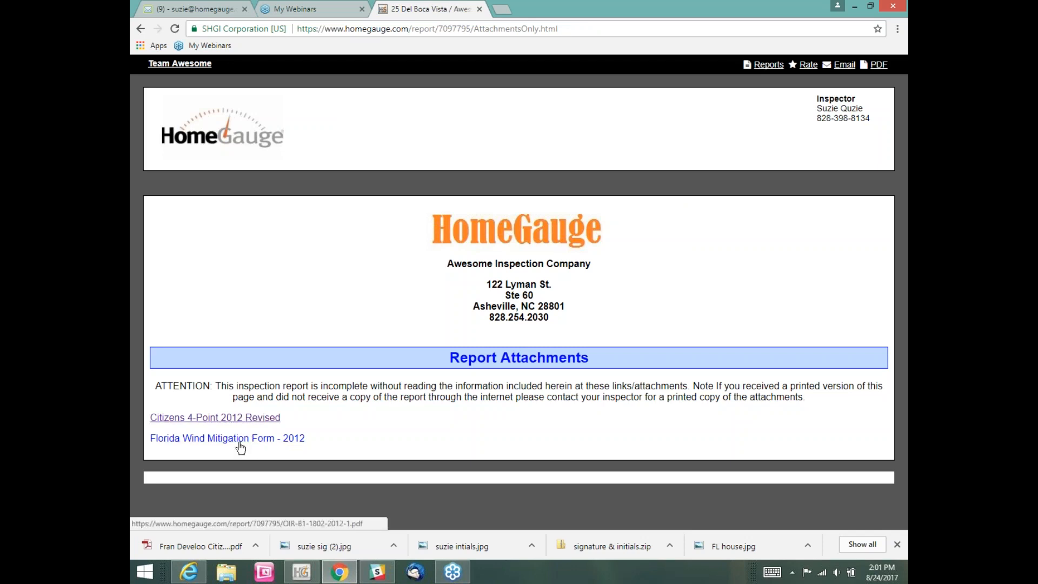
left_click(142, 28)
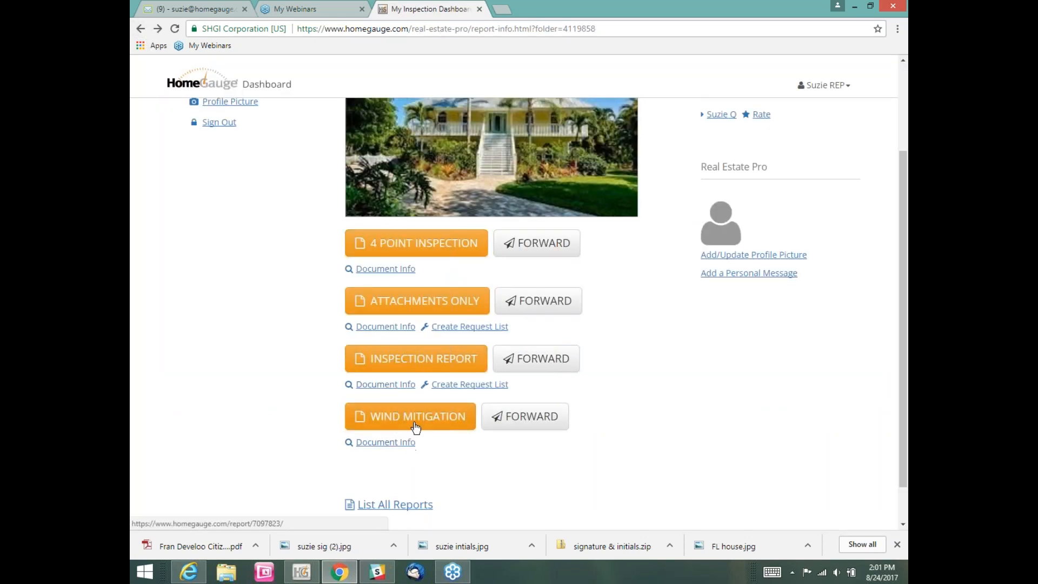
left_click(403, 423)
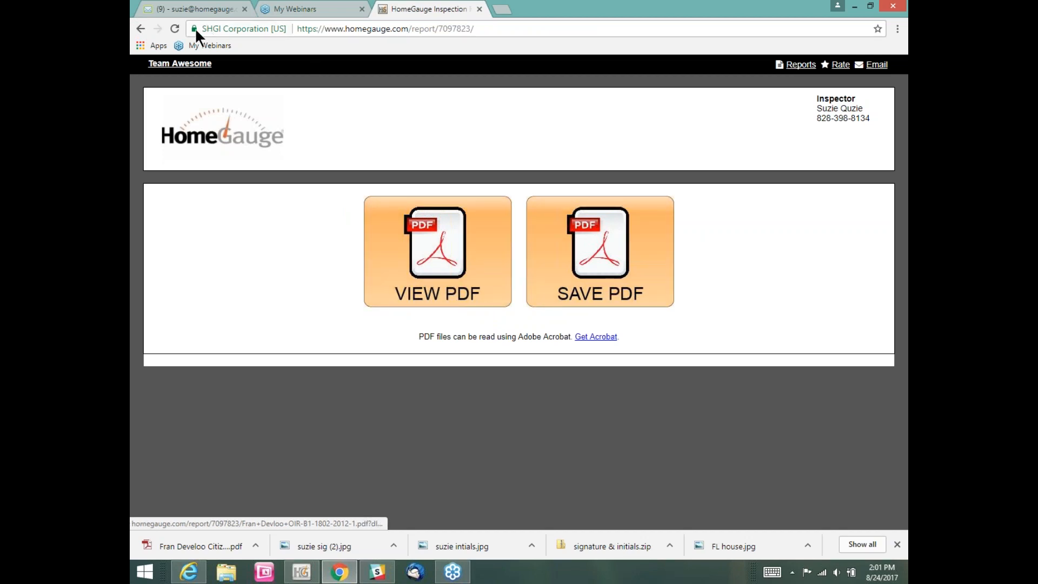
left_click(144, 30)
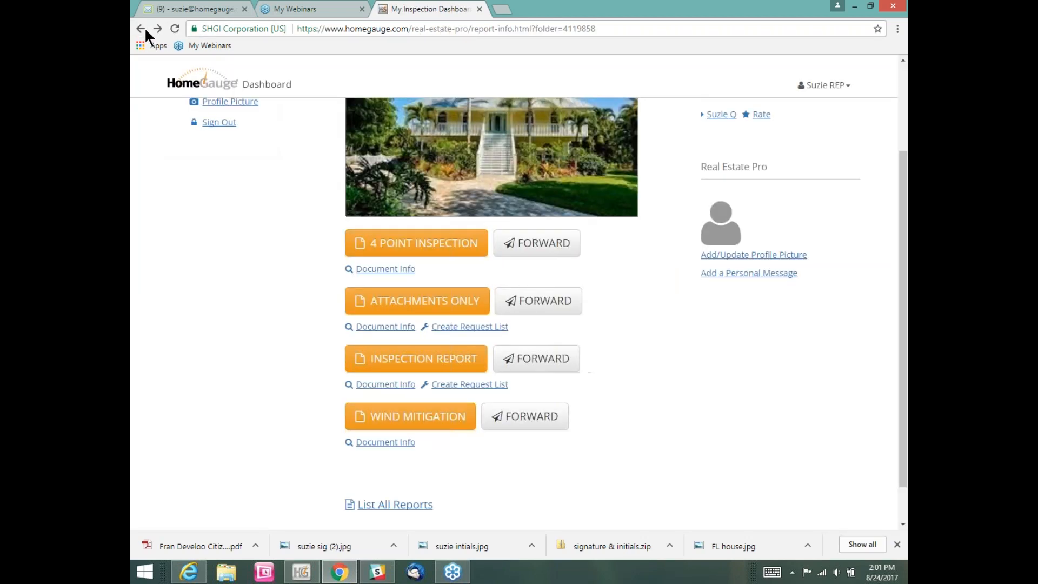
scroll(631, 307, "up", 3)
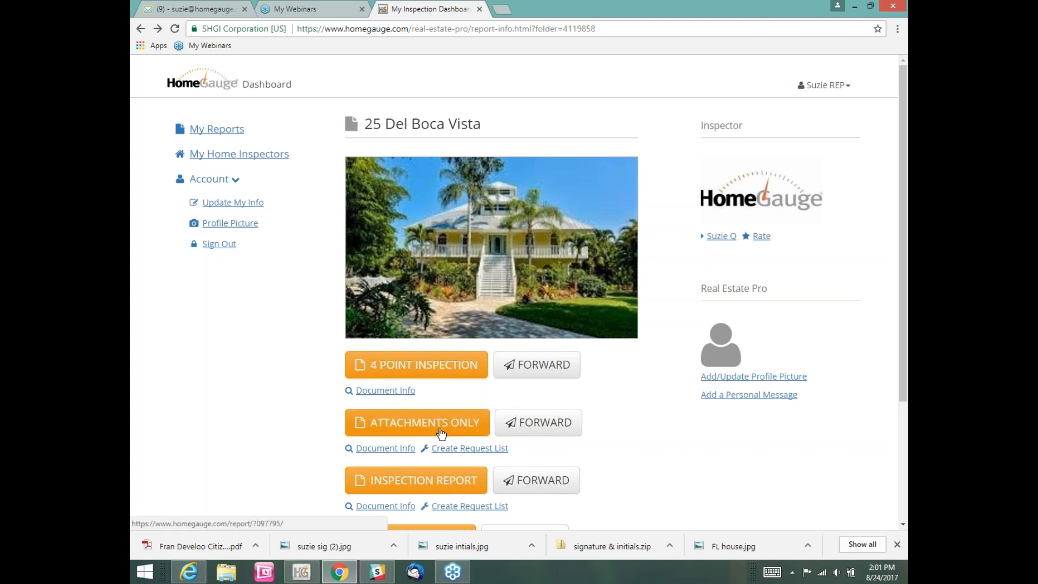
Step: In the desktop app, open the 'attach' document through Office > Edit Report Docs
left_click(302, 573)
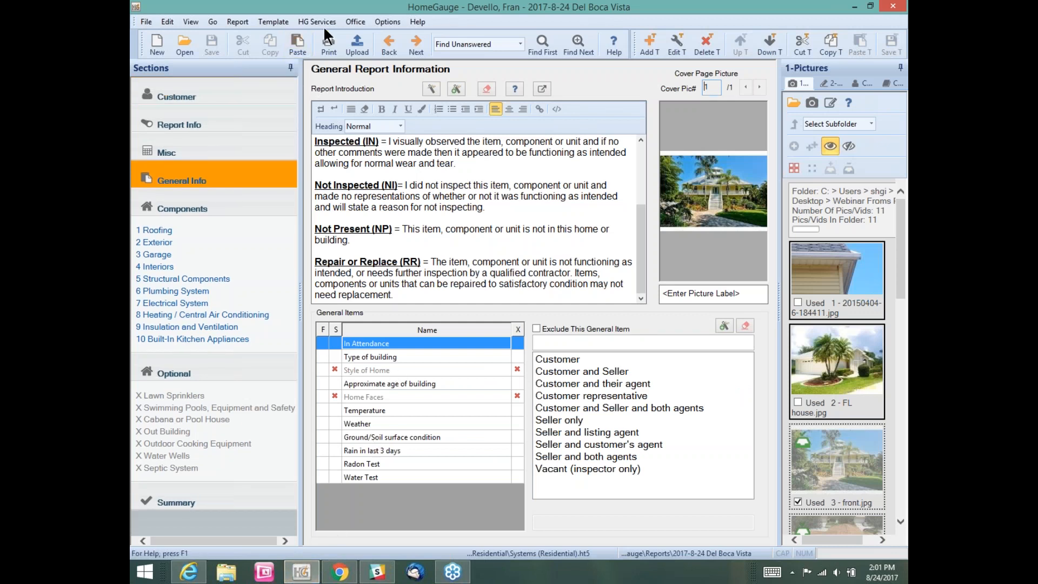
left_click(358, 22)
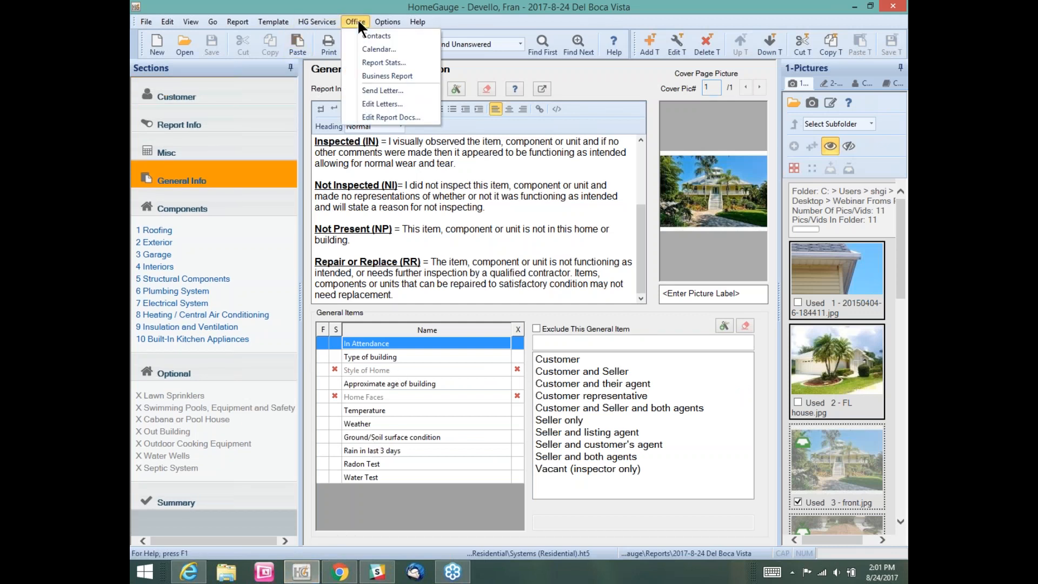
left_click(380, 117)
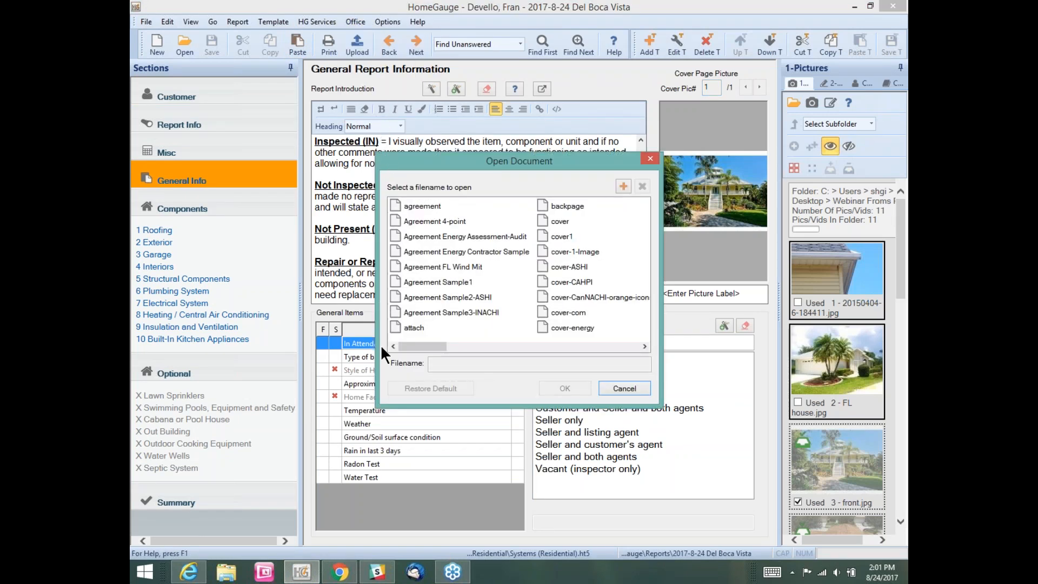
left_click(411, 327)
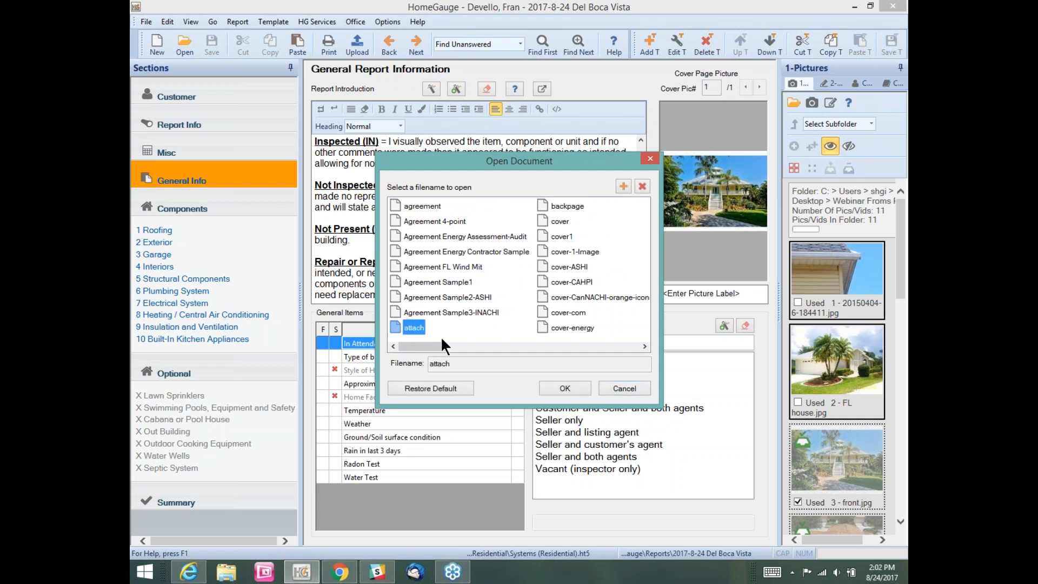
left_click(564, 388)
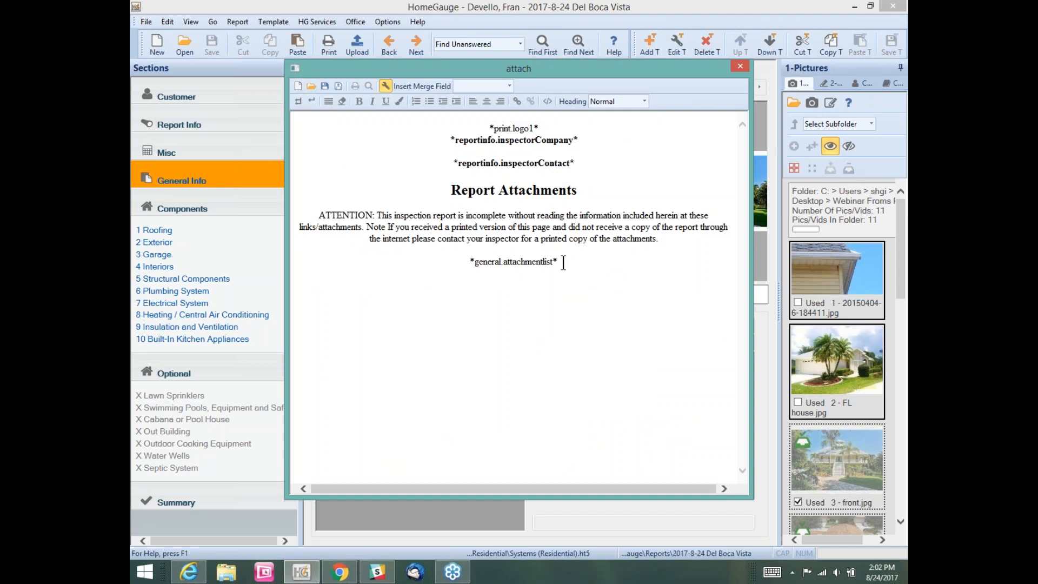
Step: Format the *general.attachmentlist* field as Heading 1, save the attach template, and begin the upload
left_click_drag(564, 261, 469, 264)
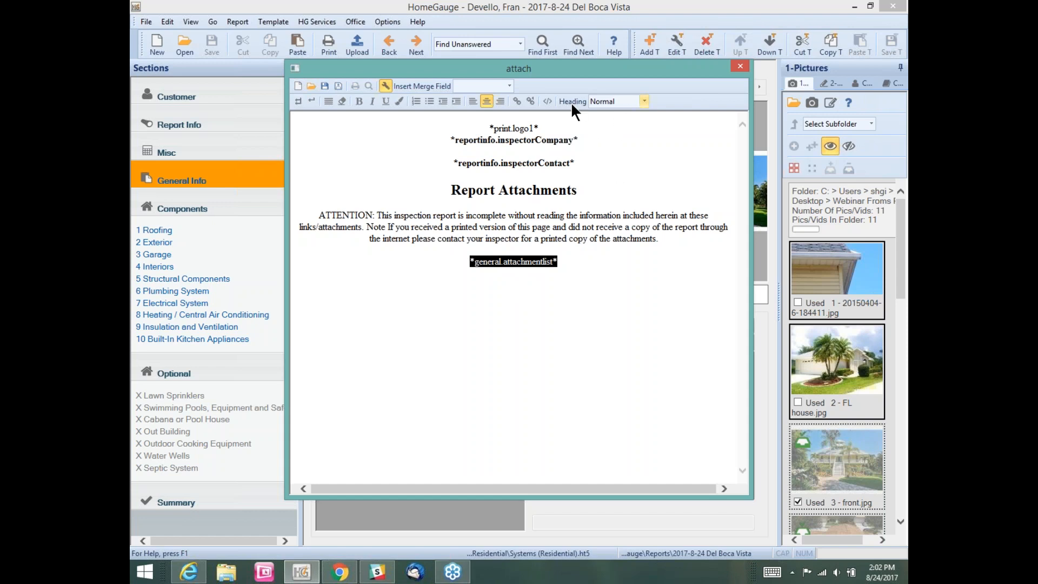
left_click(644, 102)
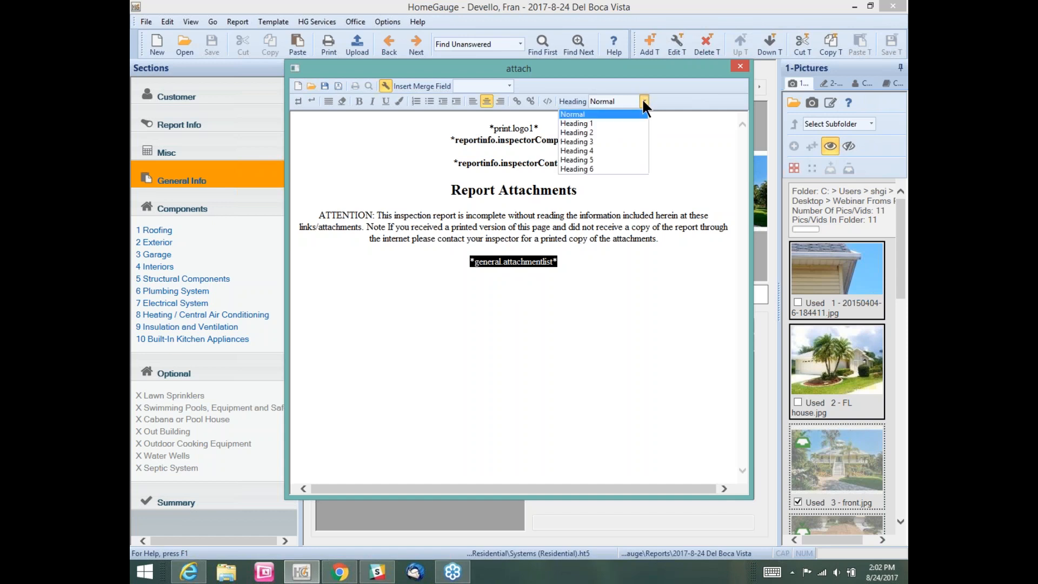
left_click(604, 123)
left_click(475, 332)
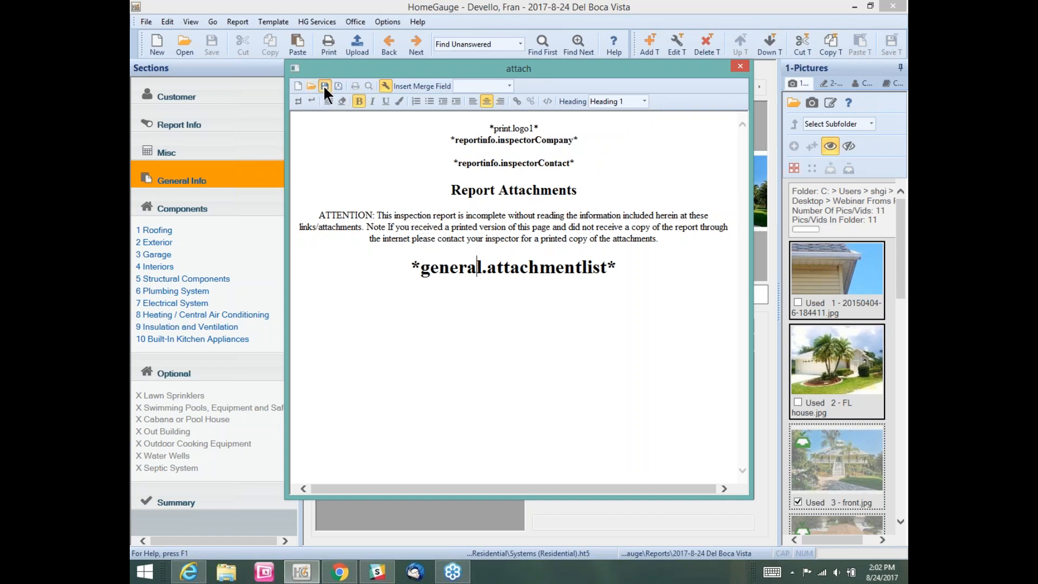
left_click(744, 66)
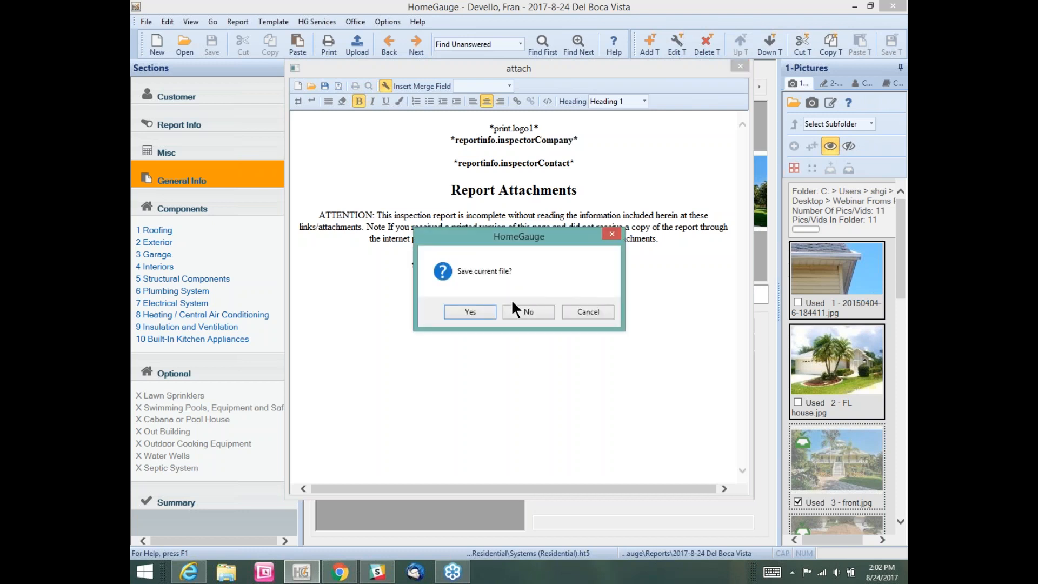
left_click(487, 311)
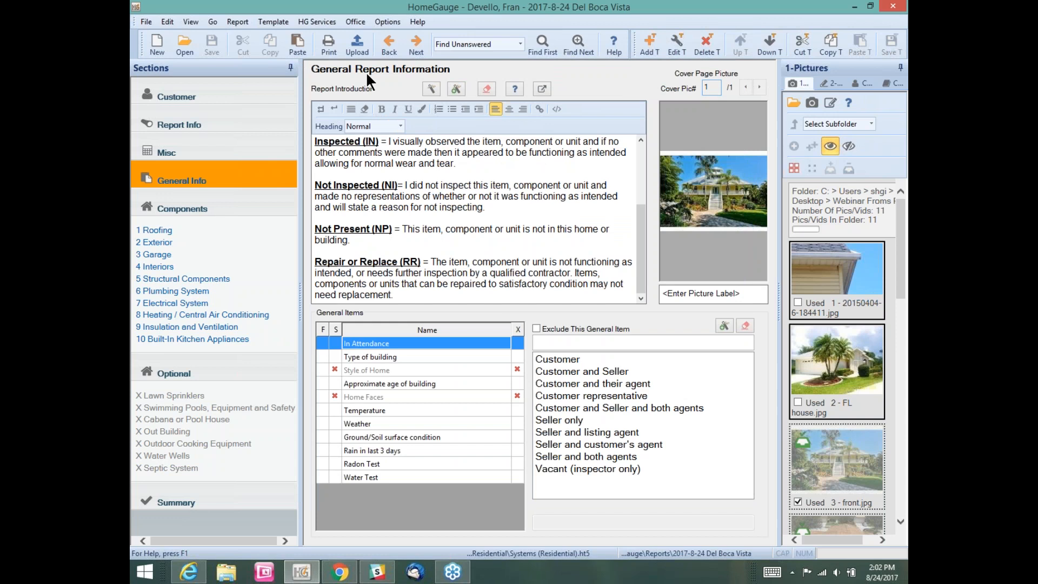
left_click(356, 45)
Step: Preview the full report, check the Report Attachments links show as large headings, then cancel
left_click(480, 330)
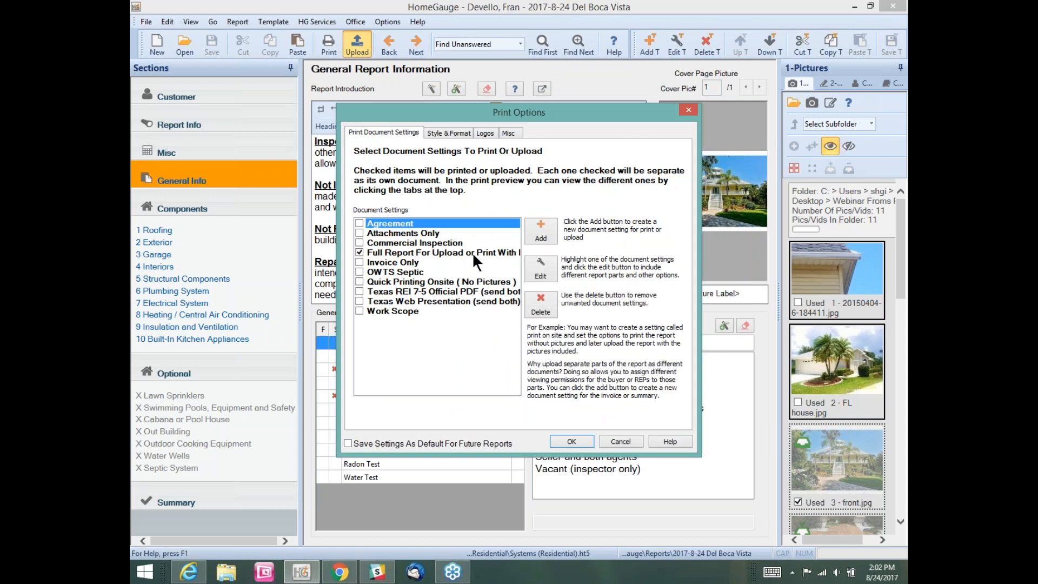
left_click(571, 442)
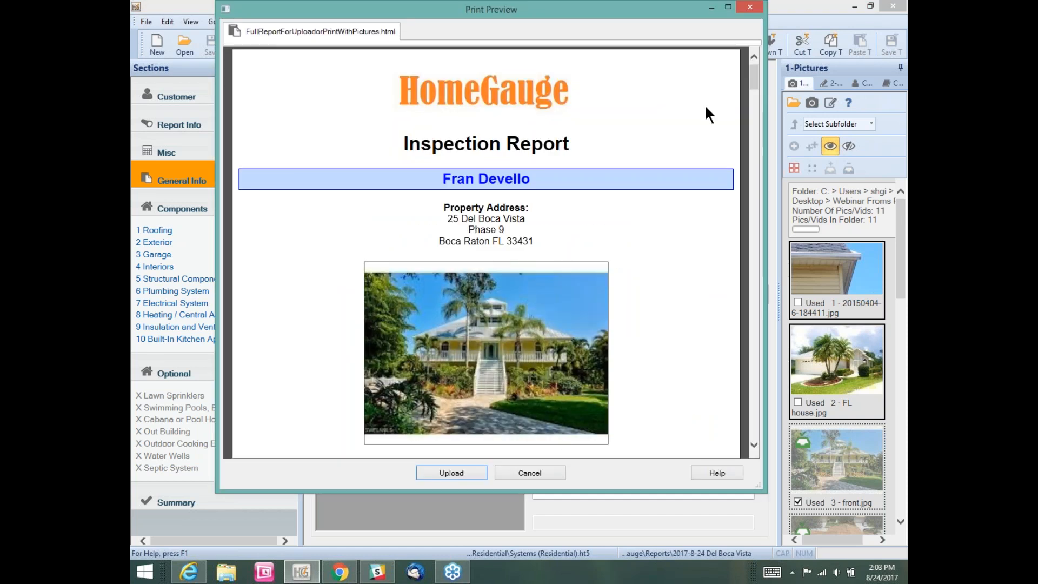
left_click_drag(754, 82, 757, 124)
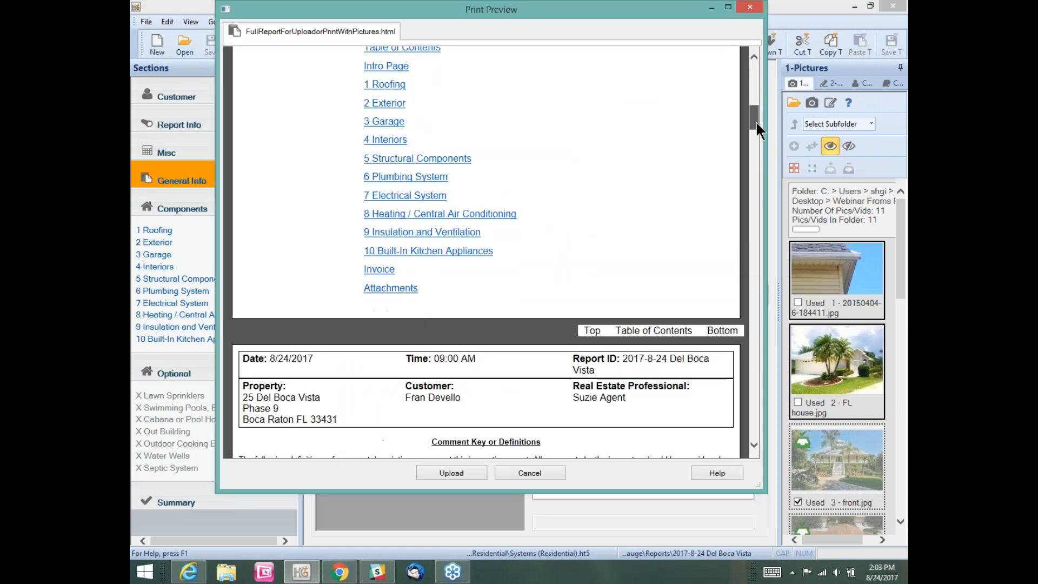
left_click(411, 291)
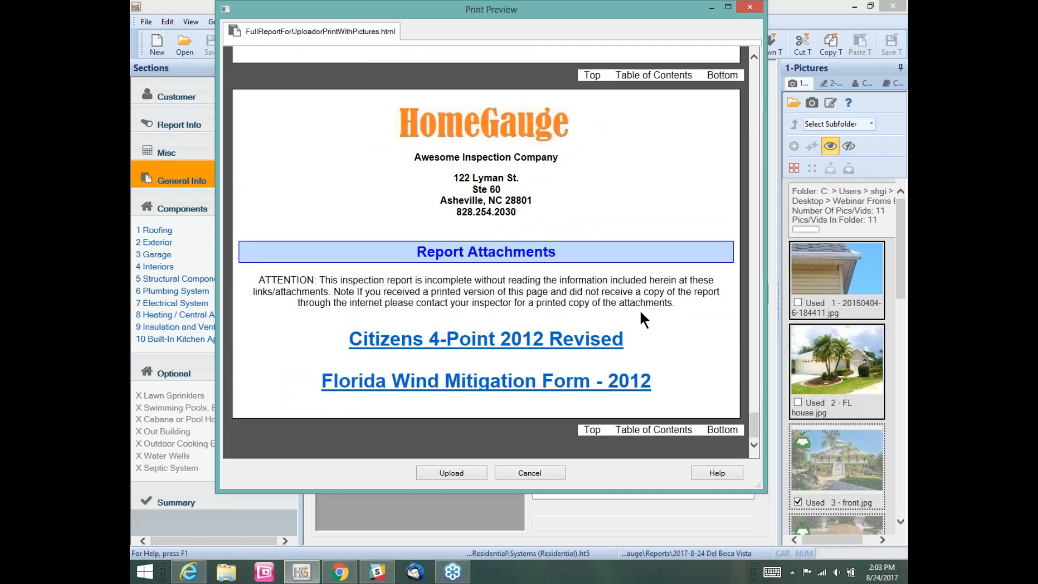
left_click(527, 472)
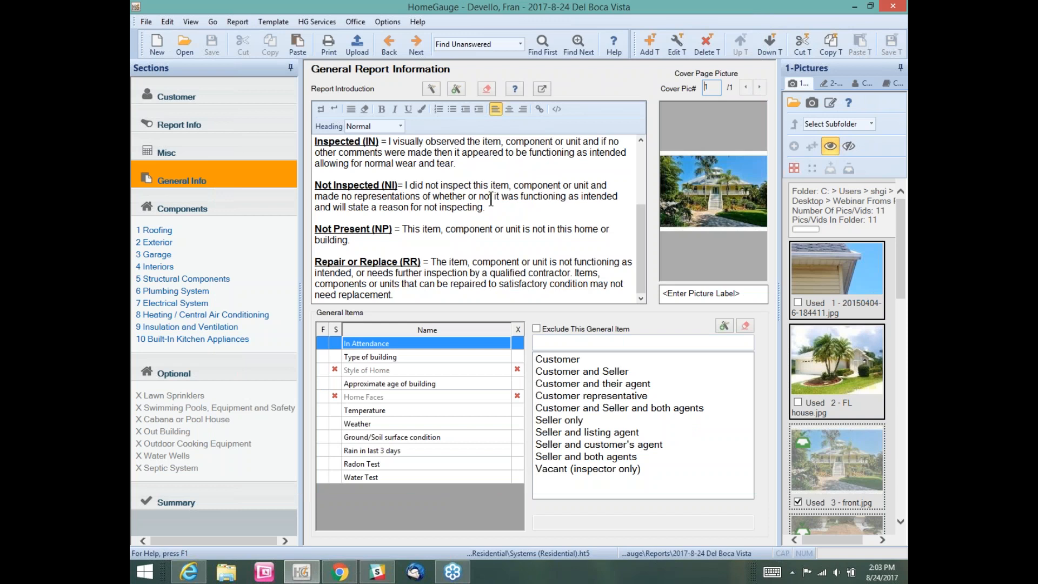